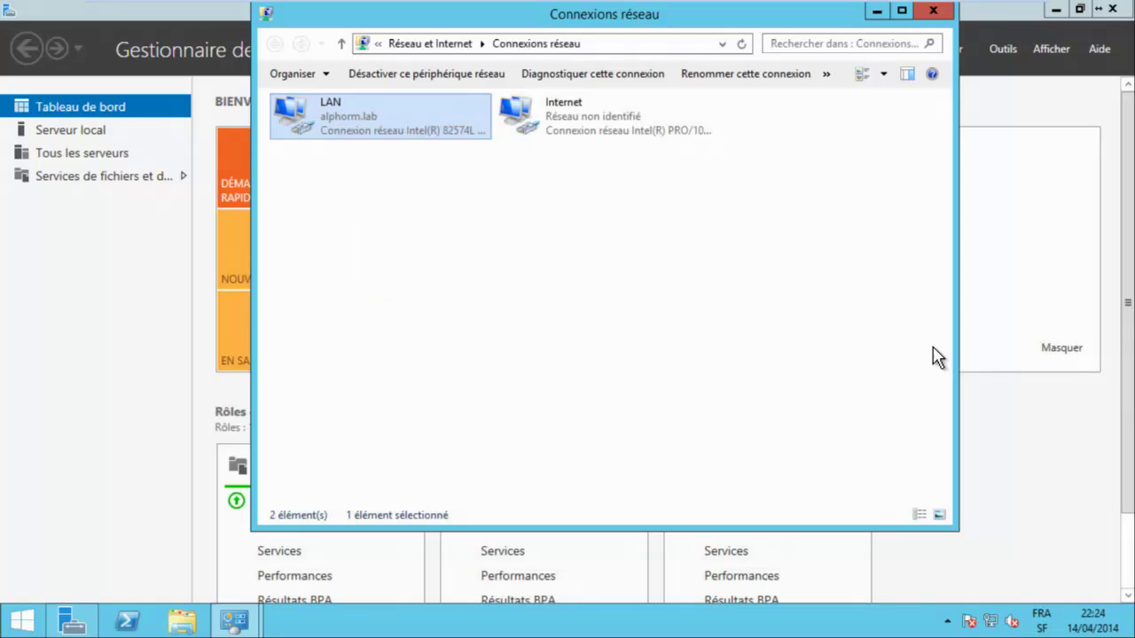
Review the LAN connection's IPv4 settings and close them without changes.
{"action": "key", "text": "End"}
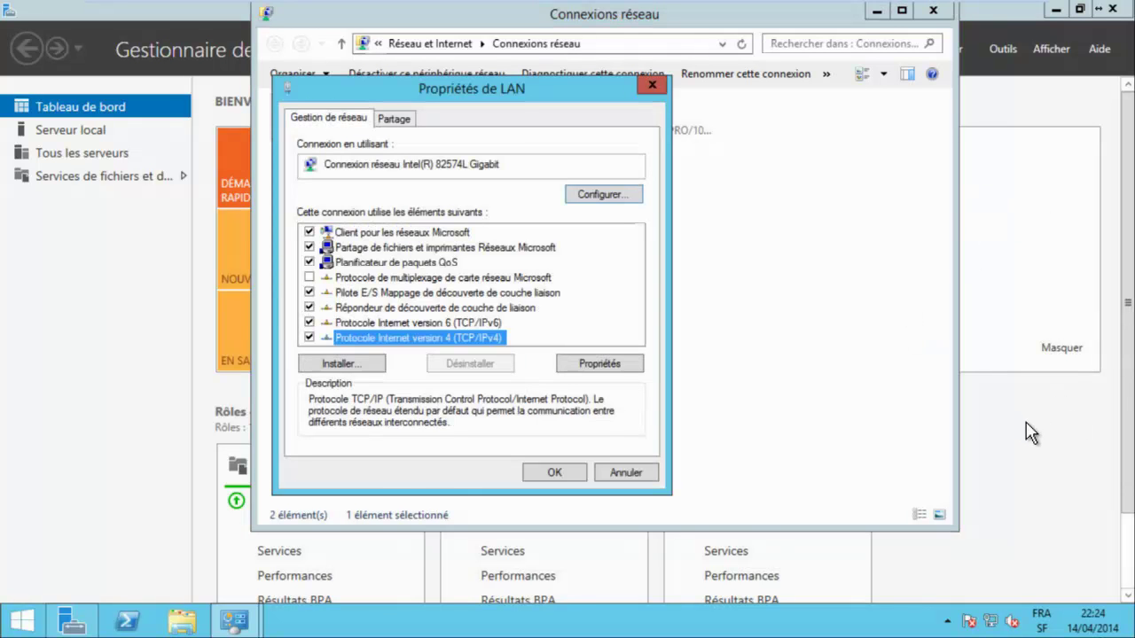
{"action": "key", "text": "Return"}
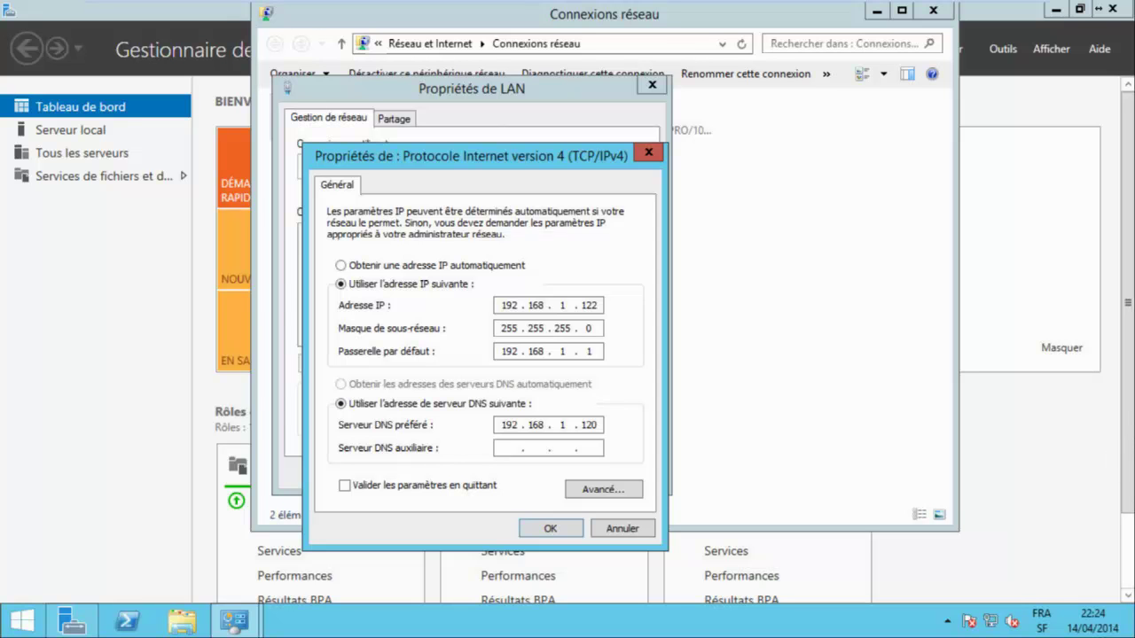
{"action": "key", "text": "Escape"}
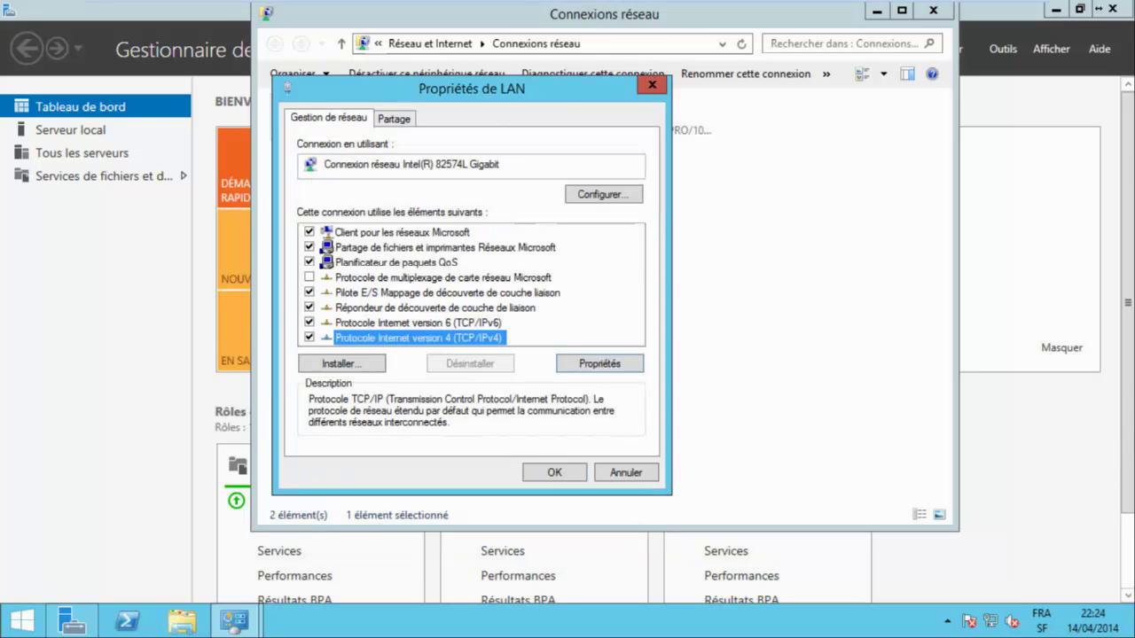
{"action": "key", "text": "Escape"}
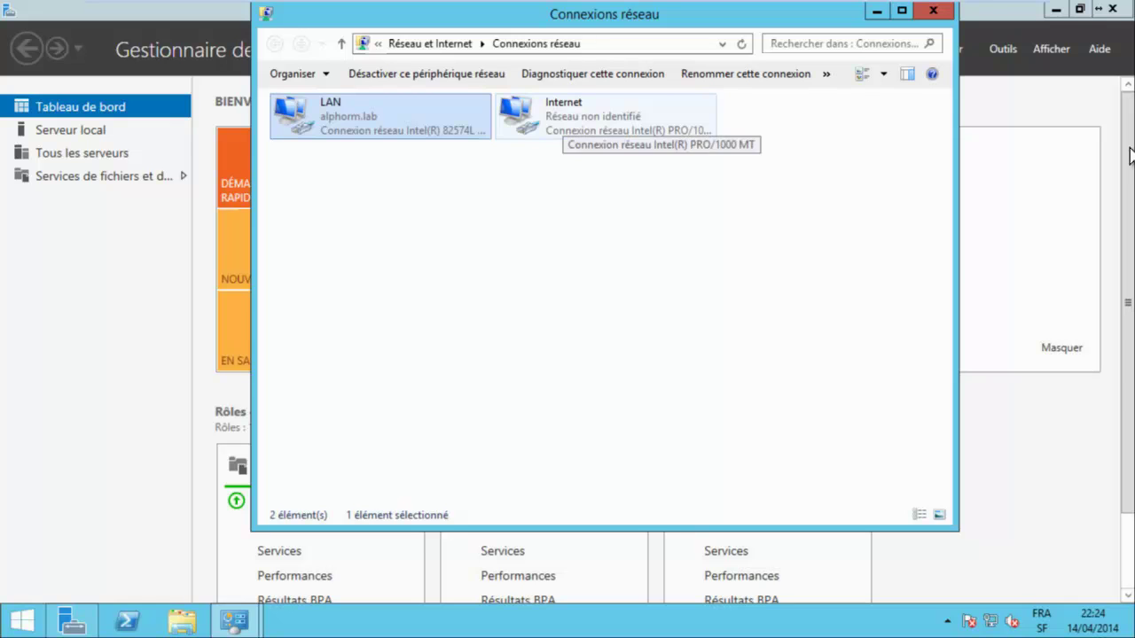
Review the Internet connection's IPv4 settings and close them without changes.
{"action": "right_click", "coordinate": [560, 115]}
{"action": "left_click", "coordinate": [603, 273]}
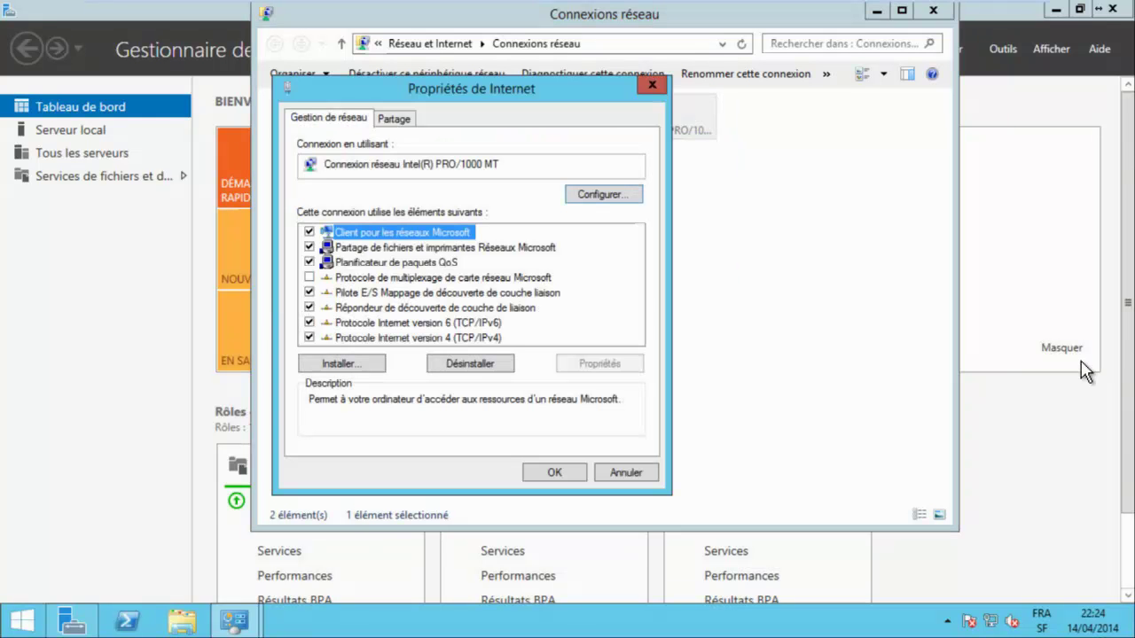
{"action": "key", "text": "End"}
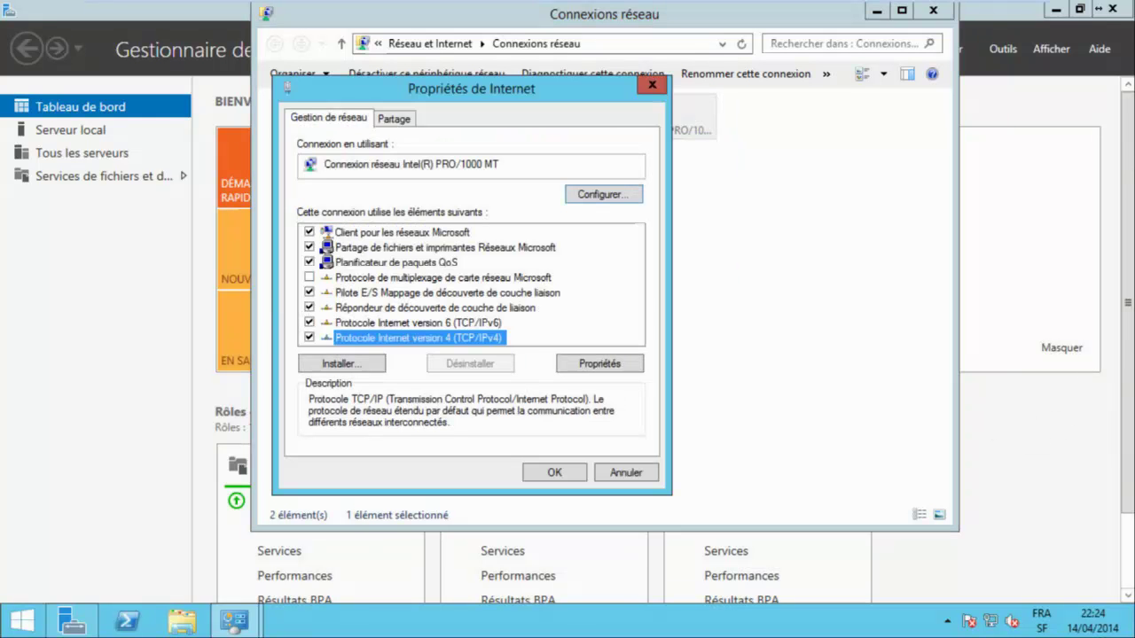
{"action": "key", "text": "alt+r"}
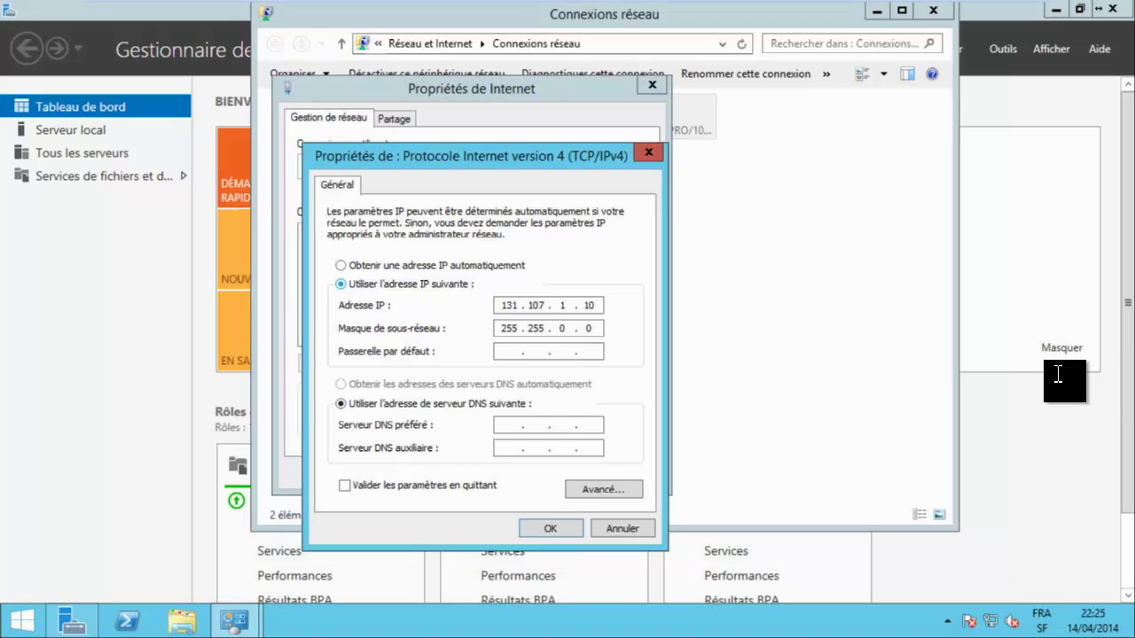
{"action": "key", "text": "Escape"}
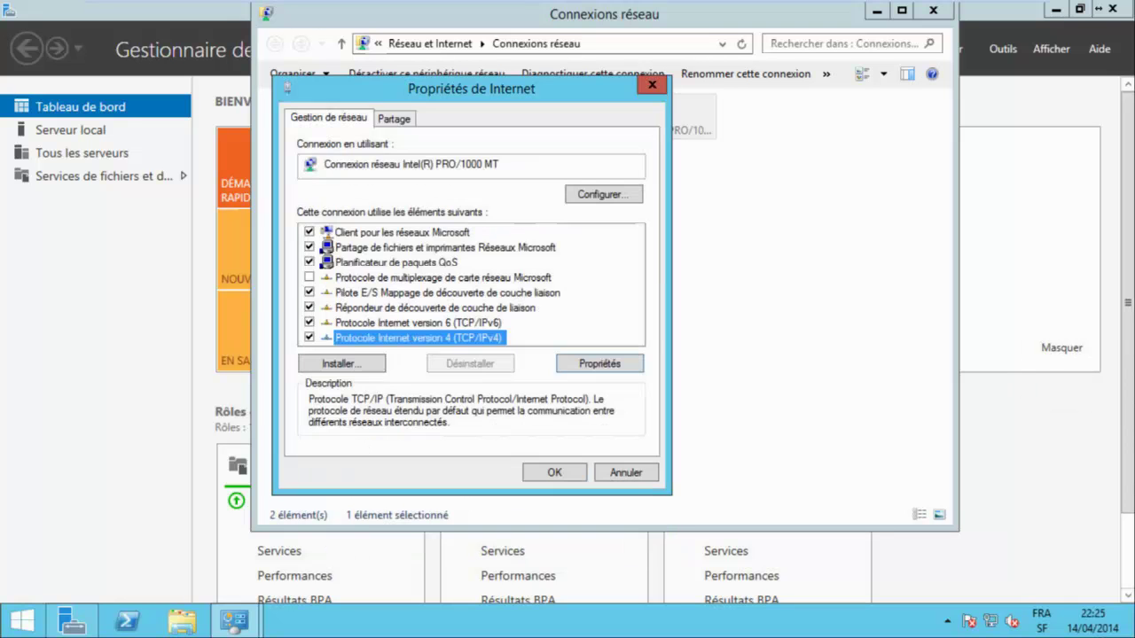
{"action": "key", "text": "Escape"}
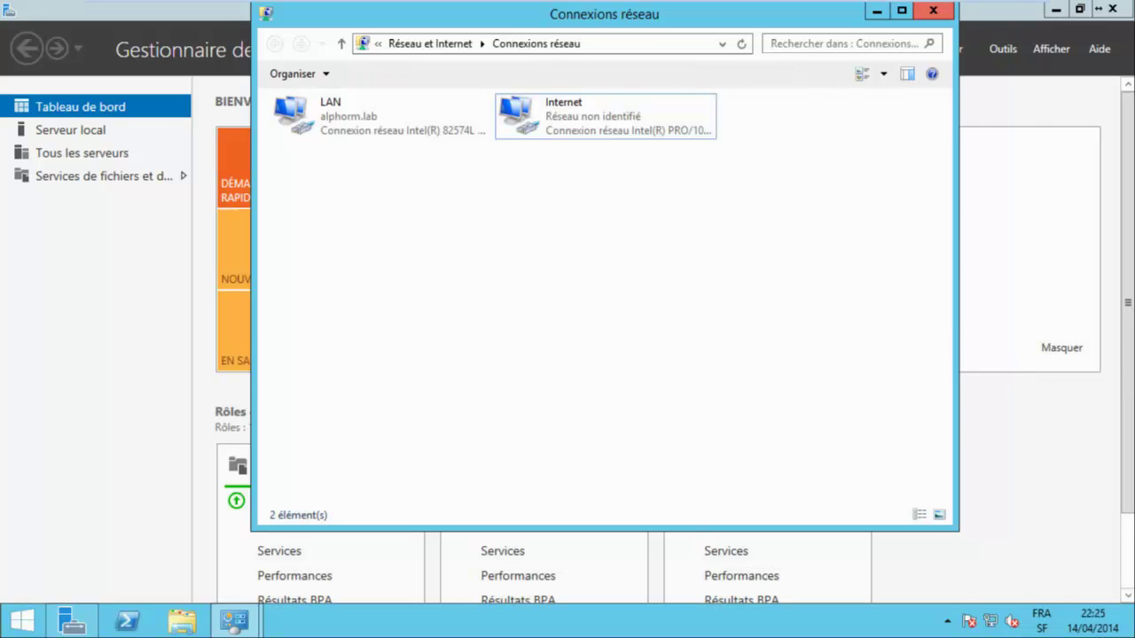
Start a role-based Add Roles install on DA.alphorm.lab and tick the Accès à distance role.
{"action": "left_click", "coordinate": [933, 9]}
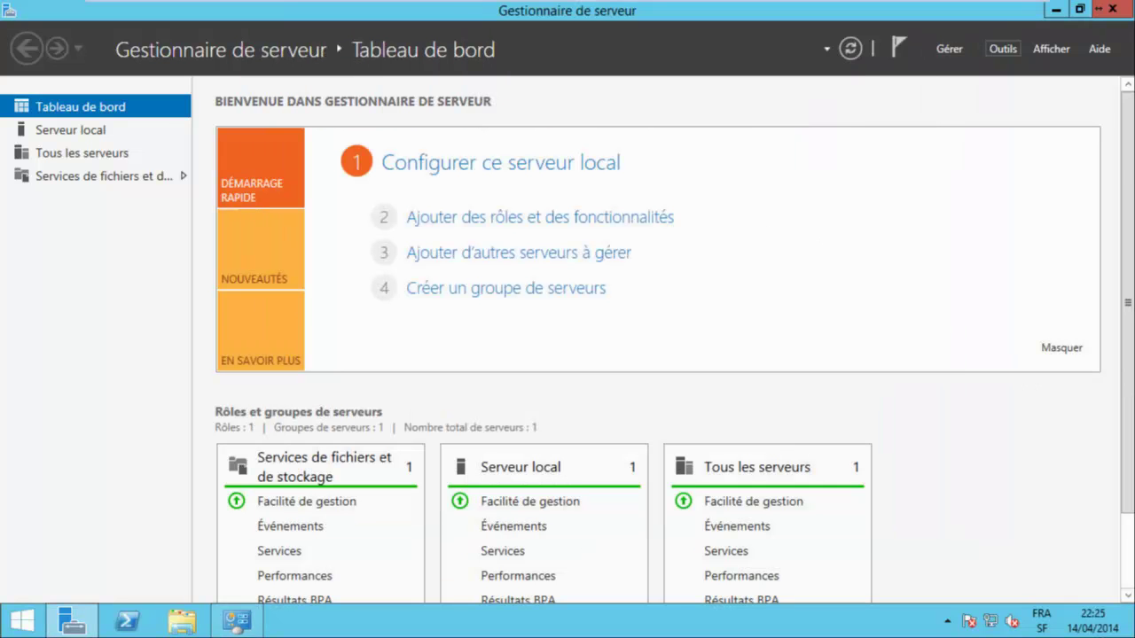
{"action": "left_click", "coordinate": [949, 48]}
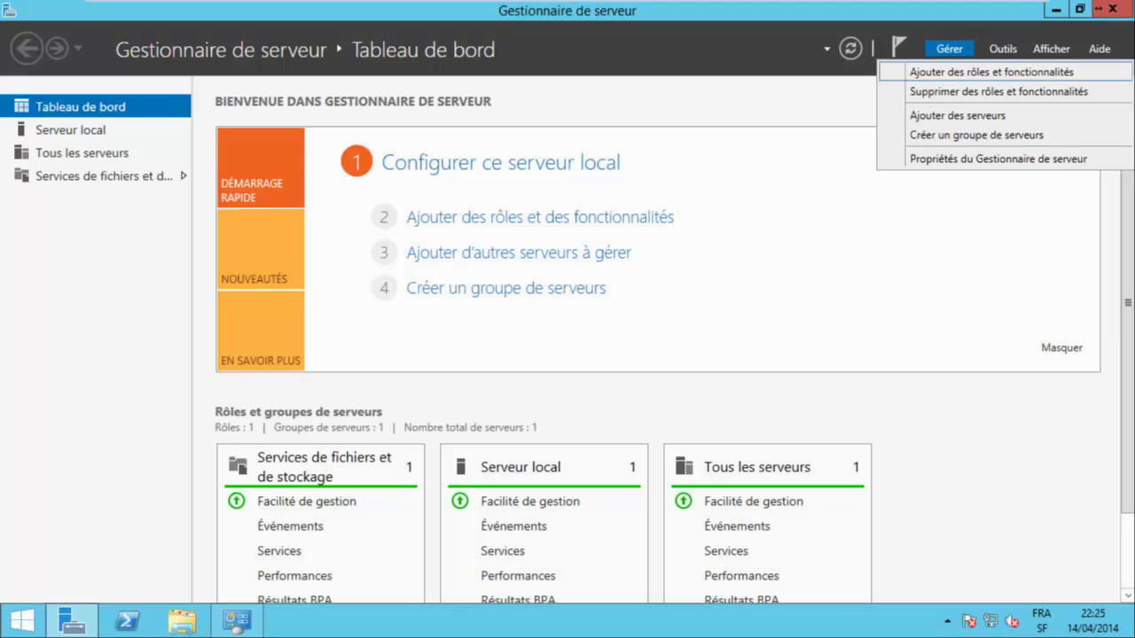
{"action": "left_click", "coordinate": [992, 72]}
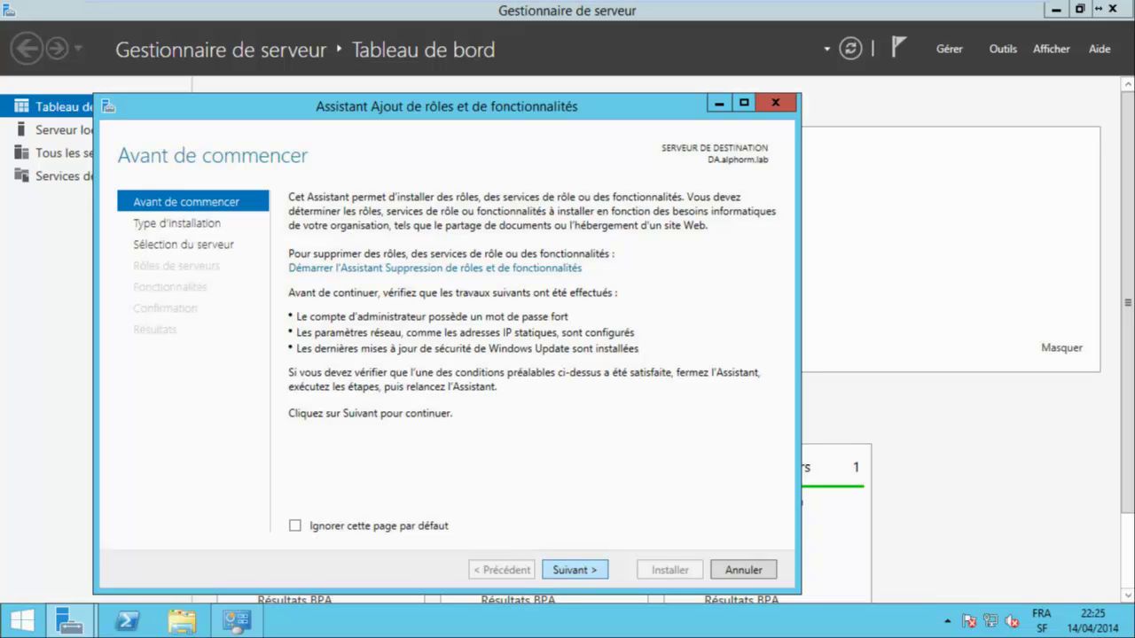
{"action": "key", "text": "Return"}
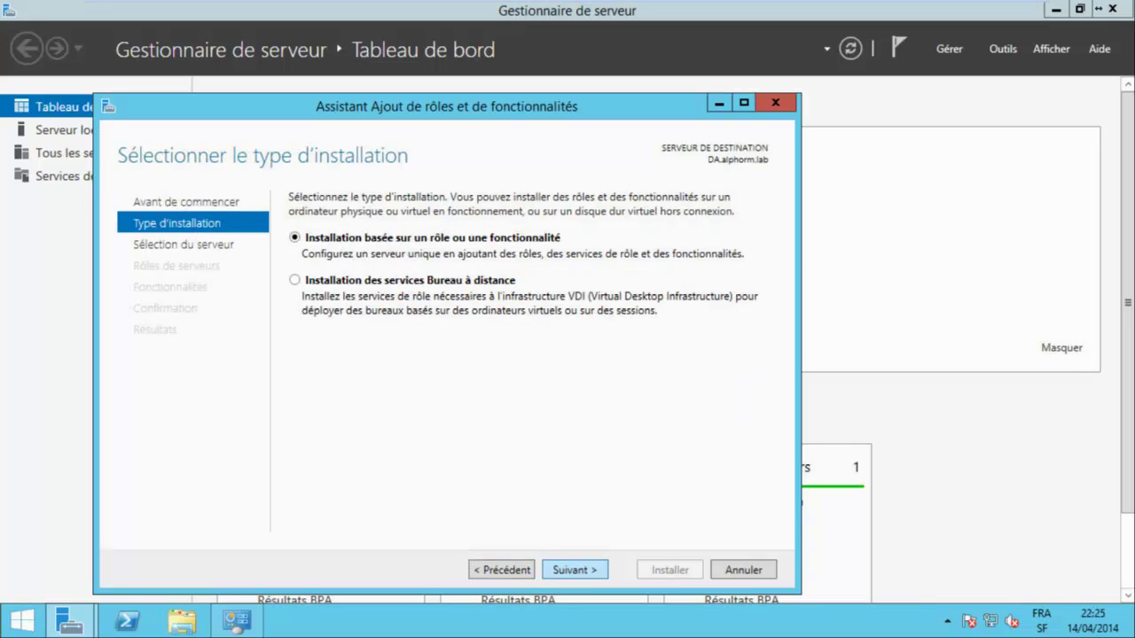
{"action": "key", "text": "Return"}
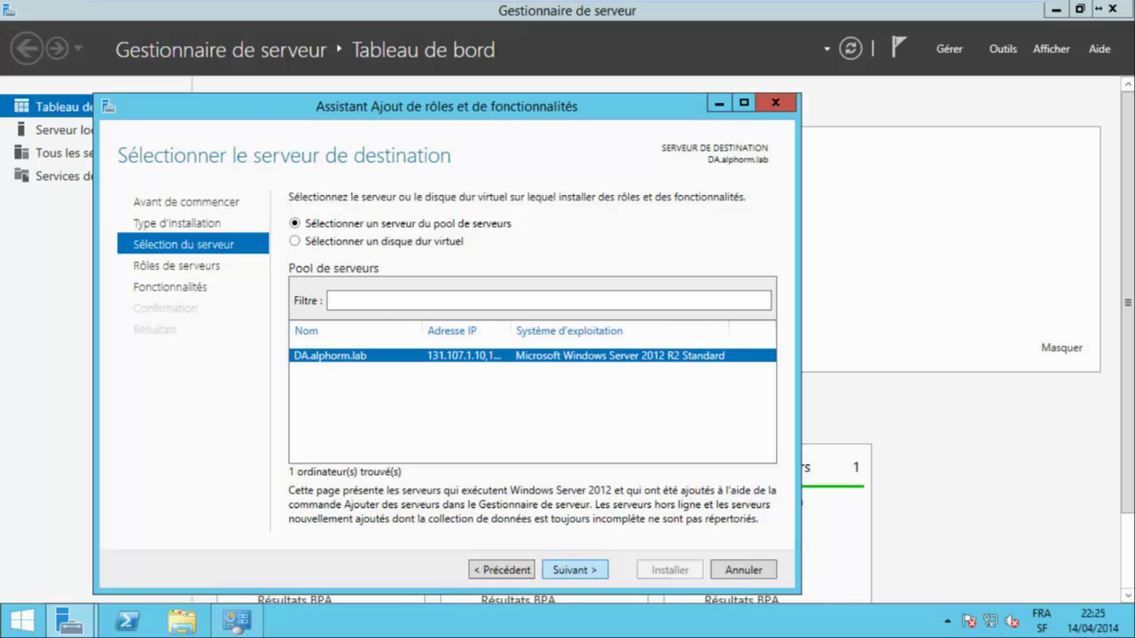
{"action": "key", "text": "Return"}
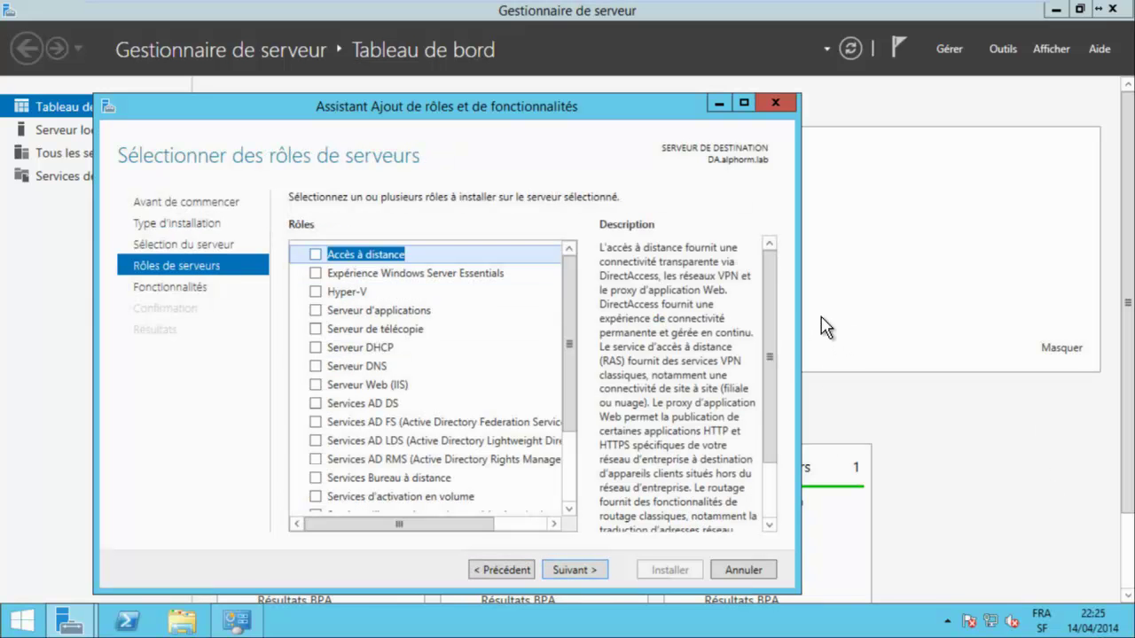
{"action": "key", "text": "space"}
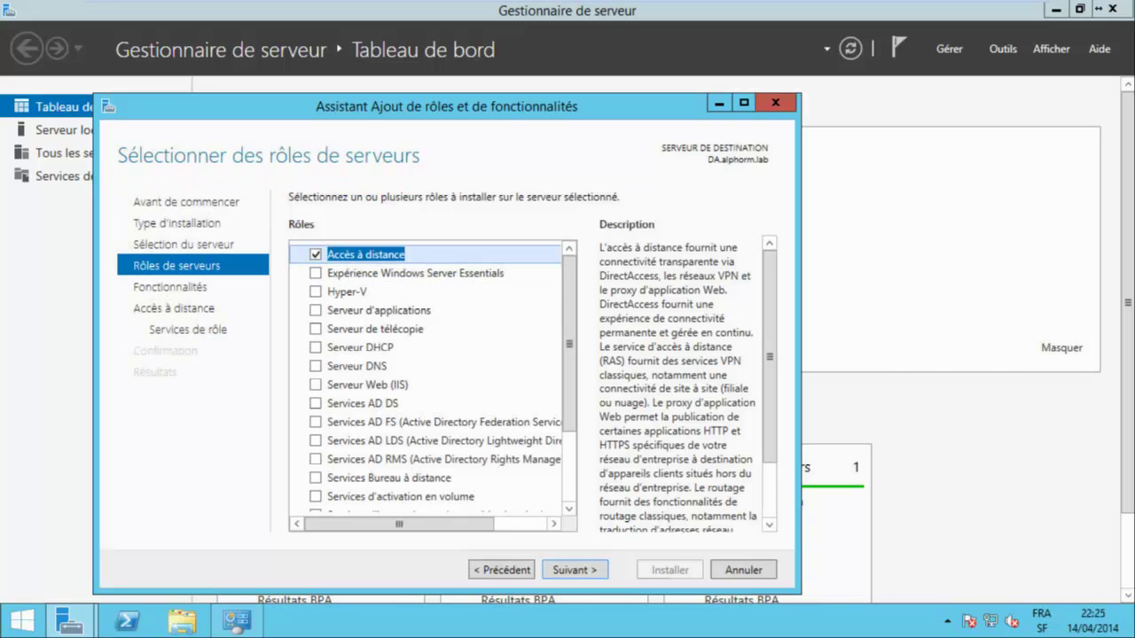
{"action": "key", "text": "Return"}
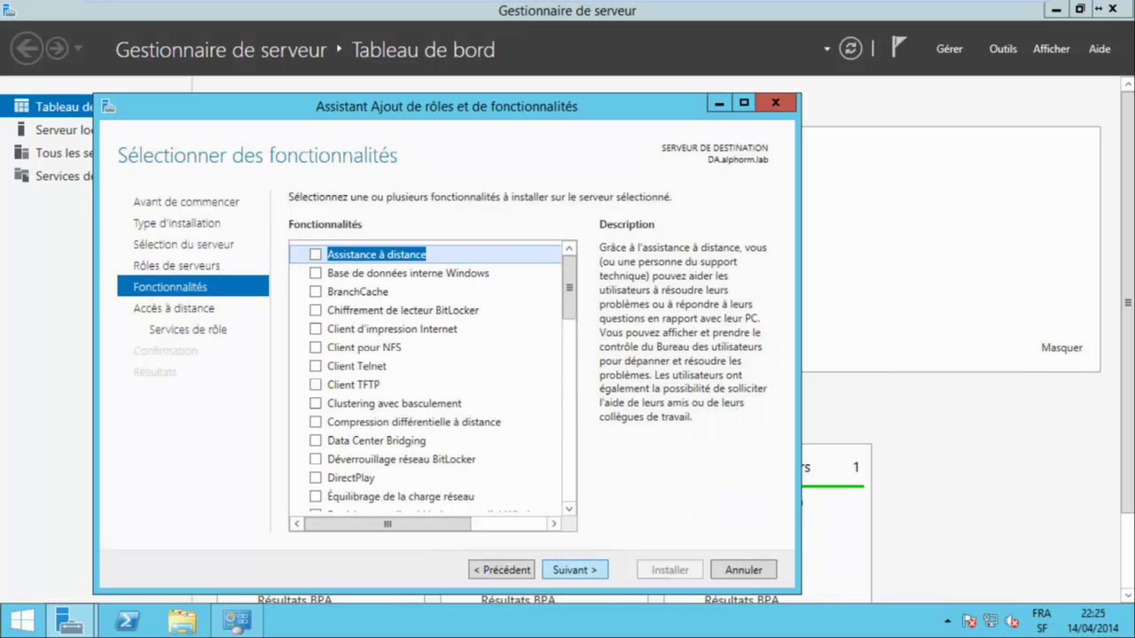
Add the DirectAccess et VPN role service with required features and default web server services.
{"action": "key", "text": "Return"}
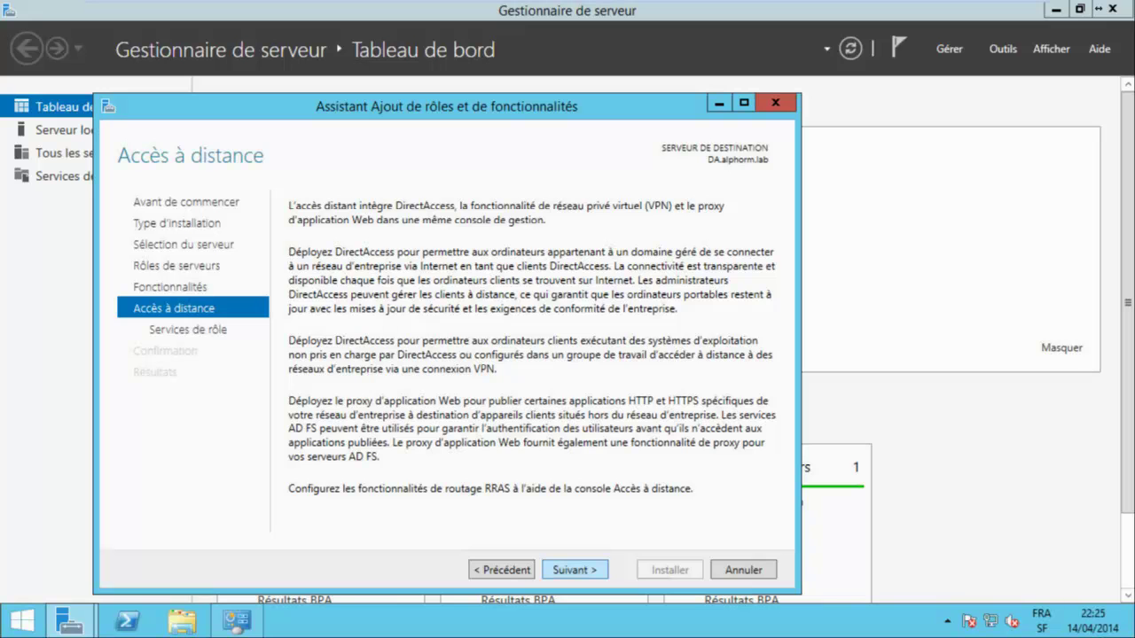
{"action": "key", "text": "Return"}
{"action": "key", "text": "space"}
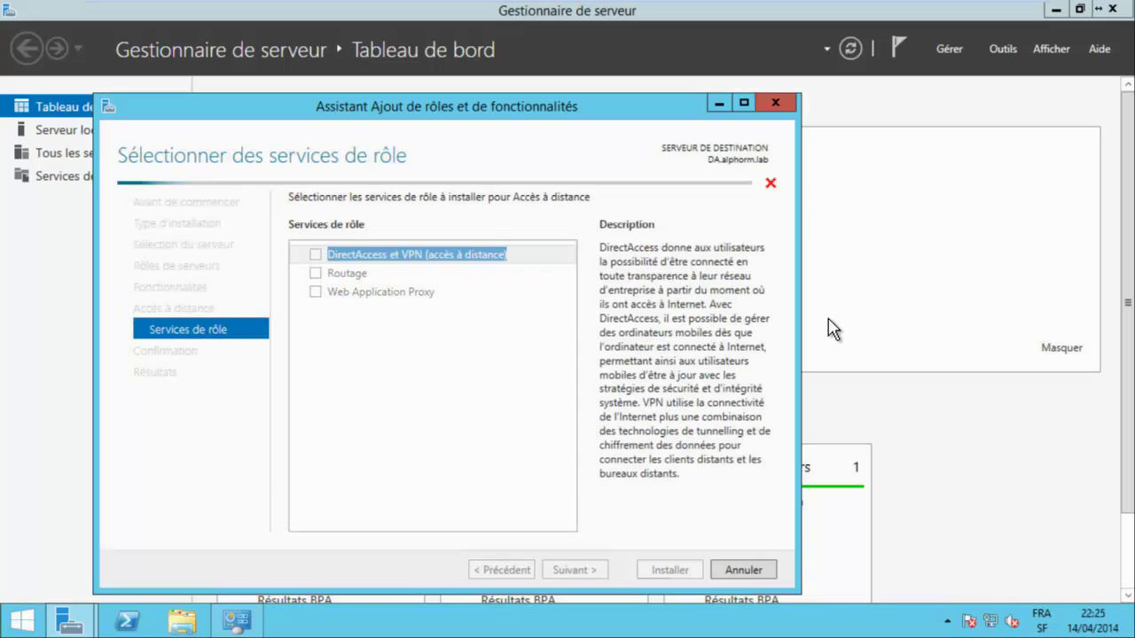
{"action": "key", "text": "Return"}
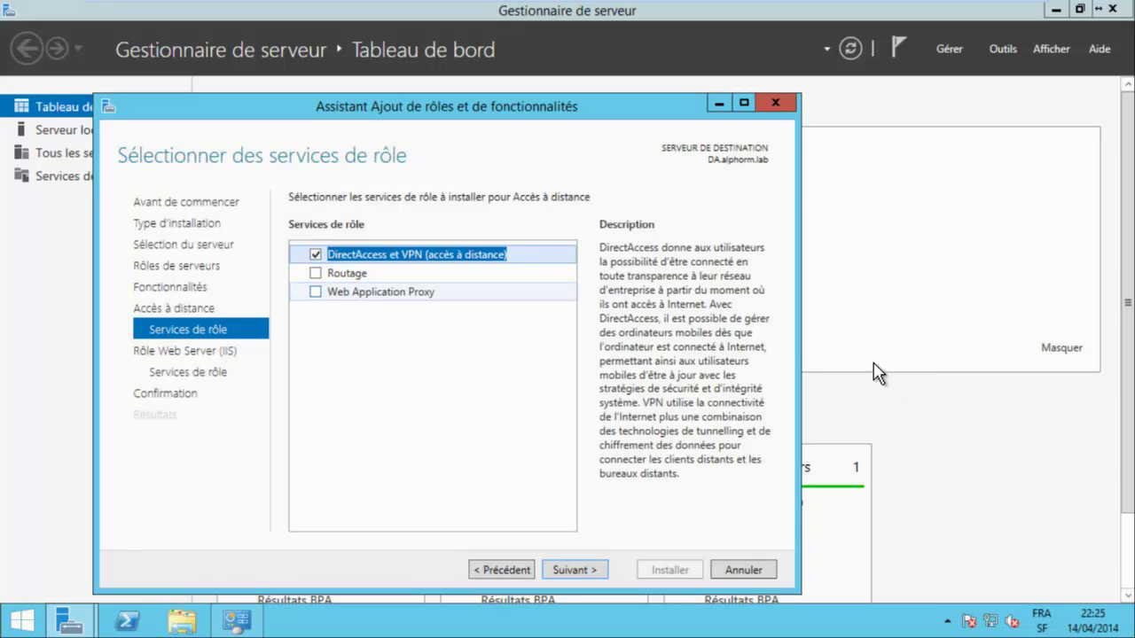
{"action": "key", "text": "Down"}
{"action": "key", "text": "Down"}
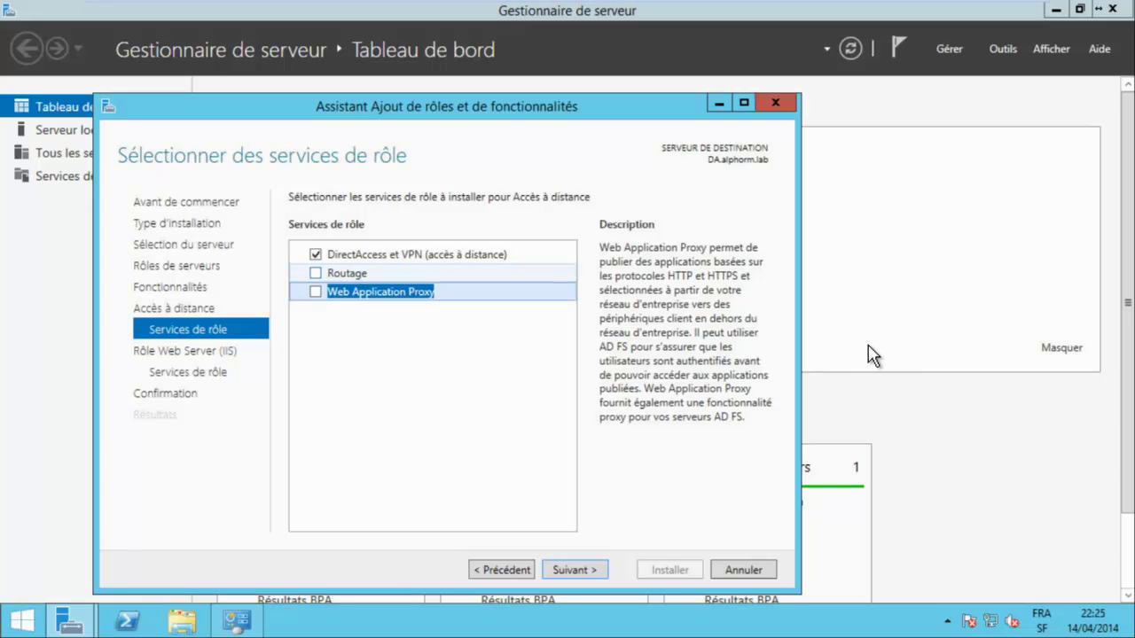
{"action": "key", "text": "Up"}
{"action": "key", "text": "Up"}
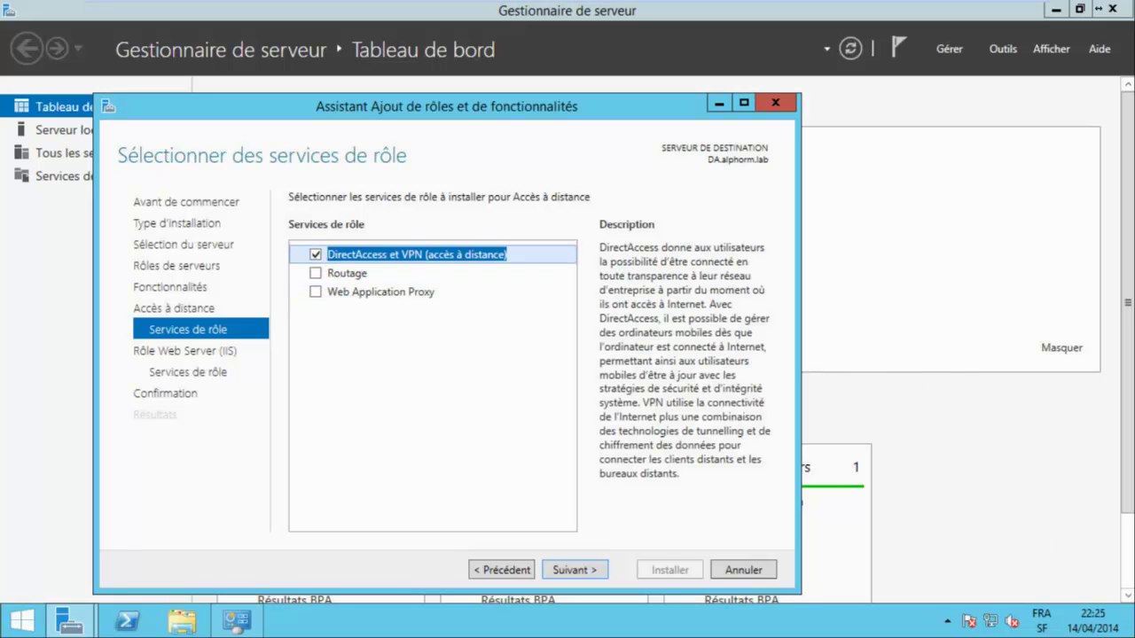
{"action": "key", "text": "Return"}
{"action": "key", "text": "Return"}
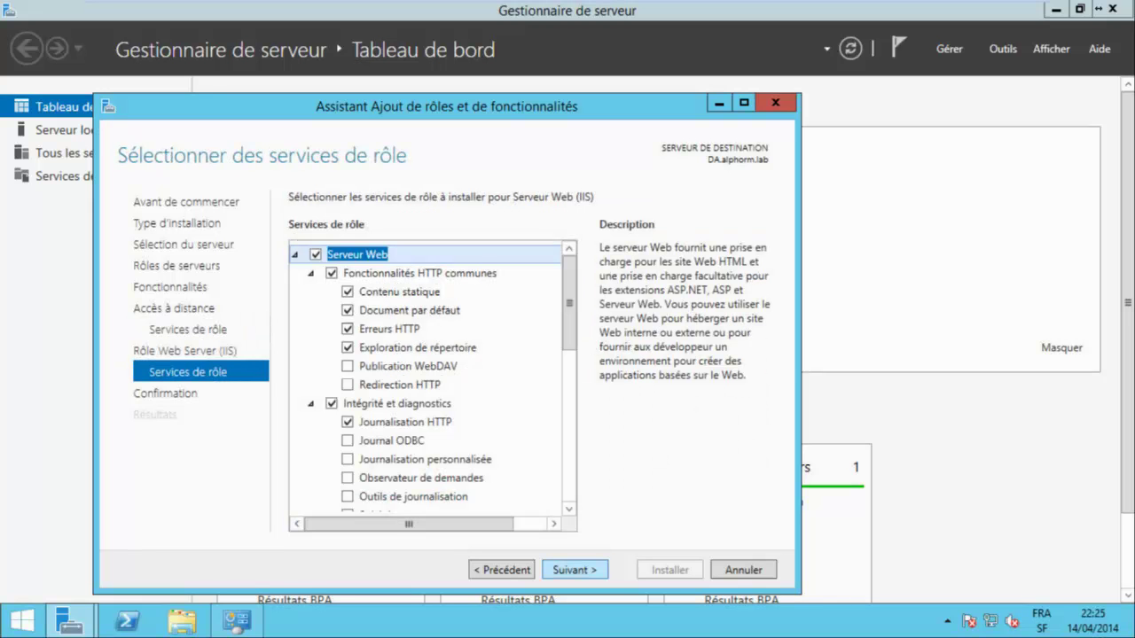
{"action": "key", "text": "Return"}
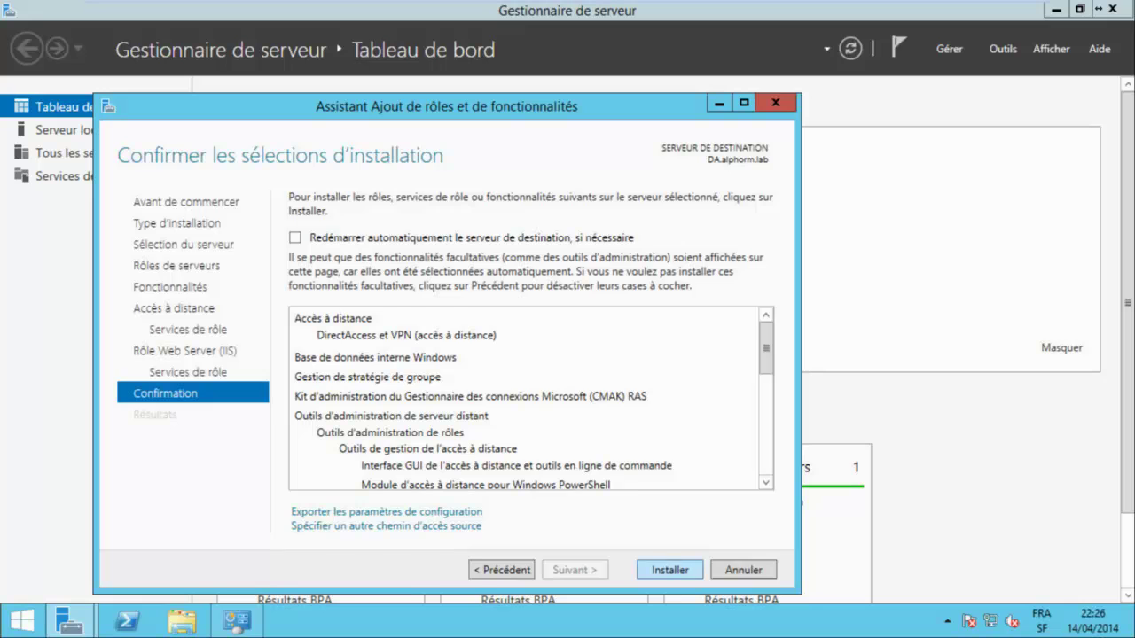
Install the Remote Access role, then launch the Getting Started Wizard from the notifications.
{"action": "key", "text": "Return"}
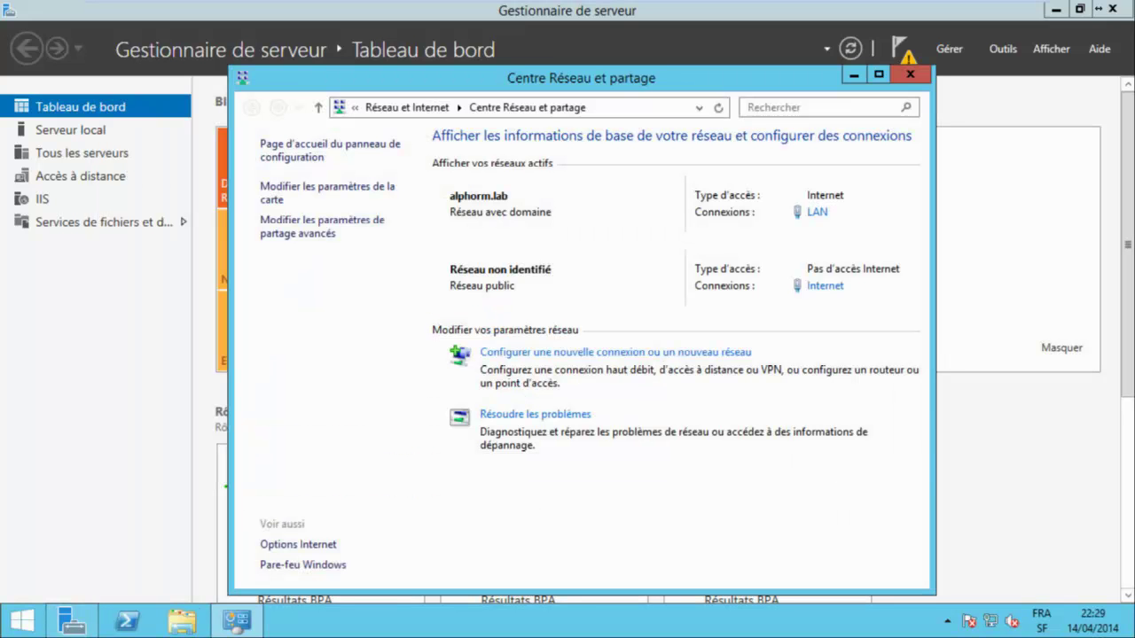
{"action": "left_click", "coordinate": [910, 75]}
{"action": "left_click", "coordinate": [901, 49]}
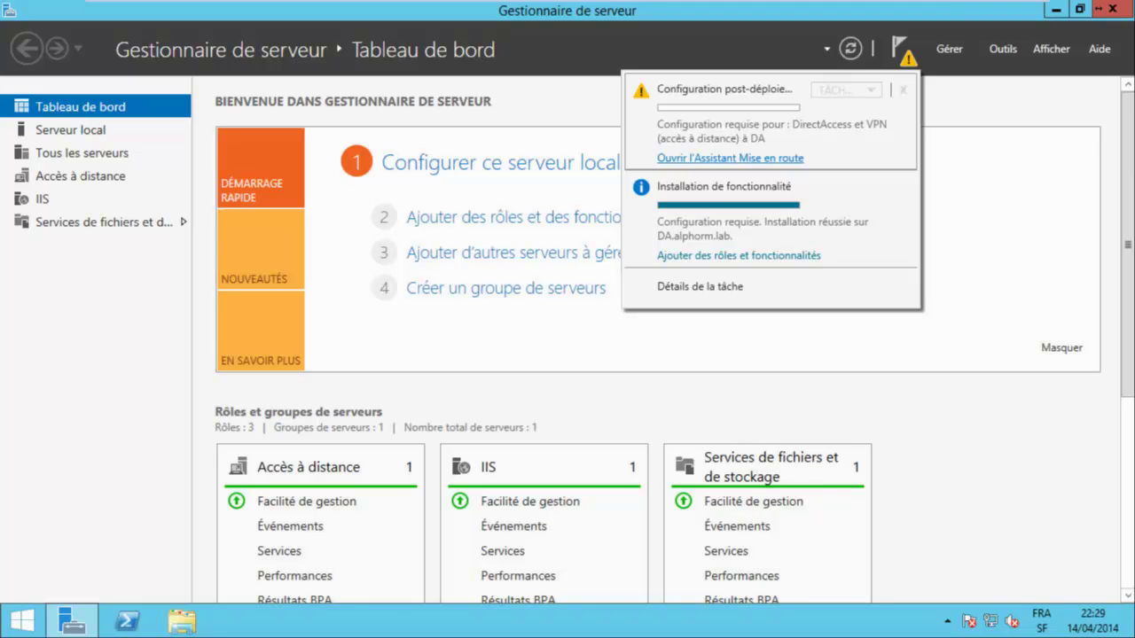
{"action": "left_click", "coordinate": [729, 158]}
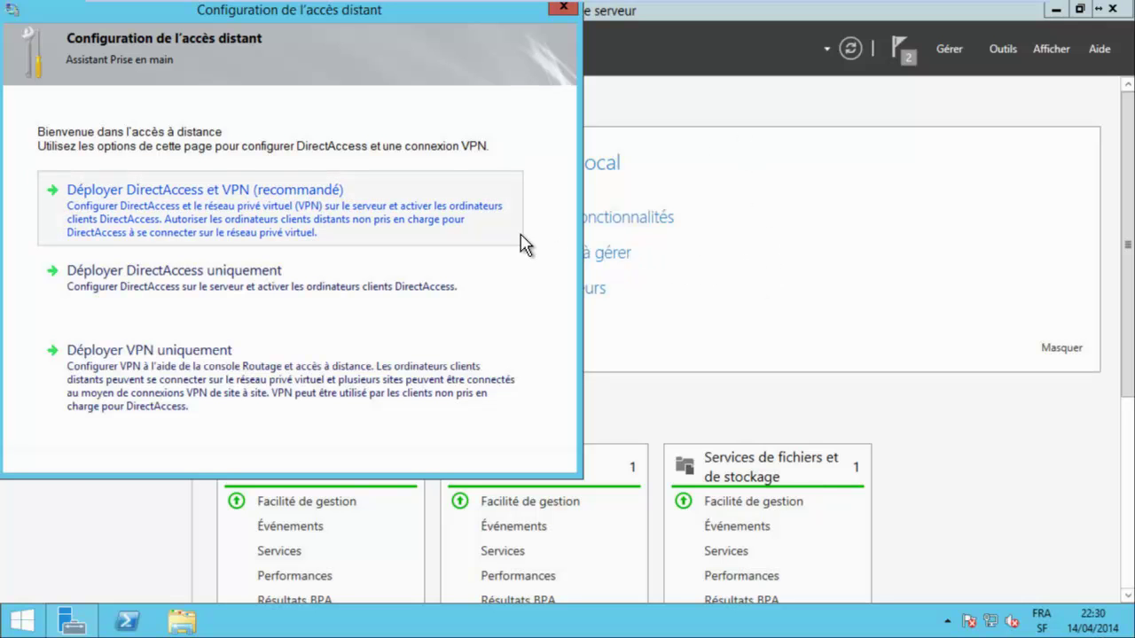
Choose Deploy DirectAccess only, then cancel and quit the wizard.
{"action": "key", "text": "Tab"}
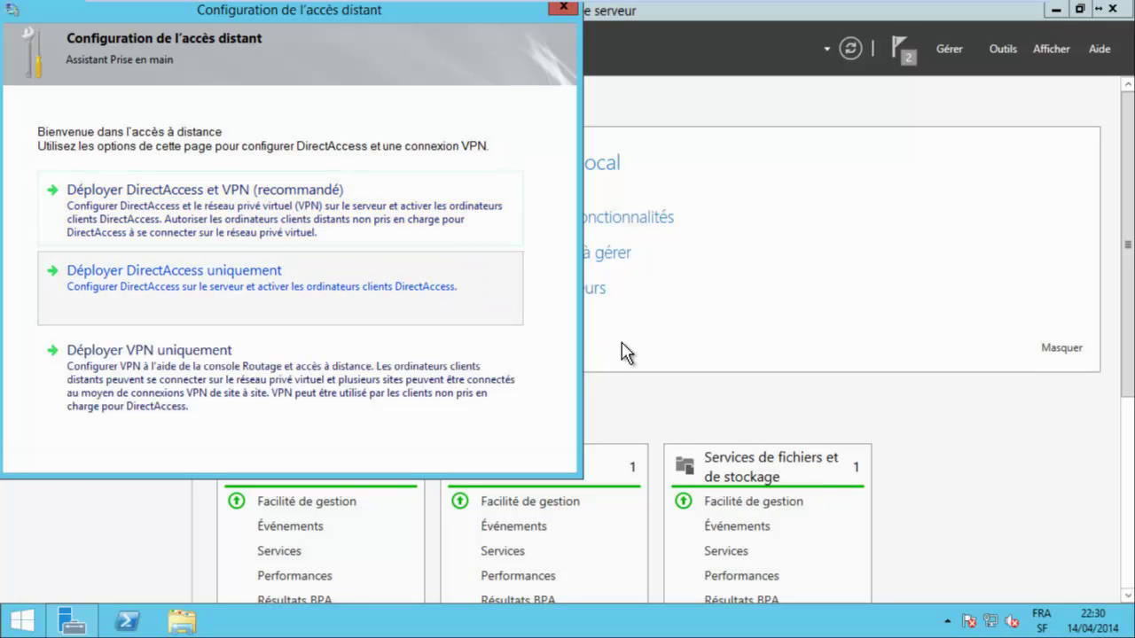
{"action": "key", "text": "Return"}
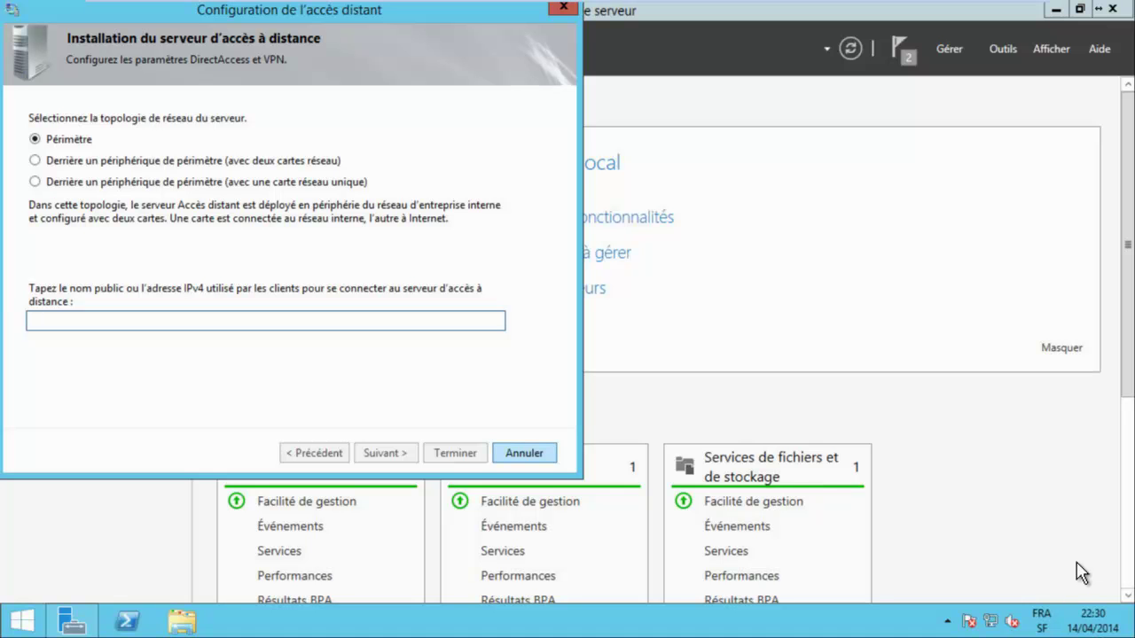
{"action": "key", "text": "Escape"}
{"action": "key", "text": "Return"}
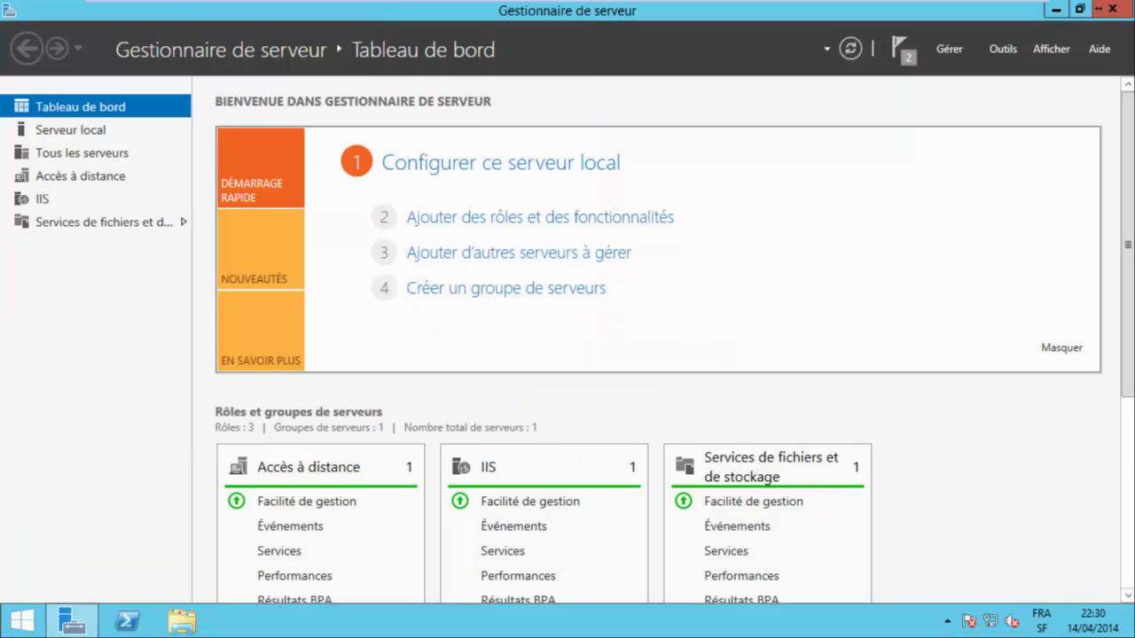
Open the Remote Access Management console, deploy DirectAccess only, view Étapes 1–4, and reload the configuration.
{"action": "left_click", "coordinate": [1003, 49]}
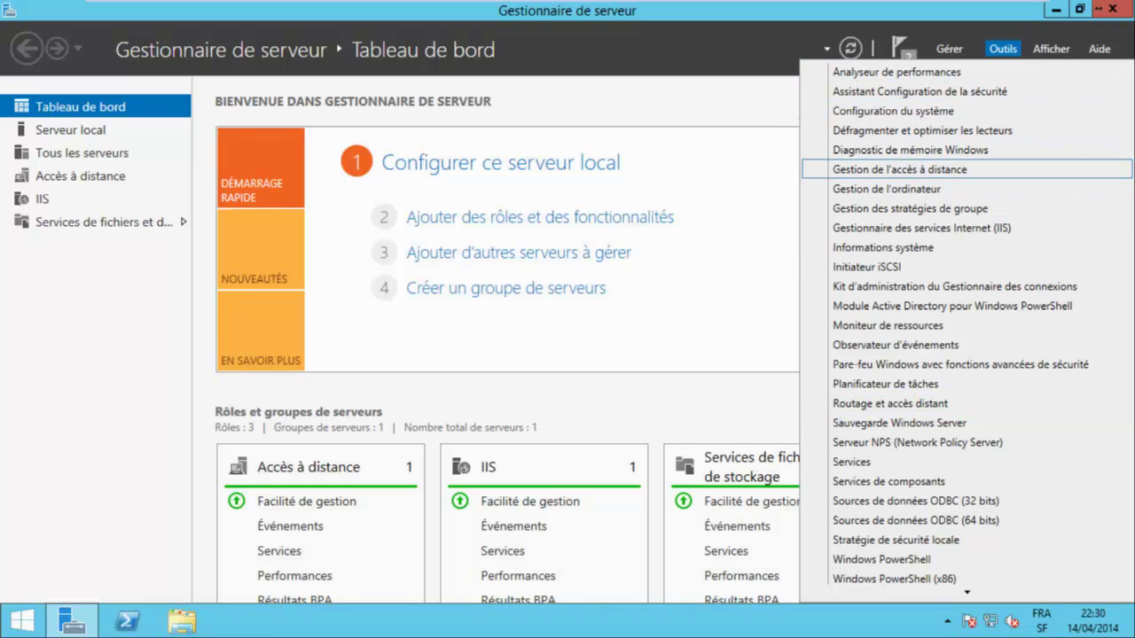
{"action": "left_click", "coordinate": [901, 169]}
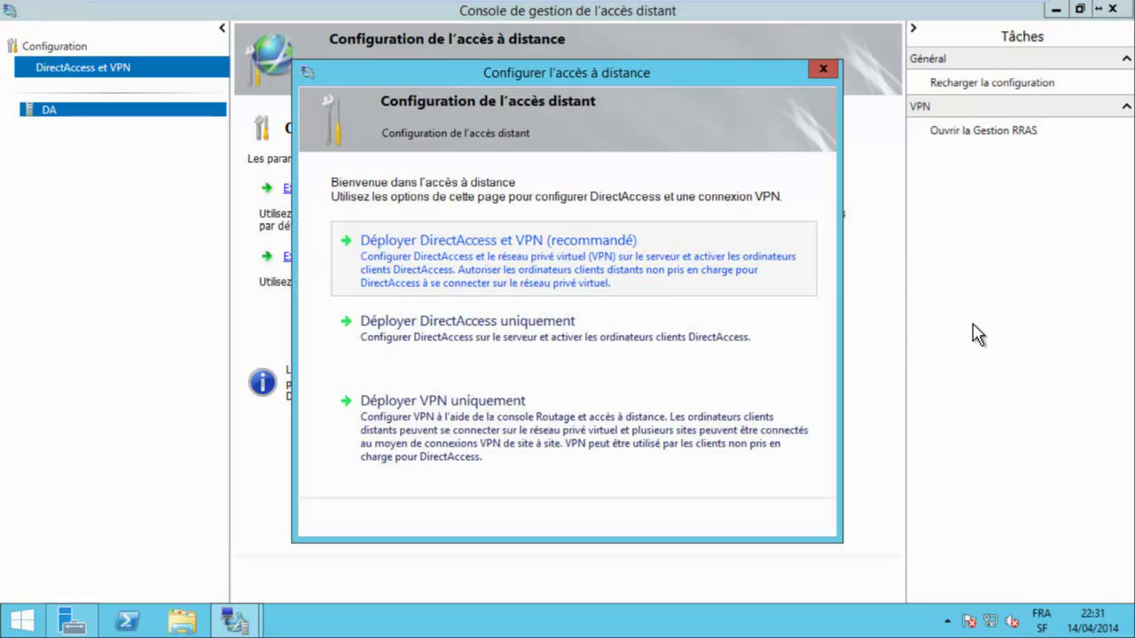
{"action": "key", "text": "Return"}
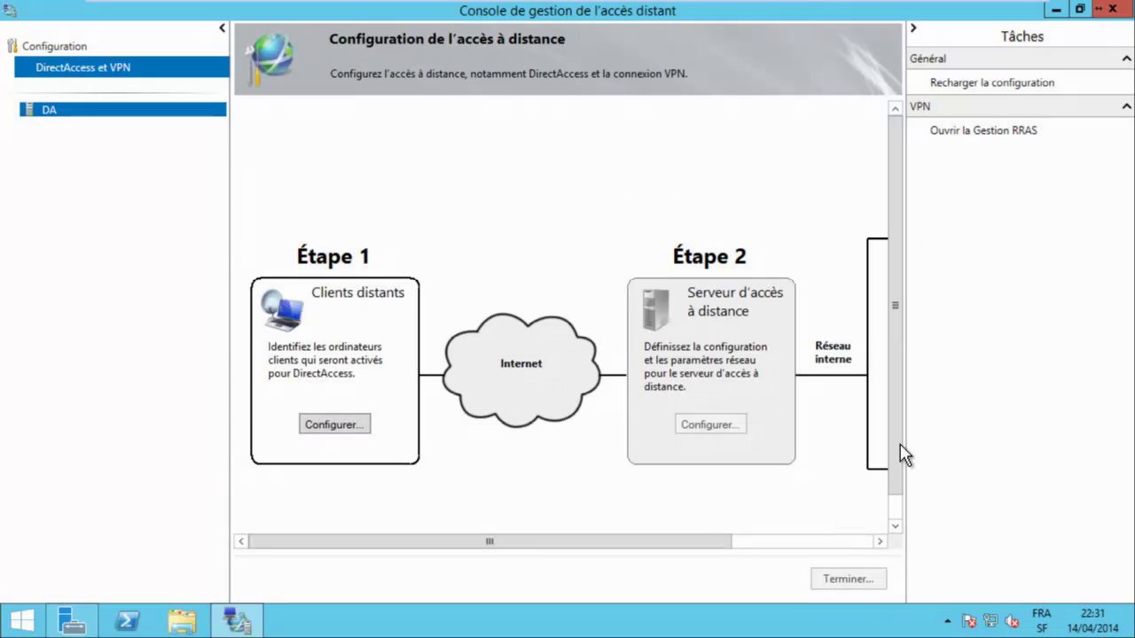
{"action": "left_click_drag", "start_coordinate": [490, 541], "coordinate": [631, 541]}
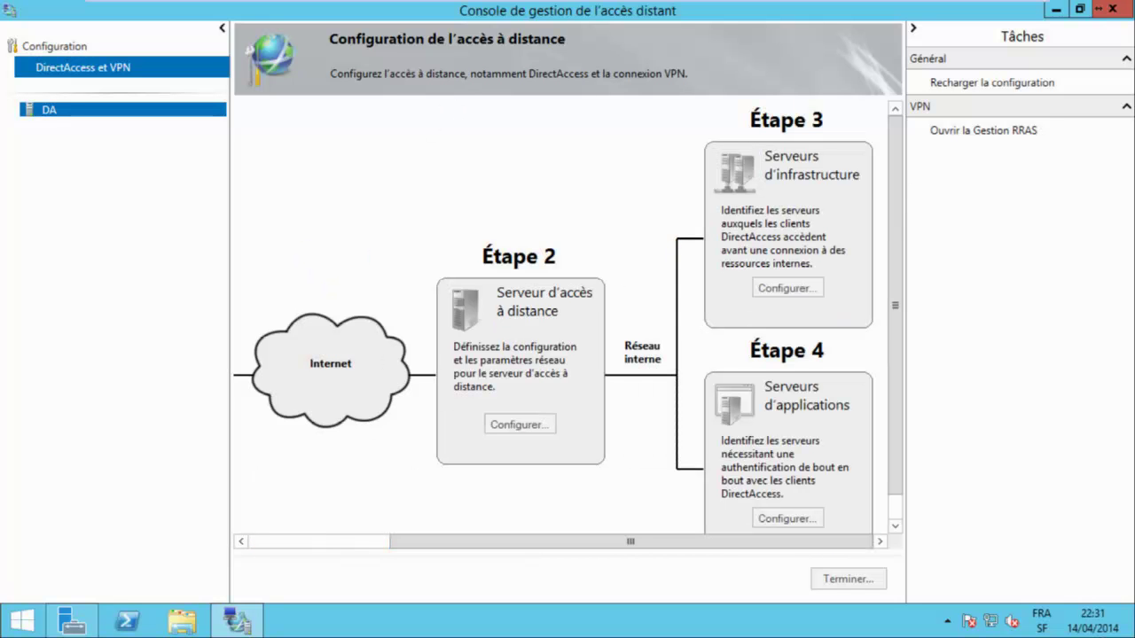
{"action": "left_click", "coordinate": [991, 82]}
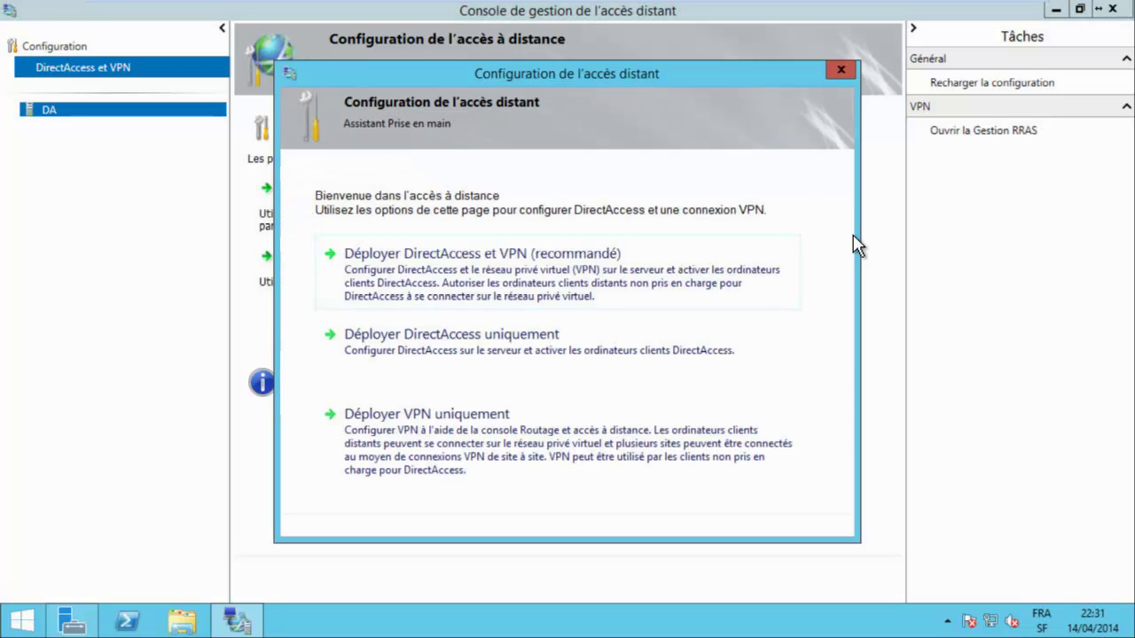
Select Déployer DirectAccess uniquement in the Getting Started wizard to reach the topology page.
{"action": "key", "text": "Tab"}
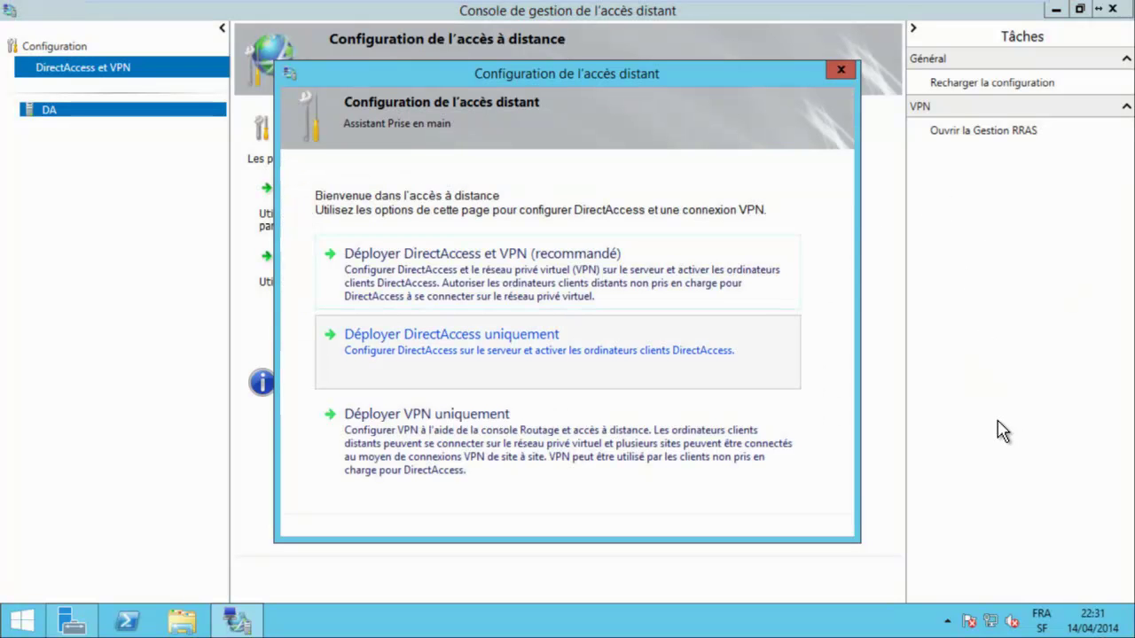
{"action": "key", "text": "shift+Tab"}
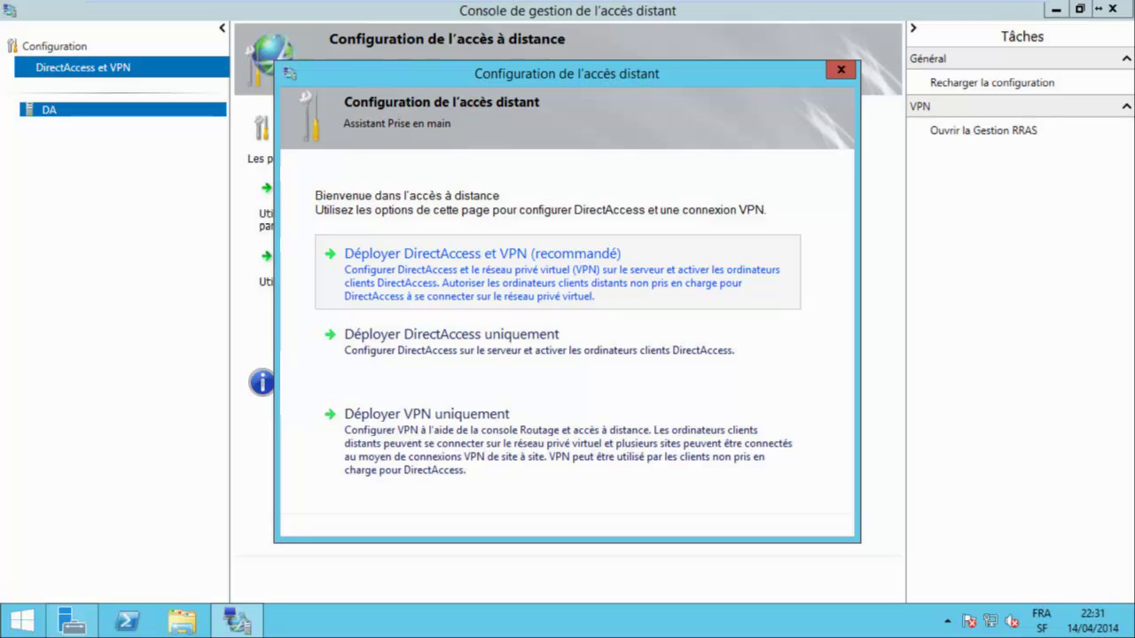
{"action": "key", "text": "Down"}
{"action": "key", "text": "Up"}
{"action": "key", "text": "Down"}
{"action": "key", "text": "Up"}
{"action": "key", "text": "Down"}
{"action": "key", "text": "Return"}
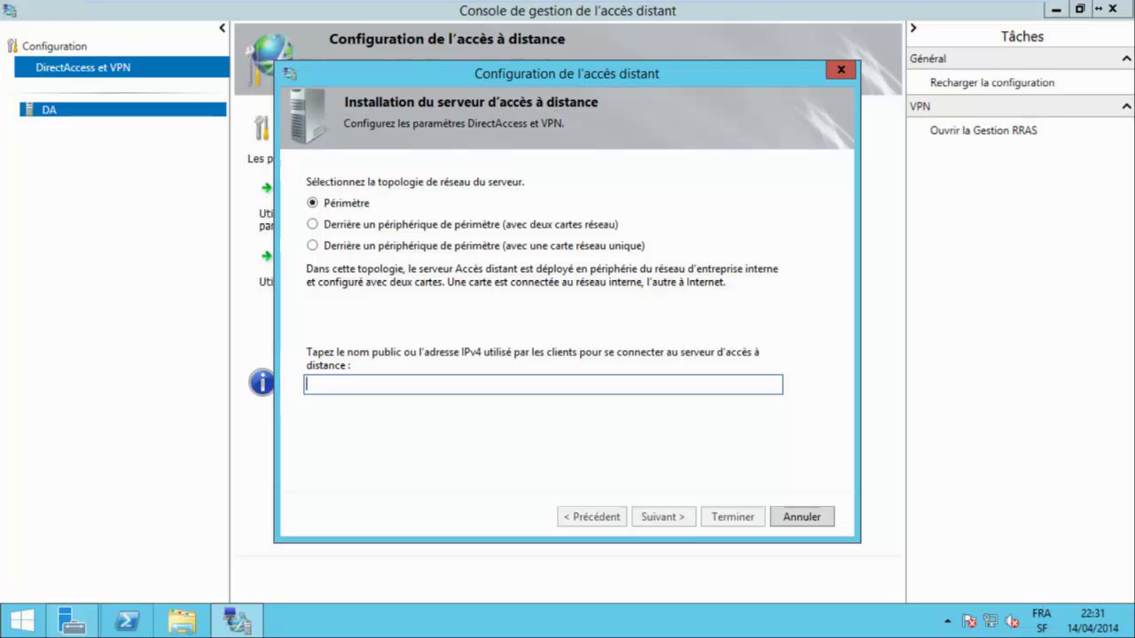
{"action": "left_click", "coordinate": [127, 621]}
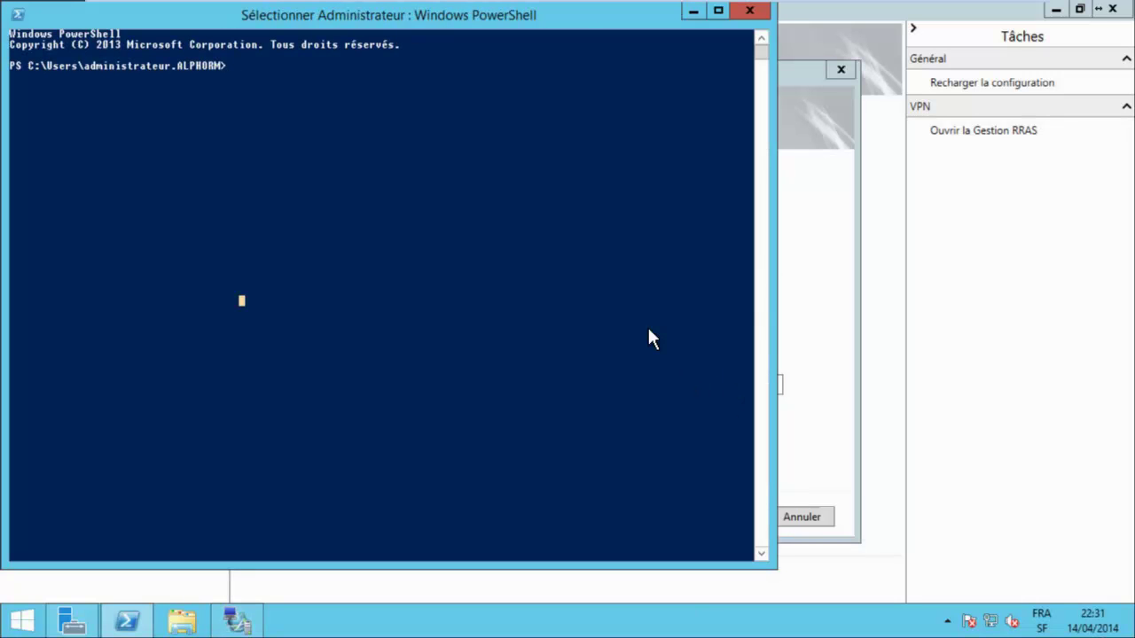
Run ipconfig and copy the Internet adapter's IPv4 address 131.107.1.10 to the clipboard.
{"action": "type", "text": "ipconf"}
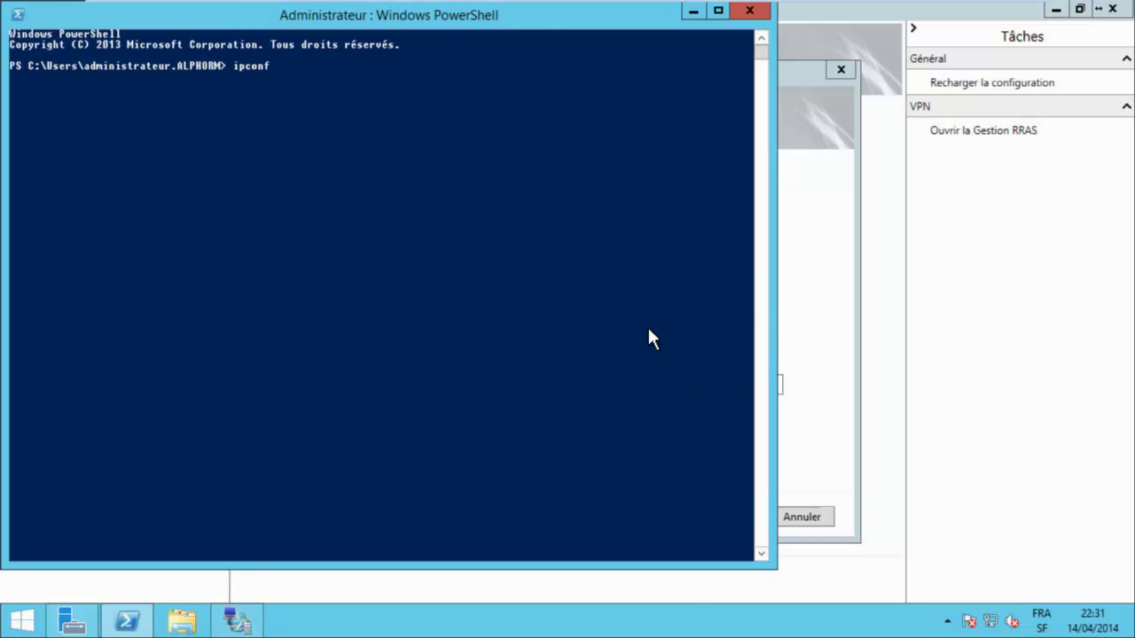
{"action": "type", "text": "ig"}
{"action": "key", "text": "Return"}
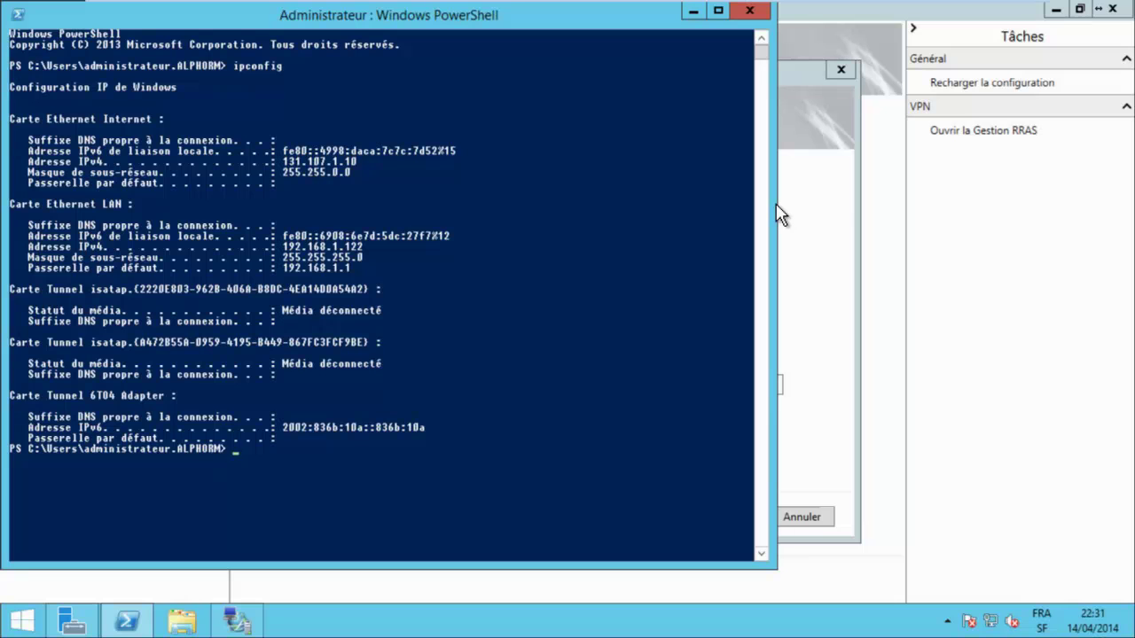
{"action": "left_click_drag", "start_coordinate": [277, 161], "coordinate": [332, 162]}
{"action": "key", "text": "shift+Up"}
{"action": "key", "text": "shift+Right"}
{"action": "key", "text": "shift+Right"}
{"action": "key", "text": "shift+Right"}
{"action": "key", "text": "shift+Right"}
{"action": "key", "text": "shift+Right"}
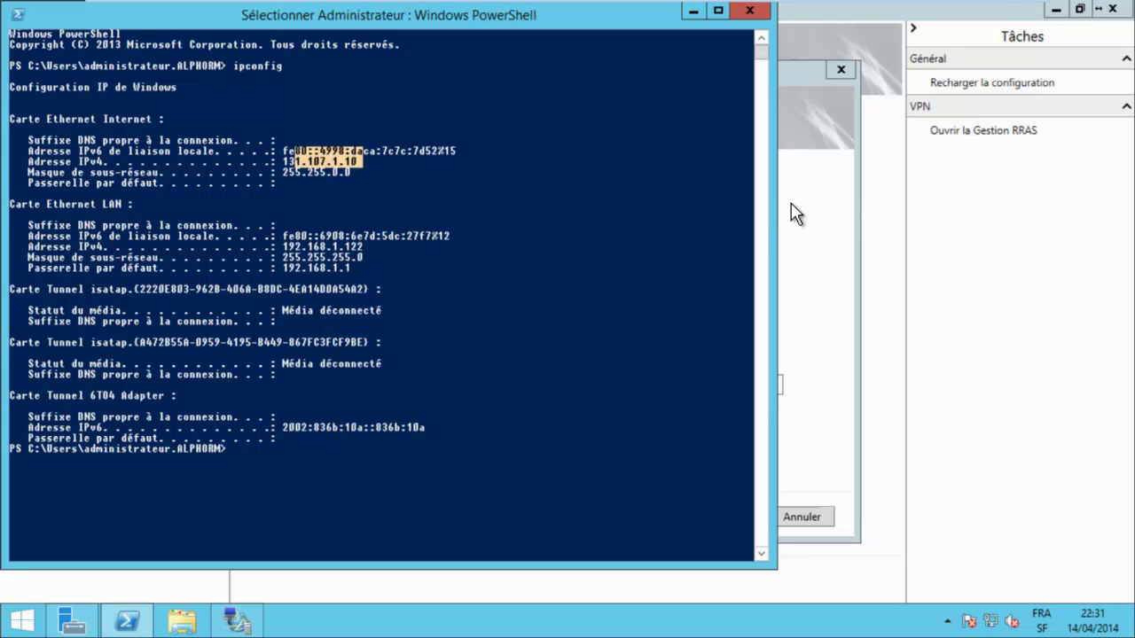
{"action": "key", "text": "shift+Left"}
{"action": "key", "text": "shift+Left"}
{"action": "key", "text": "shift+Left"}
{"action": "key", "text": "shift+Left"}
{"action": "key", "text": "shift+Down"}
{"action": "key", "text": "shift+Right"}
{"action": "key", "text": "shift+Right"}
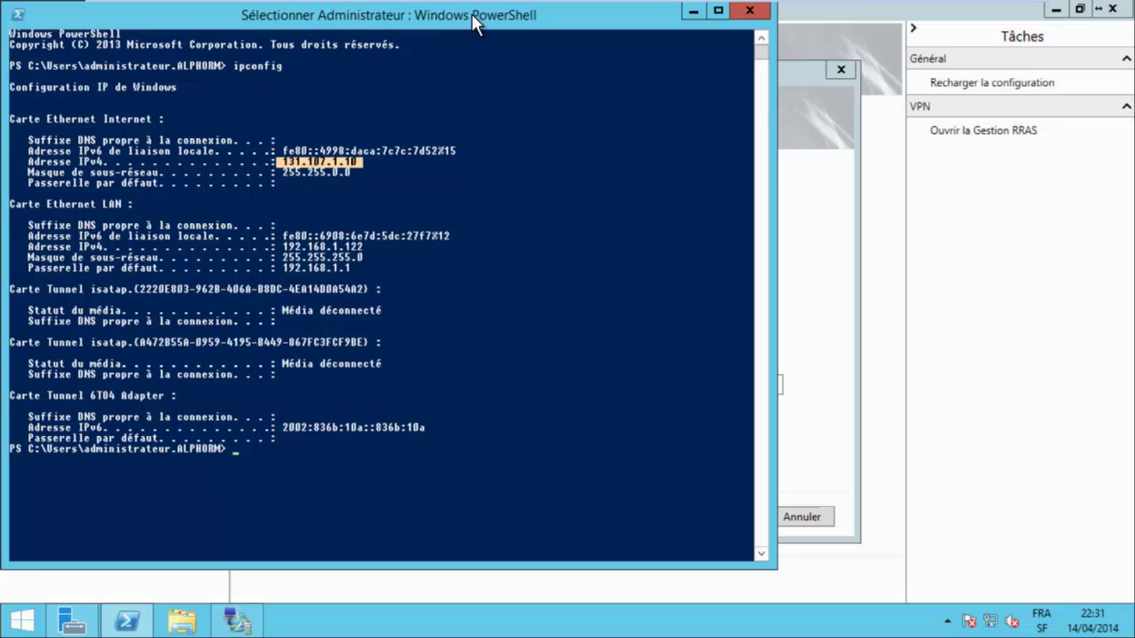
{"action": "key", "text": "alt+space"}
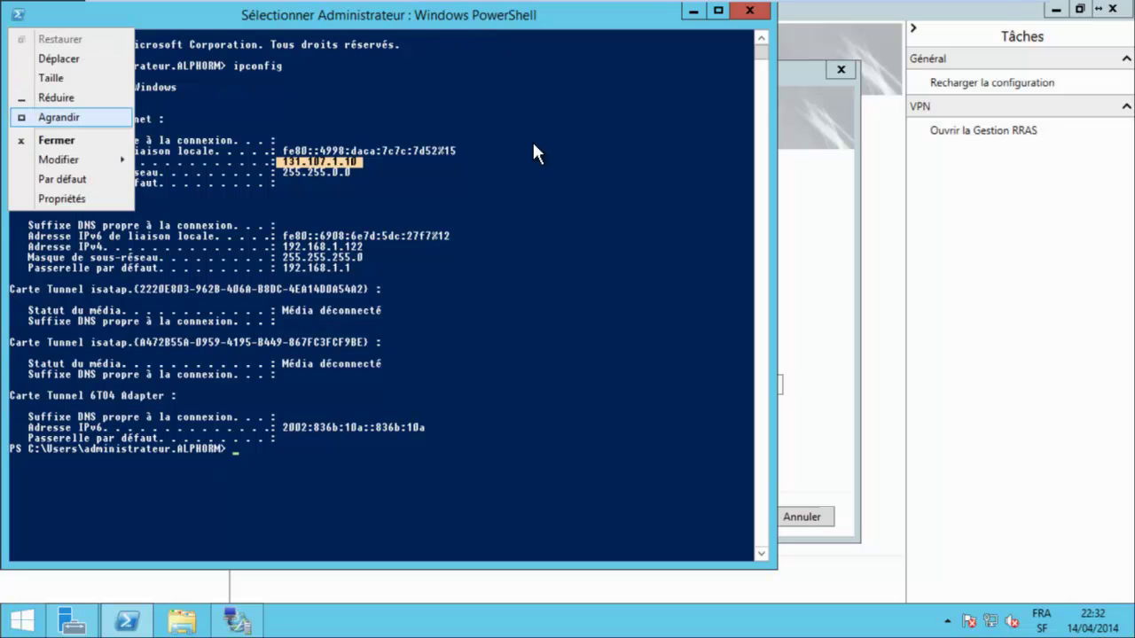
{"action": "key", "text": "m"}
{"action": "key", "text": "Down"}
{"action": "key", "text": "Return"}
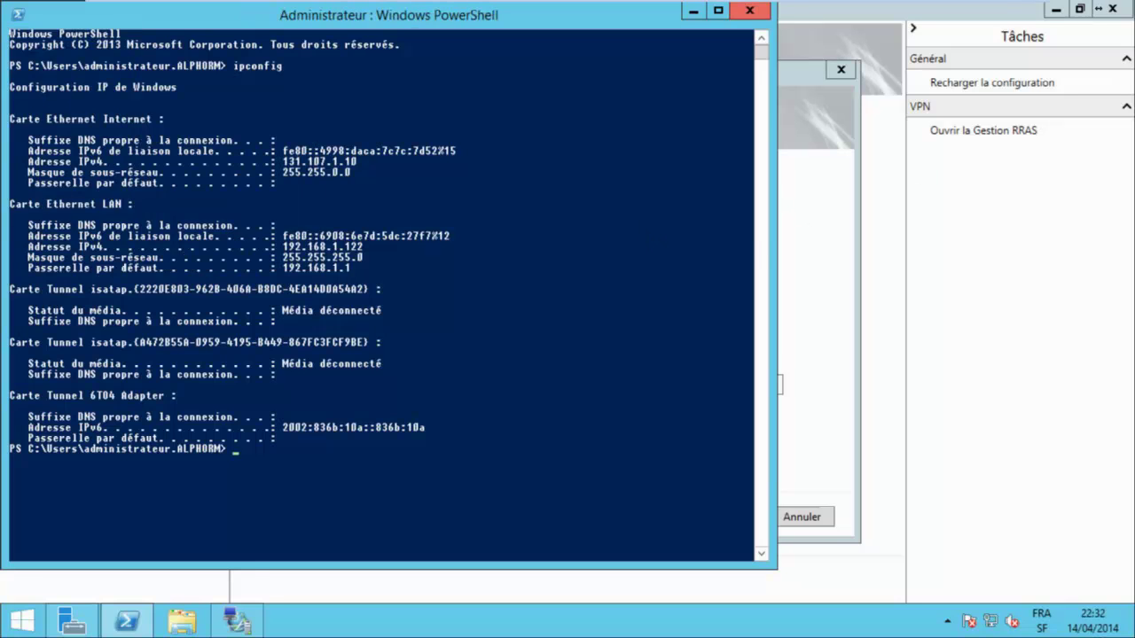
{"action": "left_click", "coordinate": [693, 10]}
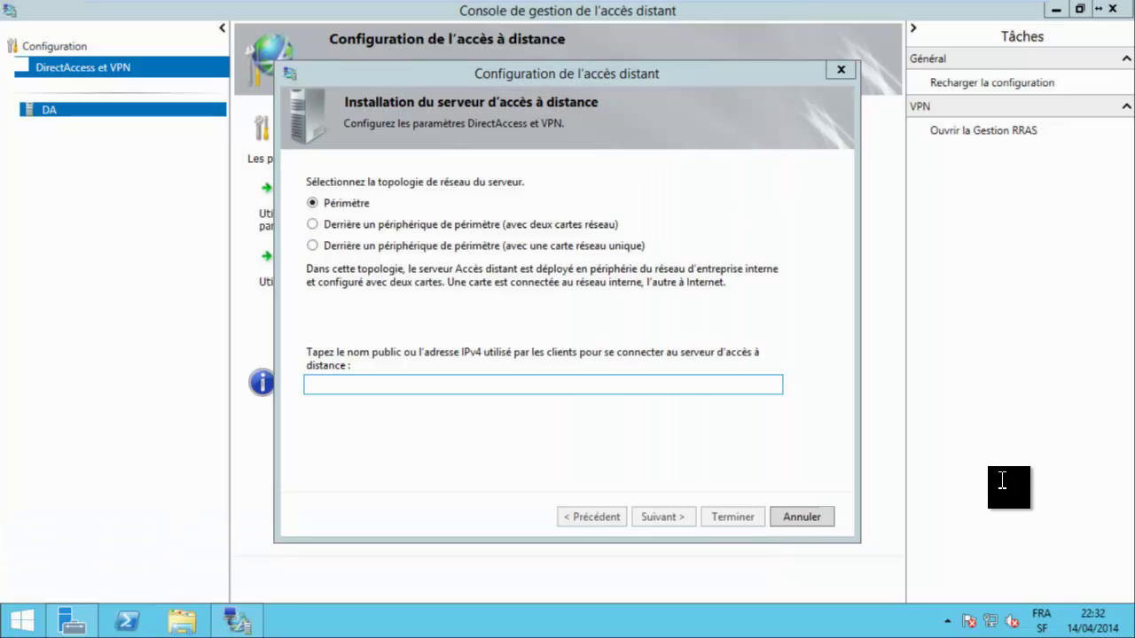
Paste 131.107.1.10 as the clients' public address, continue, and open the GPO names settings.
{"action": "key", "text": "shift+F10"}
{"action": "key", "text": "Down"}
{"action": "key", "text": "Down"}
{"action": "key", "text": "Up"}
{"action": "key", "text": "Return"}
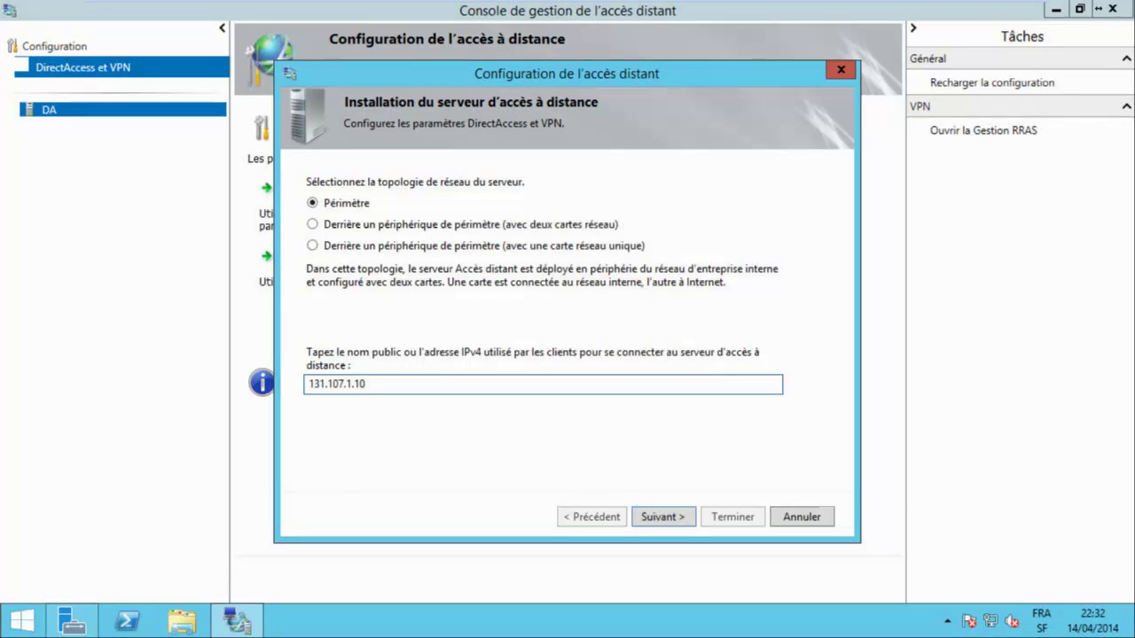
{"action": "key", "text": "Return"}
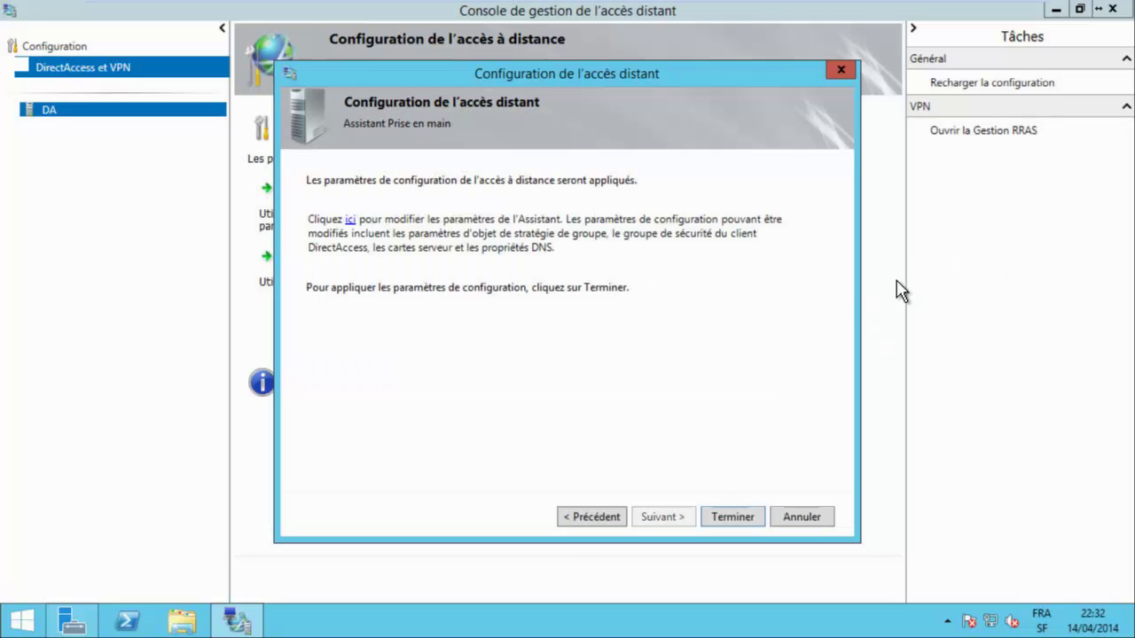
{"action": "key", "text": "Return"}
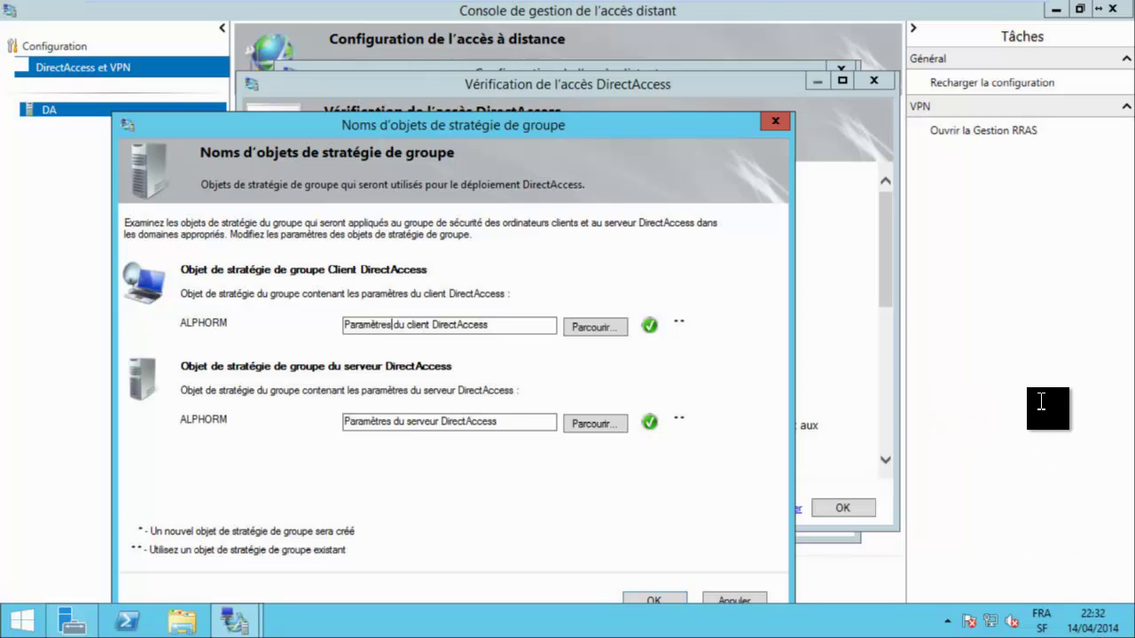
Rename the GPOs to 'Alphorm client DirectAccess' and 'Alphorm serveur DirectAccess' and confirm.
{"action": "key", "text": "shift+Home"}
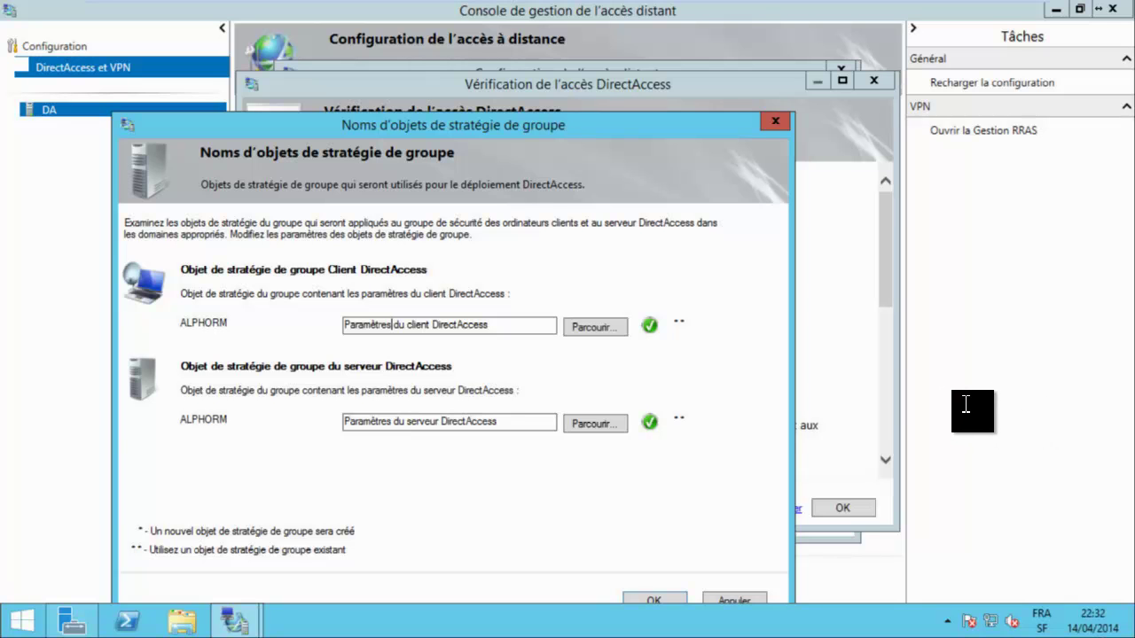
{"action": "key", "text": "Left"}
{"action": "key", "text": "Right"}
{"action": "key", "text": "Right"}
{"action": "key", "text": "Right"}
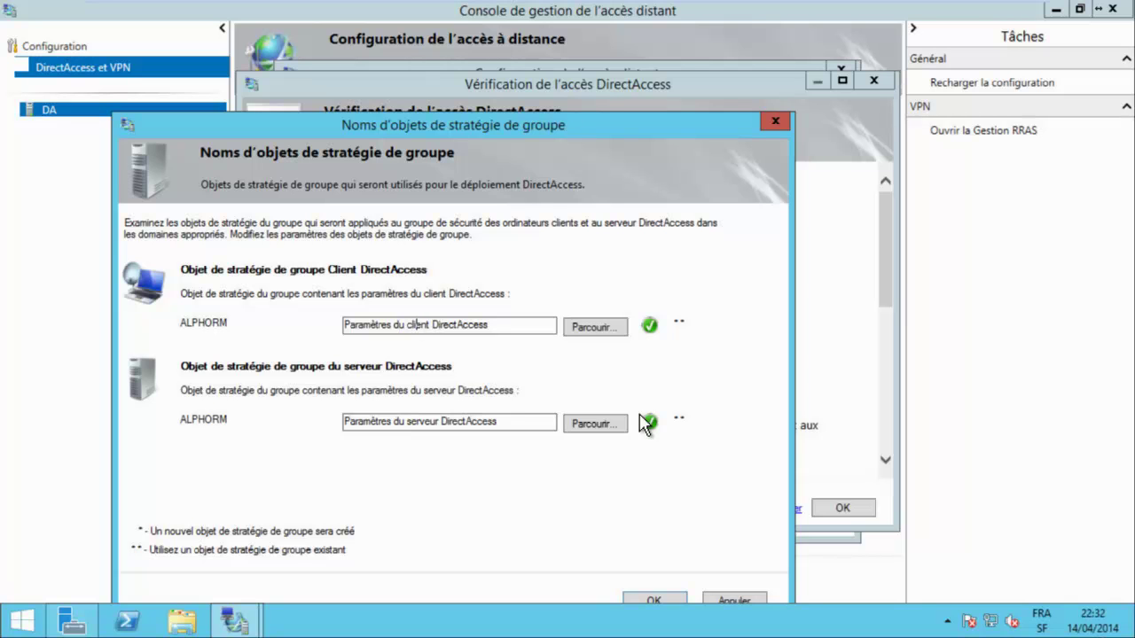
{"action": "key", "text": "BackSpace"}
{"action": "key", "text": "BackSpace"}
{"action": "key", "text": "BackSpace"}
{"action": "key", "text": "BackSpace"}
{"action": "key", "text": "BackSpace"}
{"action": "key", "text": "BackSpace"}
{"action": "key", "text": "BackSpace"}
{"action": "key", "text": "BackSpace"}
{"action": "key", "text": "BackSpace"}
{"action": "key", "text": "BackSpace"}
{"action": "key", "text": "BackSpace"}
{"action": "key", "text": "BackSpace"}
{"action": "key", "text": "BackSpace"}
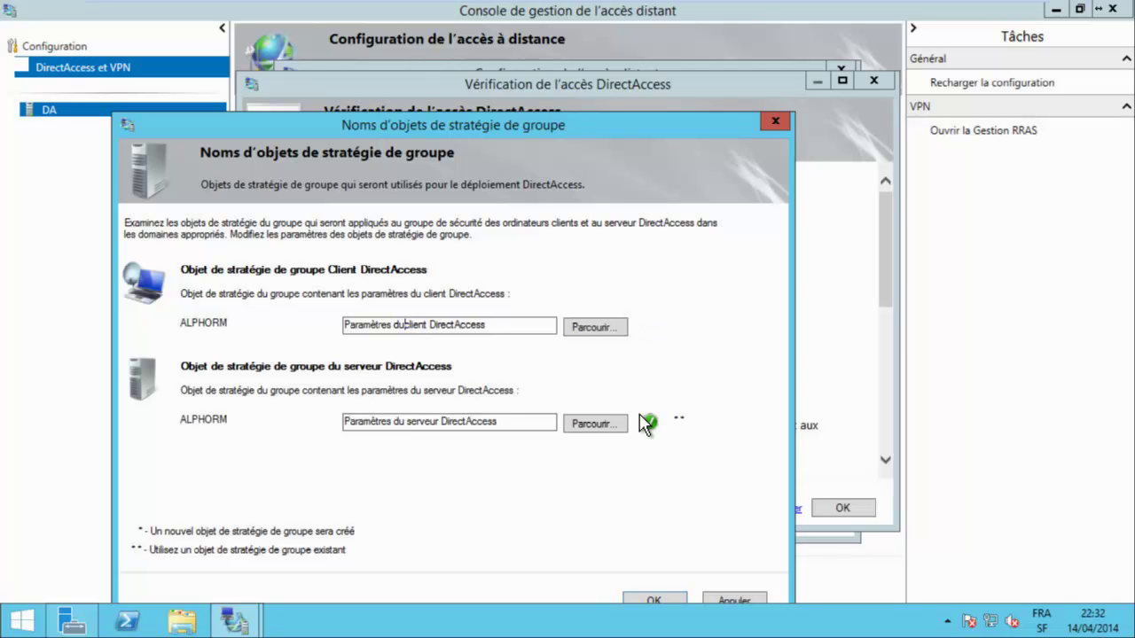
{"action": "key", "text": "BackSpace"}
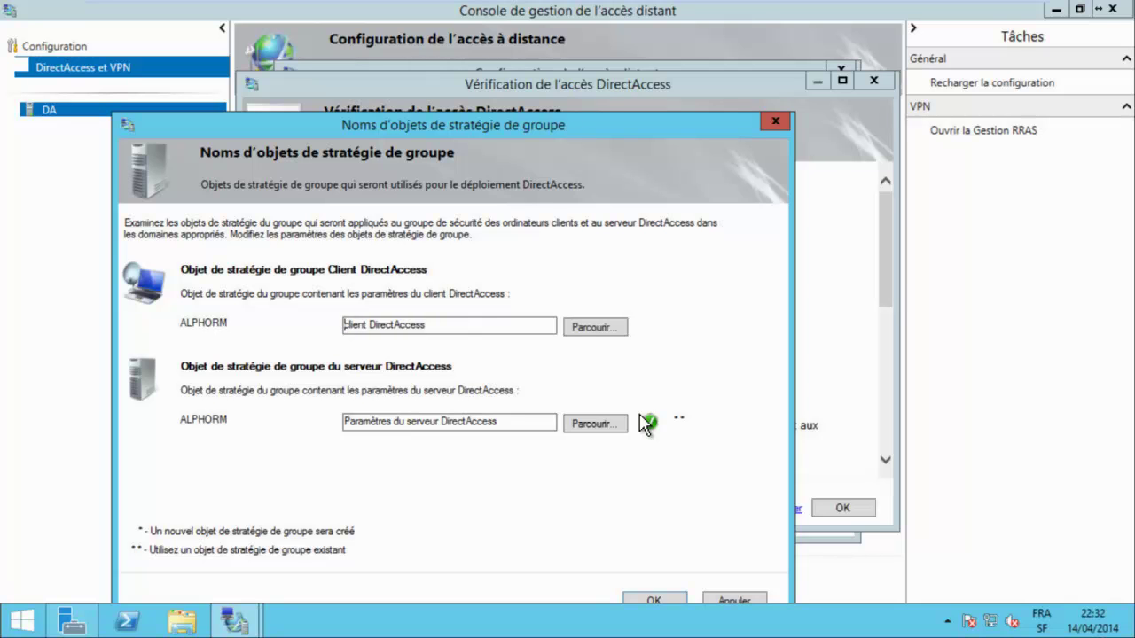
{"action": "type", "text": "Alphorm c"}
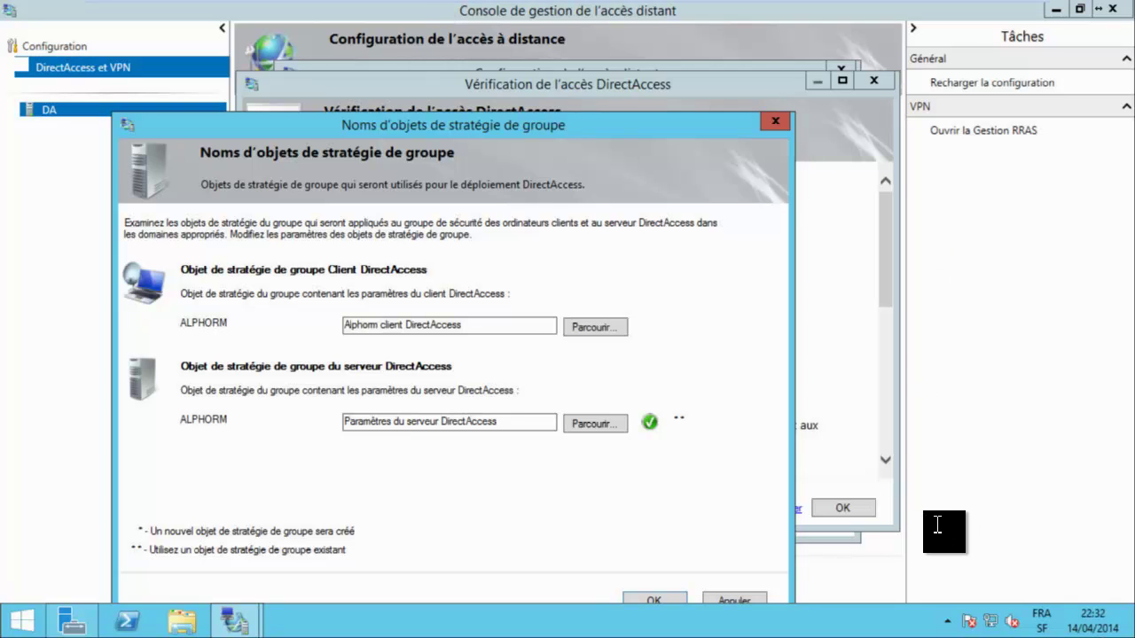
{"action": "key", "text": "Tab"}
{"action": "key", "text": "BackSpace"}
{"action": "key", "text": "BackSpace"}
{"action": "key", "text": "BackSpace"}
{"action": "key", "text": "BackSpace"}
{"action": "key", "text": "BackSpace"}
{"action": "key", "text": "BackSpace"}
{"action": "key", "text": "BackSpace"}
{"action": "key", "text": "BackSpace"}
{"action": "key", "text": "BackSpace"}
{"action": "key", "text": "BackSpace"}
{"action": "key", "text": "BackSpace"}
{"action": "key", "text": "BackSpace"}
{"action": "key", "text": "BackSpace"}
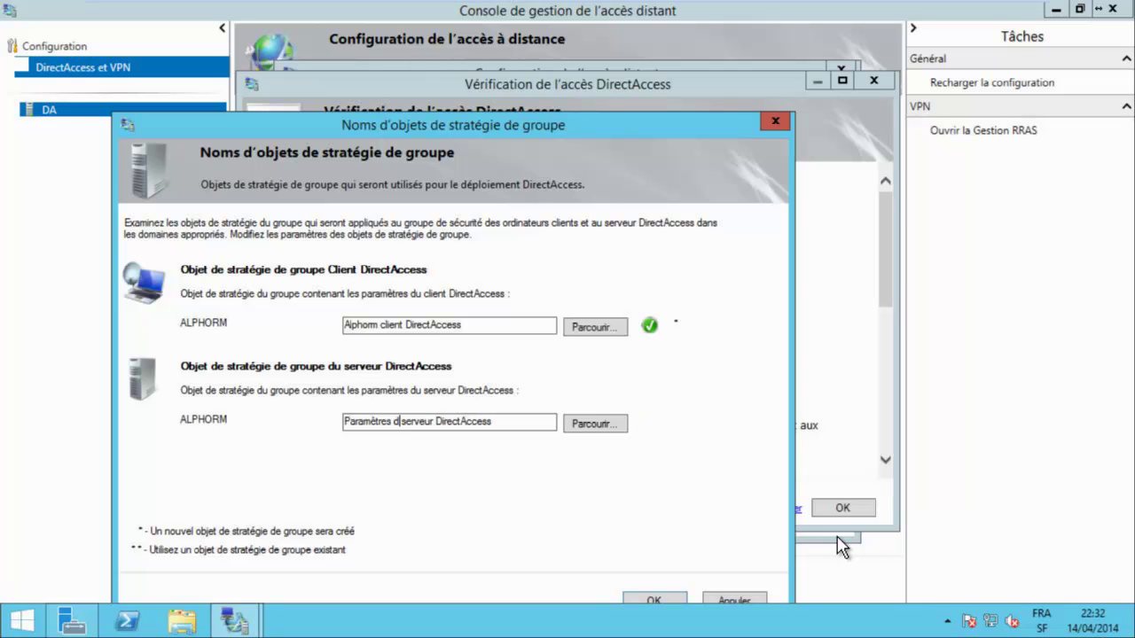
{"action": "type", "text": "Alphorm"}
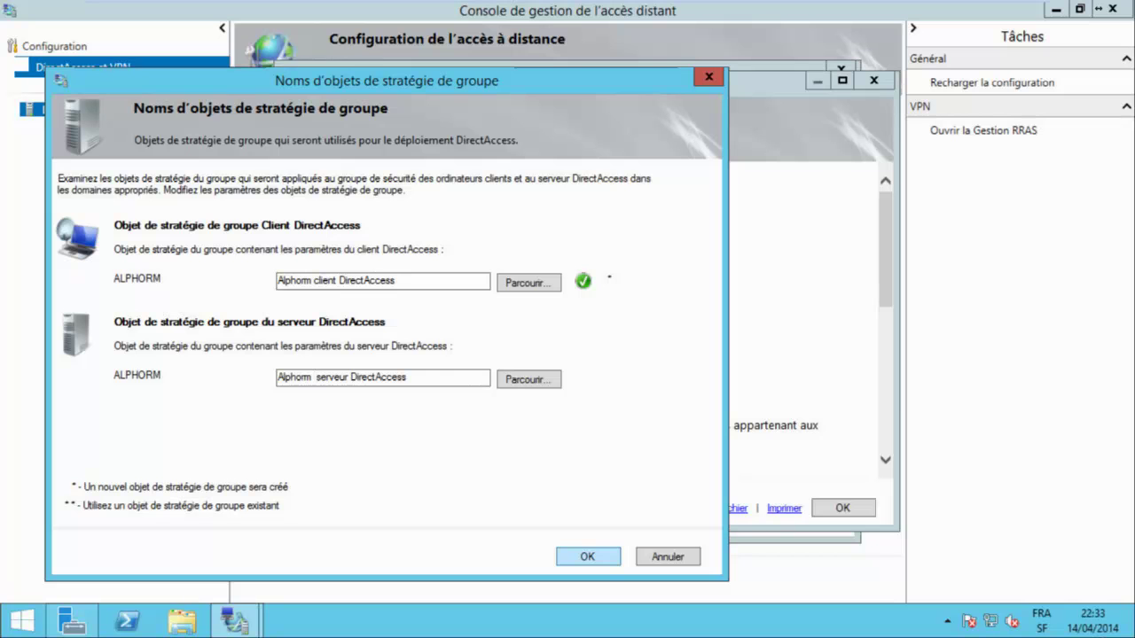
{"action": "key", "text": "Tab"}
{"action": "key", "text": "Return"}
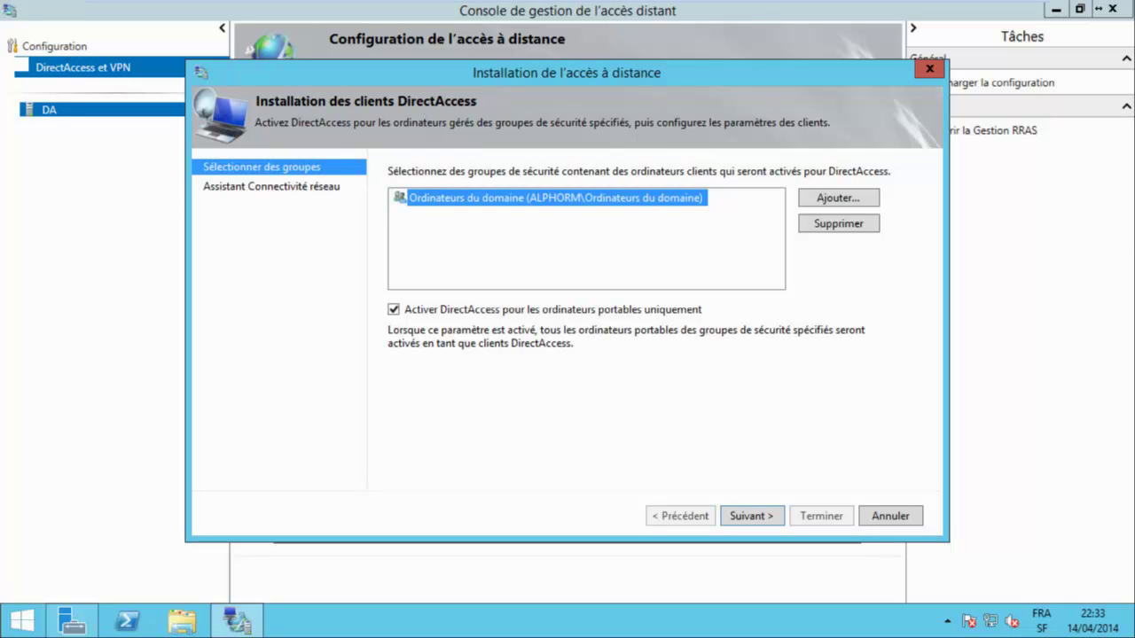
Replace Ordinateurs du domaine with DA_clients, enable all computers, not only laptops, and finish.
{"action": "key", "text": "Delete"}
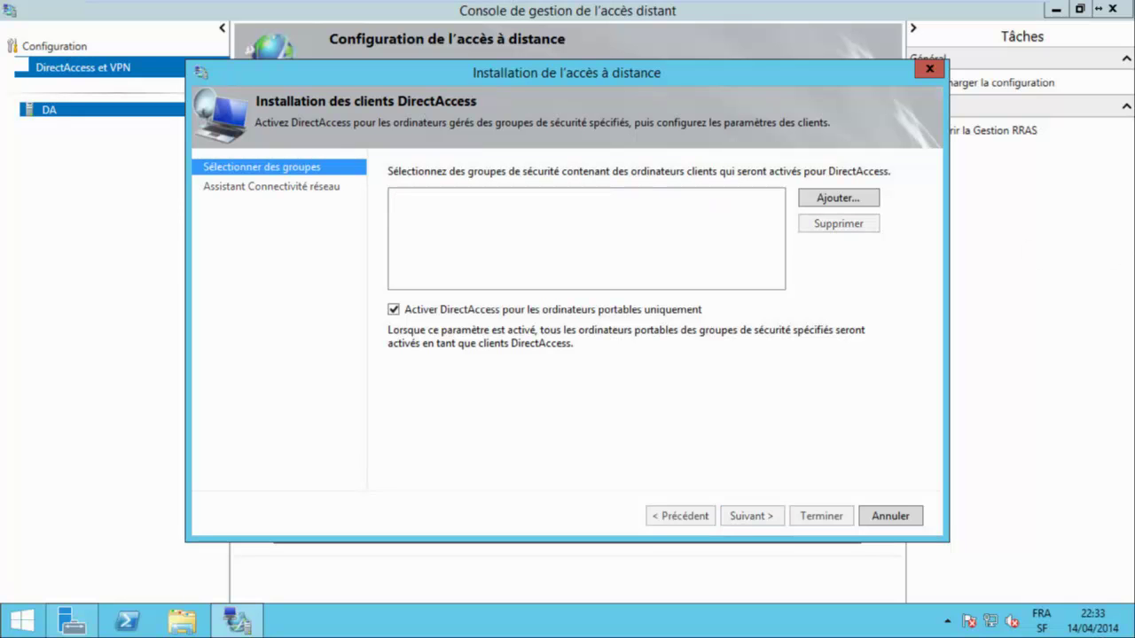
{"action": "key", "text": "Return"}
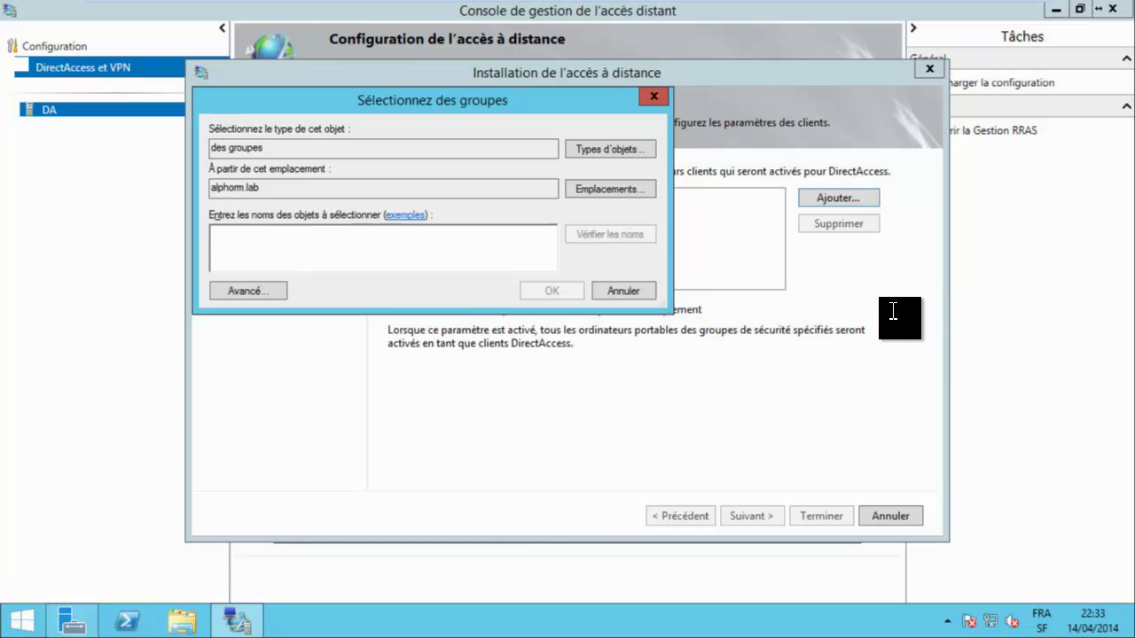
{"action": "type", "text": "da"}
{"action": "left_click", "coordinate": [610, 234]}
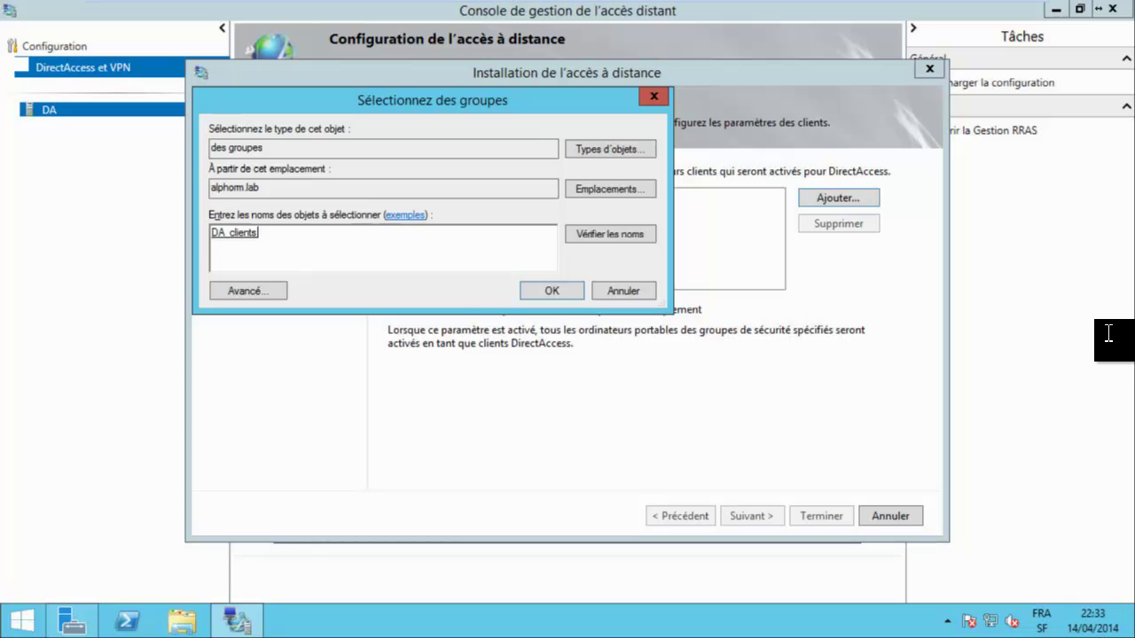
{"action": "key", "text": "Return"}
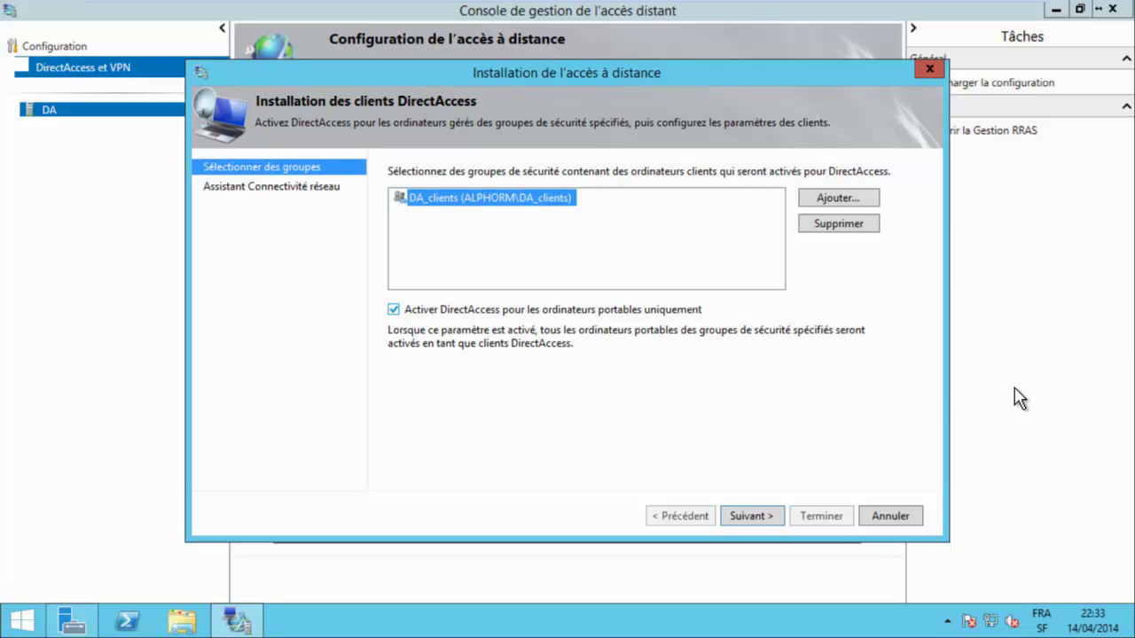
{"action": "key", "text": "alt+a"}
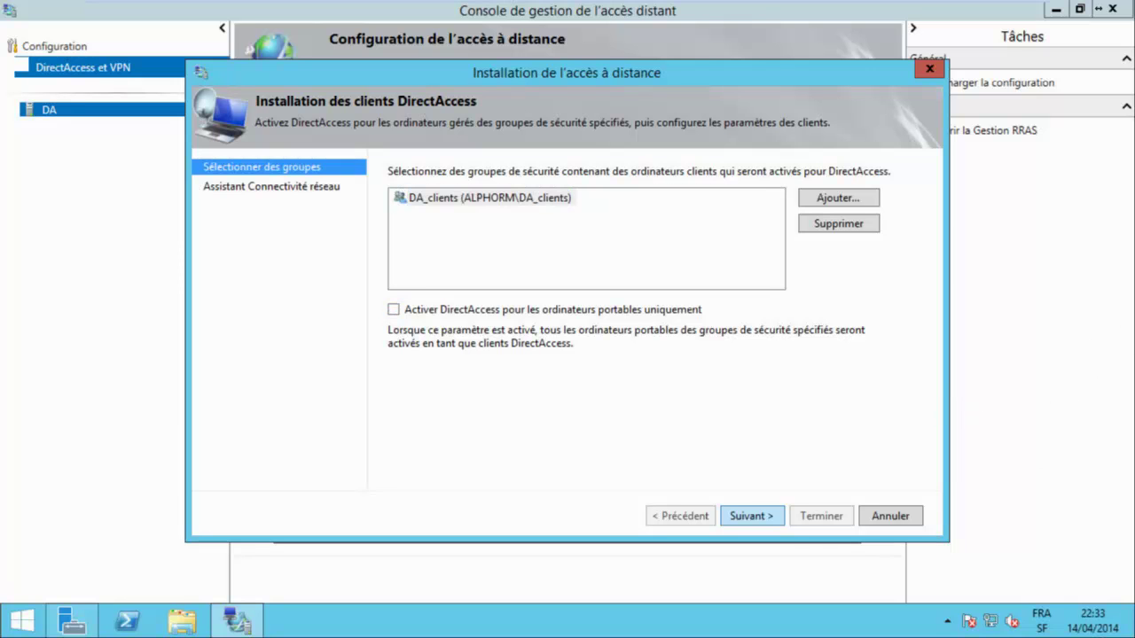
{"action": "key", "text": "Return"}
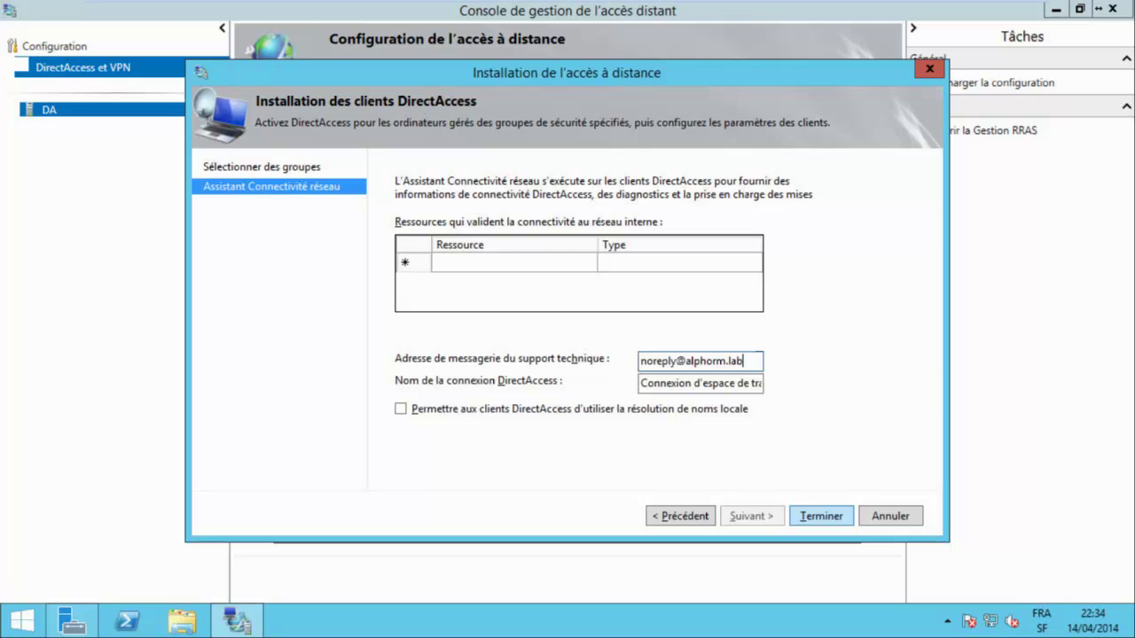
{"action": "key", "text": "Return"}
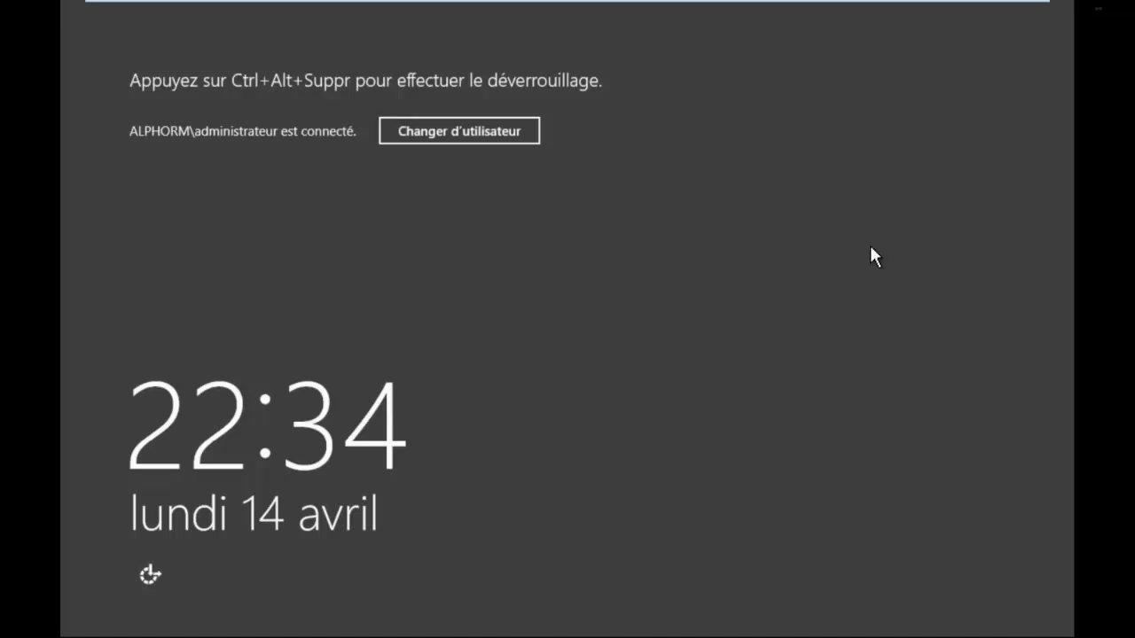
Unlock the server session by entering the administrator password.
{"action": "key", "text": "ctrl+alt+Delete"}
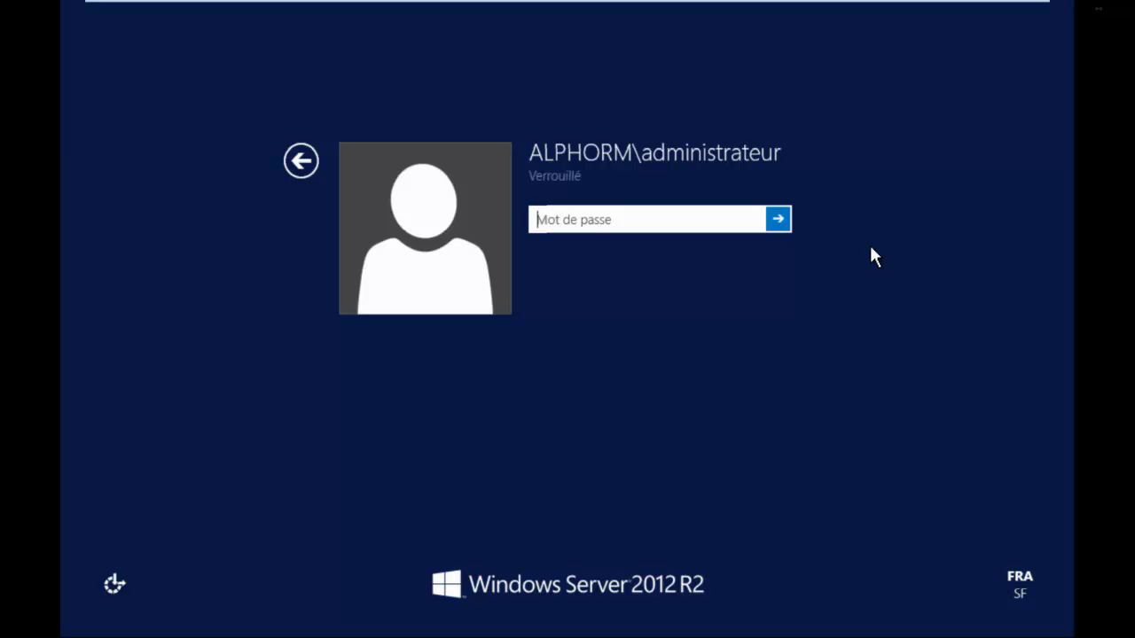
{"action": "type", "text": "P"}
{"action": "key", "text": "Return"}
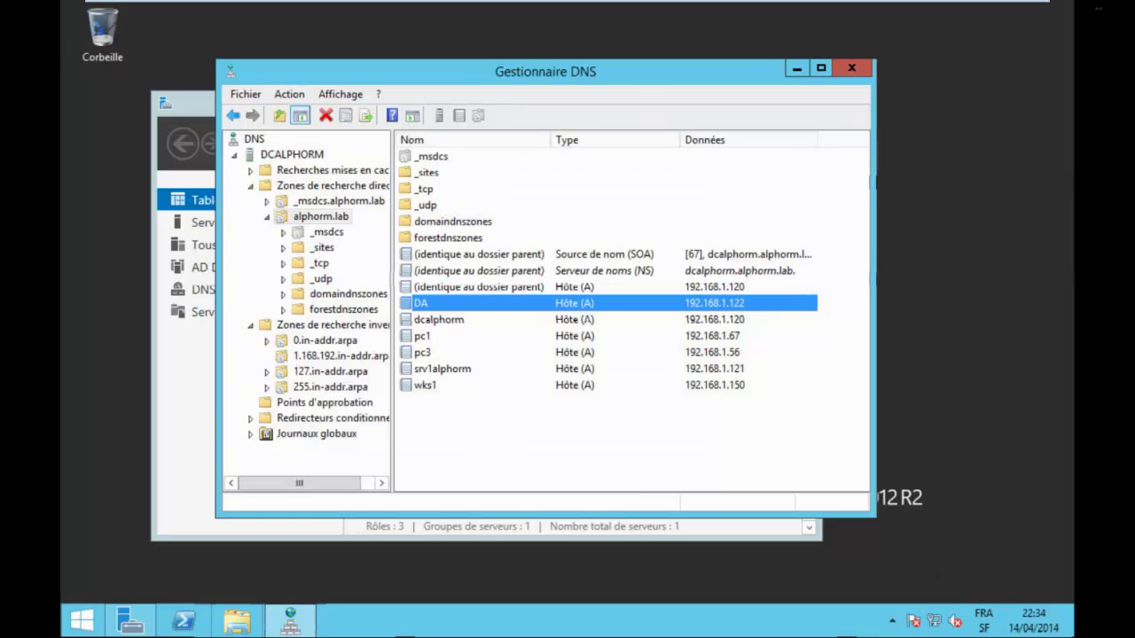
Open Utilisateurs et ordinateurs Active Directory from Server Manager's Outils menu.
{"action": "left_click", "coordinate": [131, 621]}
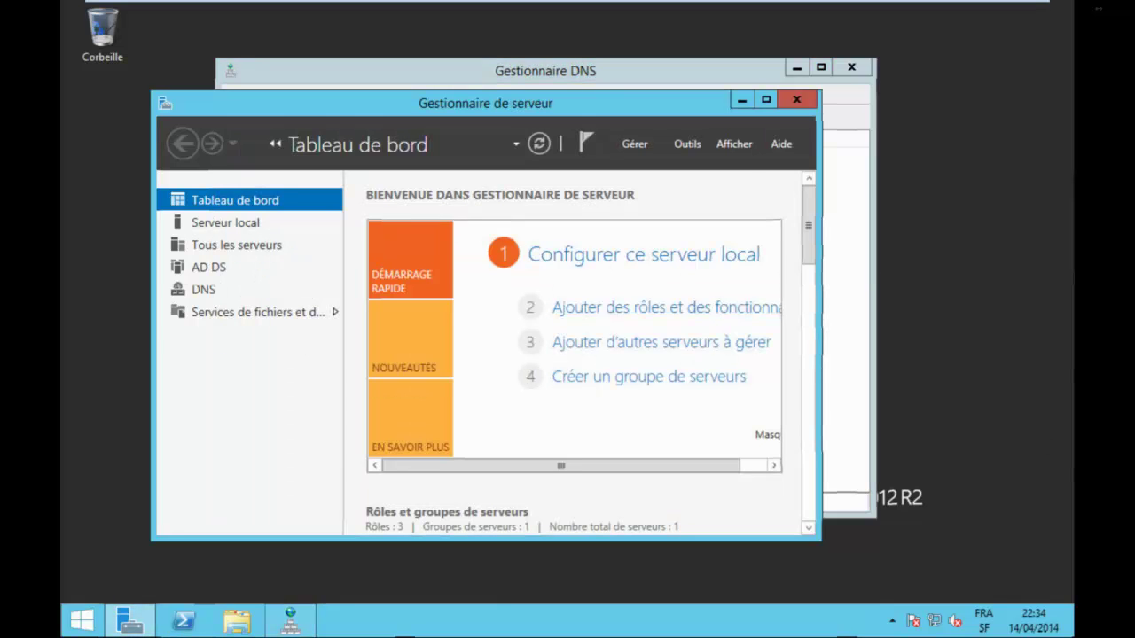
{"action": "left_click", "coordinate": [688, 144]}
{"action": "scroll", "coordinate": [798, 563], "scroll_direction": "down", "scroll_amount": 2}
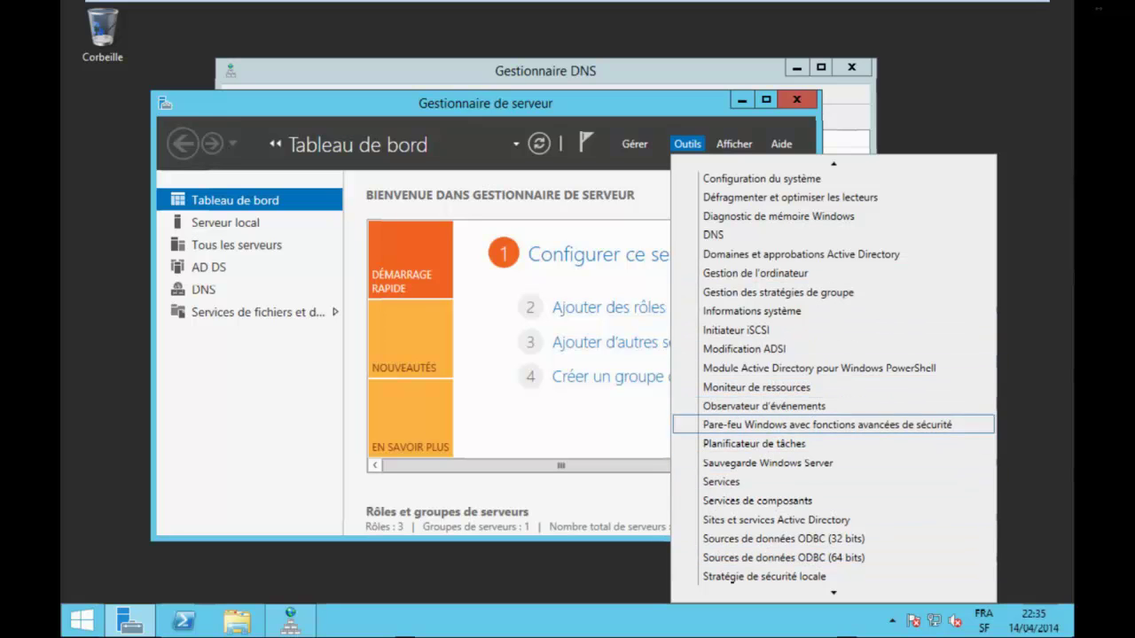
{"action": "scroll", "coordinate": [798, 572], "scroll_direction": "down", "scroll_amount": 2}
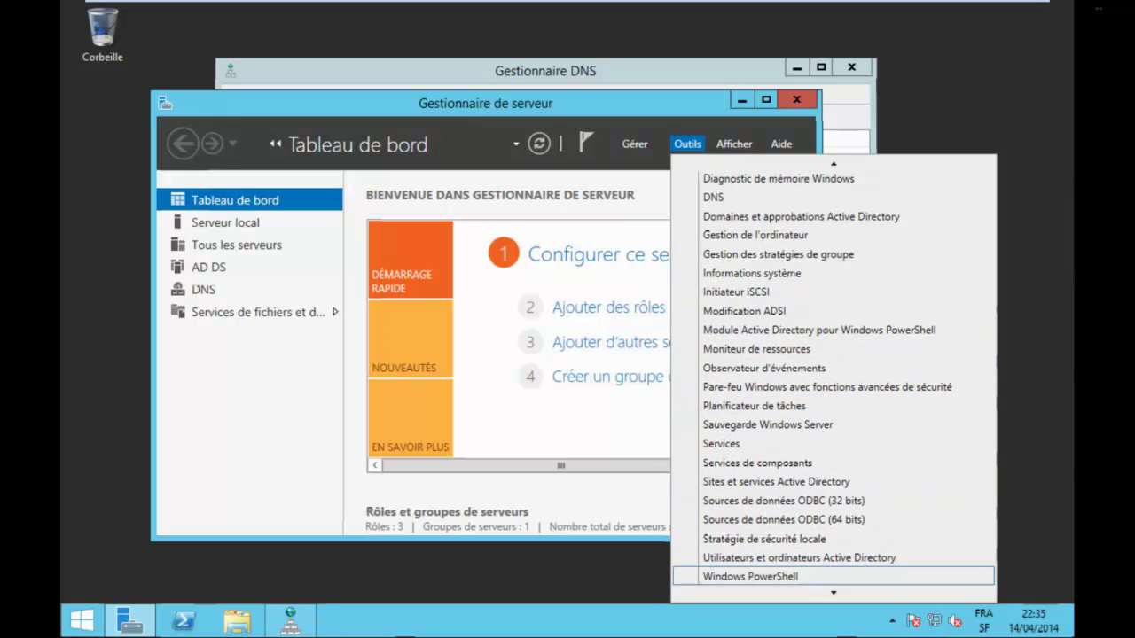
{"action": "left_click", "coordinate": [798, 557]}
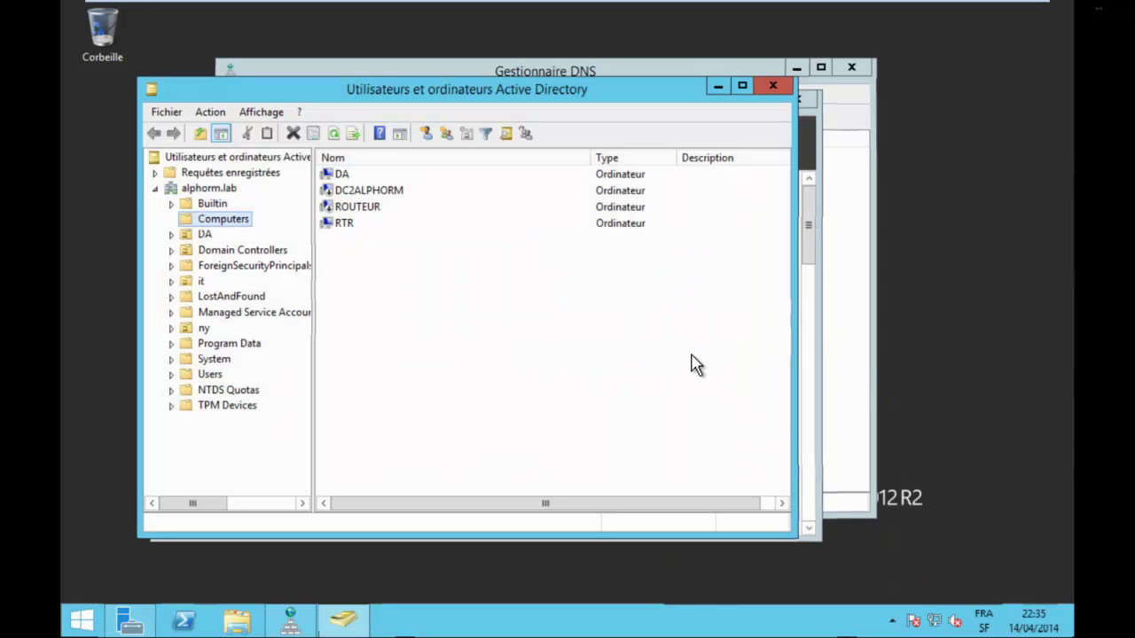
Open the DA_clients group in the DA unit and confirm WKS1 is listed among its members.
{"action": "key", "text": "Down"}
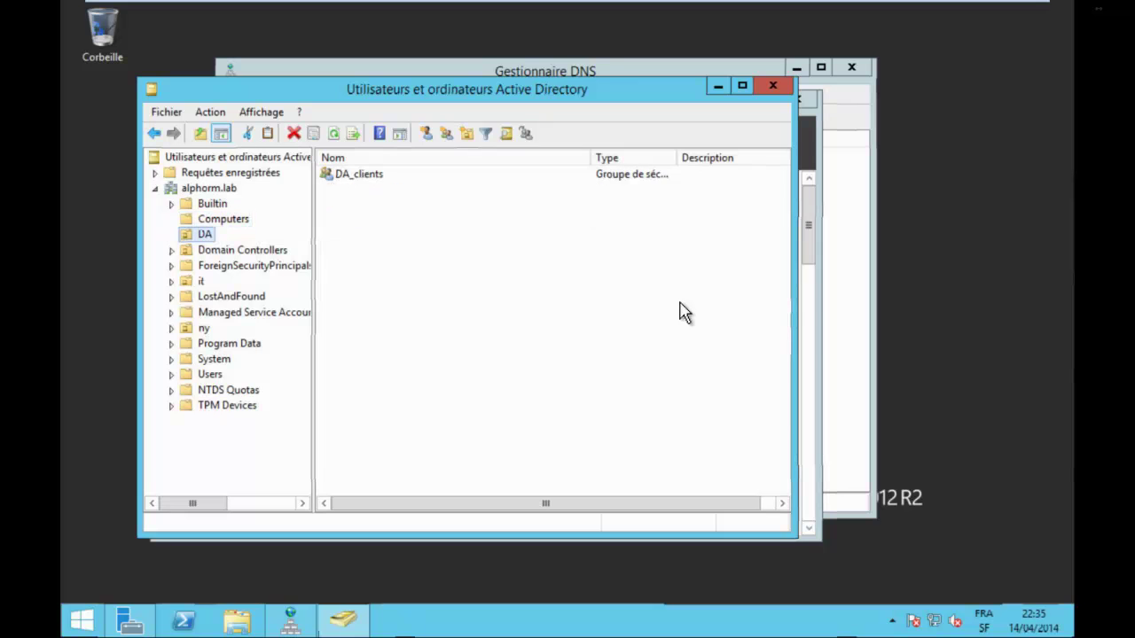
{"action": "key", "text": "Tab"}
{"action": "key", "text": "Return"}
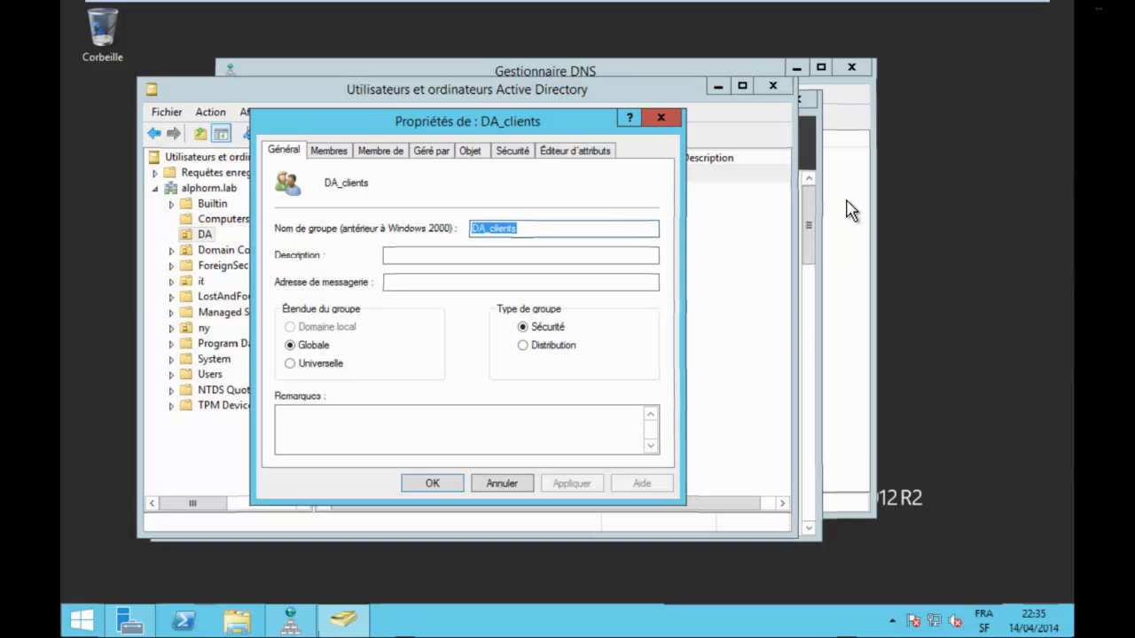
{"action": "key", "text": "ctrl+Tab"}
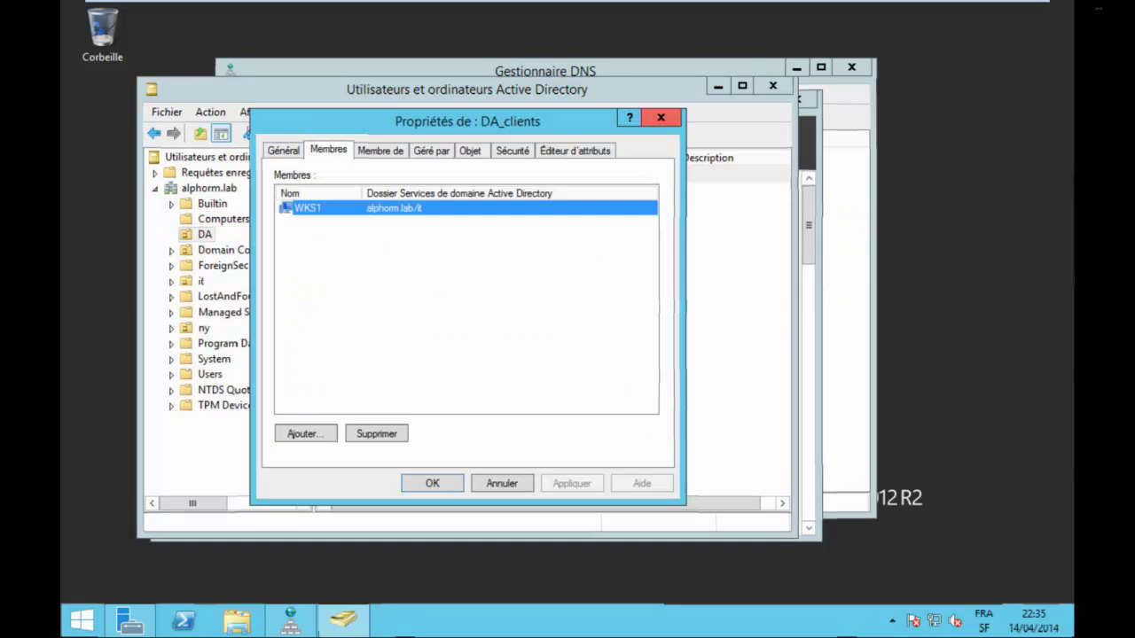
{"action": "key", "text": "Escape"}
Browse the Computers container and the it unit, and select the WKS1 computer.
{"action": "key", "text": "Tab"}
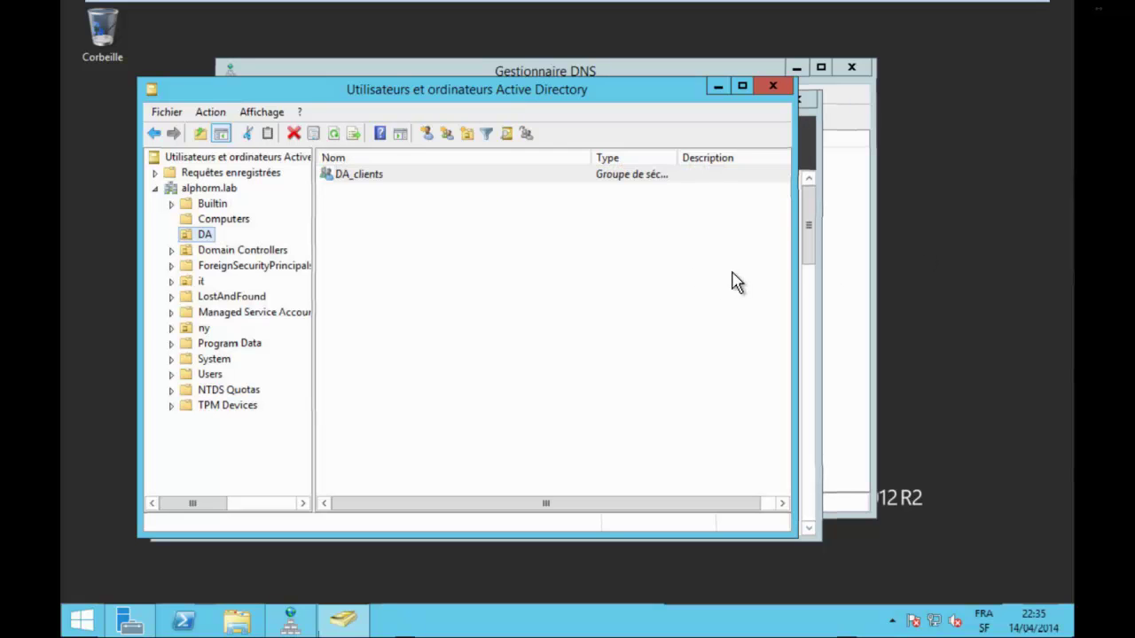
{"action": "key", "text": "Up"}
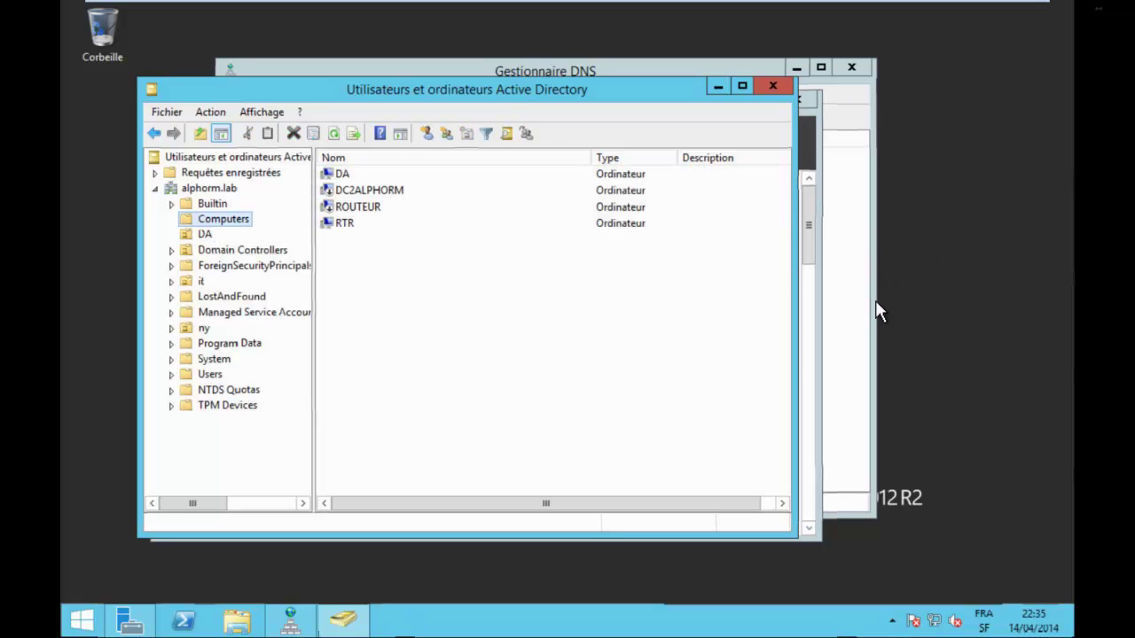
{"action": "key", "text": "Down"}
{"action": "key", "text": "Down"}
{"action": "key", "text": "Down"}
{"action": "key", "text": "Down"}
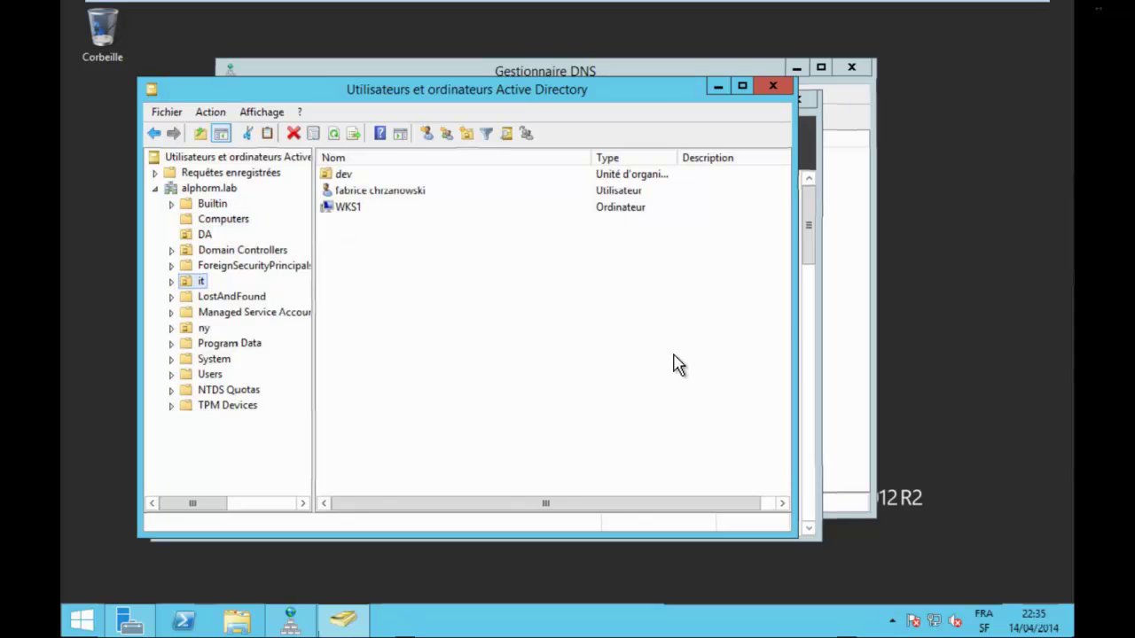
{"action": "left_click", "coordinate": [348, 206]}
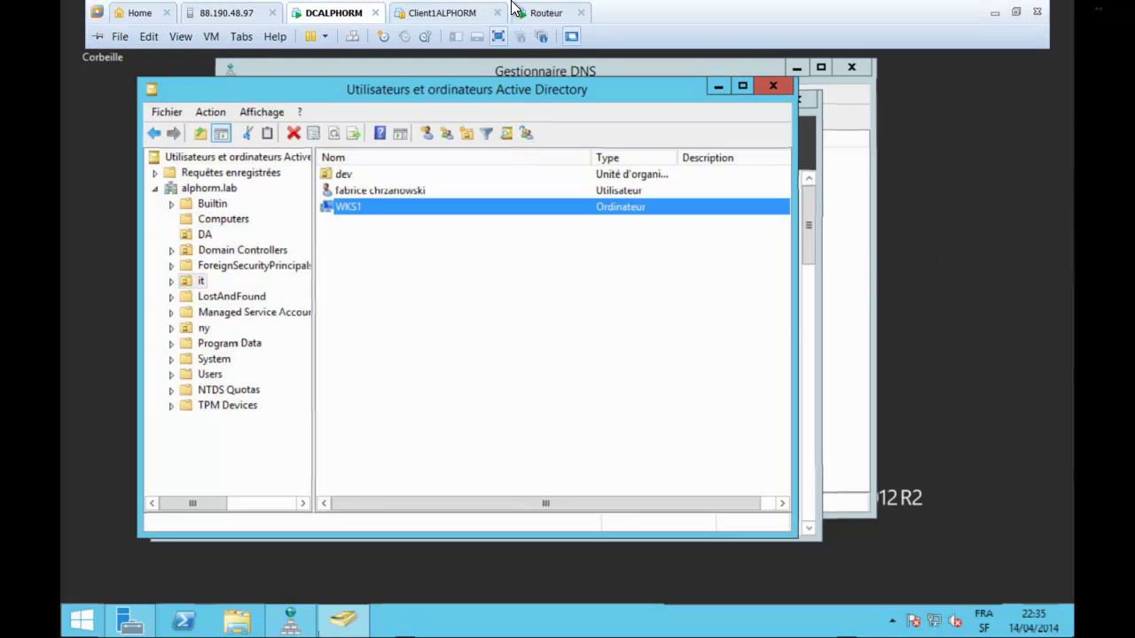
On the Routeur VM, review the server and client GPO names and the 2002:836b:10a:1::/64 internal subnet.
{"action": "left_click", "coordinate": [537, 13]}
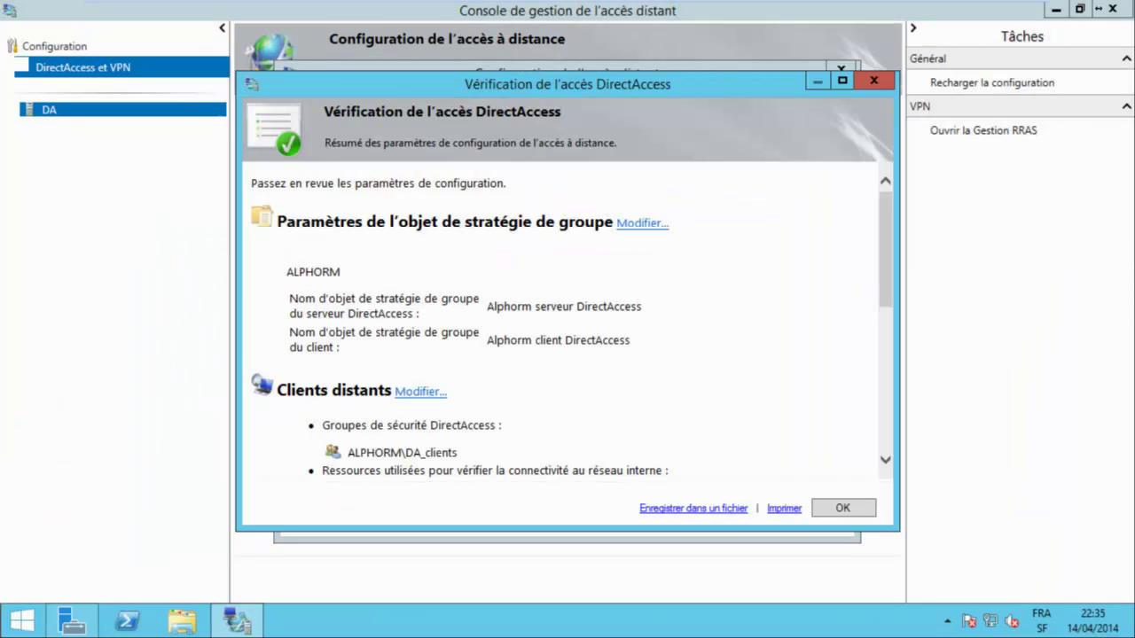
{"action": "left_click_drag", "start_coordinate": [290, 299], "coordinate": [631, 341]}
{"action": "scroll", "coordinate": [563, 329], "scroll_direction": "down", "scroll_amount": 5}
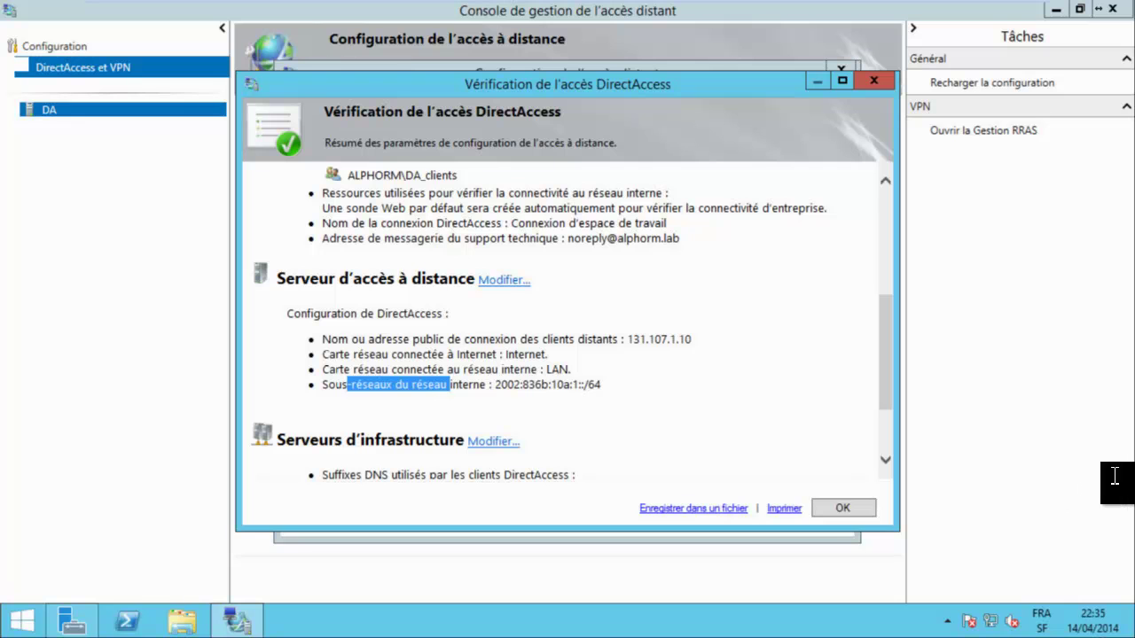
{"action": "left_click_drag", "start_coordinate": [486, 384], "coordinate": [603, 384]}
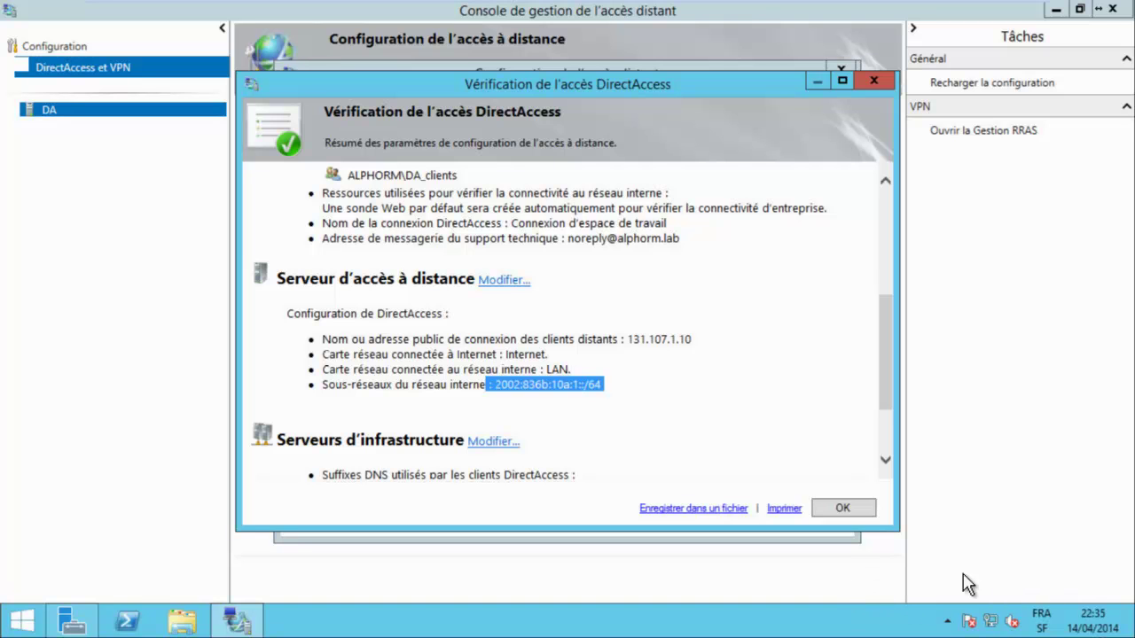
{"action": "scroll", "coordinate": [572, 321], "scroll_direction": "down", "scroll_amount": 1}
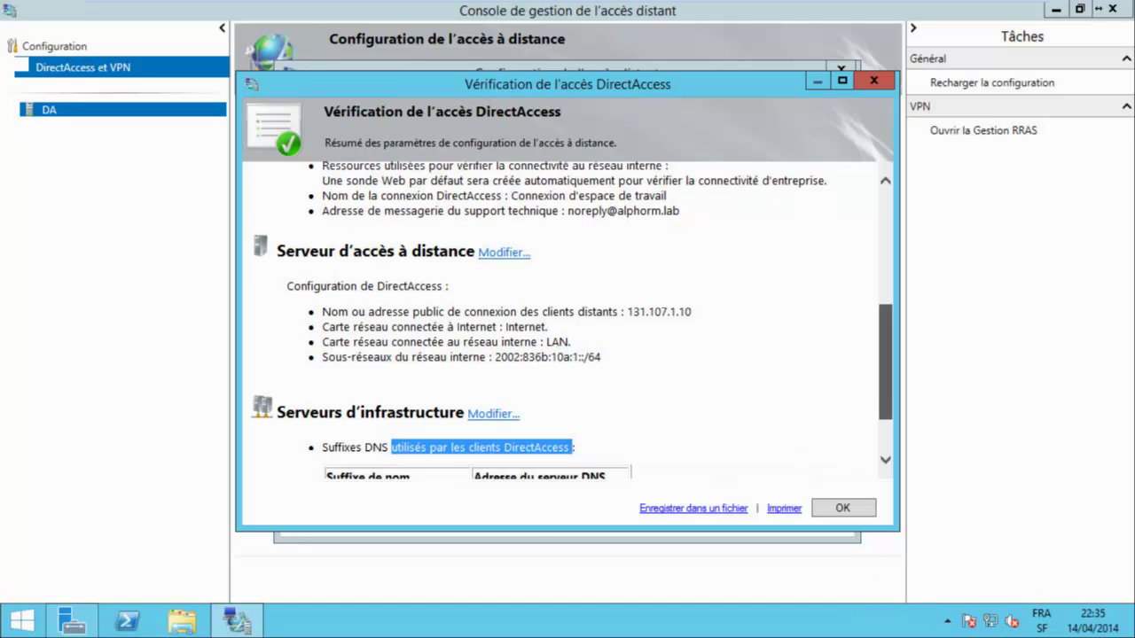
{"action": "scroll", "coordinate": [572, 322], "scroll_direction": "down", "scroll_amount": 1}
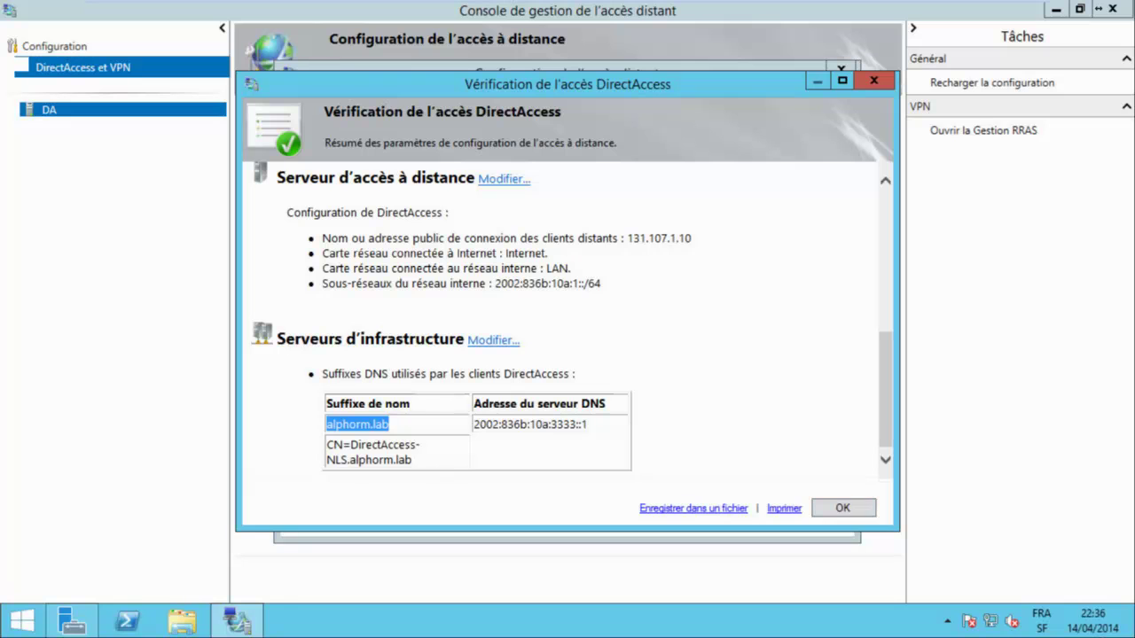
{"action": "key", "text": "Return"}
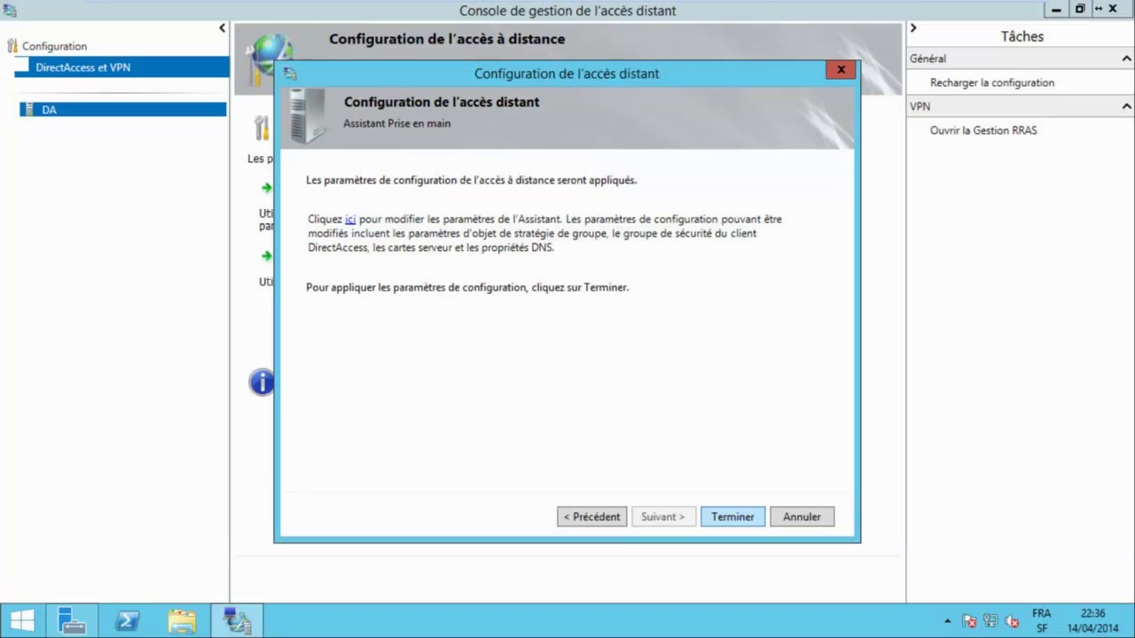
Apply the configuration and review the first tasks: GPO backup, adapter, NLS, IPv6 and IP-HTTPS certificate checks.
{"action": "key", "text": "Return"}
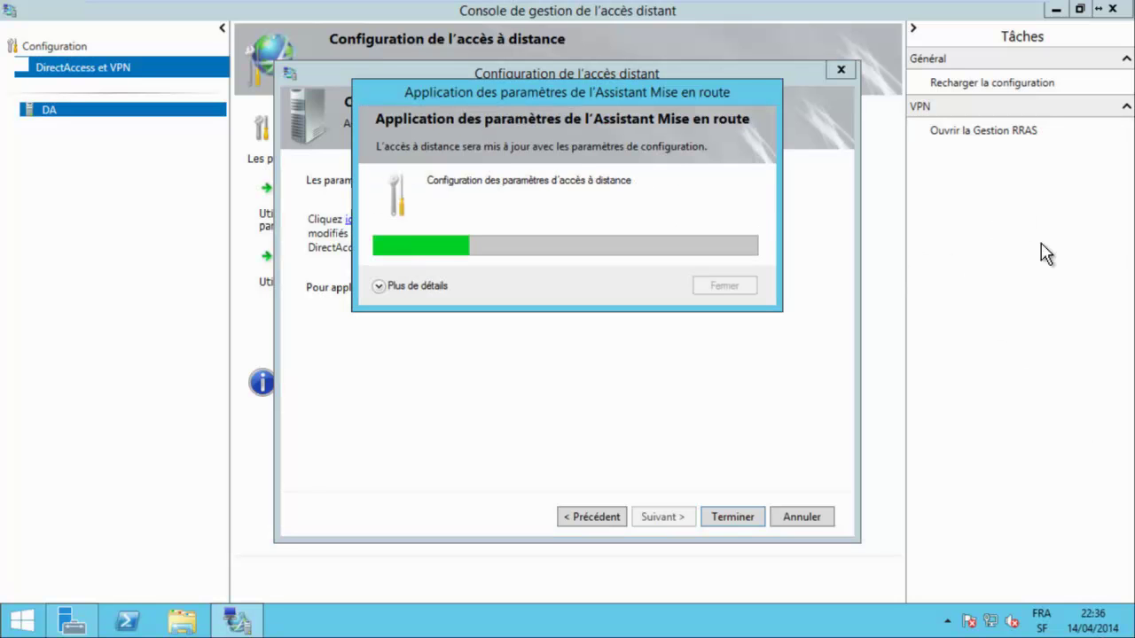
{"action": "key", "text": "space"}
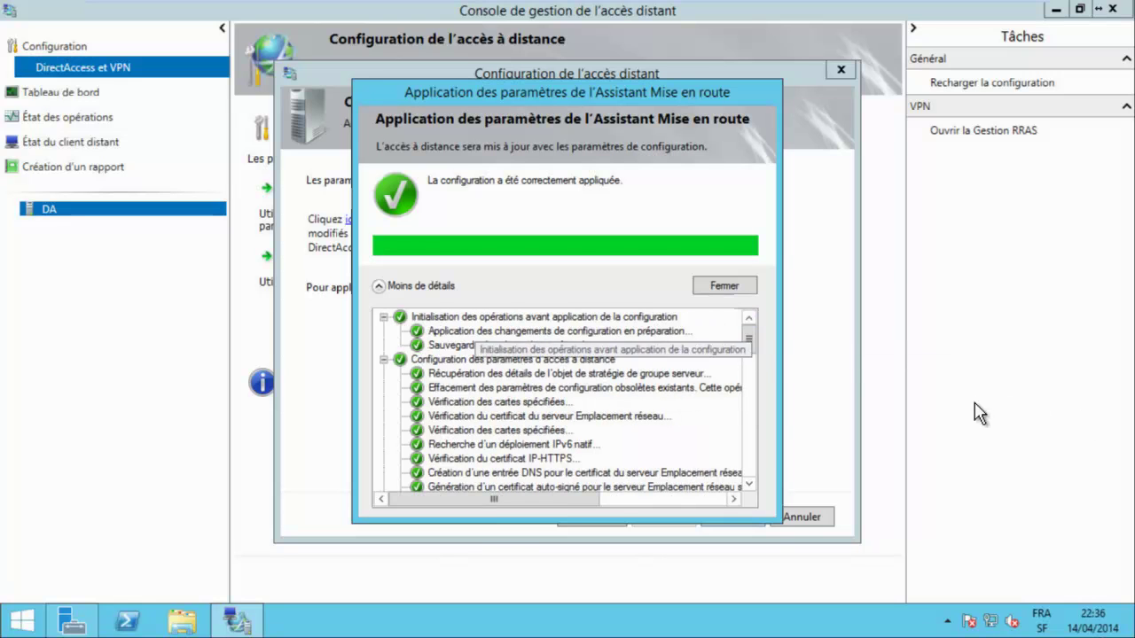
{"action": "key", "text": "Down"}
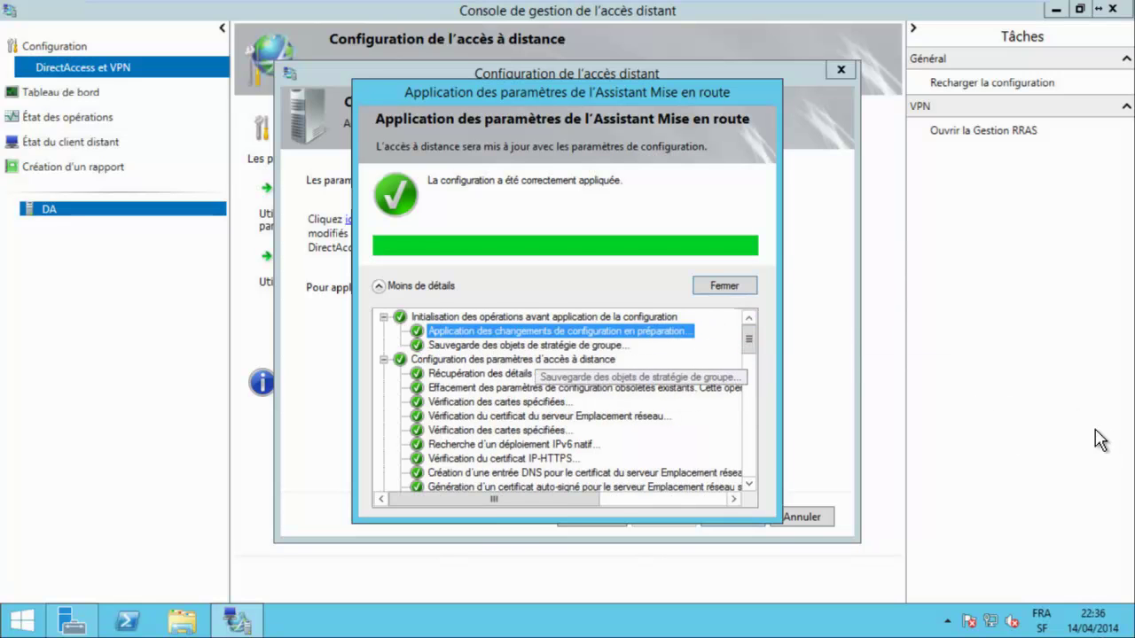
{"action": "key", "text": "Down"}
{"action": "key", "text": "Down"}
{"action": "key", "text": "Down"}
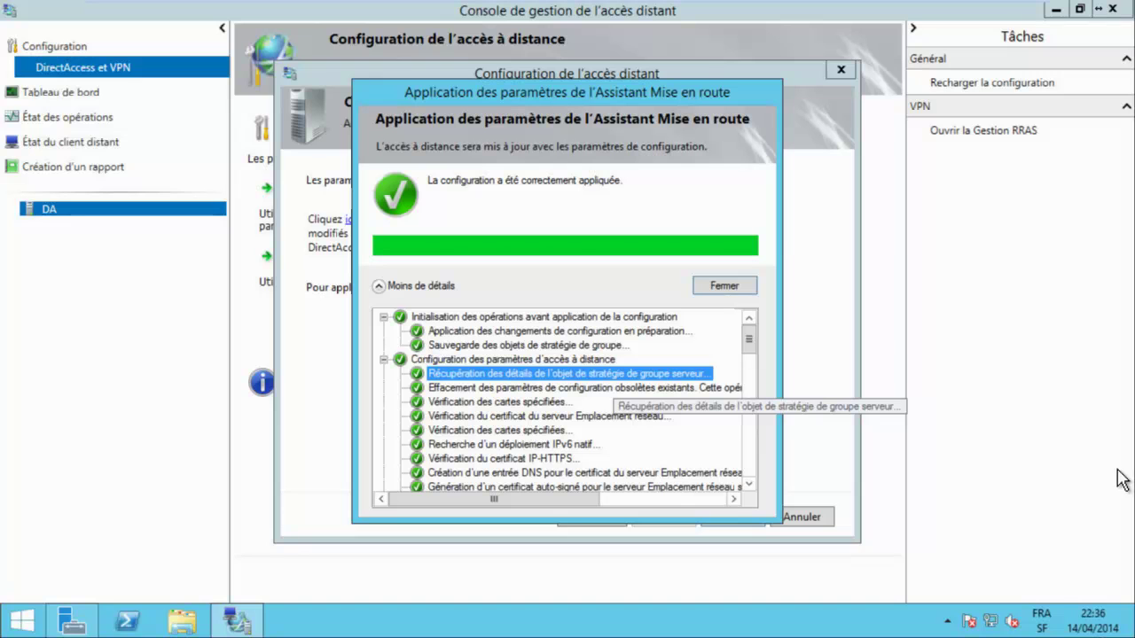
{"action": "key", "text": "Down"}
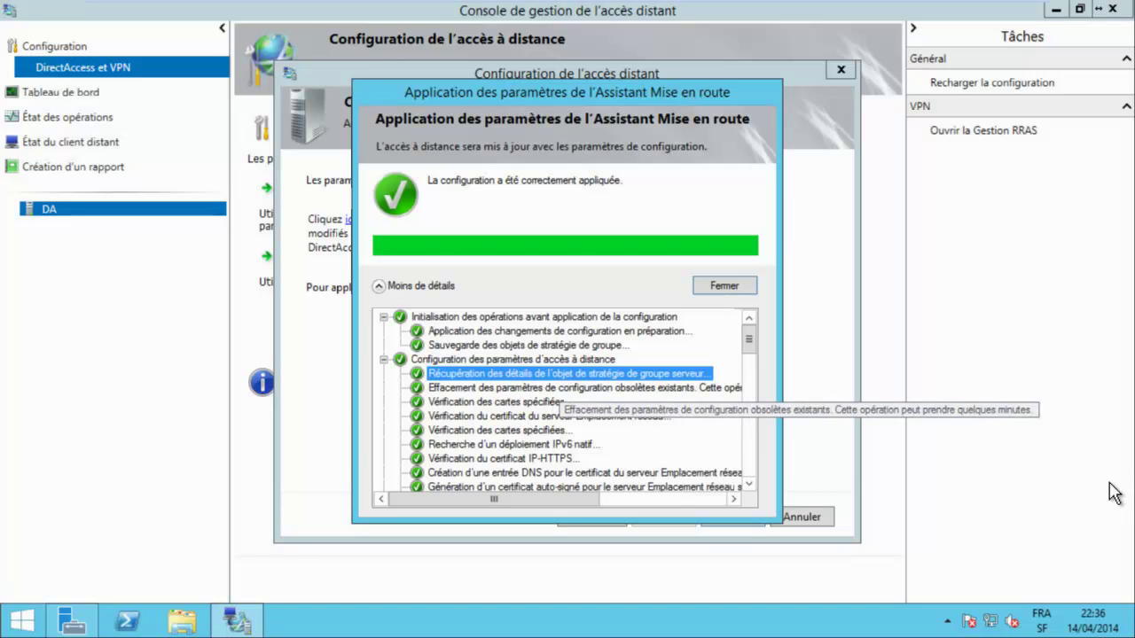
{"action": "key", "text": "Down"}
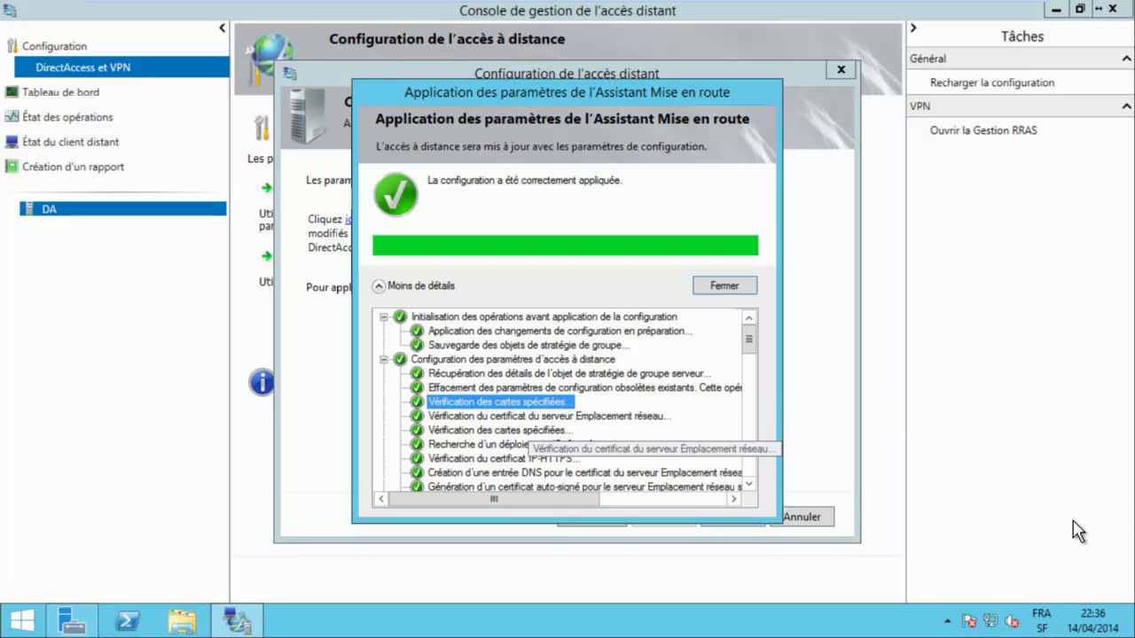
{"action": "key", "text": "Down"}
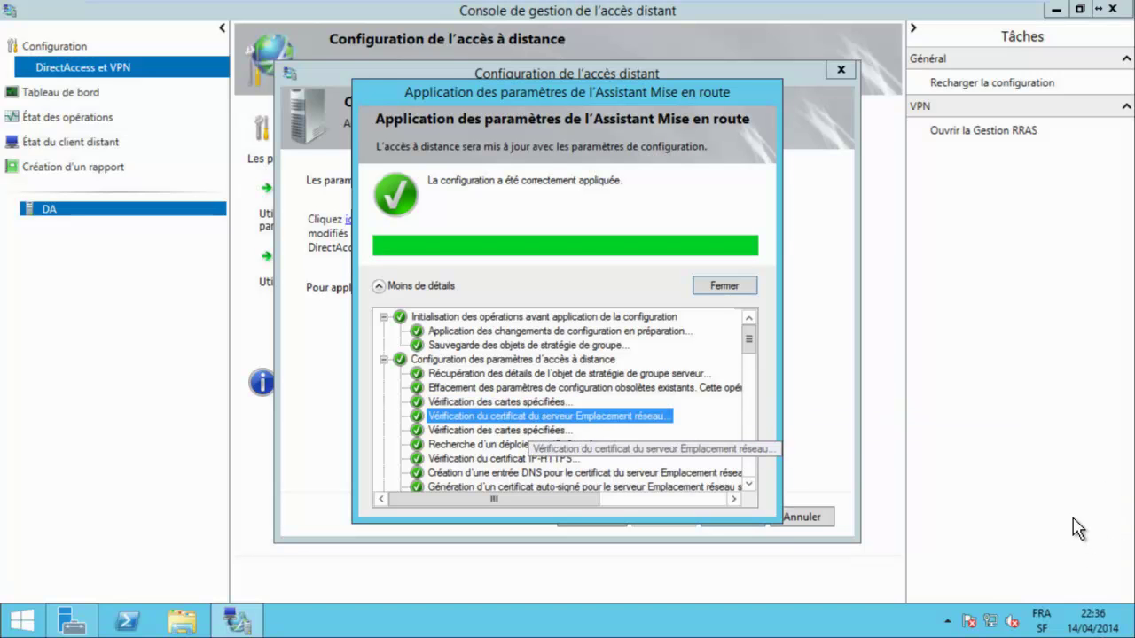
{"action": "key", "text": "Down"}
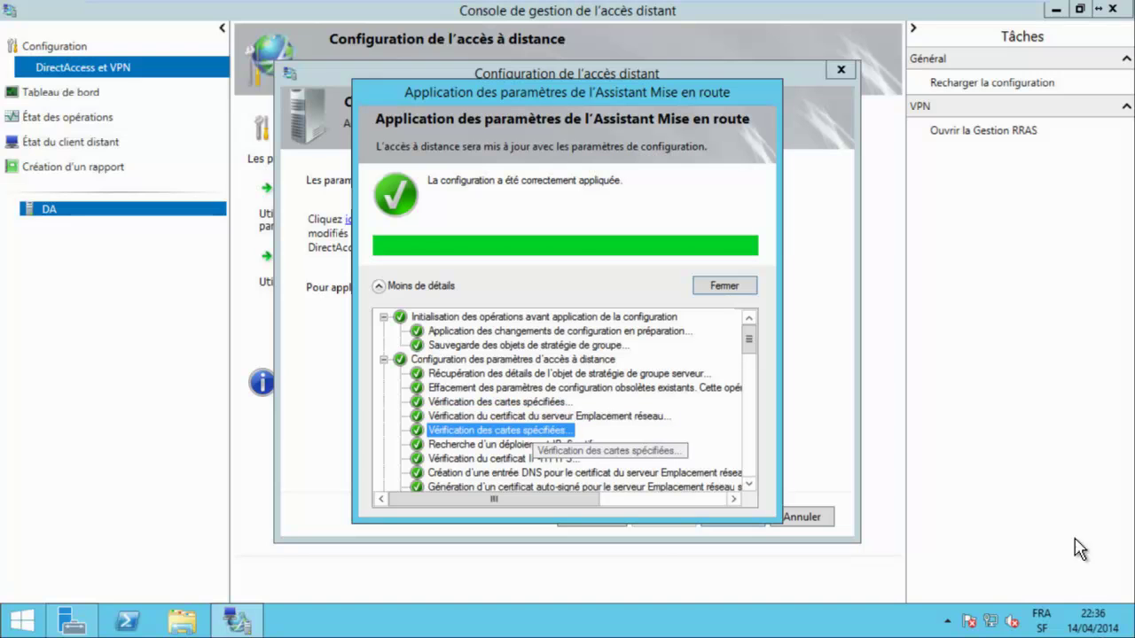
{"action": "key", "text": "Down"}
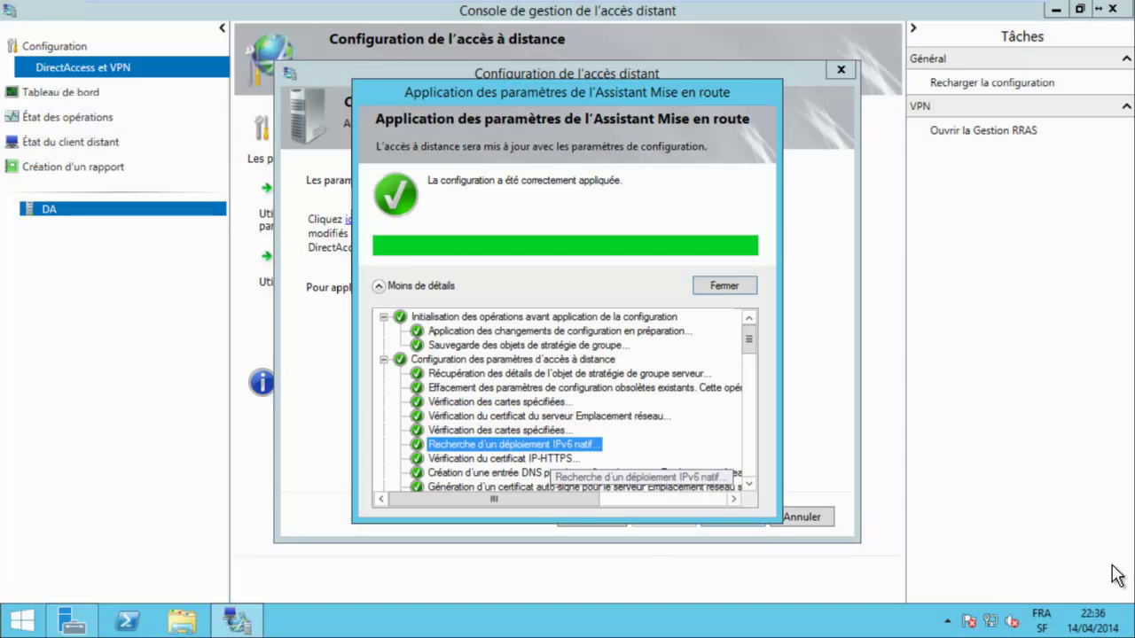
{"action": "key", "text": "Down"}
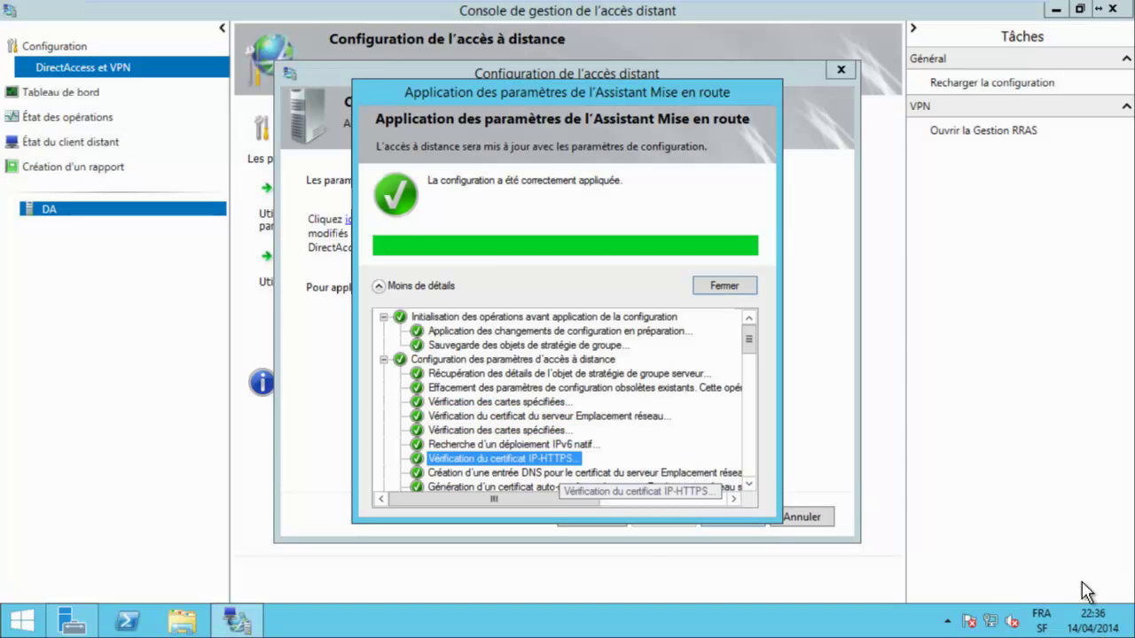
{"action": "key", "text": "Down"}
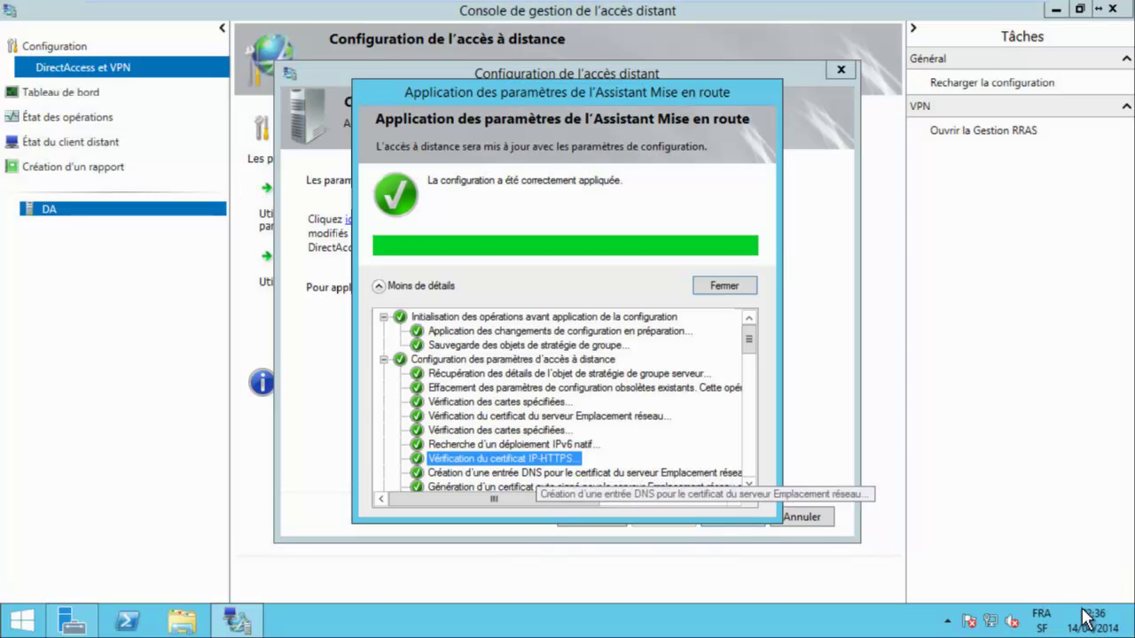
{"action": "key", "text": "Down"}
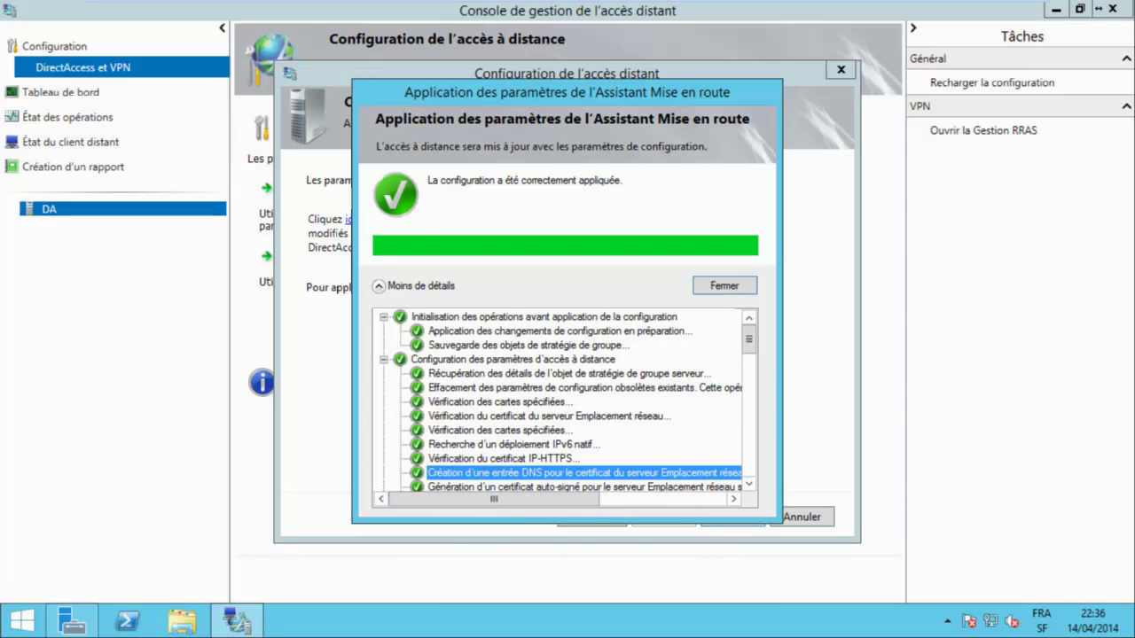
Inspect the IP-HTTPS self-signed certificate, internal DNS settings and group policy verification log entries.
{"action": "scroll", "coordinate": [565, 400], "scroll_direction": "down", "scroll_amount": 2}
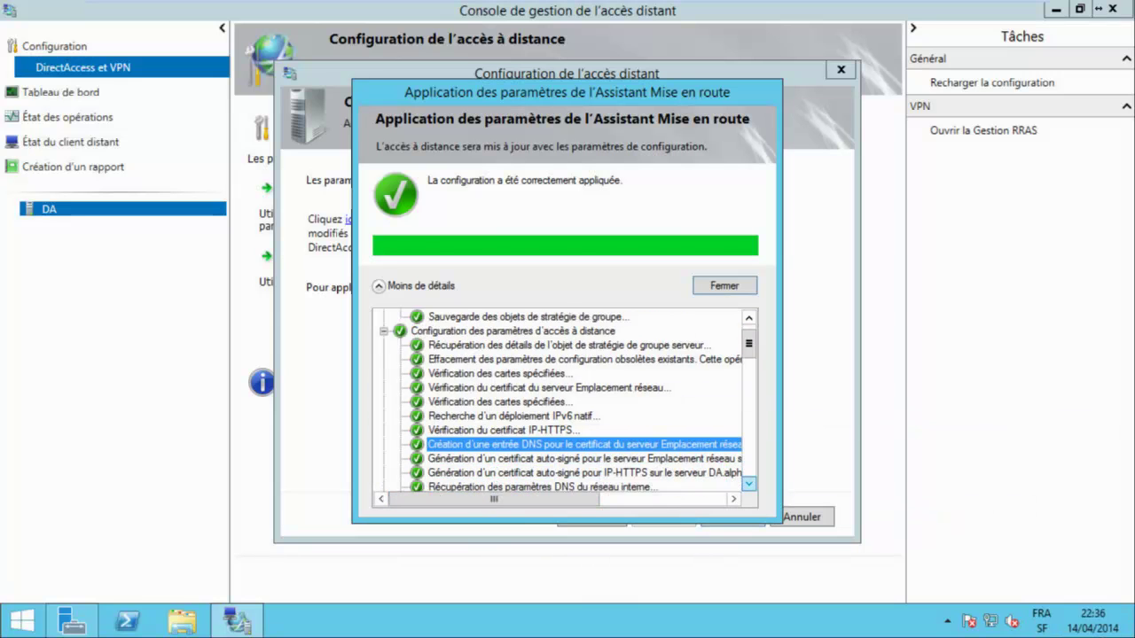
{"action": "scroll", "coordinate": [565, 401], "scroll_direction": "down", "scroll_amount": 1}
{"action": "scroll", "coordinate": [568, 401], "scroll_direction": "down", "scroll_amount": 1}
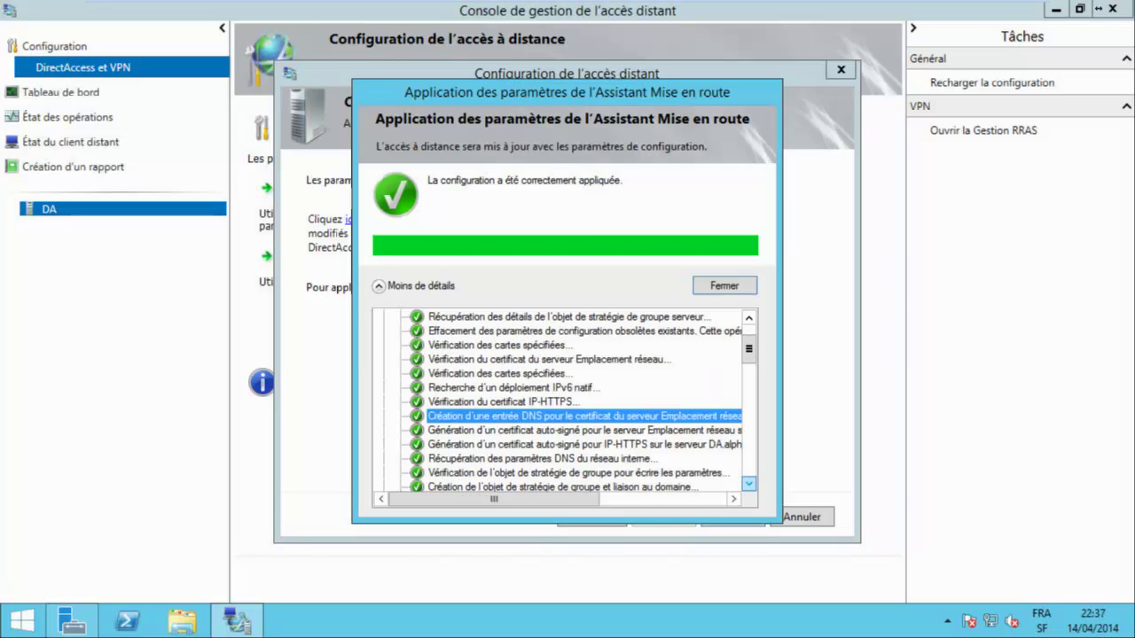
{"action": "key", "text": "Down"}
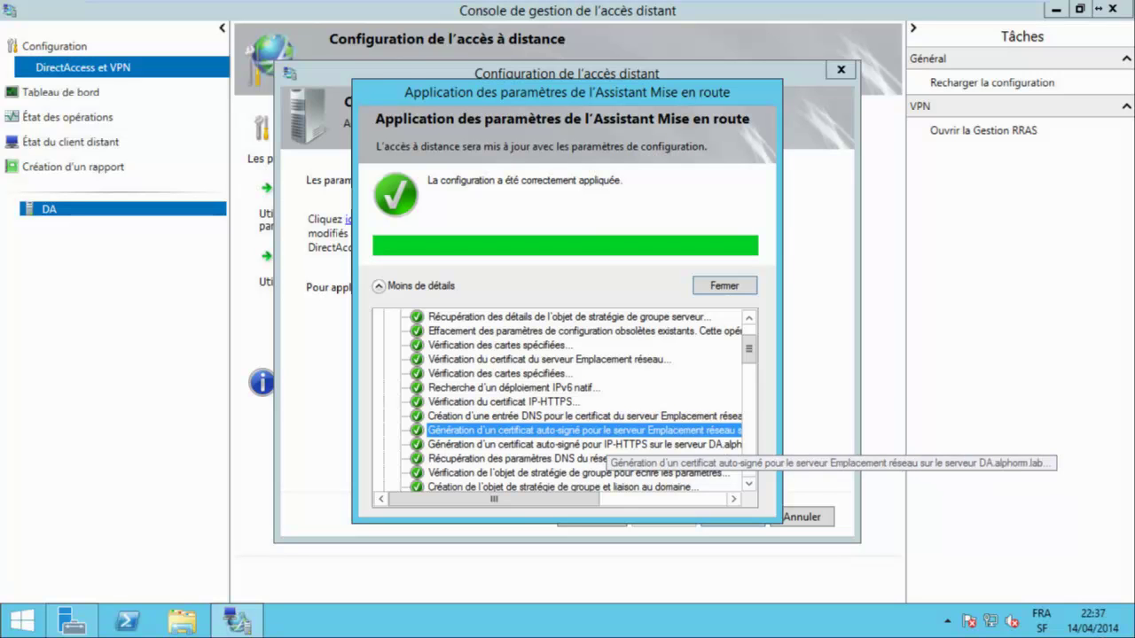
{"action": "left_click", "coordinate": [621, 445]}
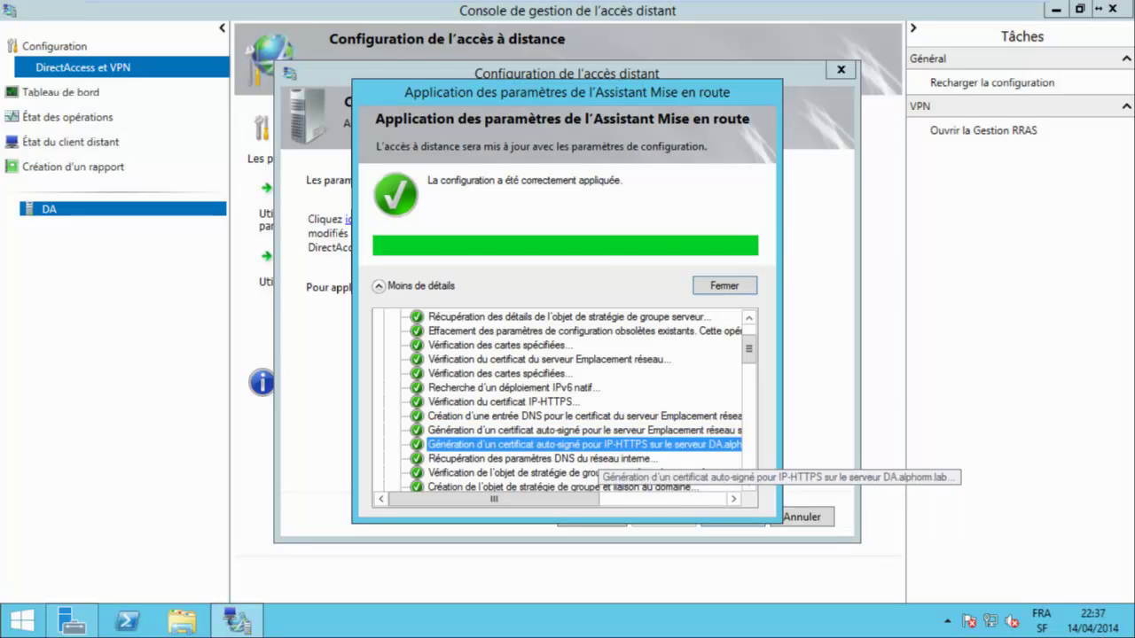
{"action": "left_click", "coordinate": [632, 459]}
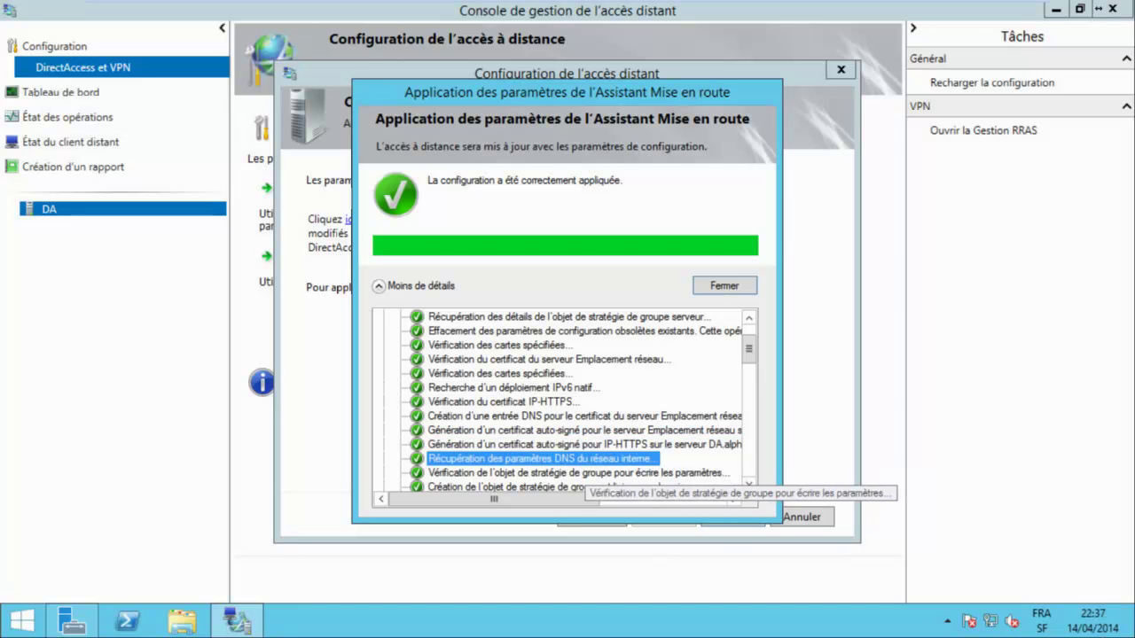
{"action": "left_click", "coordinate": [638, 474]}
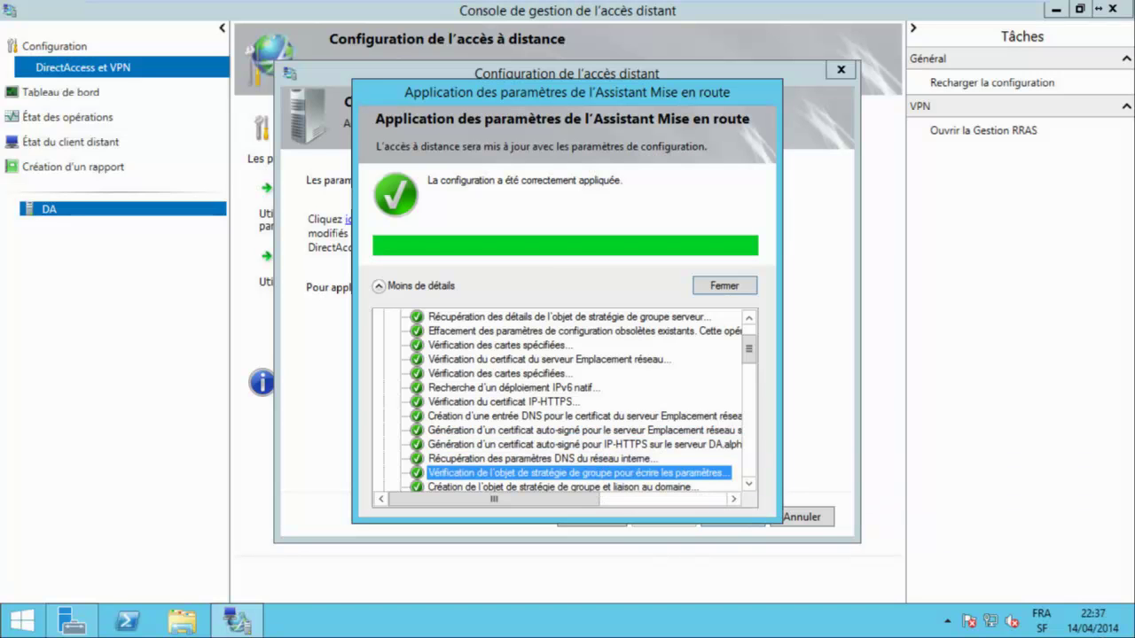
{"action": "scroll", "coordinate": [565, 402], "scroll_direction": "down", "scroll_amount": 2}
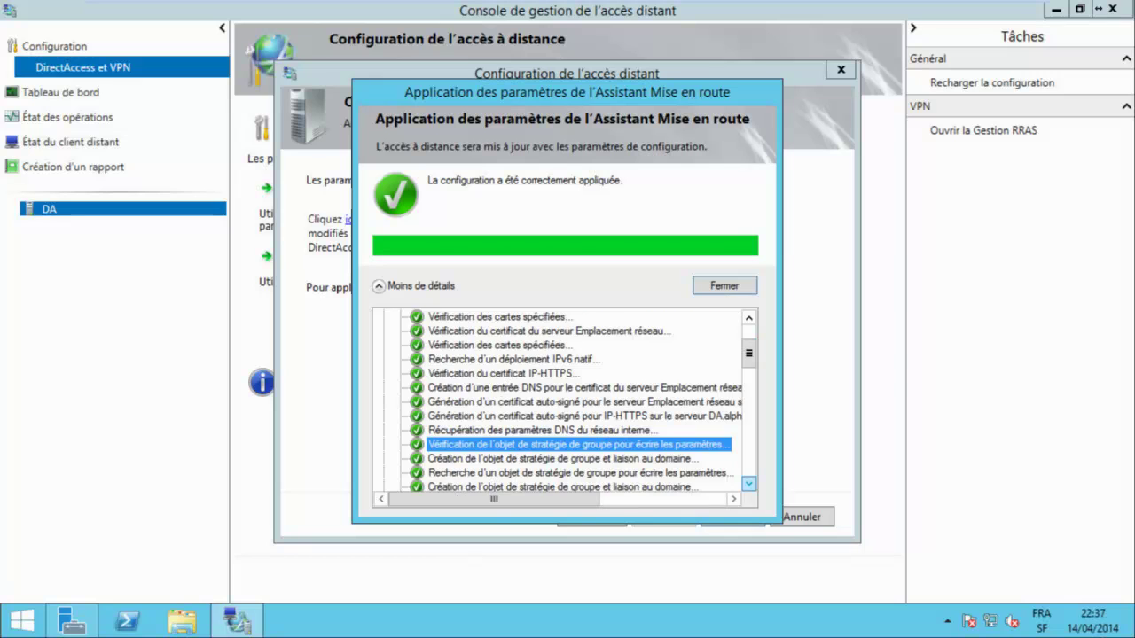
{"action": "scroll", "coordinate": [565, 403], "scroll_direction": "down", "scroll_amount": 1}
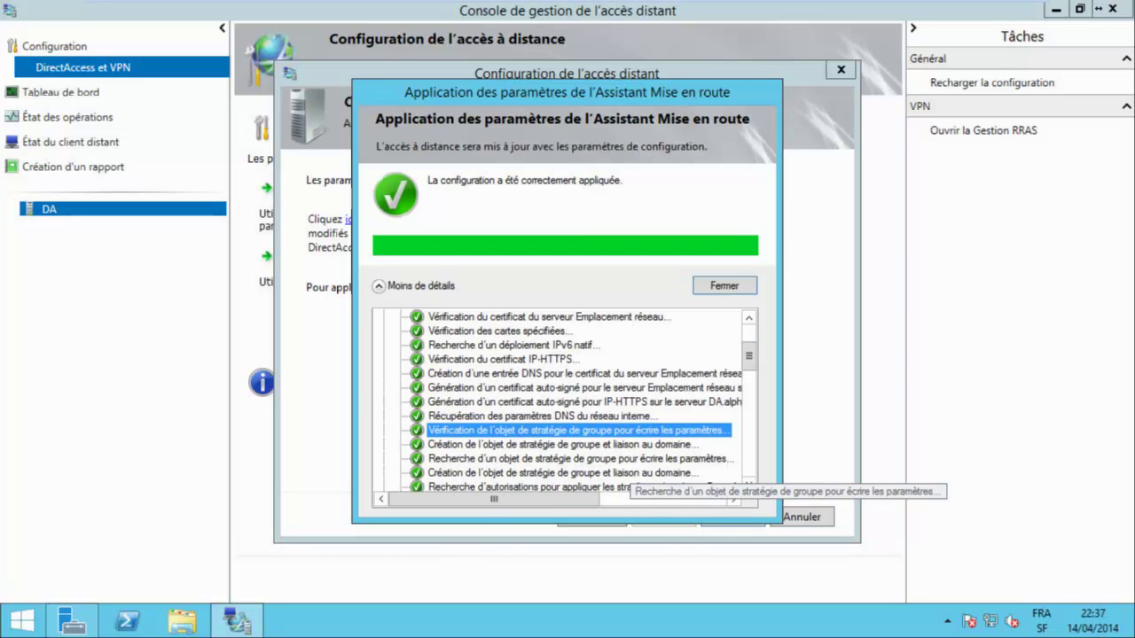
Review the GPO creation and domain linking steps and the DNS entry steps, then close the finished wizard.
{"action": "left_click", "coordinate": [568, 445]}
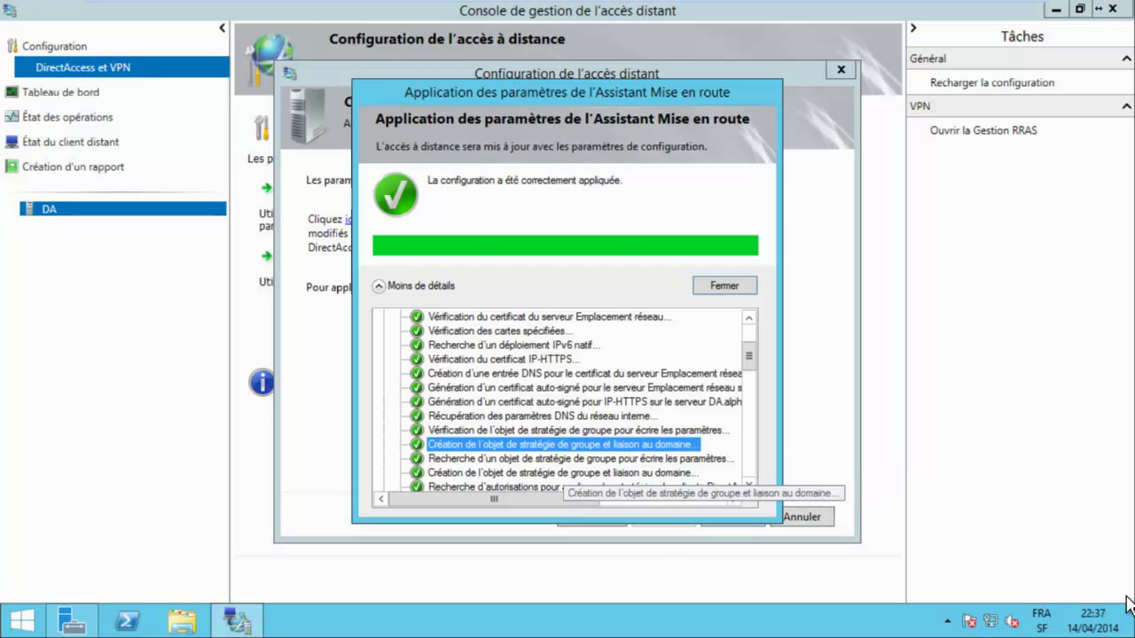
{"action": "left_click", "coordinate": [567, 473]}
{"action": "scroll", "coordinate": [565, 403], "scroll_direction": "down", "scroll_amount": 3}
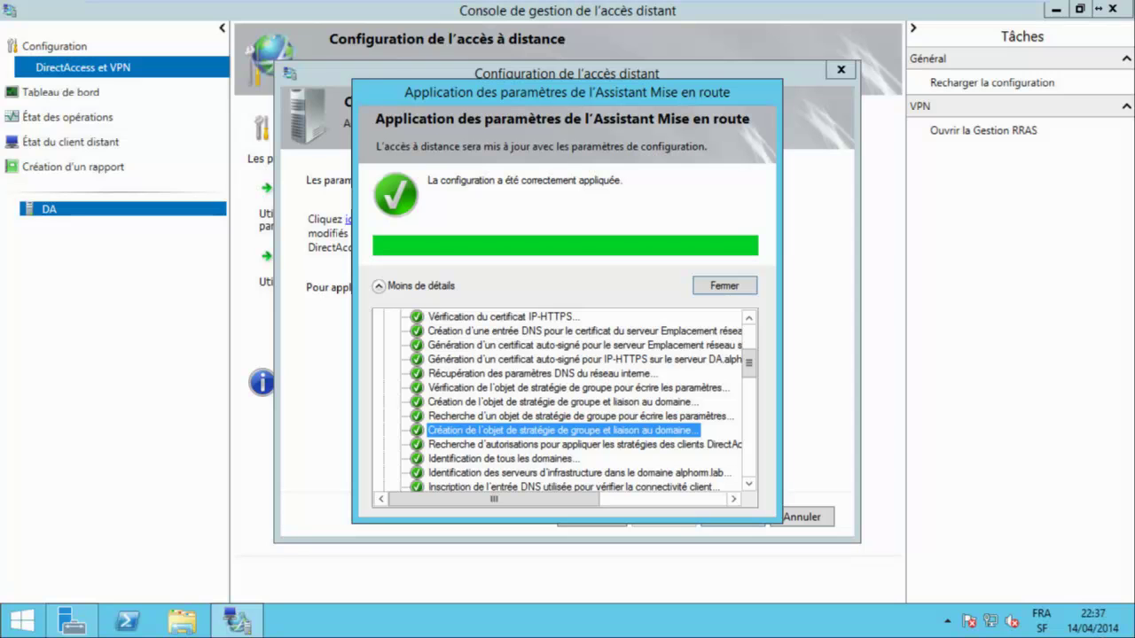
{"action": "scroll", "coordinate": [565, 402], "scroll_direction": "down", "scroll_amount": 1}
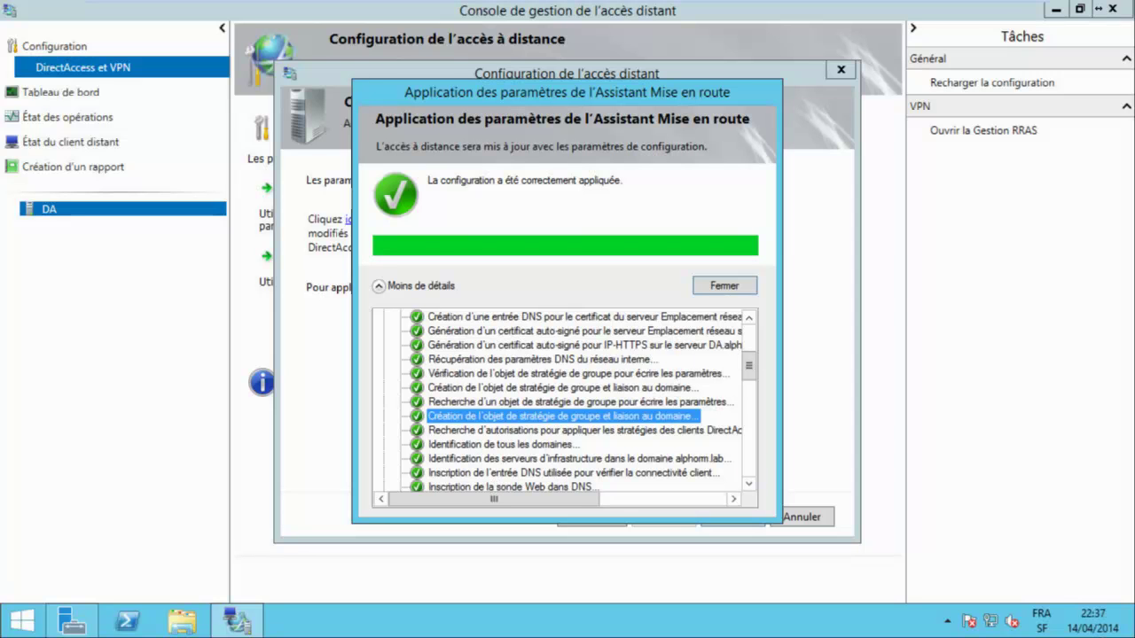
{"action": "left_click", "coordinate": [621, 473]}
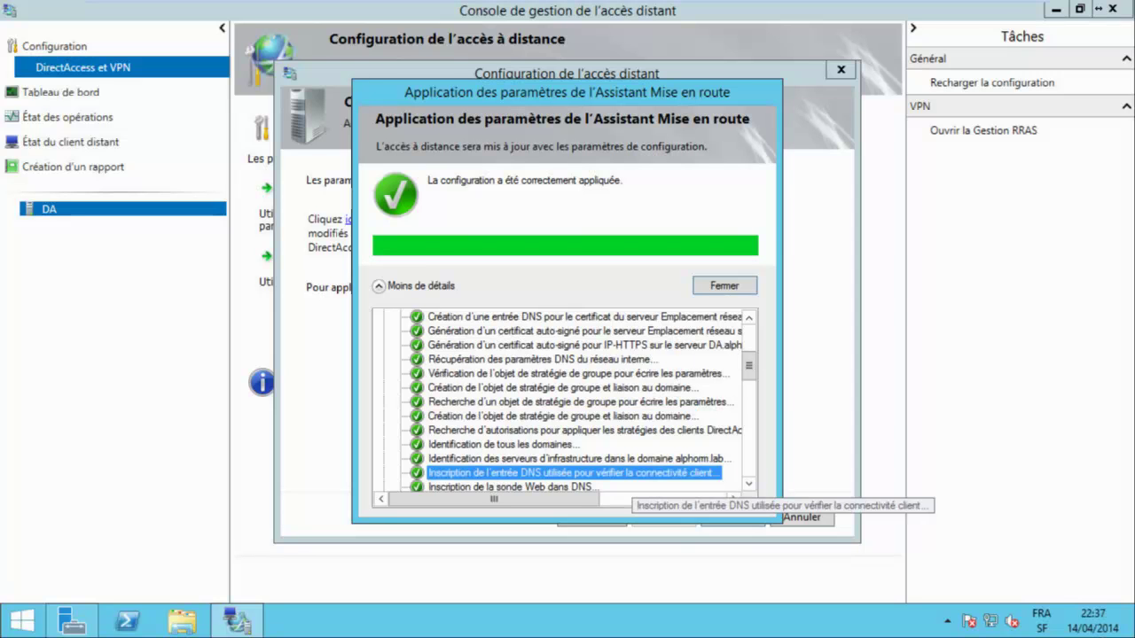
{"action": "key", "text": "Down"}
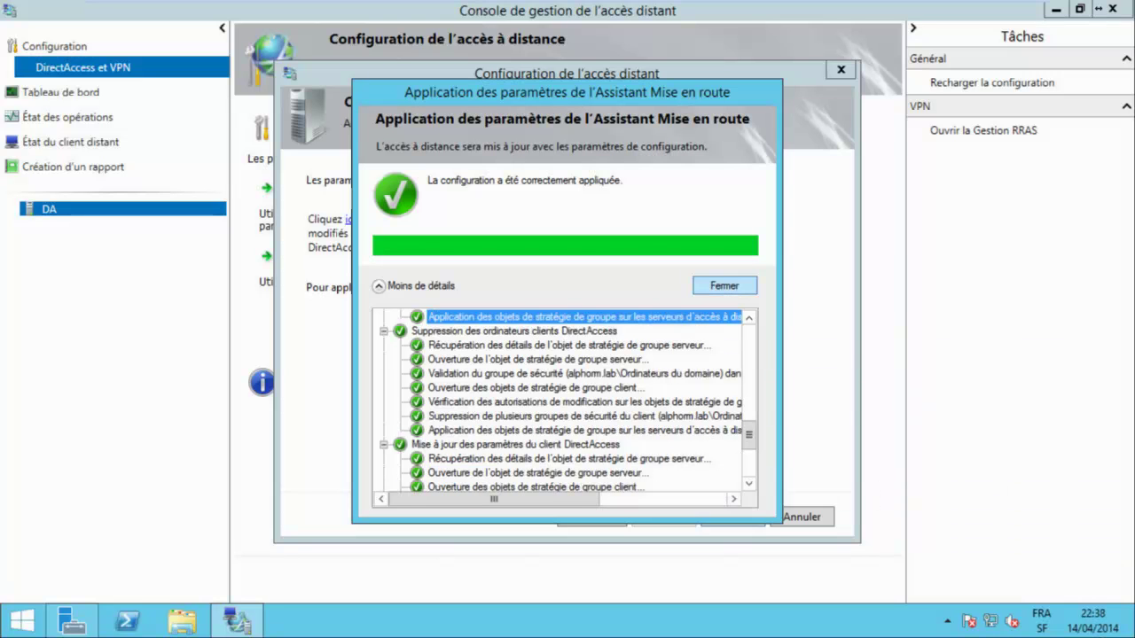
{"action": "key", "text": "Return"}
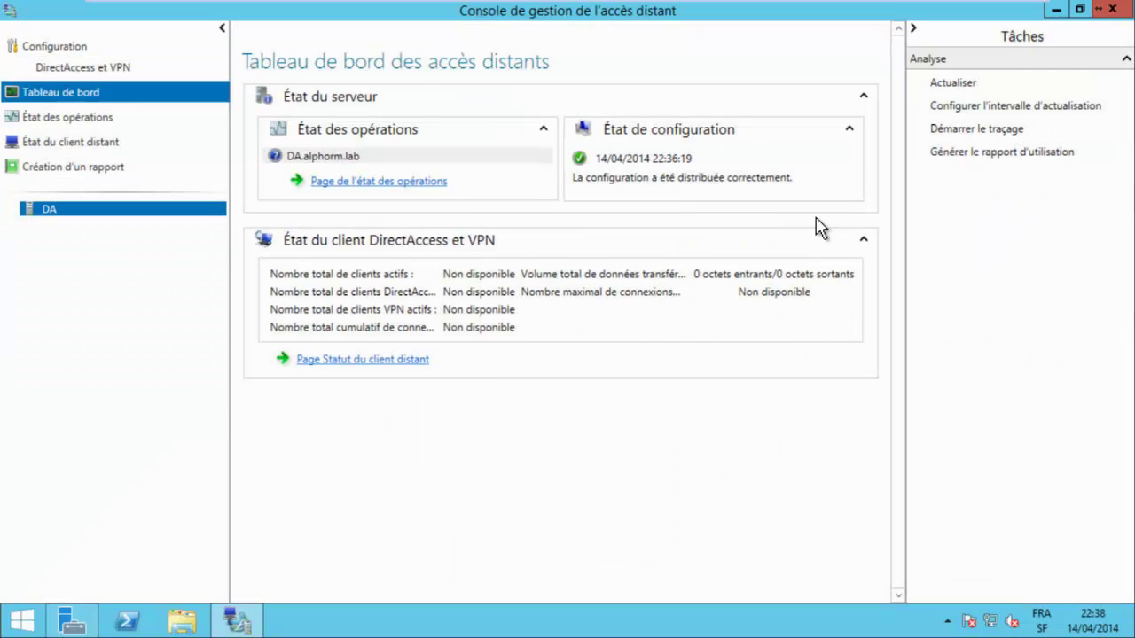
Display DA.alphorm.lab's operations status and refresh it so every DirectAccess component reports working.
{"action": "double_click", "coordinate": [527, 155]}
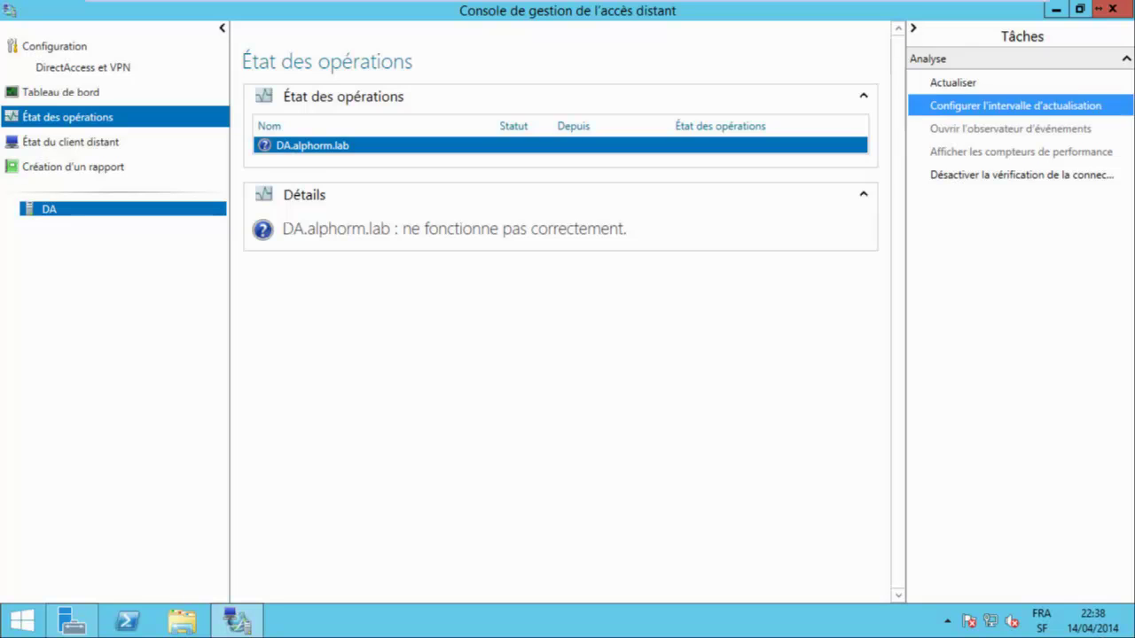
{"action": "left_click", "coordinate": [952, 82]}
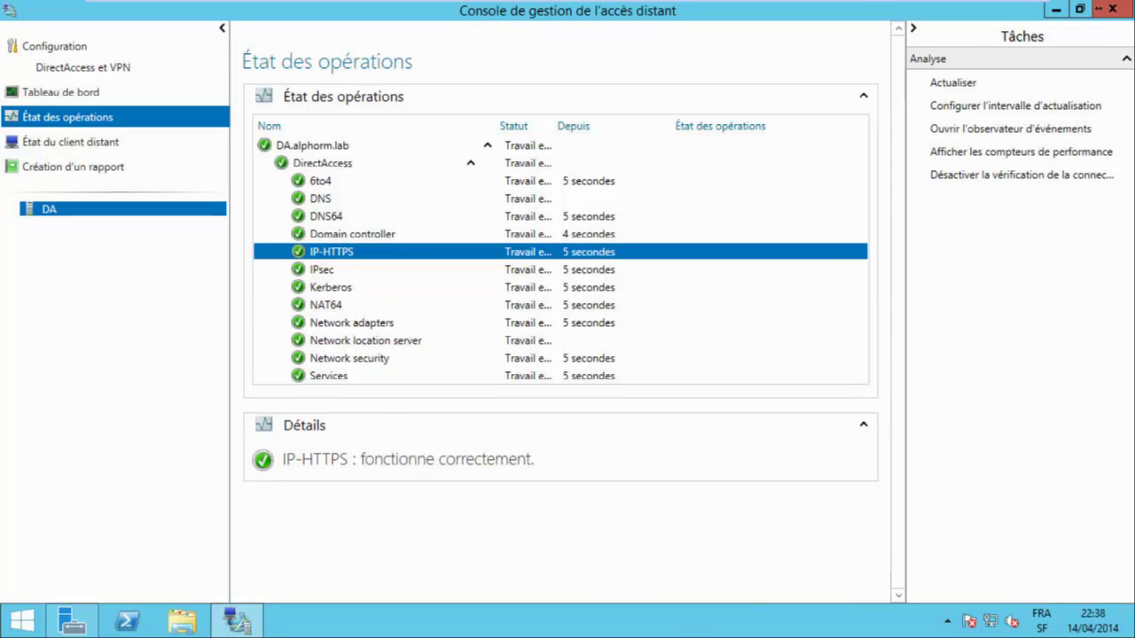
Launch a new Microsoft Management Console by running mmc from the Start screen.
{"action": "key", "text": "super"}
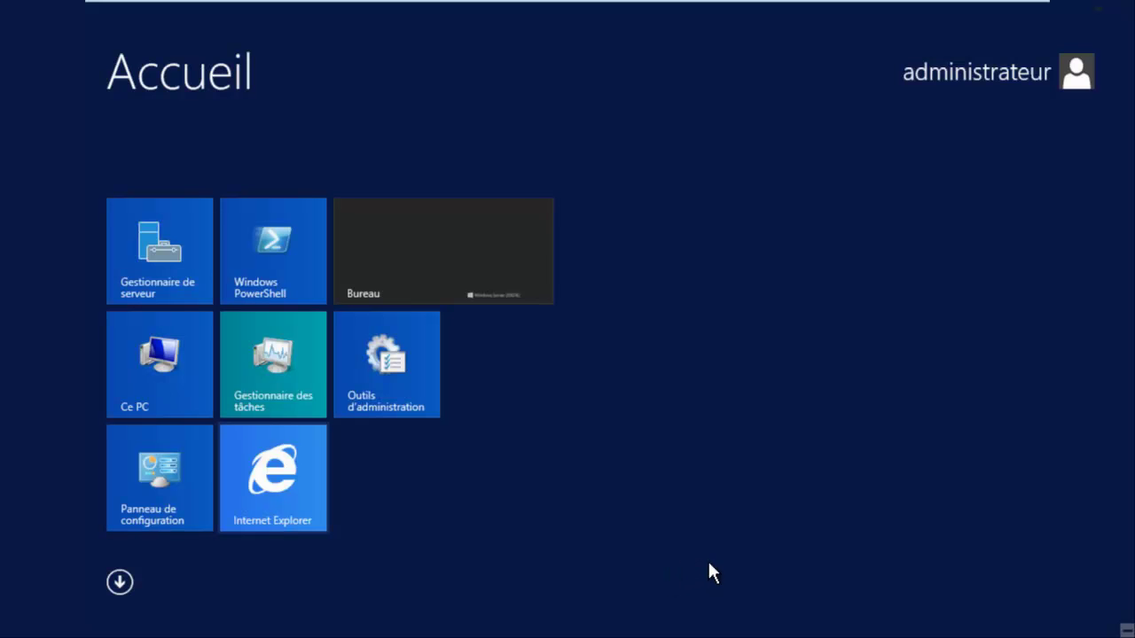
{"action": "type", "text": "mmc"}
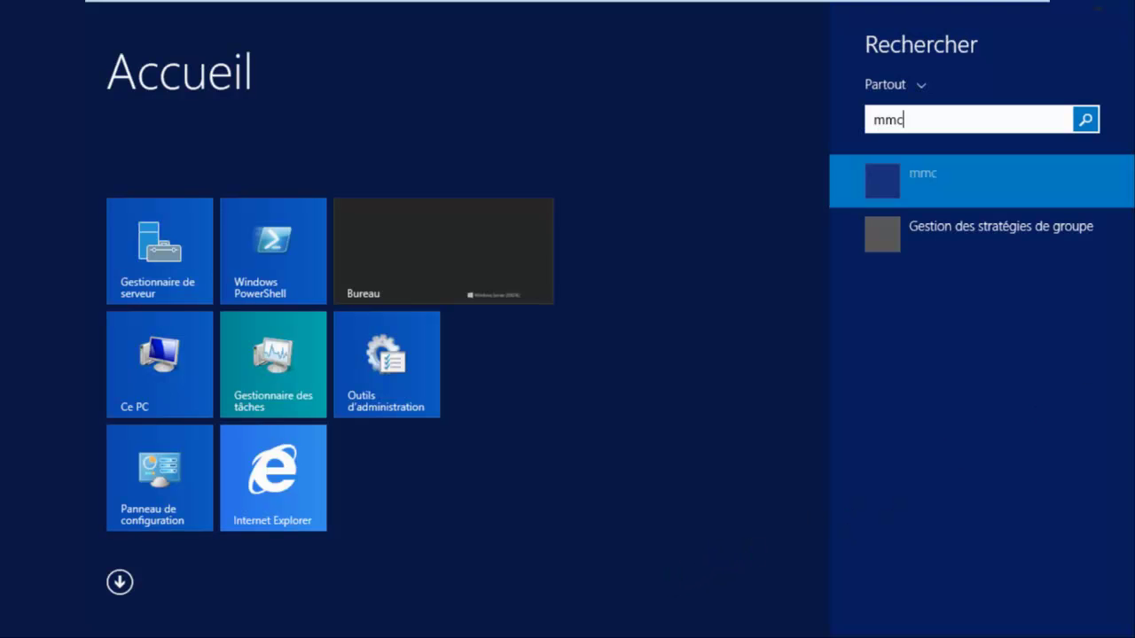
{"action": "key", "text": "Return"}
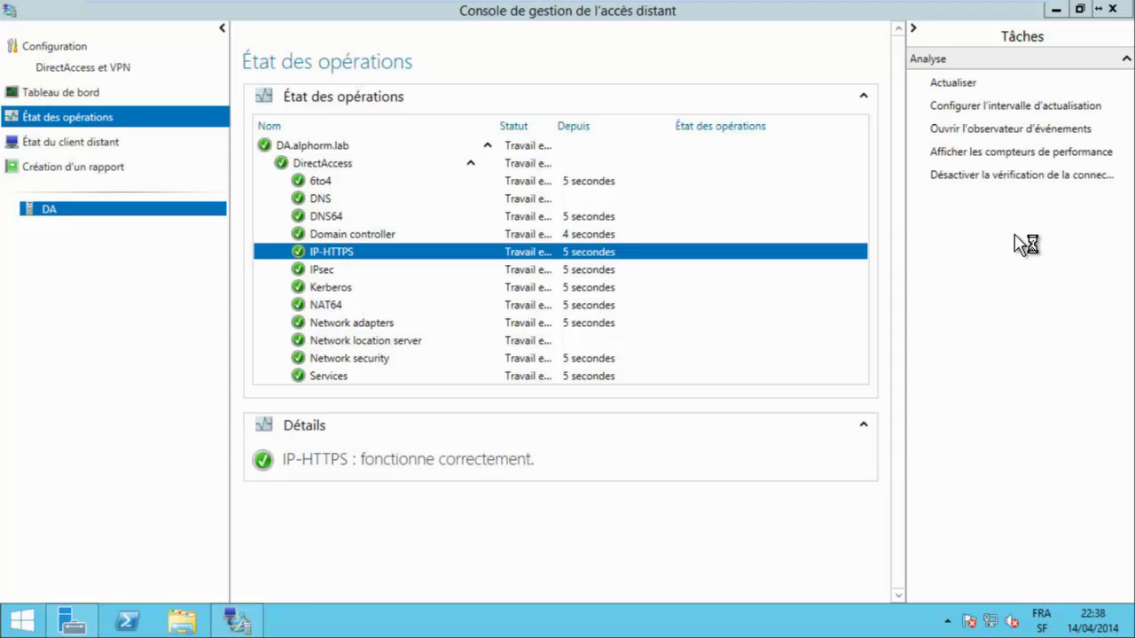
Add the Certificats snap-in for the local computer account.
{"action": "key", "text": "alt+f"}
{"action": "key", "text": "ctrl+m"}
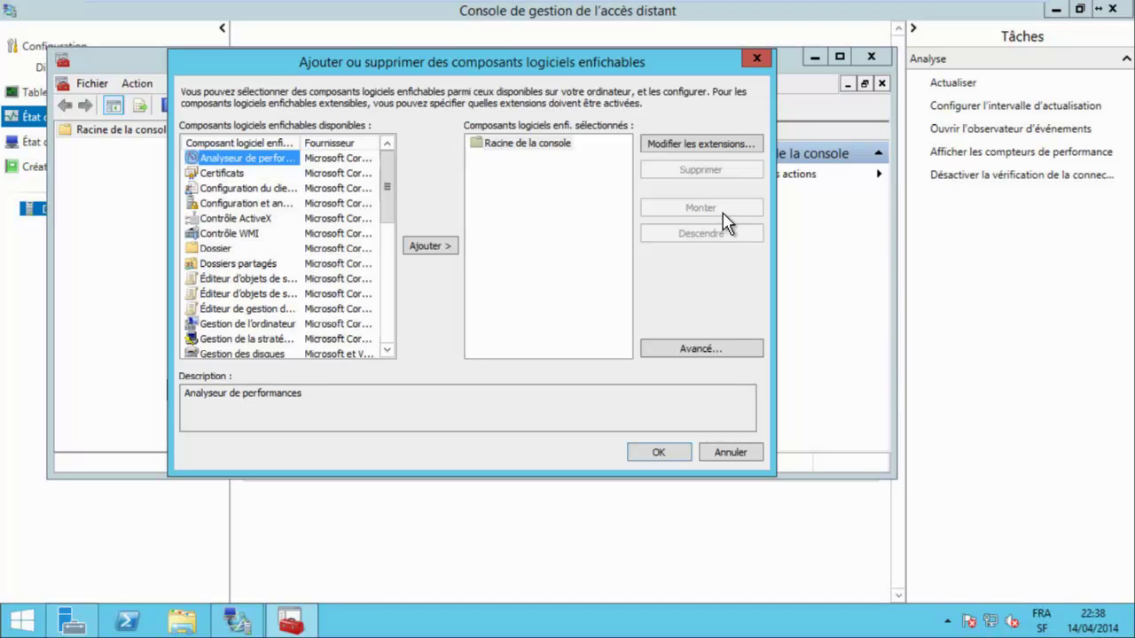
{"action": "key", "text": "Down"}
{"action": "key", "text": "alt+a"}
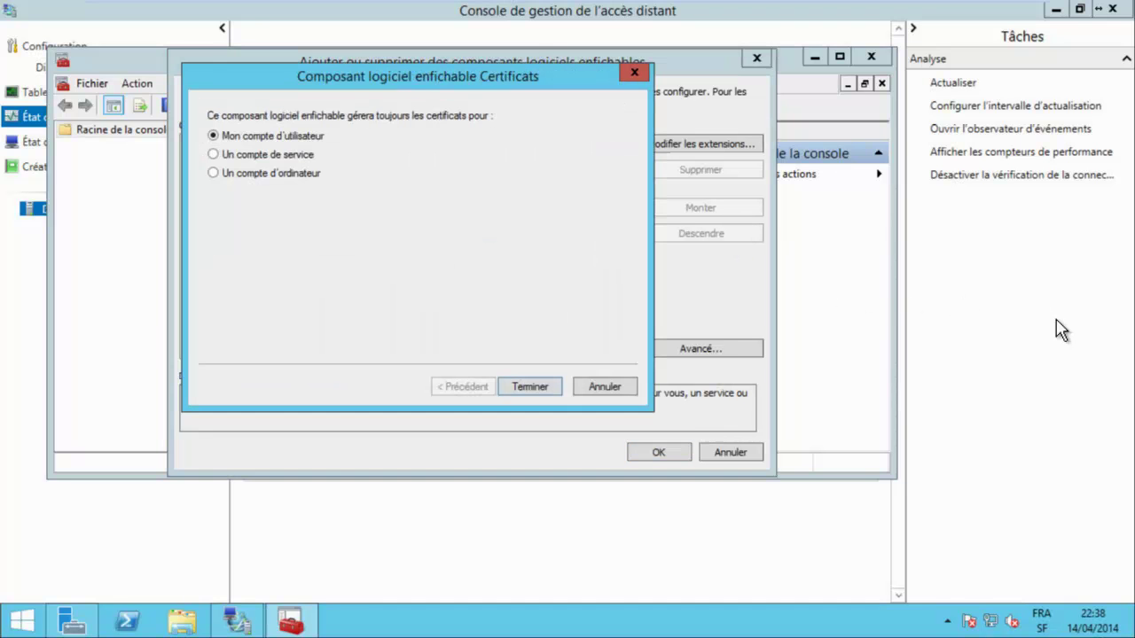
{"action": "key", "text": "alt+o"}
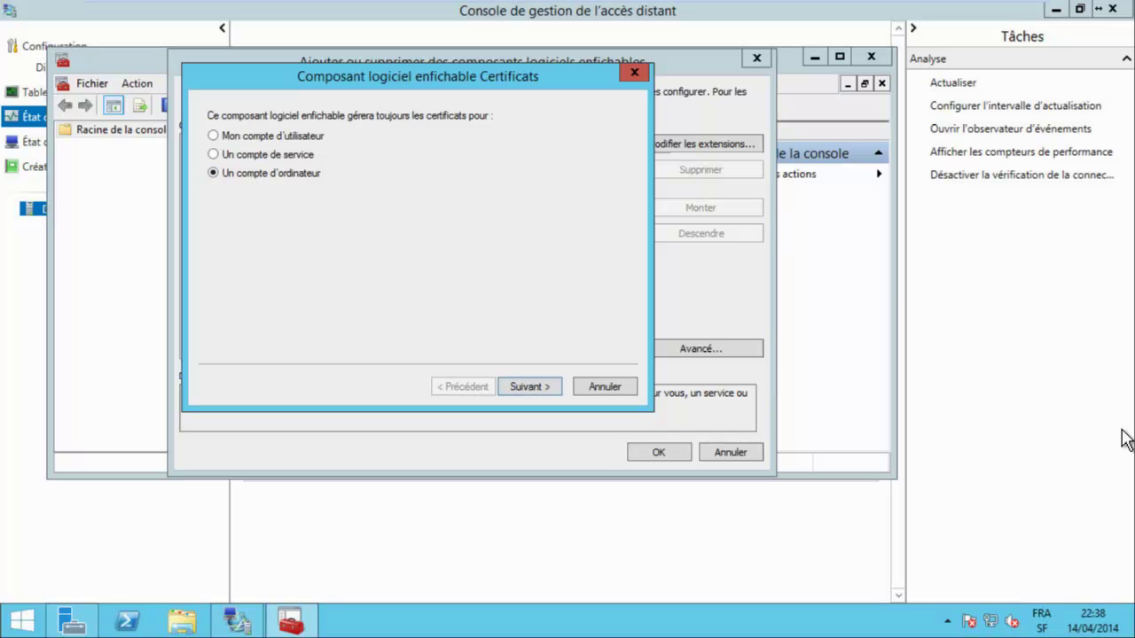
{"action": "key", "text": "Return"}
{"action": "key", "text": "Return"}
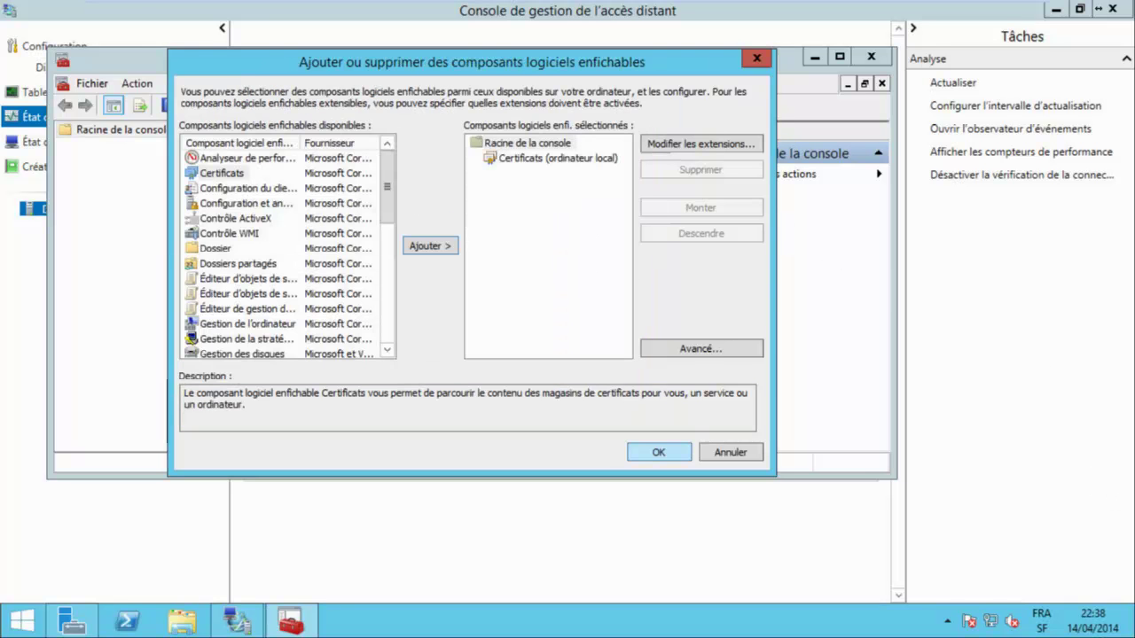
{"action": "key", "text": "Return"}
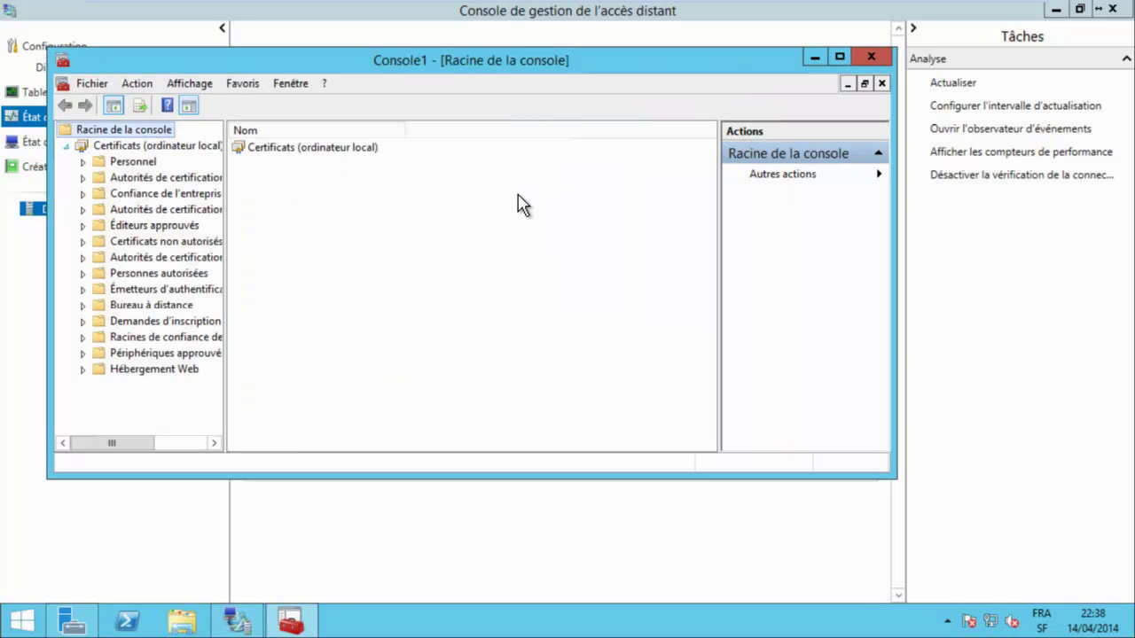
Inspect the DirectAccess-NLS, 131.107.1.10 and RADIUS-Encrypt certificates in Personnel, then close the console without saving.
{"action": "key", "text": "Down"}
{"action": "key", "text": "Down"}
{"action": "key", "text": "Right"}
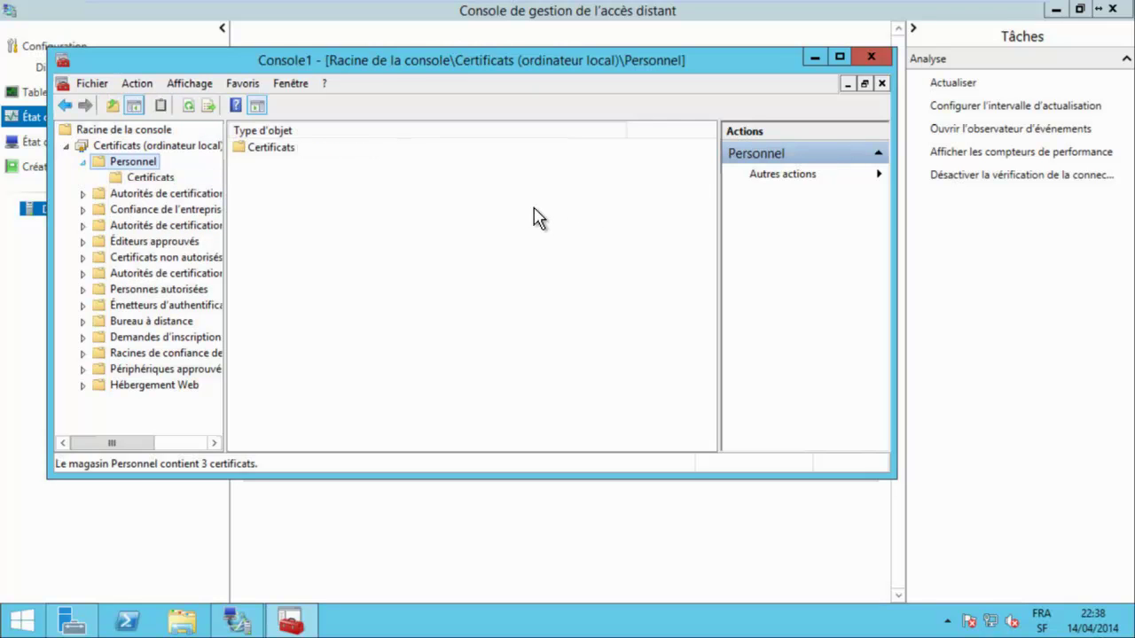
{"action": "key", "text": "Down"}
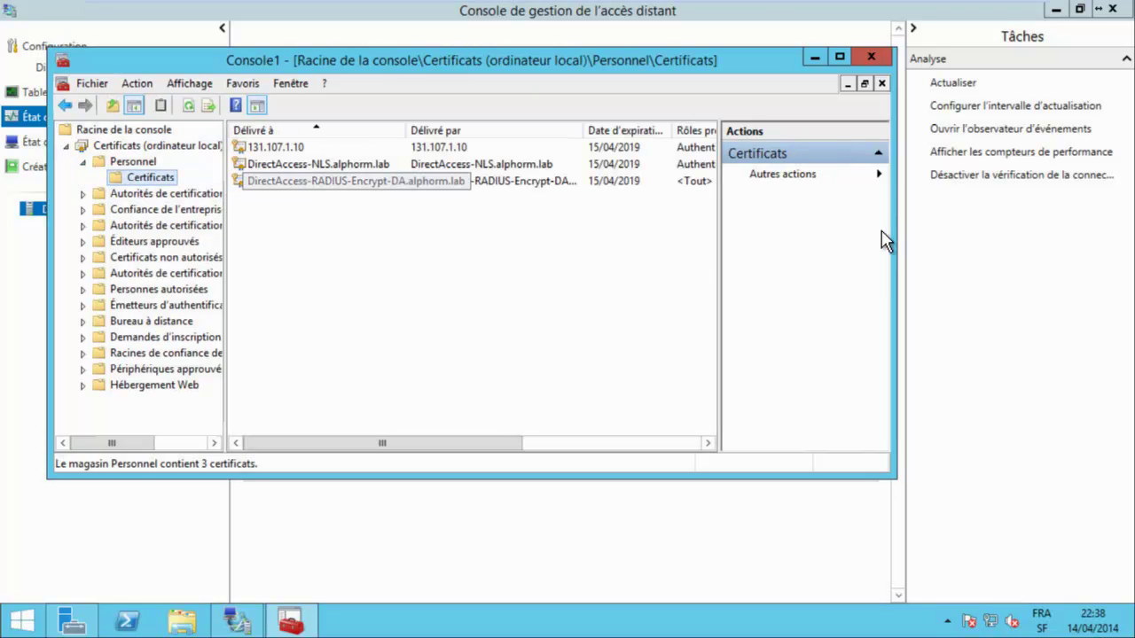
{"action": "key", "text": "Tab"}
{"action": "key", "text": "Down"}
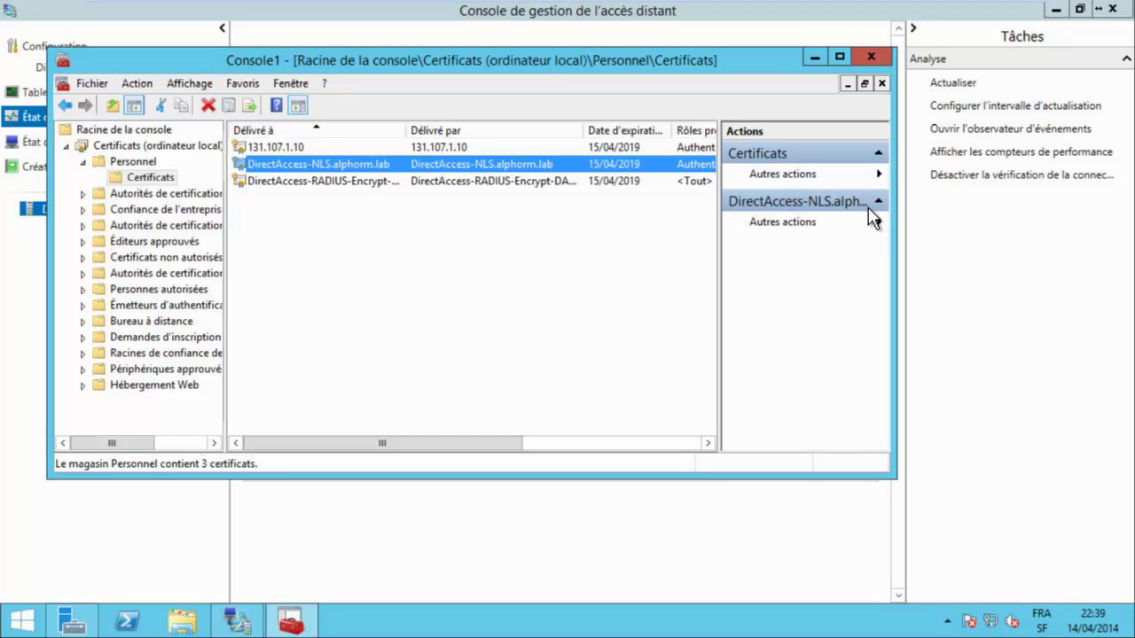
{"action": "key", "text": "Up"}
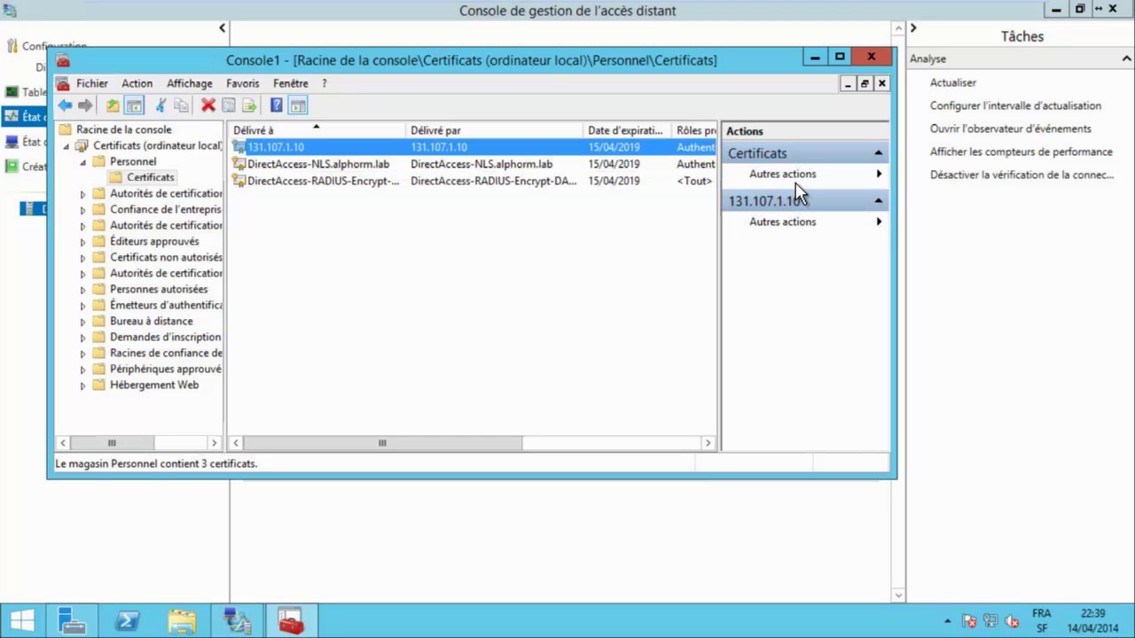
{"action": "key", "text": "Down"}
{"action": "key", "text": "Down"}
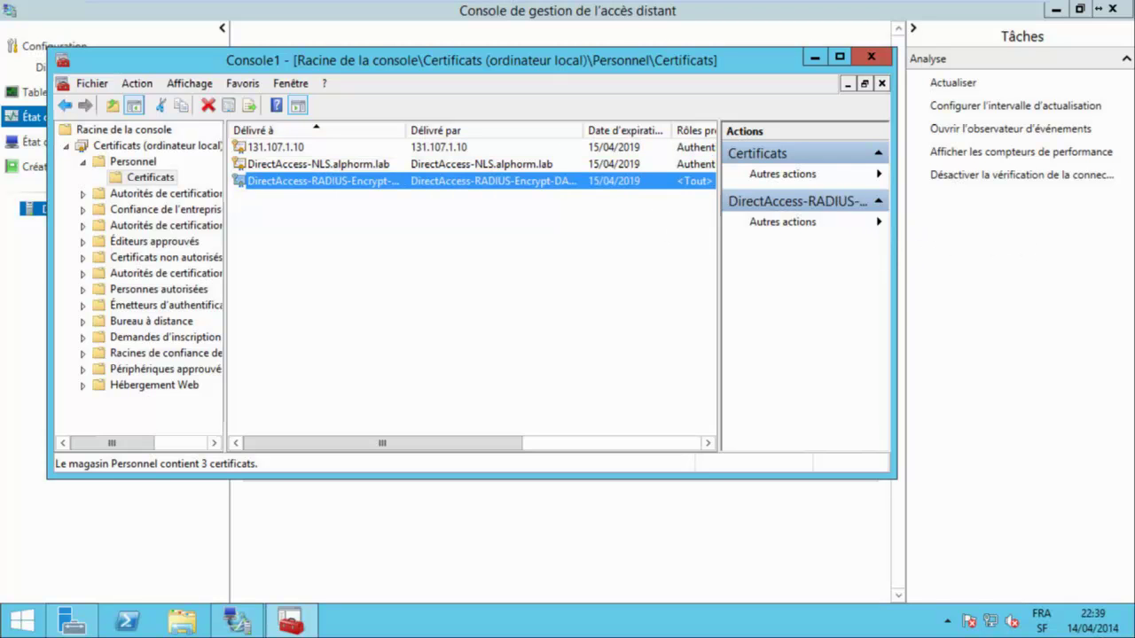
{"action": "left_click", "coordinate": [871, 55]}
{"action": "key", "text": "n"}
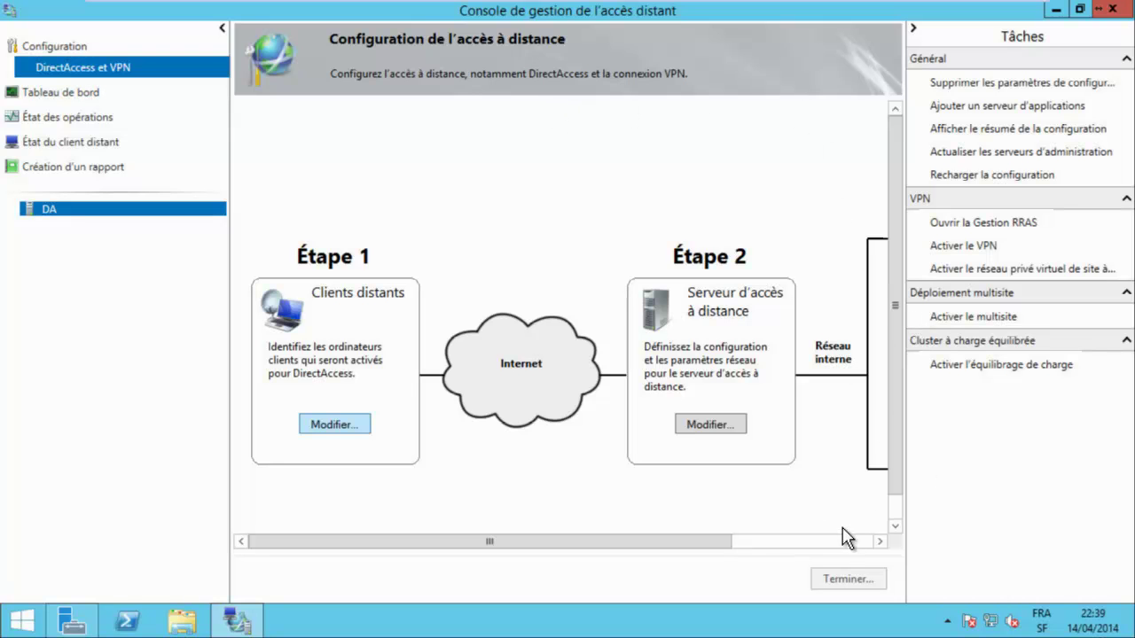
Check the DA_clients client group and Network Connectivity Assistant pages, then cancel the client setup unchanged.
{"action": "key", "text": "Return"}
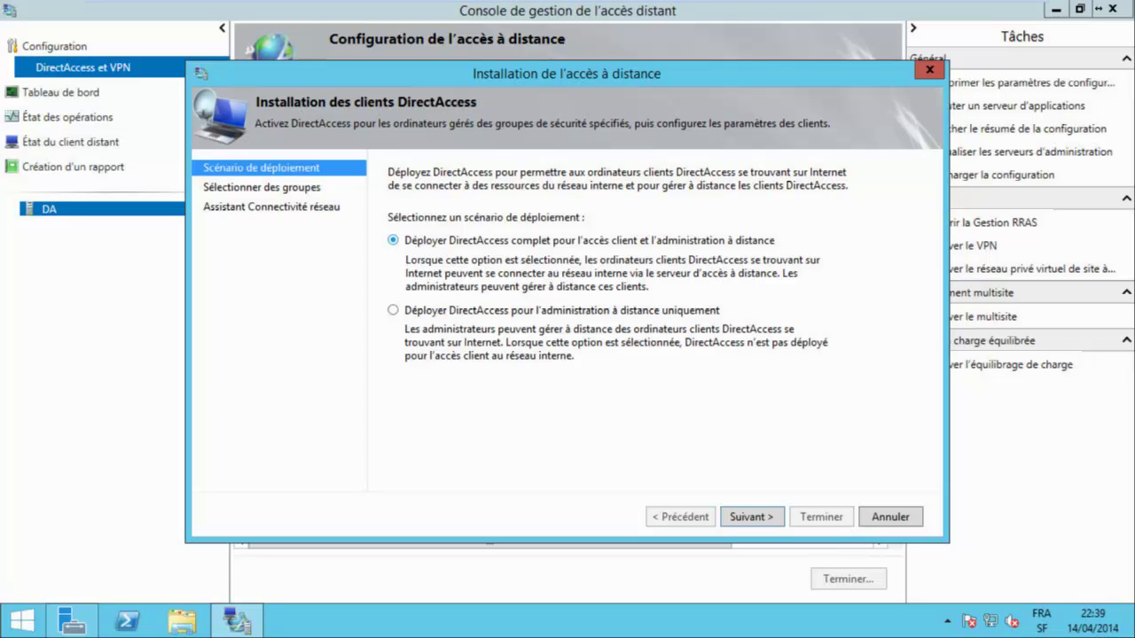
{"action": "key", "text": "Return"}
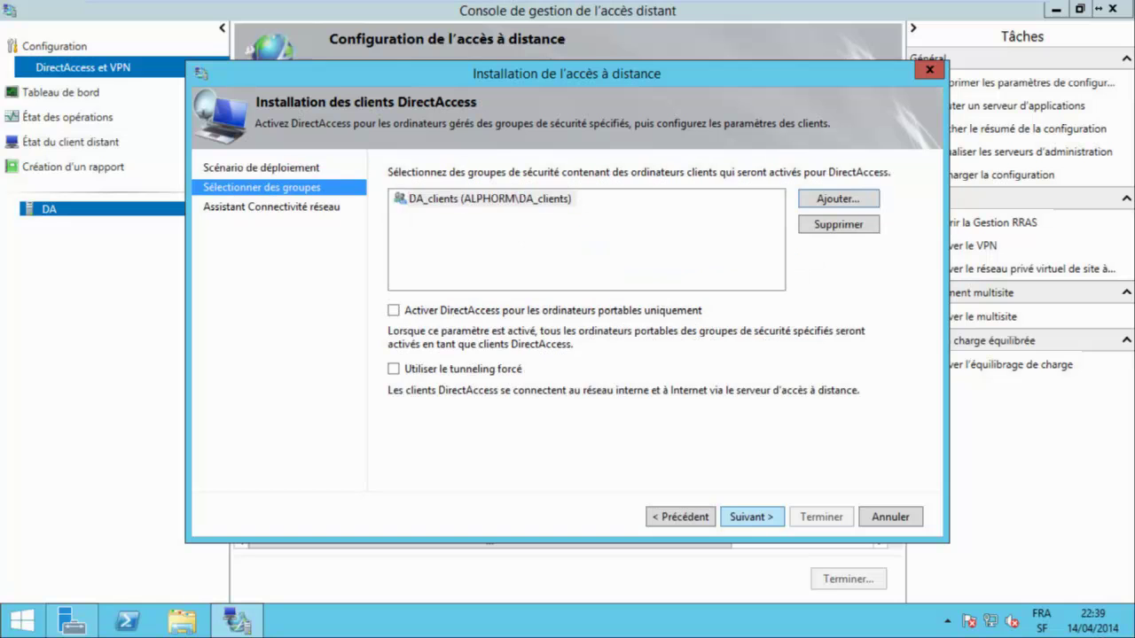
{"action": "key", "text": "Tab"}
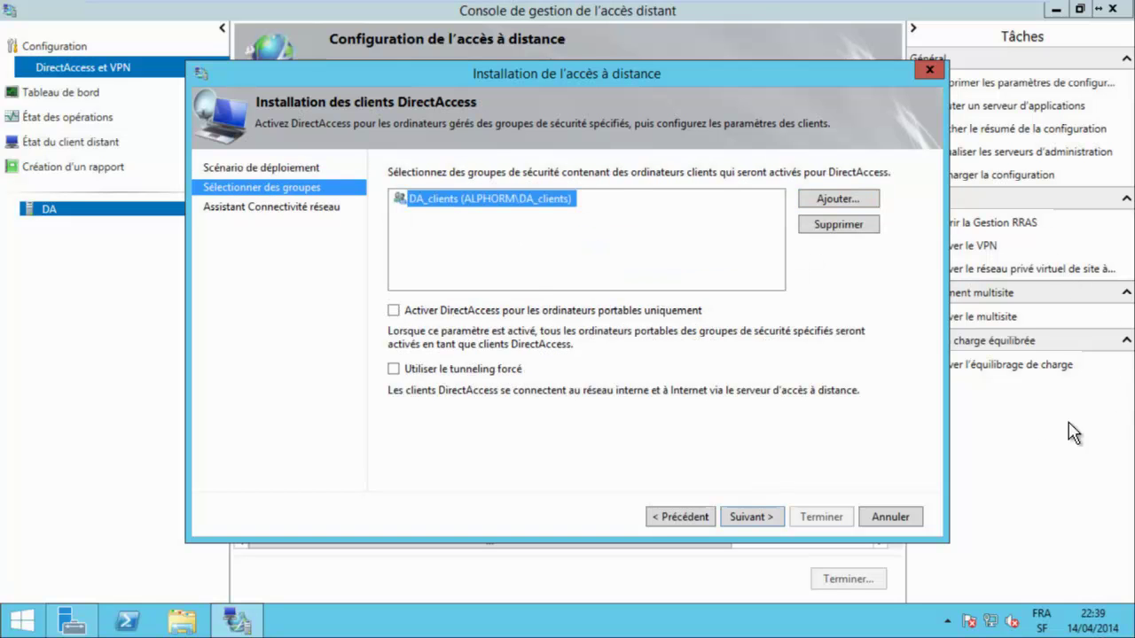
{"action": "key", "text": "Return"}
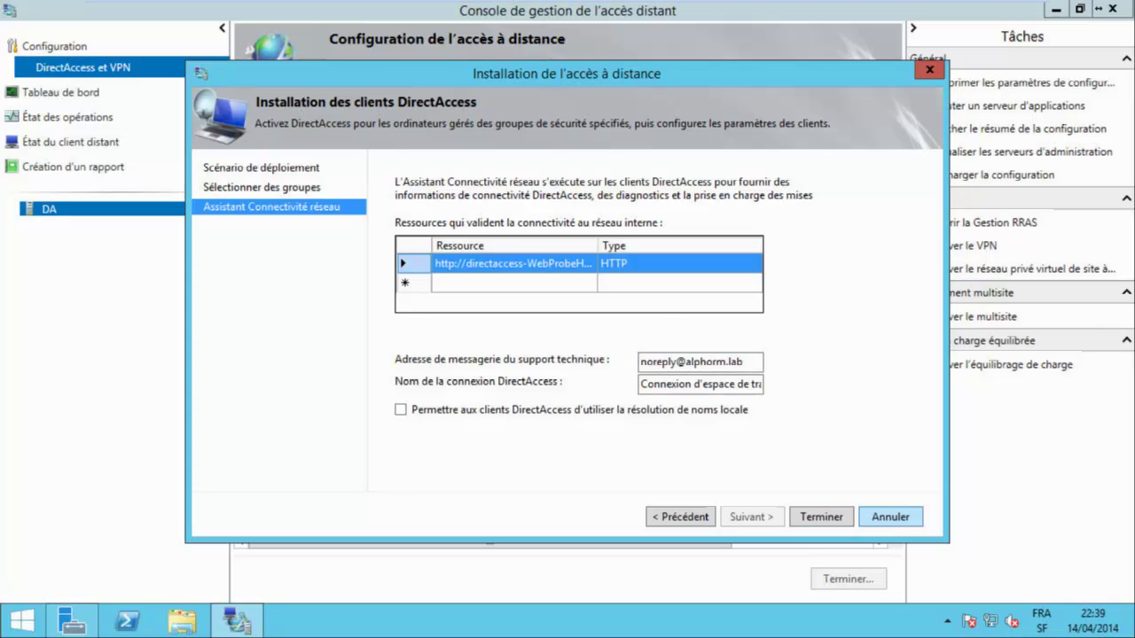
{"action": "key", "text": "Escape"}
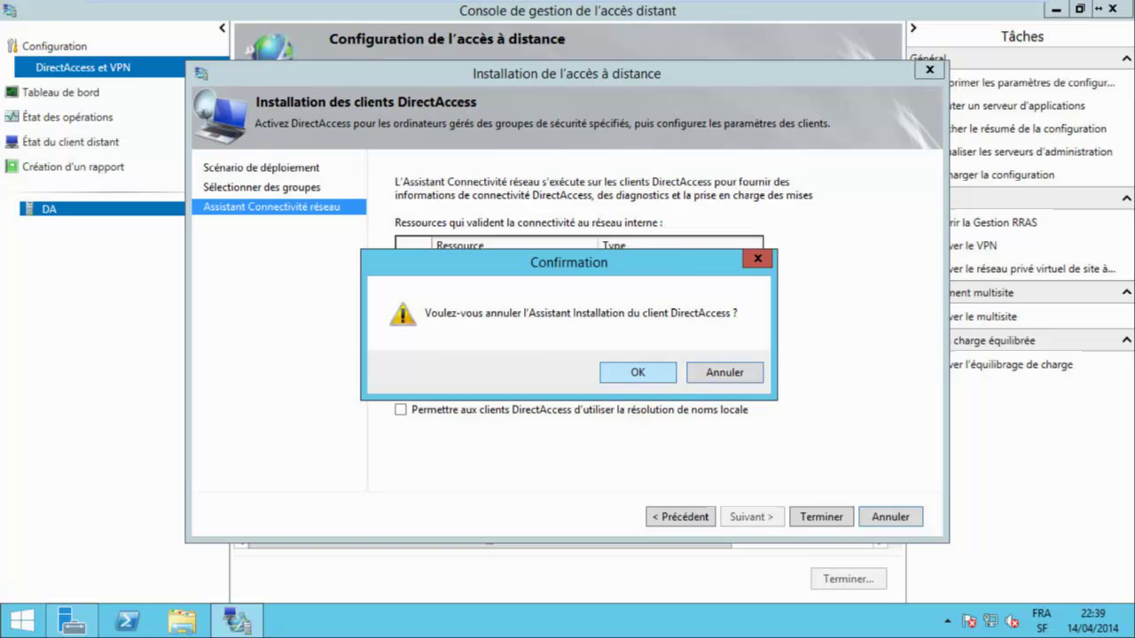
{"action": "key", "text": "Return"}
Open the remote access server setup and view the IP-HTTPS certificate without changing it.
{"action": "key", "text": "Return"}
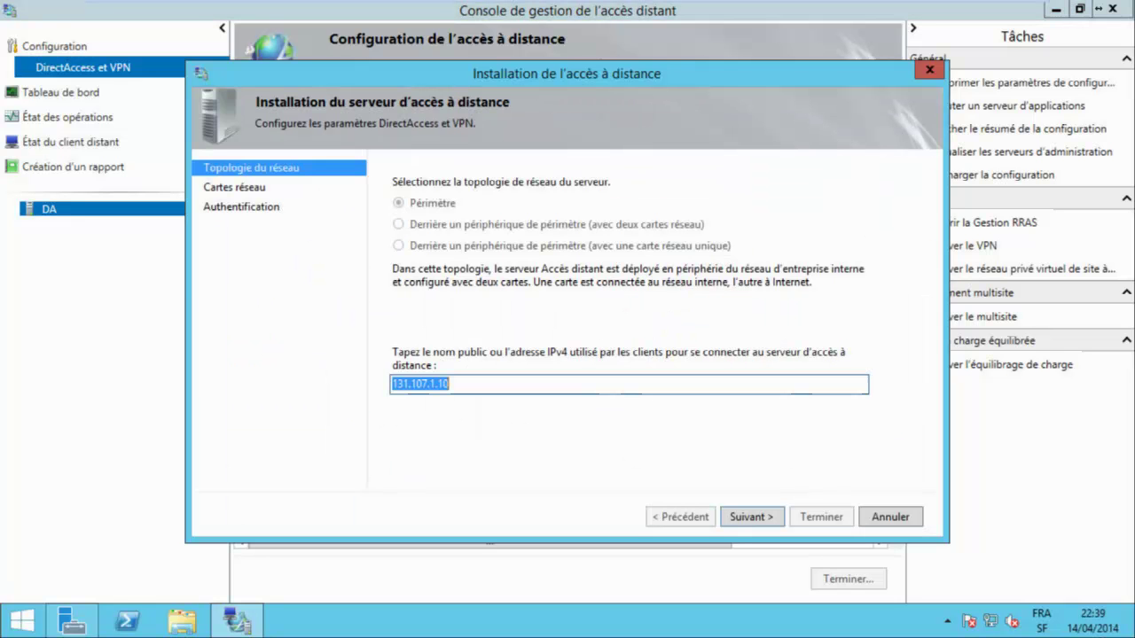
{"action": "key", "text": "Return"}
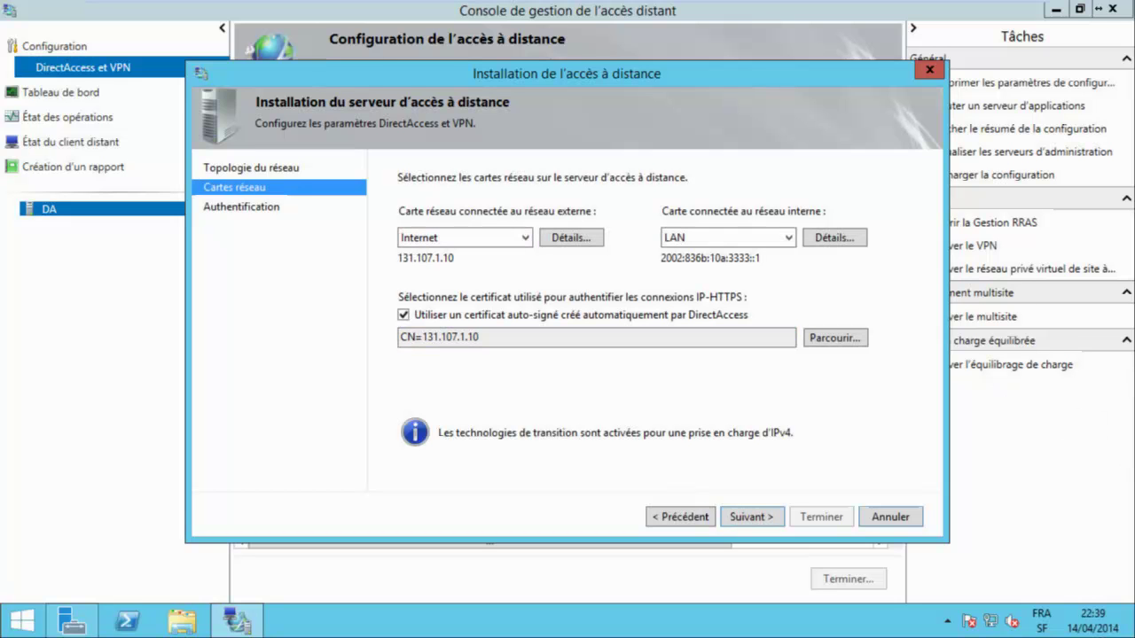
{"action": "left_click", "coordinate": [834, 338]}
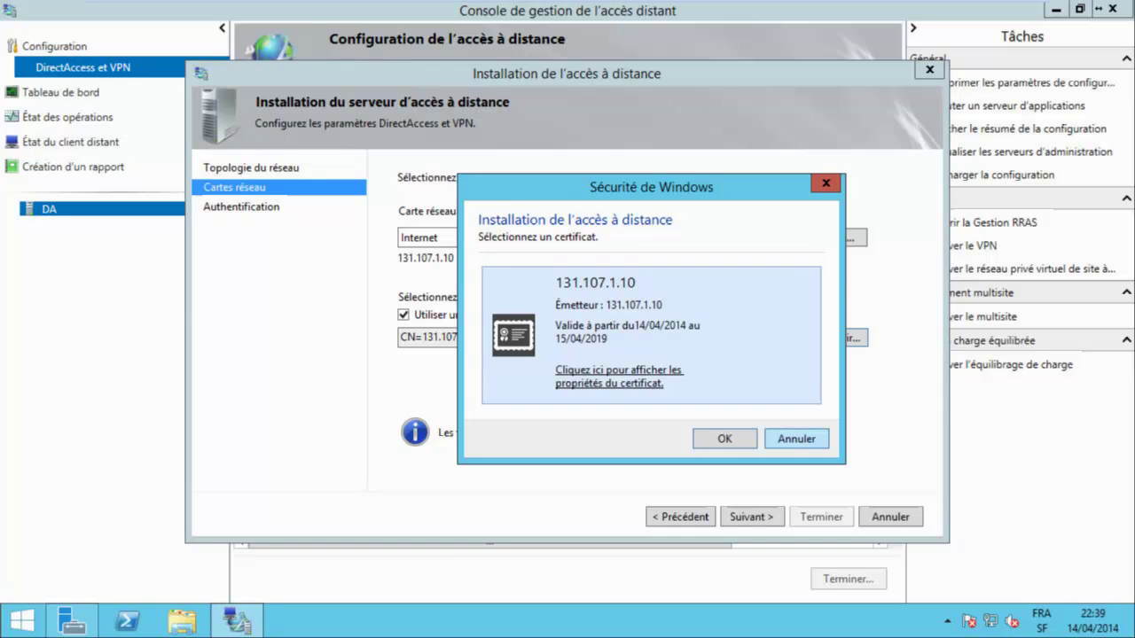
{"action": "key", "text": "Escape"}
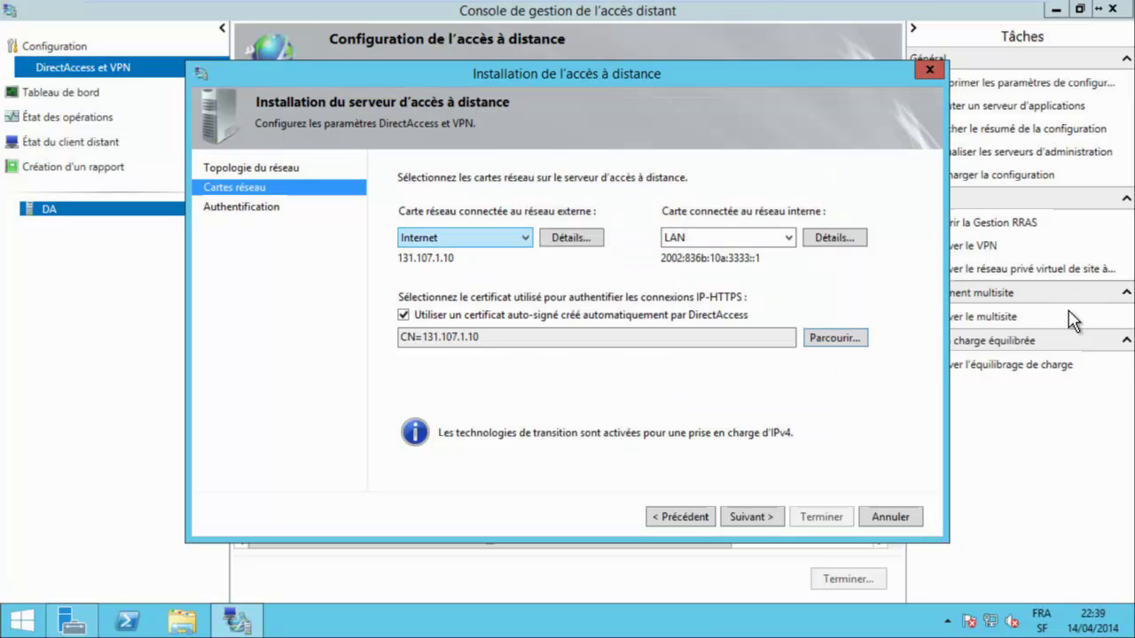
Check the Internet adapter's IPv4 and LAN adapter's IPv6 details, then finish through authentication settings.
{"action": "key", "text": "Return"}
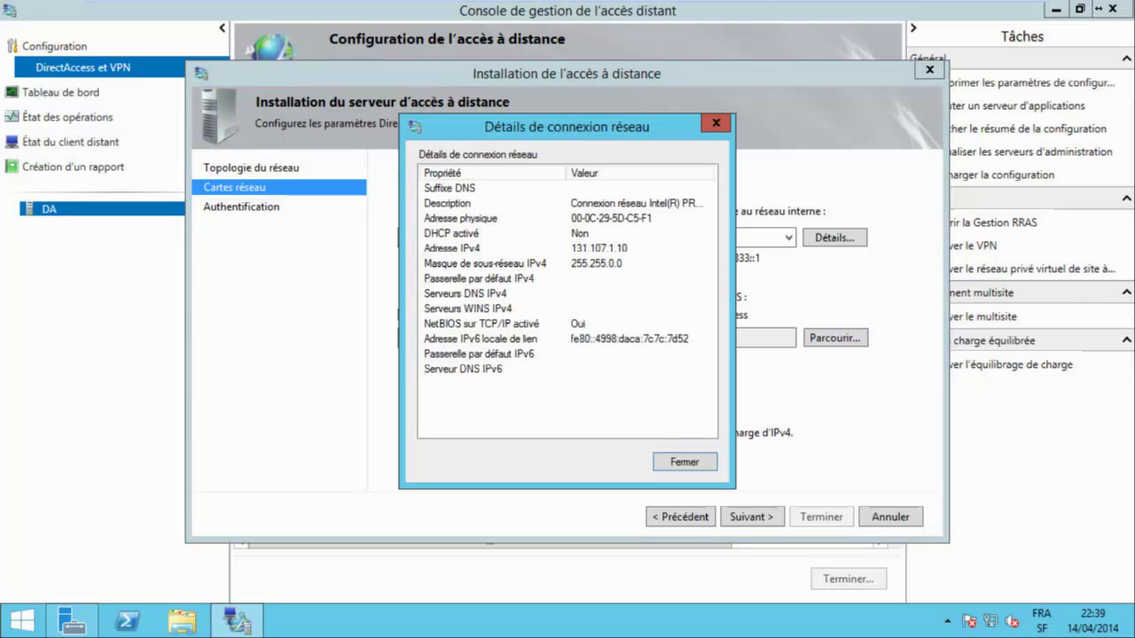
{"action": "left_click", "coordinate": [452, 249]}
{"action": "key", "text": "Escape"}
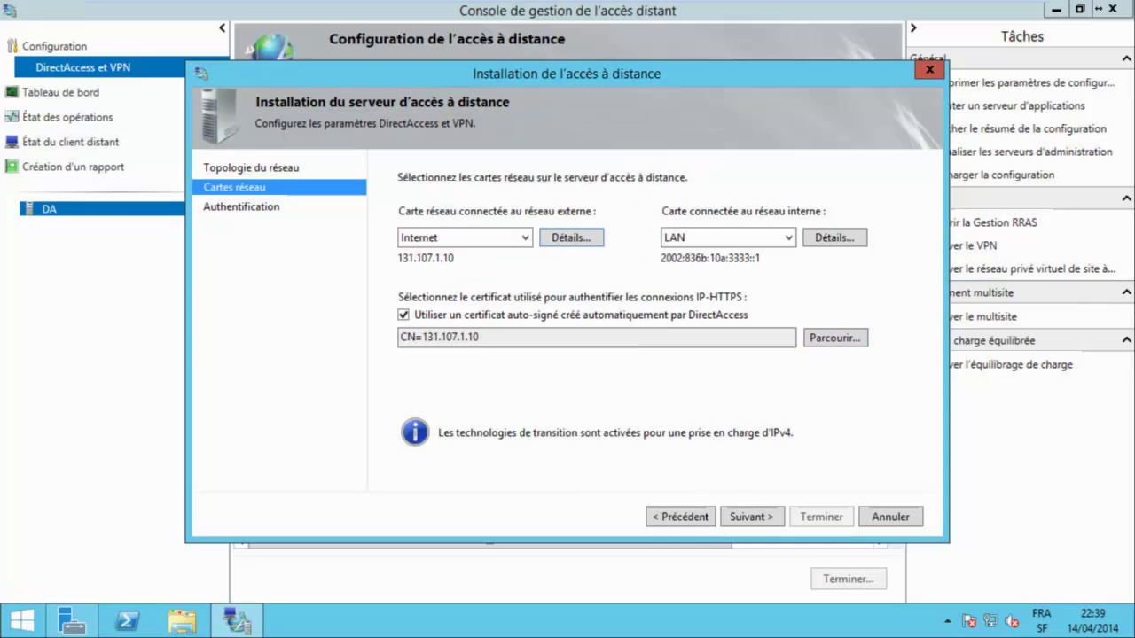
{"action": "key", "text": "Return"}
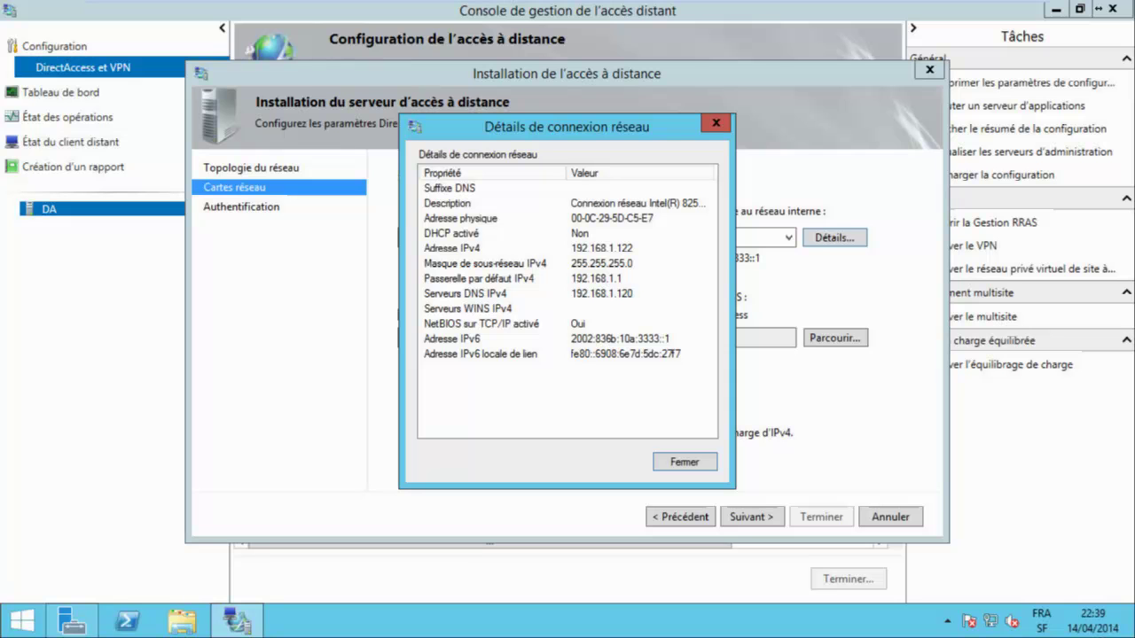
{"action": "key", "text": "Up"}
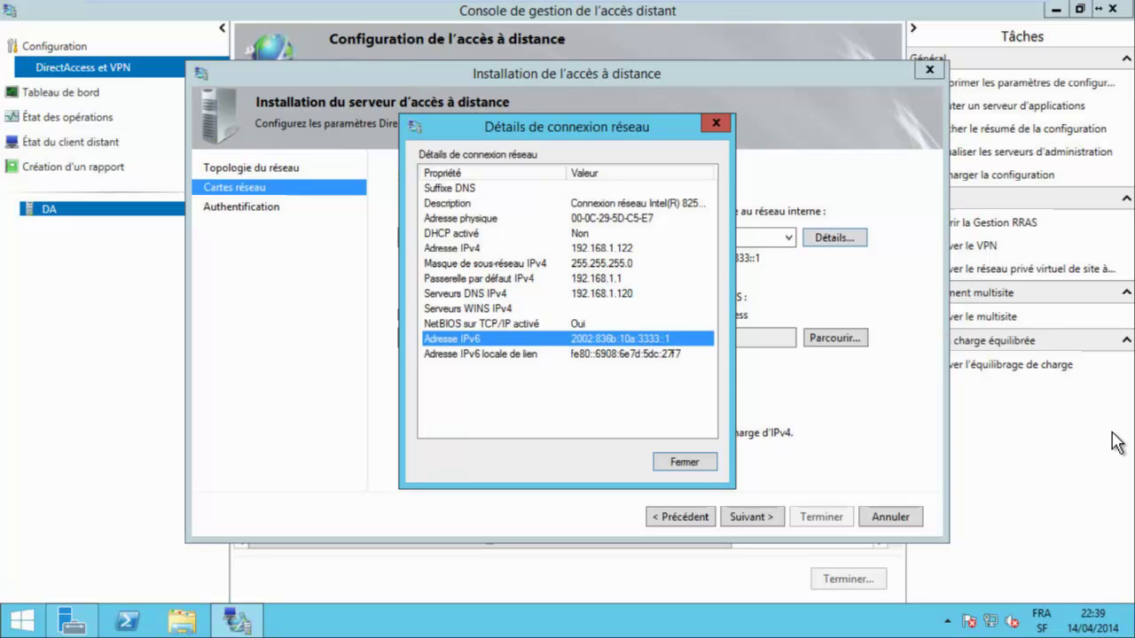
{"action": "key", "text": "Escape"}
{"action": "key", "text": "shift+Tab"}
{"action": "key", "text": "shift+Tab"}
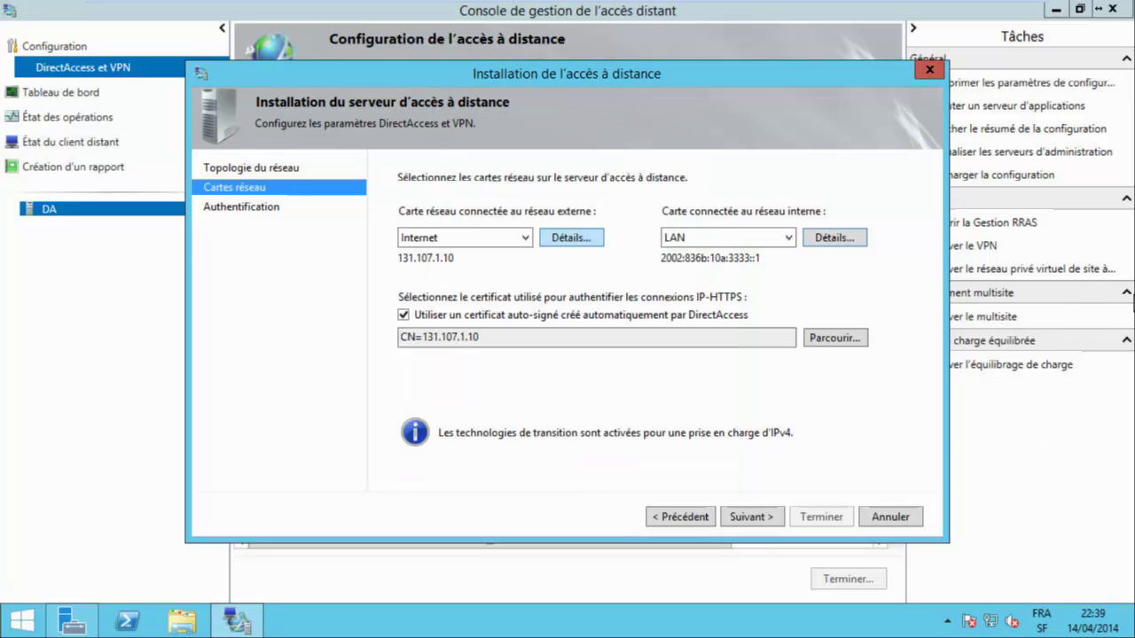
{"action": "key", "text": "Return"}
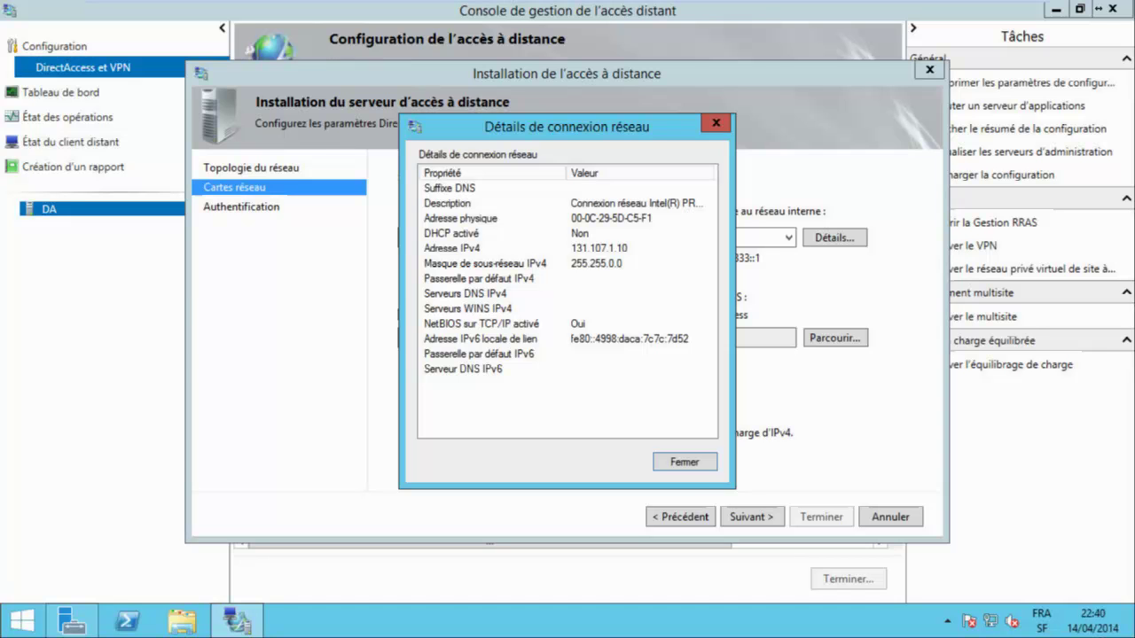
{"action": "key", "text": "Escape"}
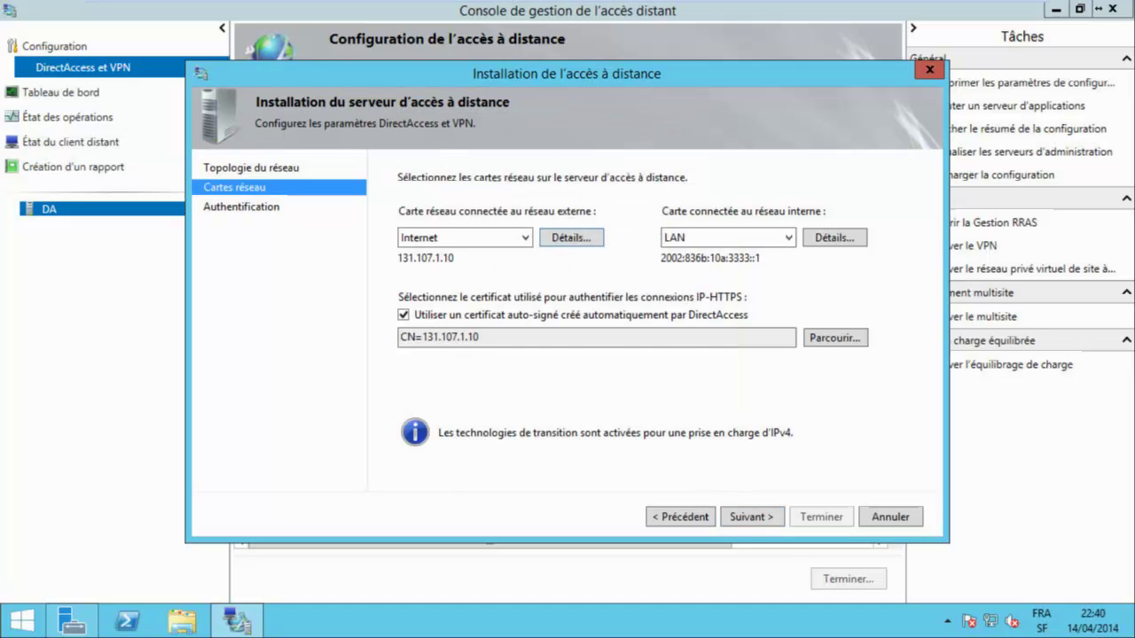
{"action": "key", "text": "alt+s"}
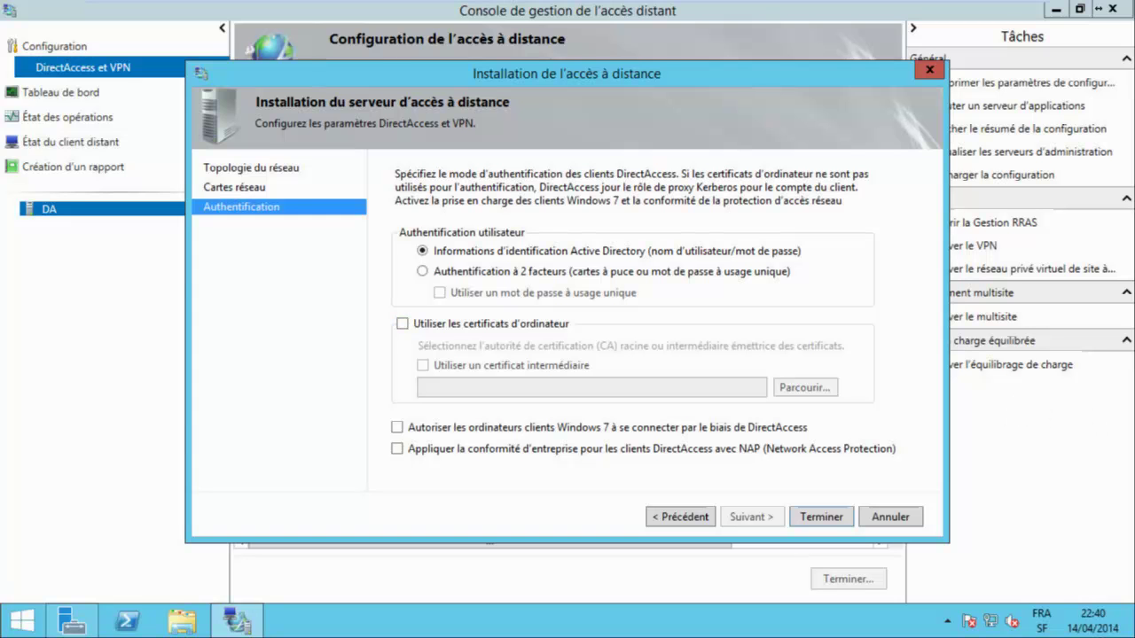
{"action": "key", "text": "Return"}
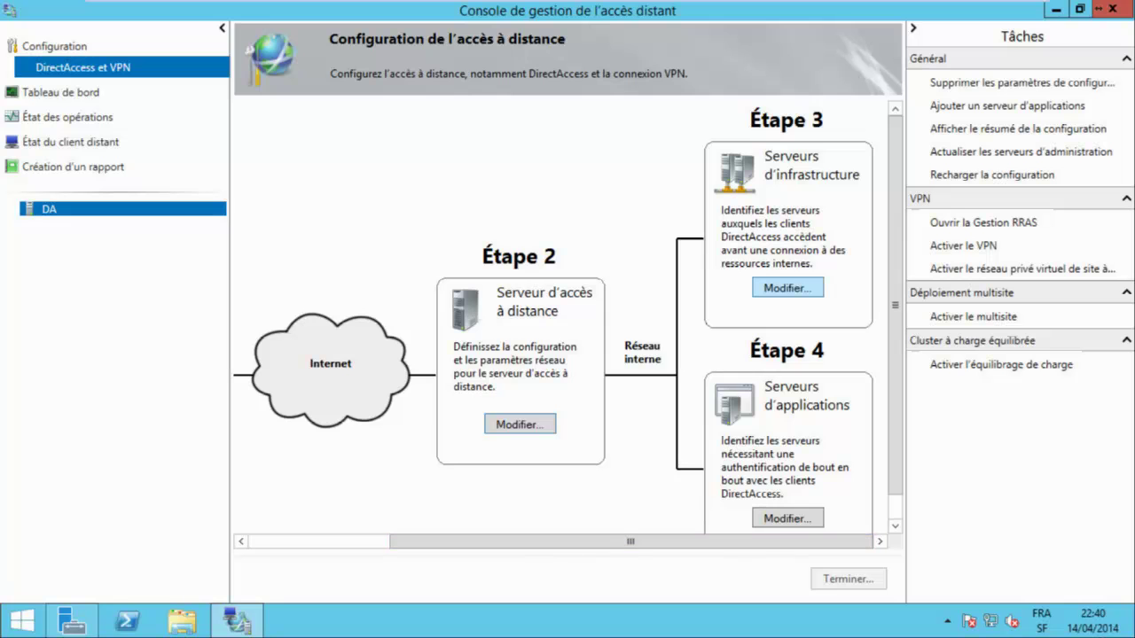
Step through the NLS certificate, DirectAccess-NLS.alphorm.lab DNS suffix, search list and management pages, then finish.
{"action": "left_click", "coordinate": [787, 288]}
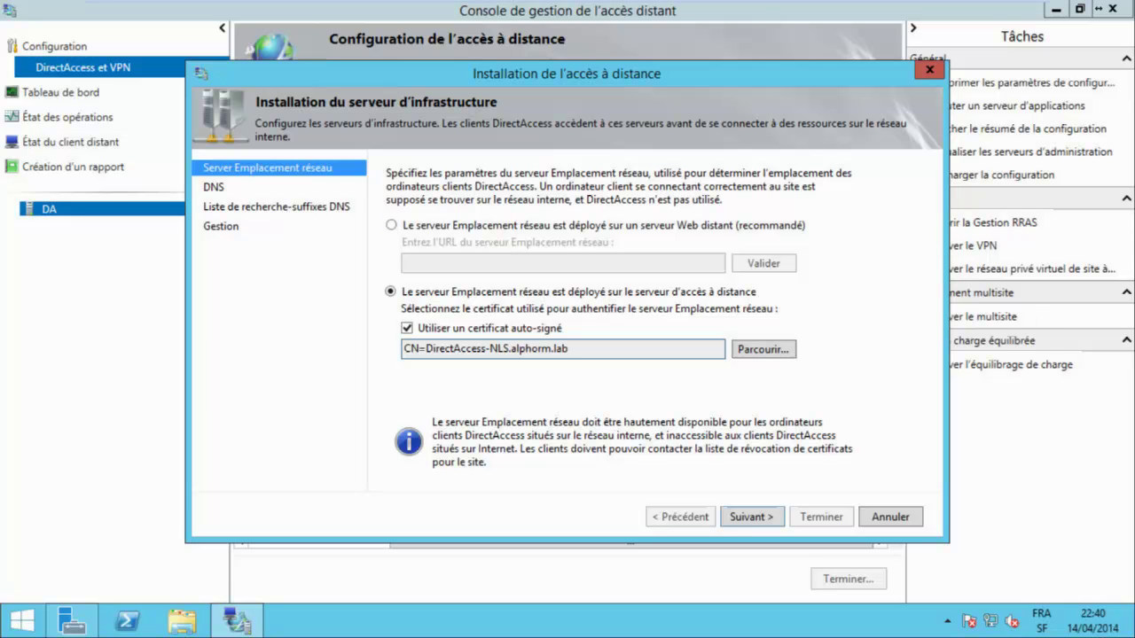
{"action": "key", "text": "ctrl+a"}
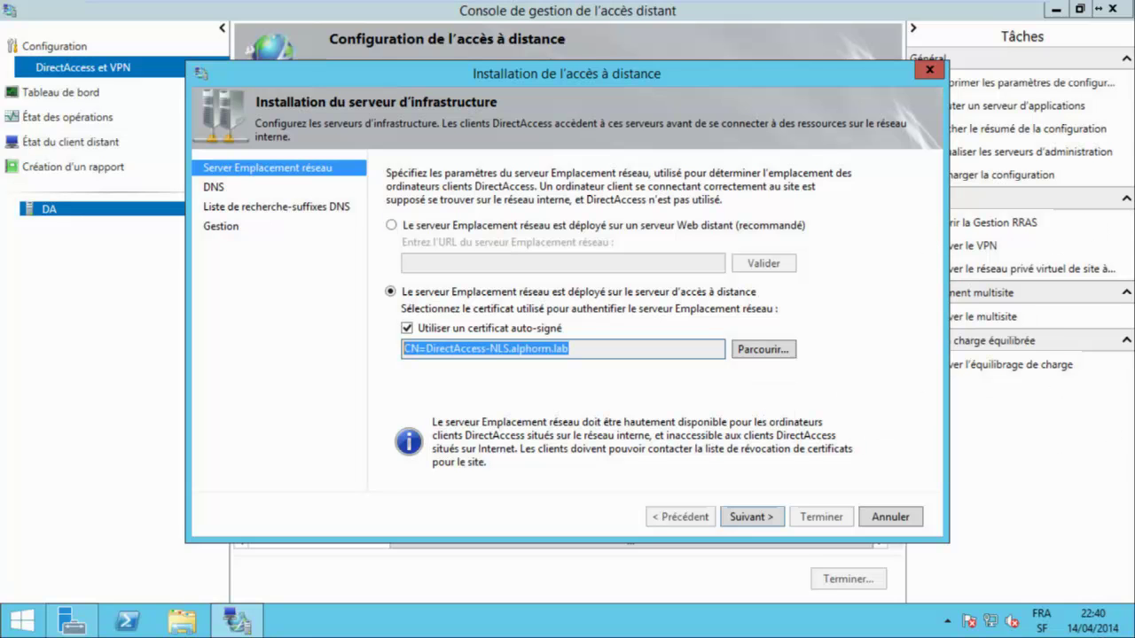
{"action": "key", "text": "End"}
{"action": "key", "text": "Return"}
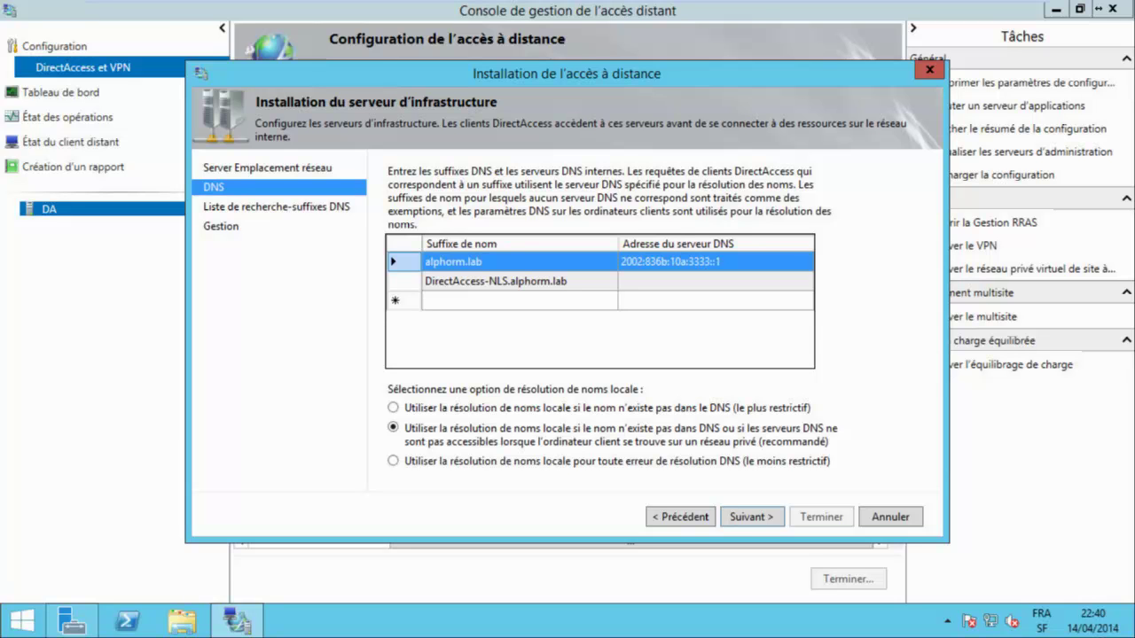
{"action": "key", "text": "Down"}
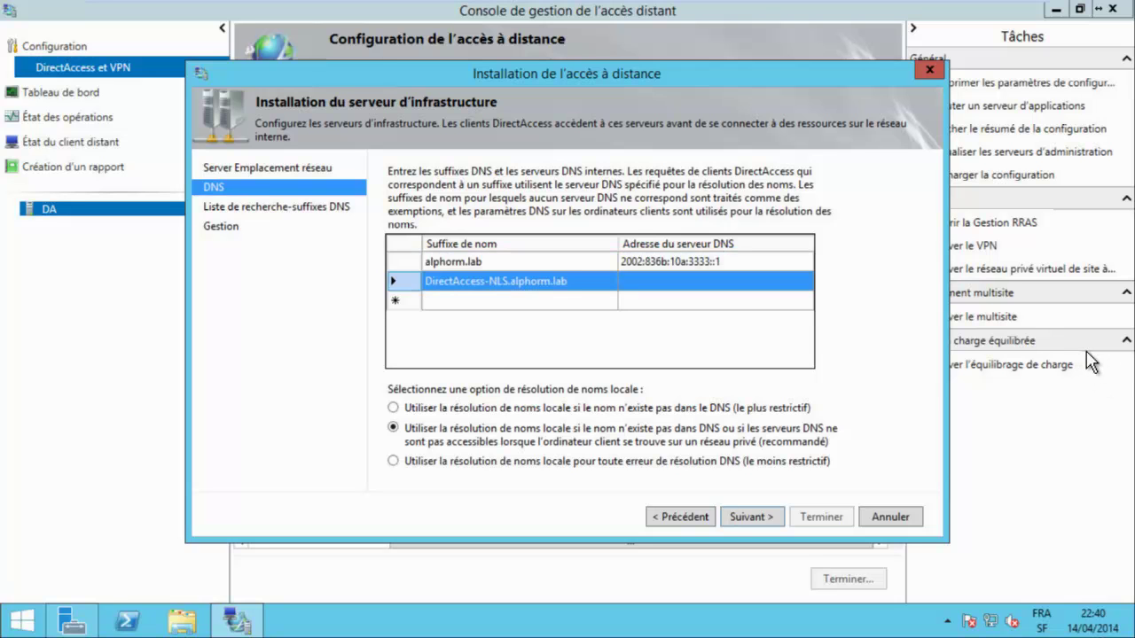
{"action": "key", "text": "Return"}
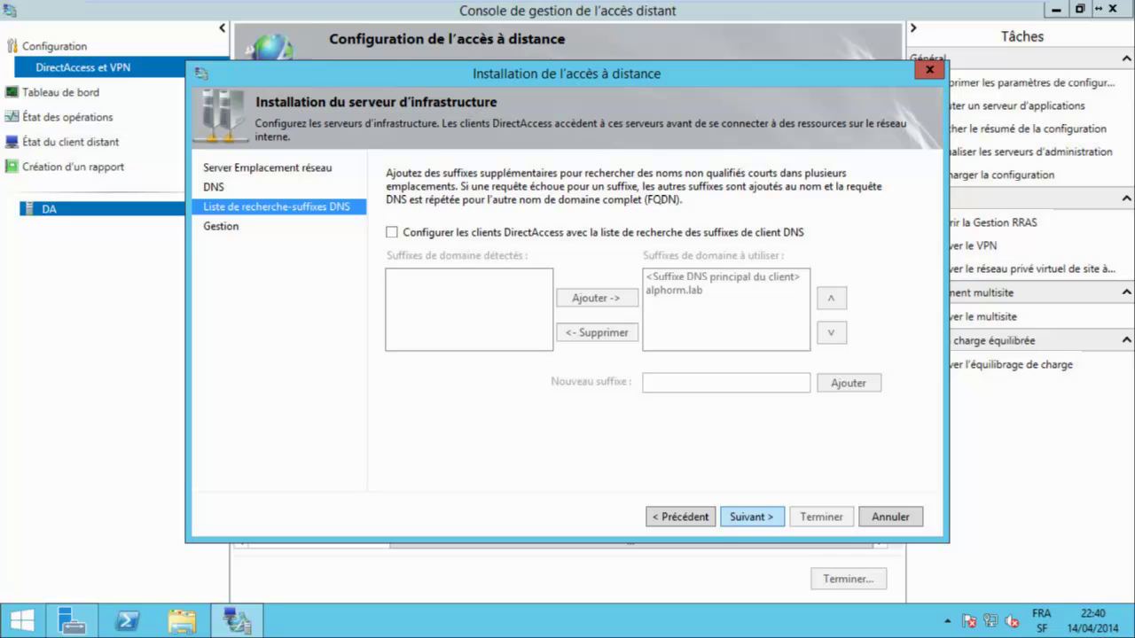
{"action": "key", "text": "Return"}
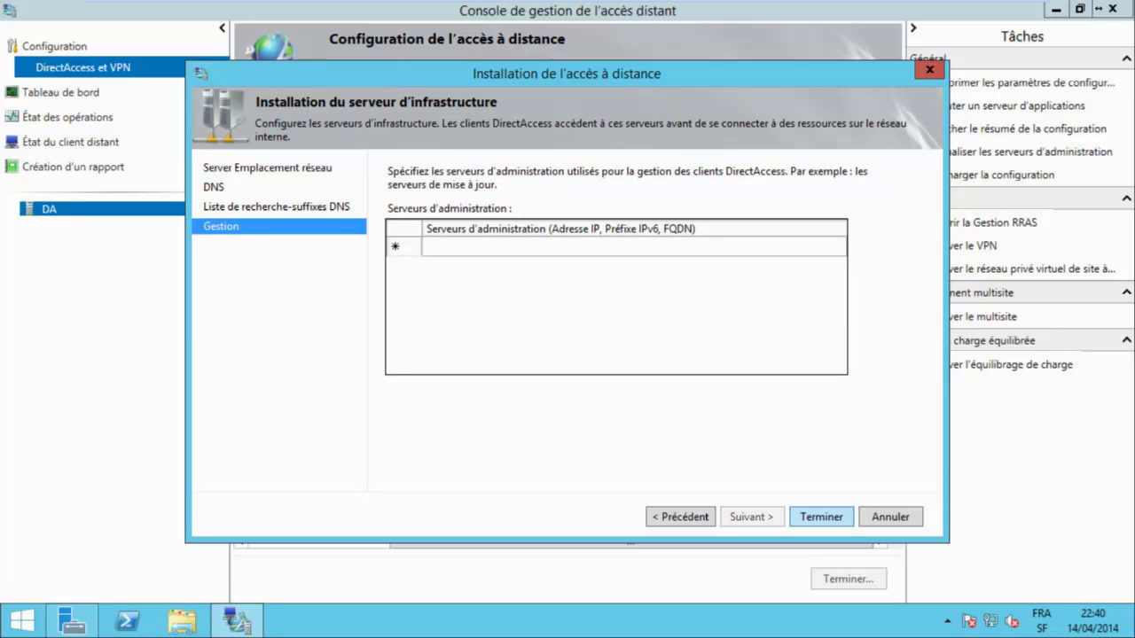
{"action": "key", "text": "Return"}
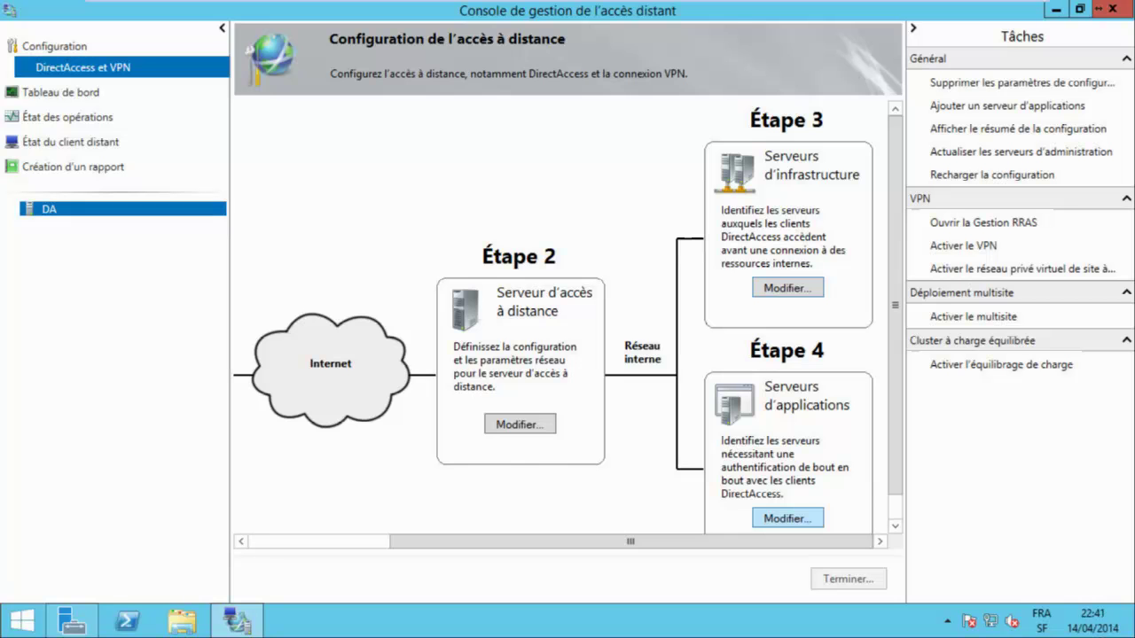
Finish the application servers setup with authentication unextended, then open the Remote Access dashboard.
{"action": "key", "text": "Return"}
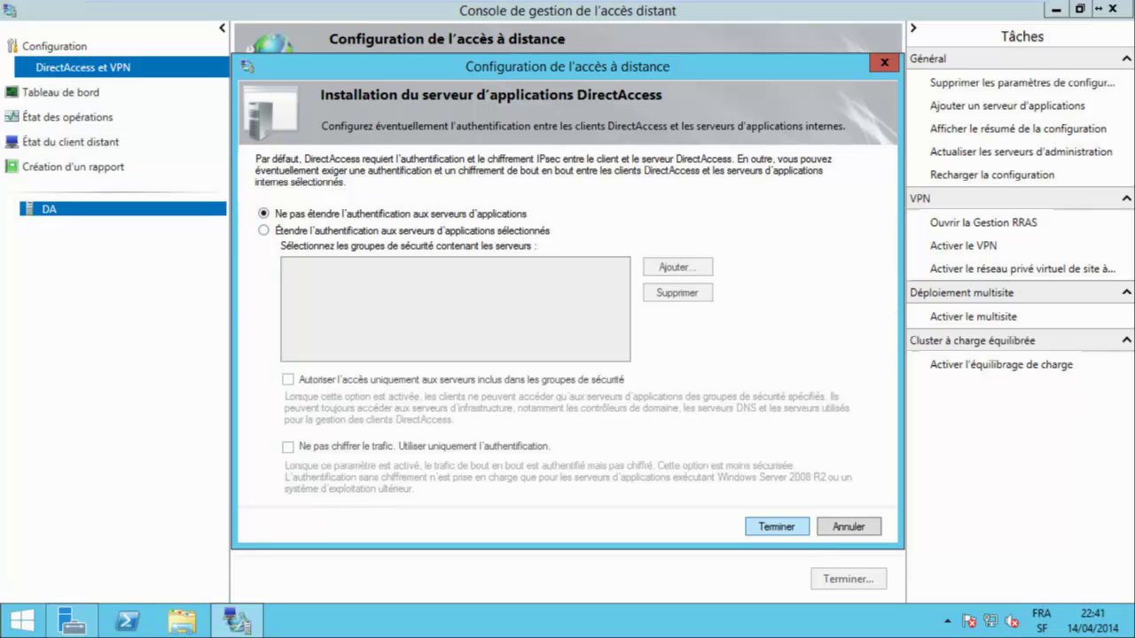
{"action": "key", "text": "Return"}
{"action": "key", "text": "Down"}
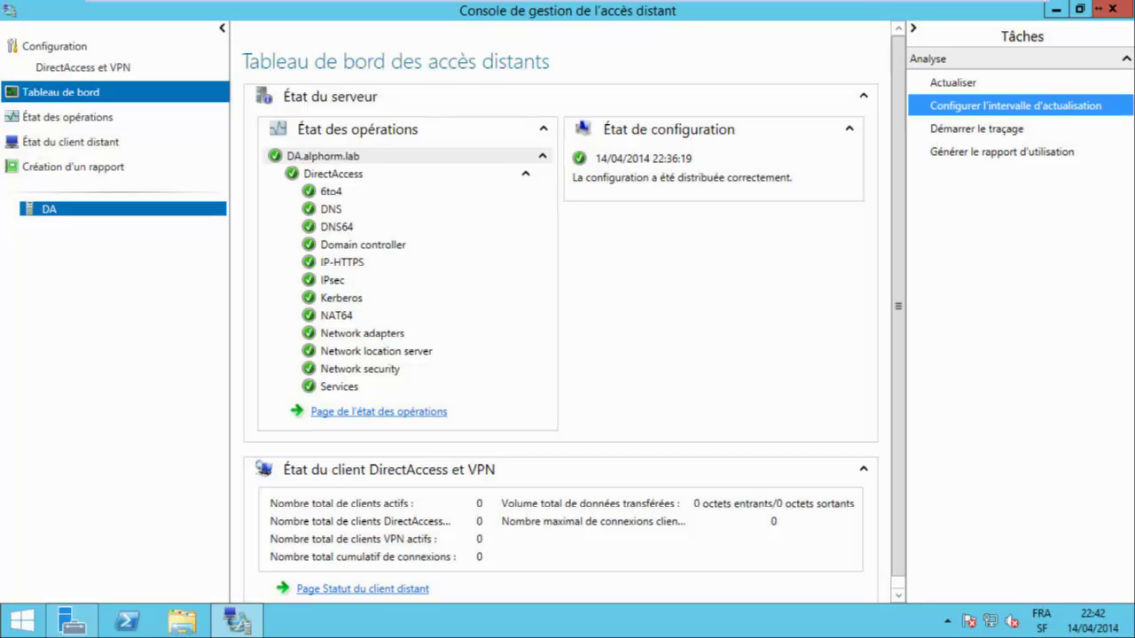
Check the monitoring refresh interval and trace options, closing both without changes.
{"action": "left_click", "coordinate": [1015, 106]}
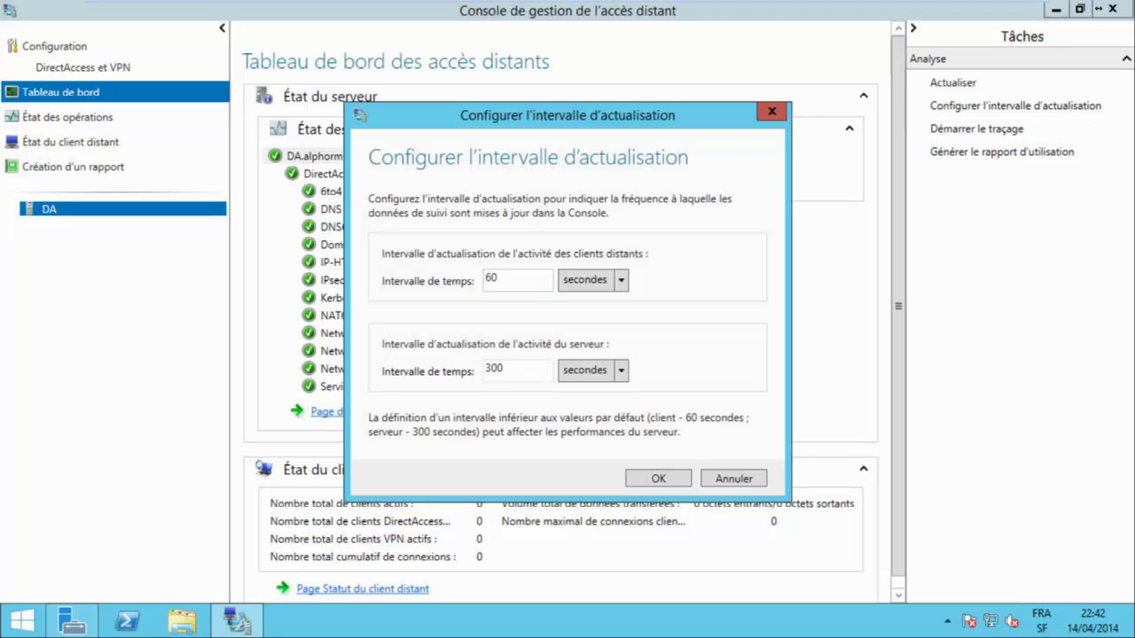
{"action": "key", "text": "shift+End"}
{"action": "key", "text": "Return"}
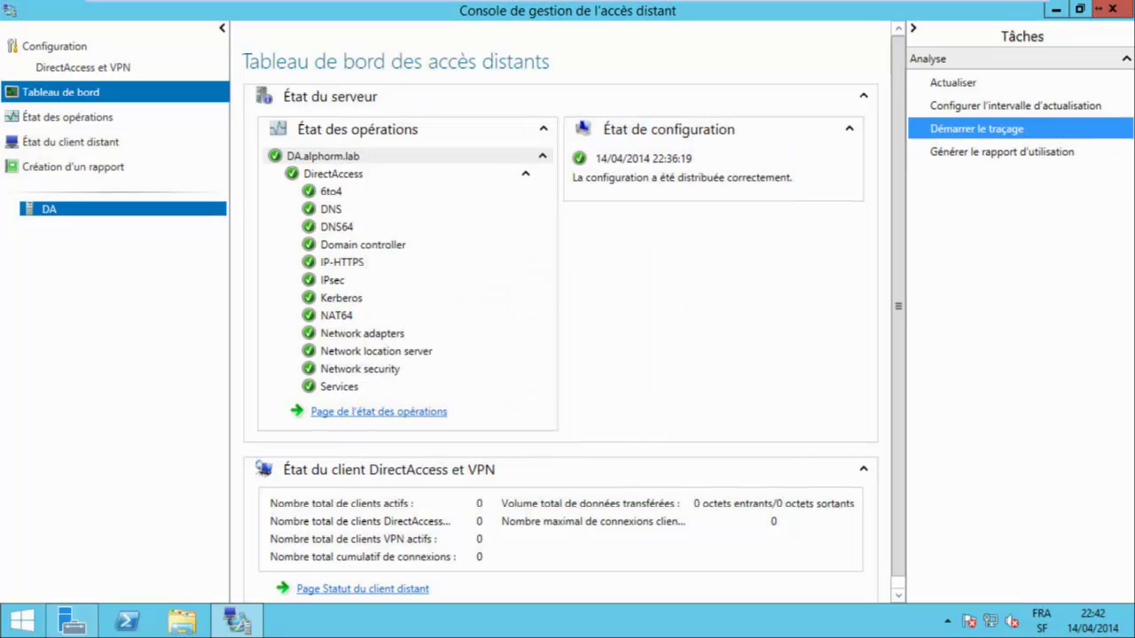
{"action": "left_click", "coordinate": [977, 128]}
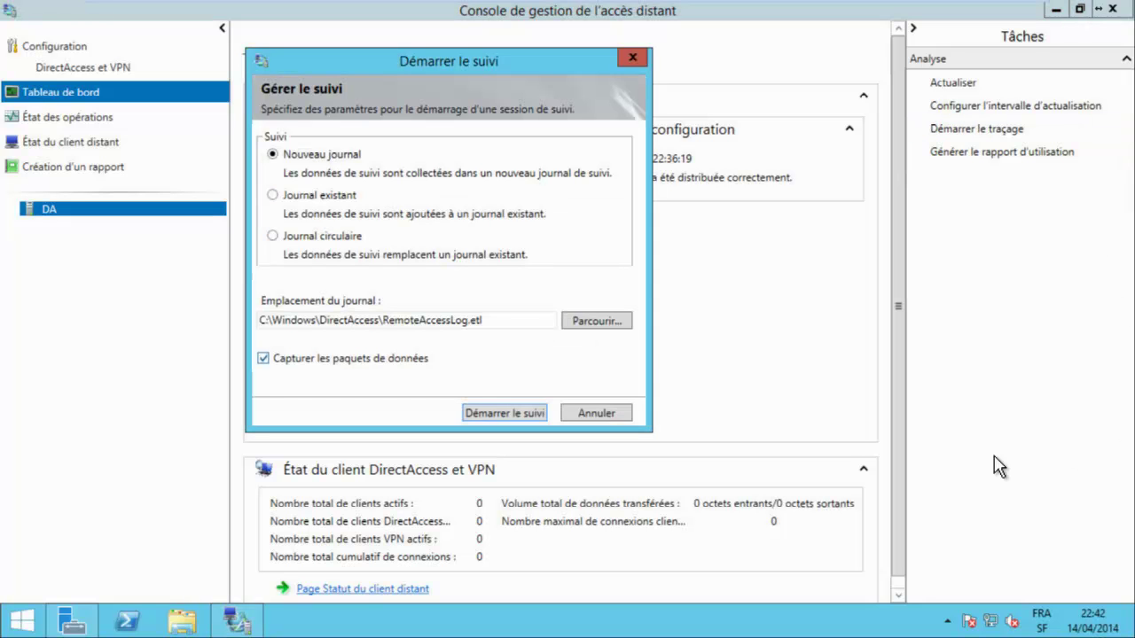
{"action": "key", "text": "Return"}
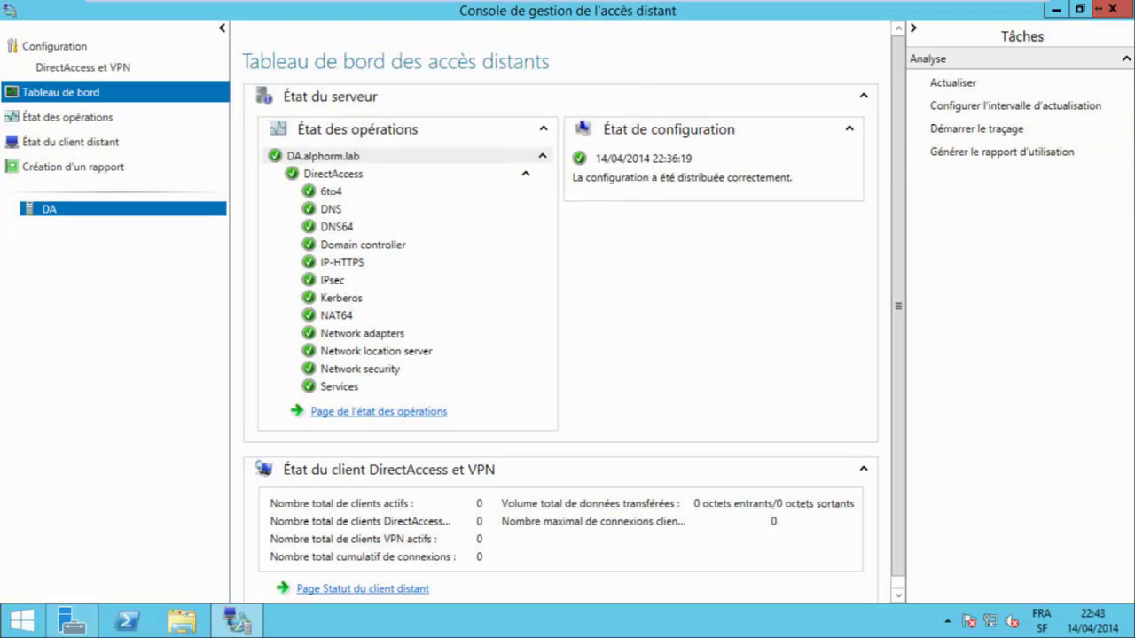
View the operations status, remote client status and reports pages.
{"action": "double_click", "coordinate": [532, 158]}
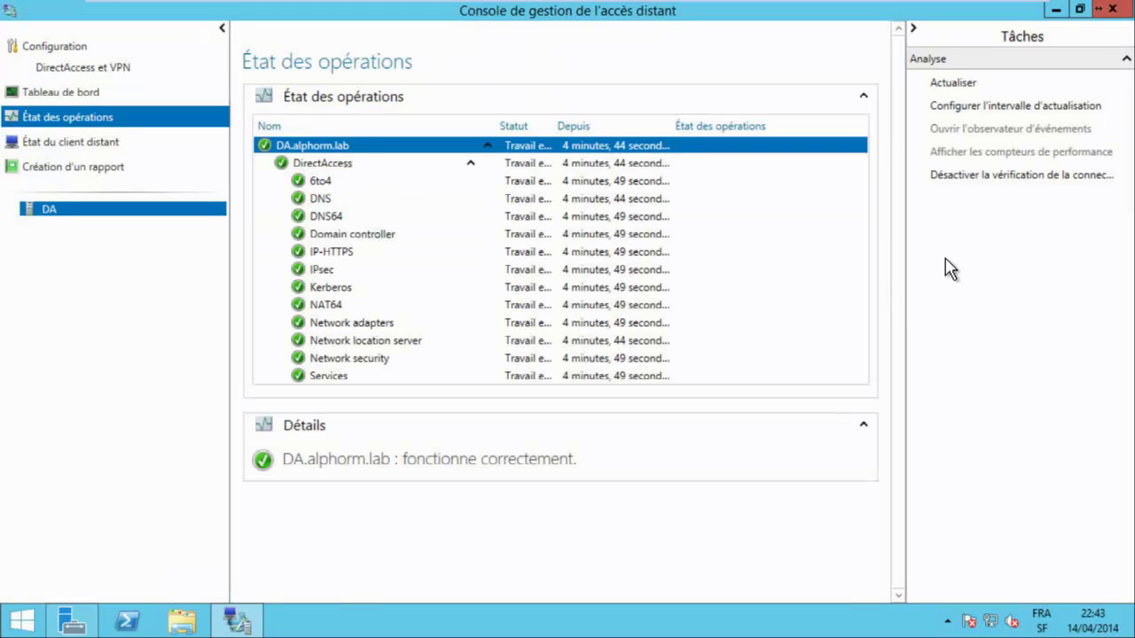
{"action": "double_click", "coordinate": [566, 190]}
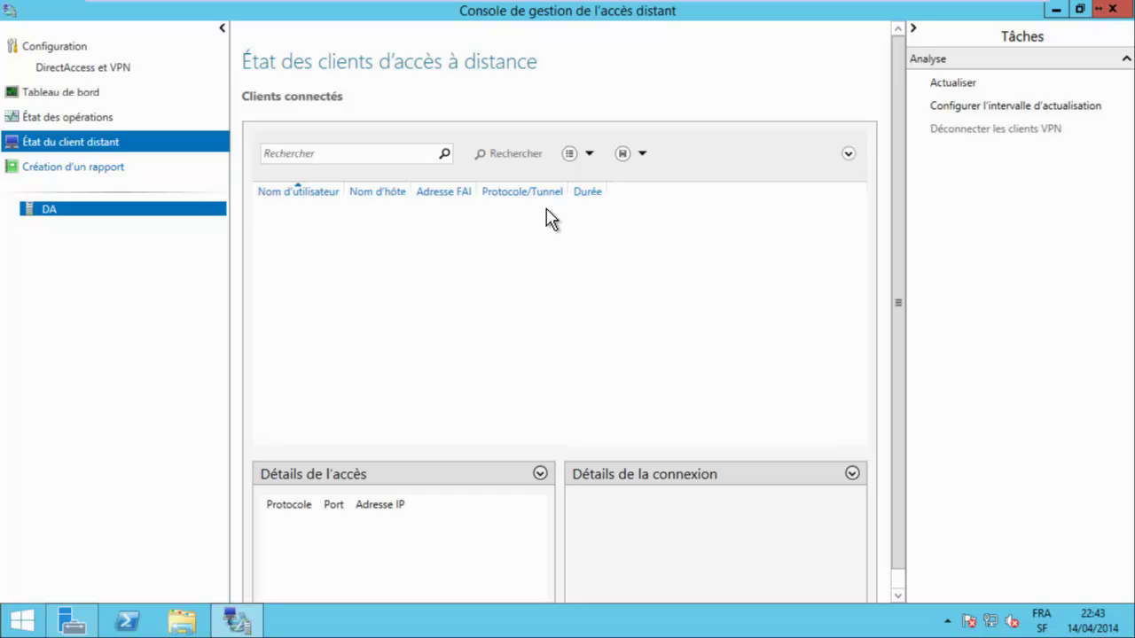
{"action": "key", "text": "Down"}
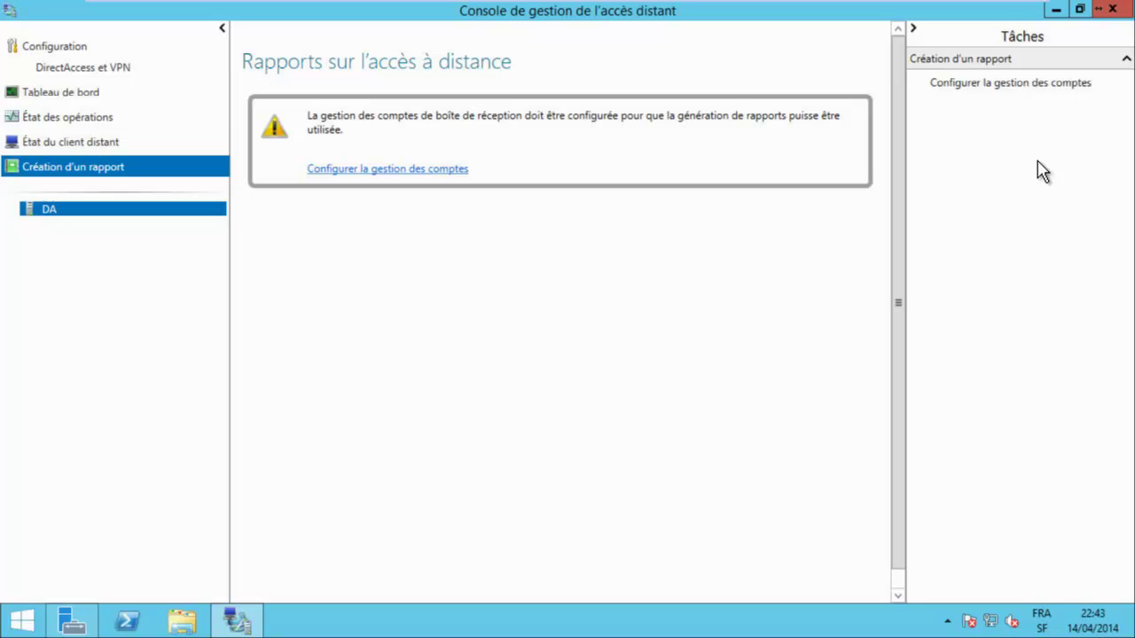
Apply Inbox accounting with 12-month log retention for remote access usage reports.
{"action": "left_click", "coordinate": [931, 218]}
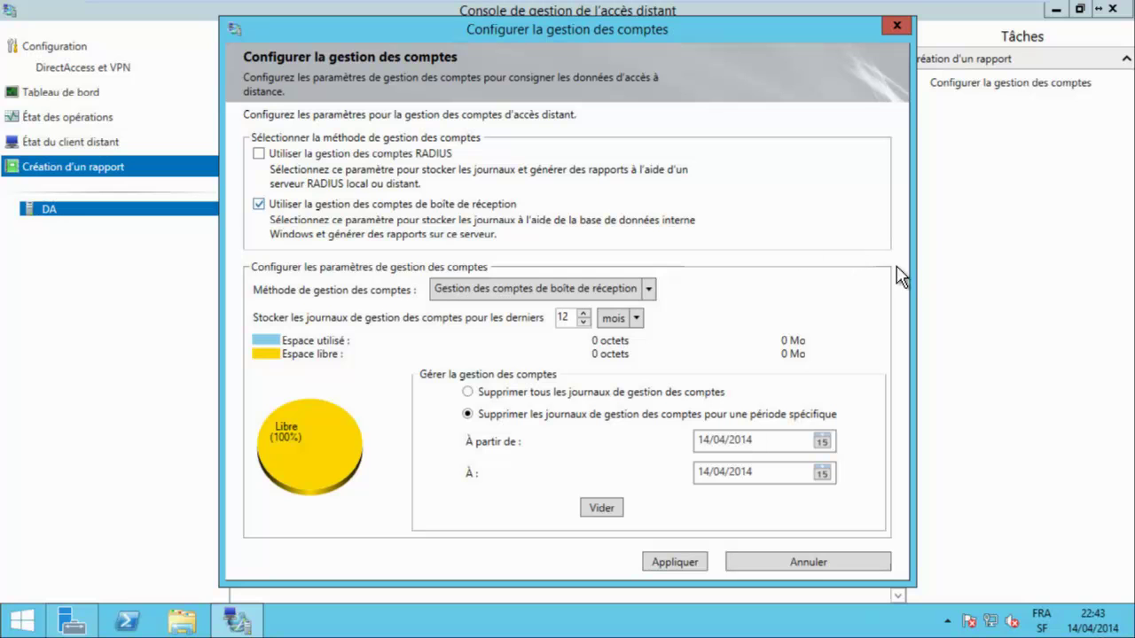
{"action": "key", "text": "alt+Down"}
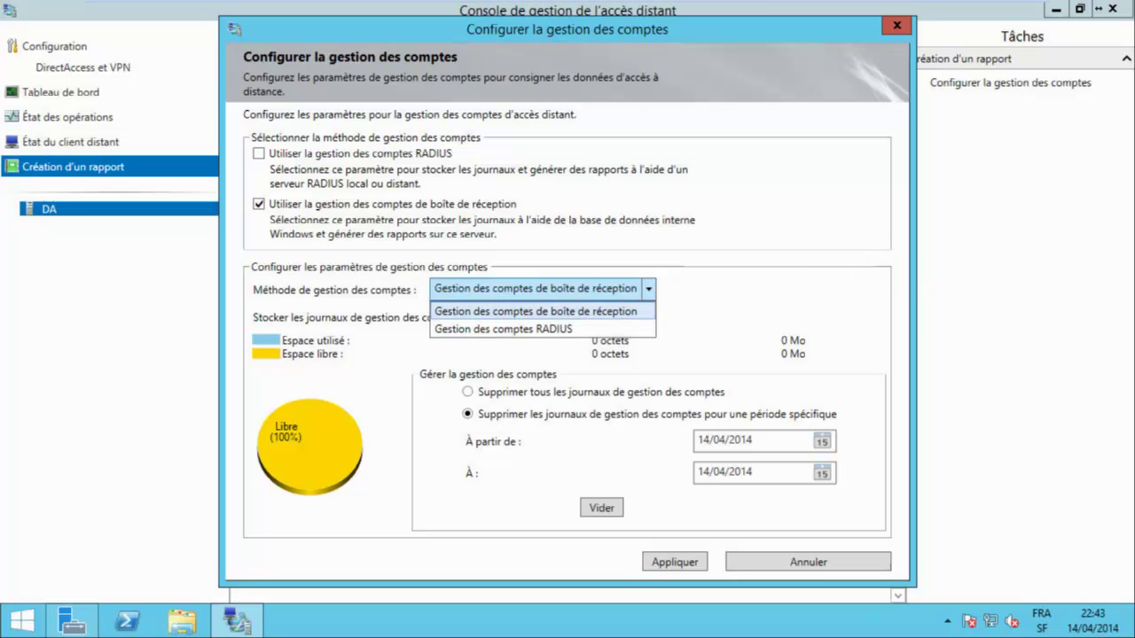
{"action": "key", "text": "Return"}
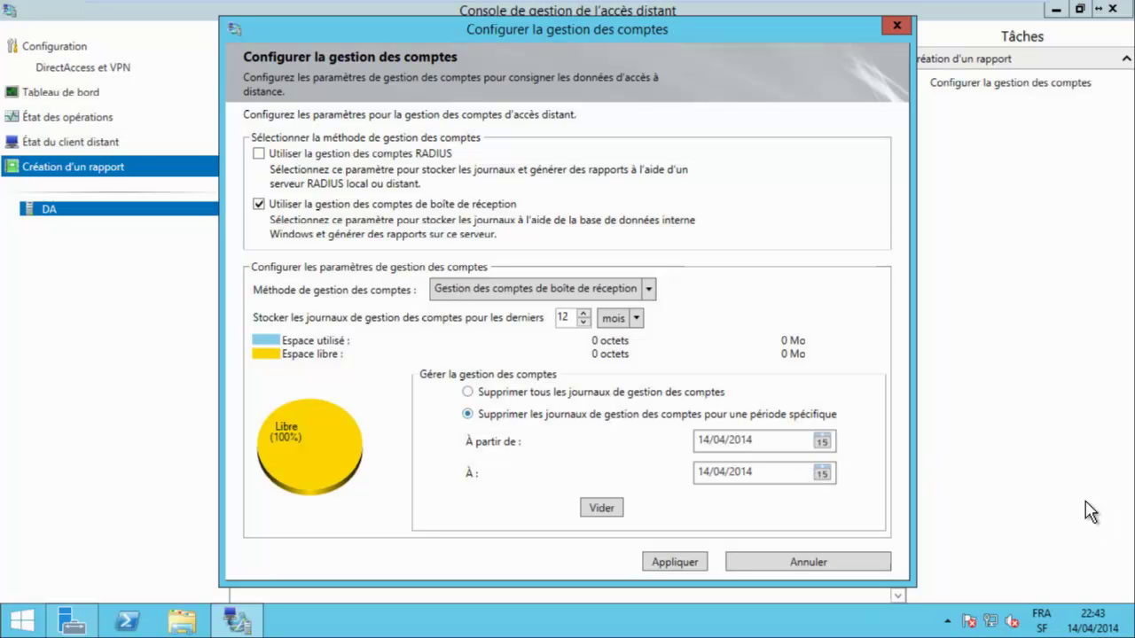
{"action": "key", "text": "Return"}
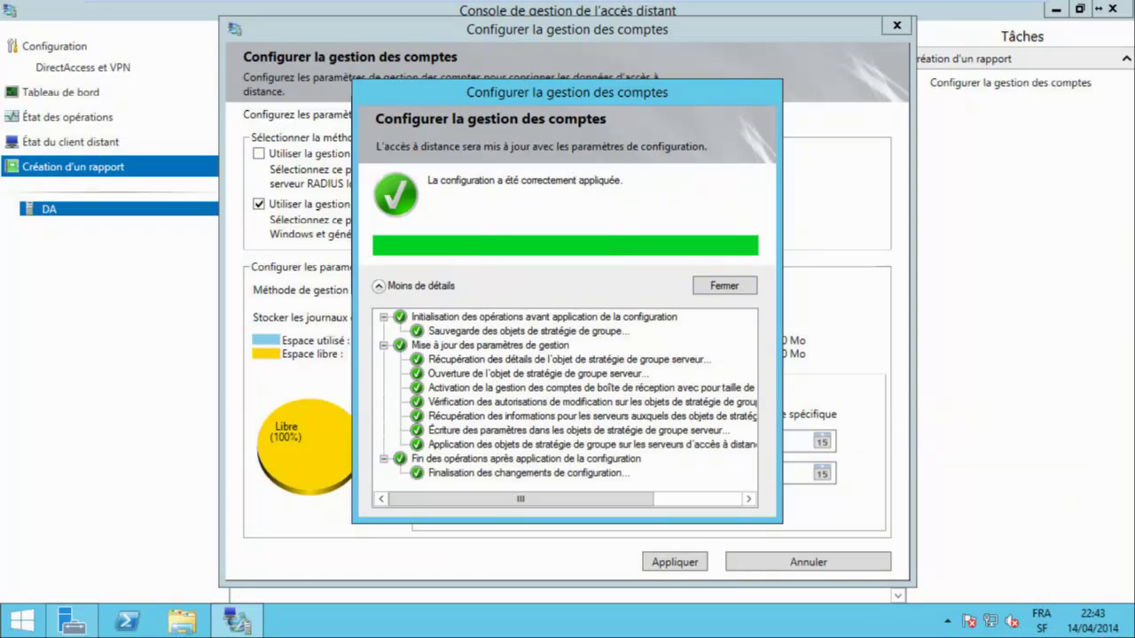
{"action": "key", "text": "Return"}
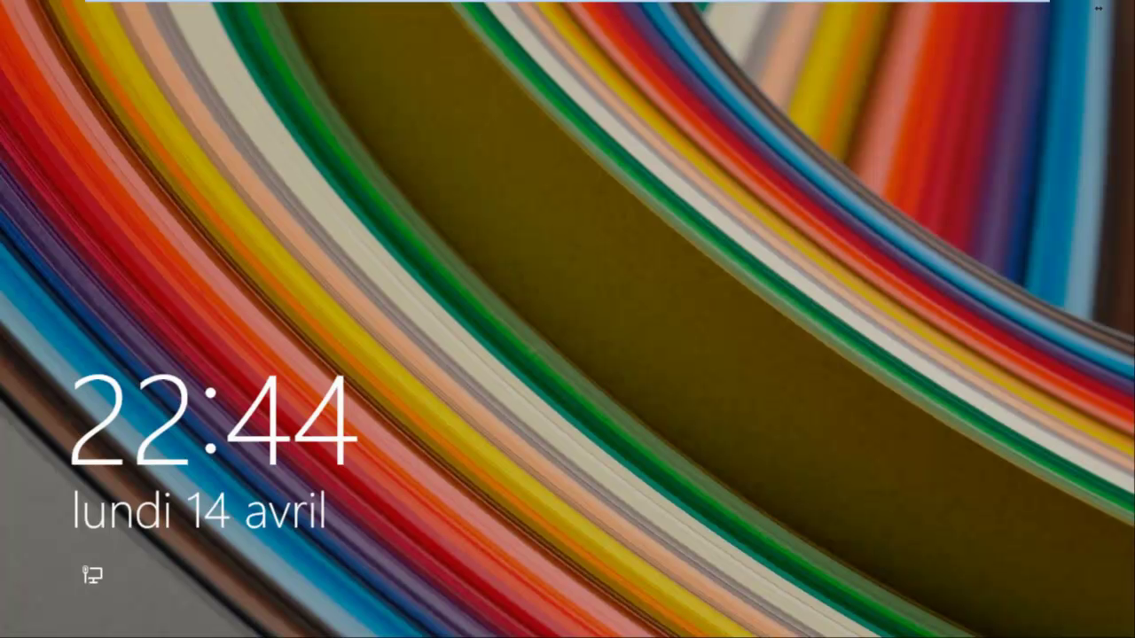
Unlock the client, sign in with the administrator password and go to the desktop.
{"action": "key", "text": "Return"}
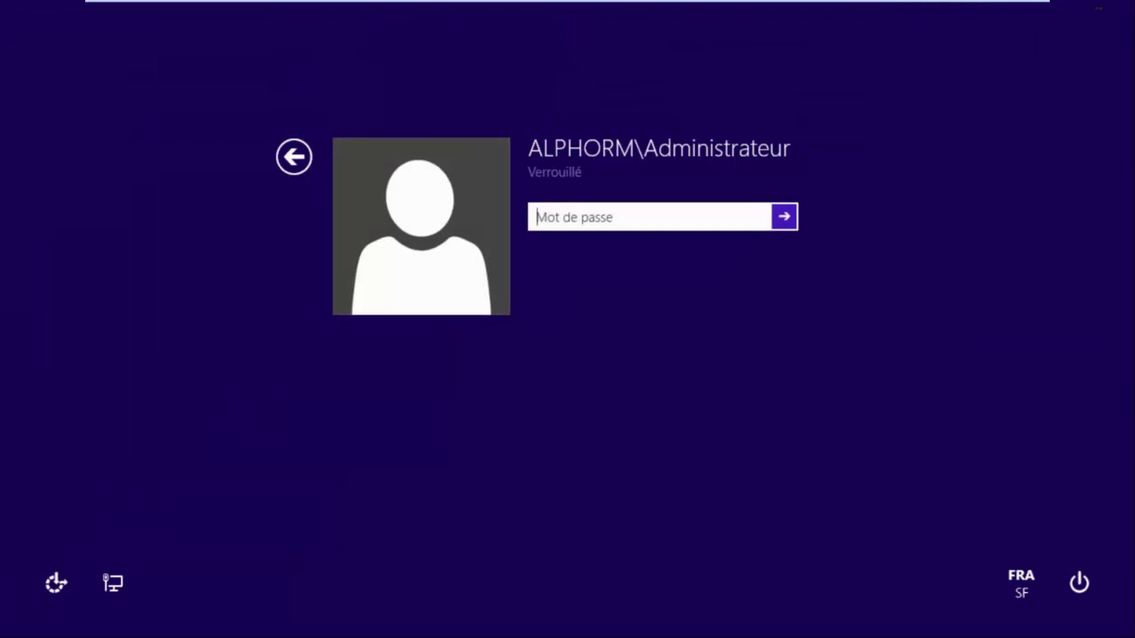
{"action": "type", "text": "Pa"}
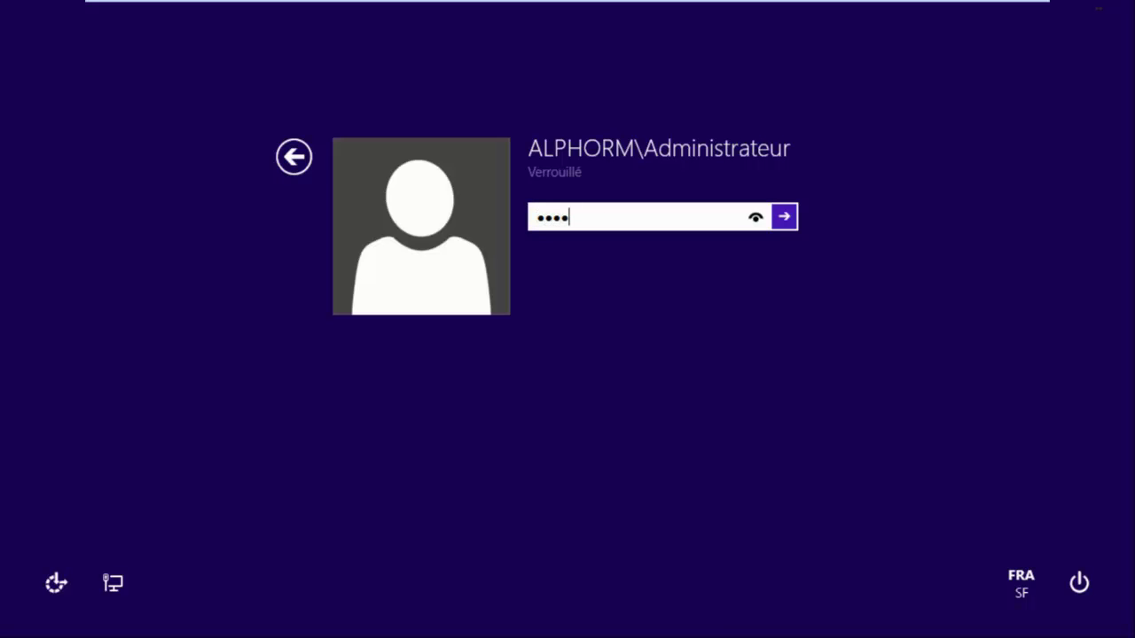
{"action": "key", "text": "Return"}
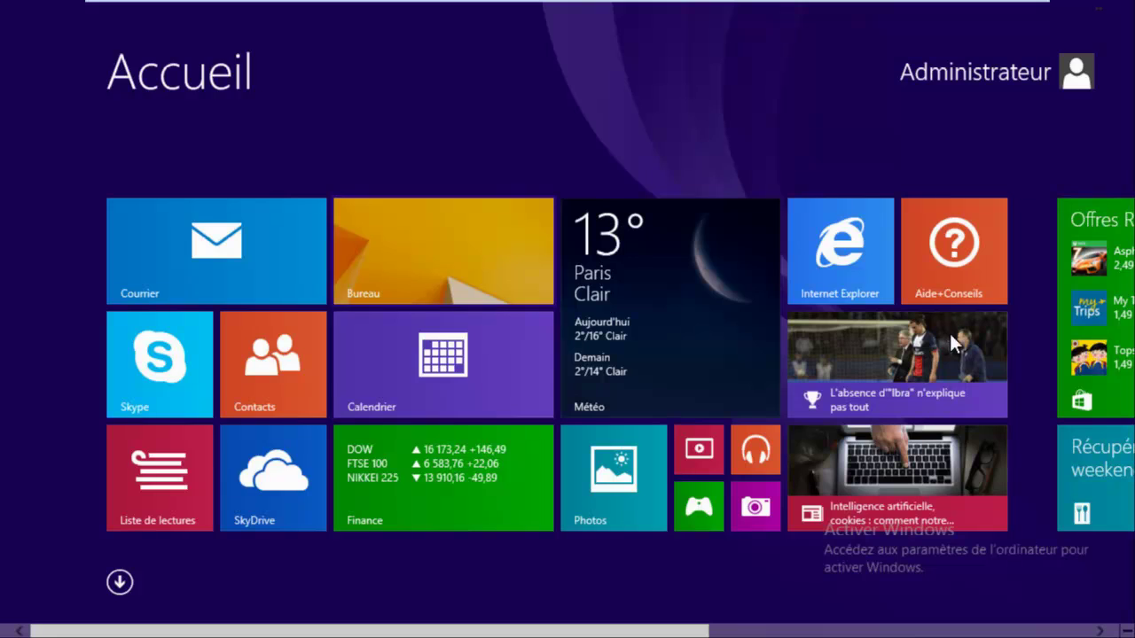
{"action": "key", "text": "super+d"}
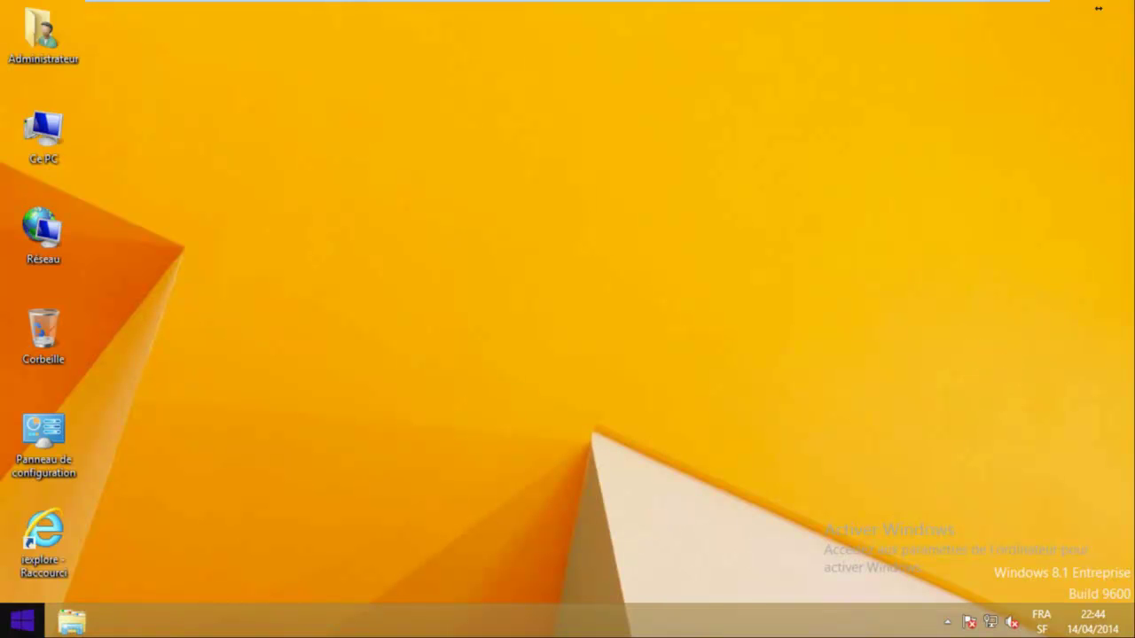
{"action": "left_click", "coordinate": [22, 620]}
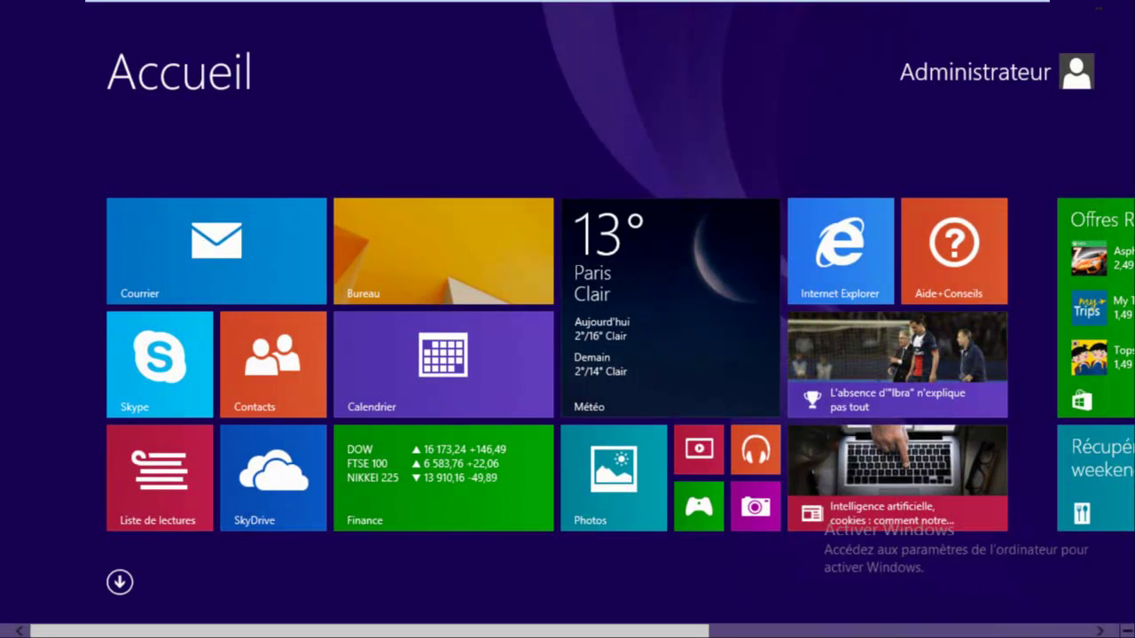
{"action": "key", "text": "super+d"}
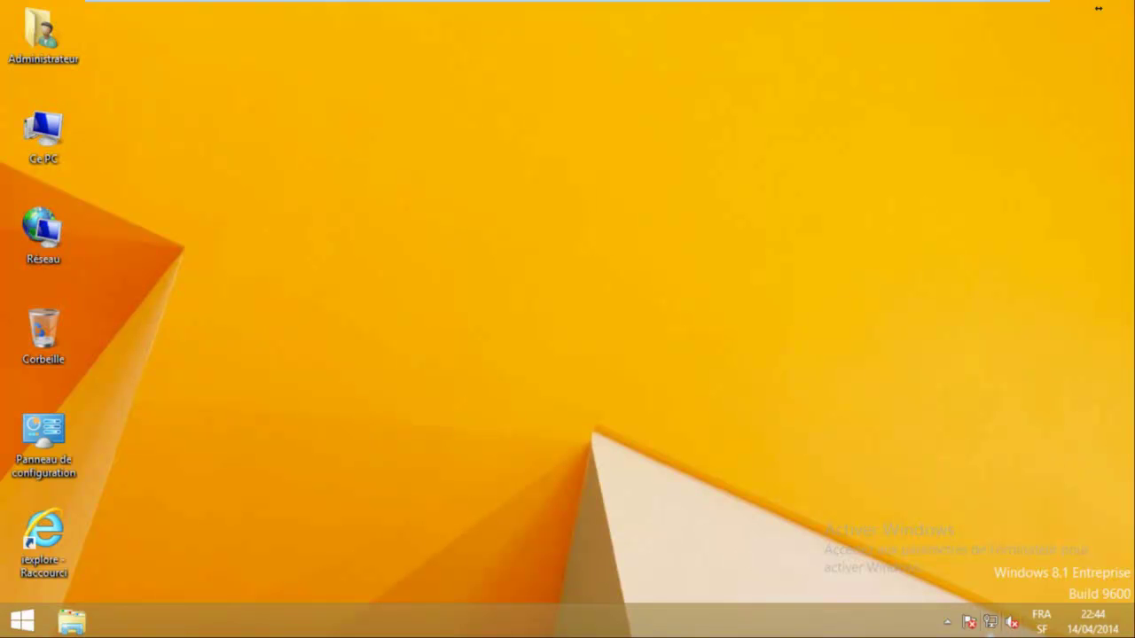
Open Network Connections through the Network and Sharing Center from the tray network icon.
{"action": "right_click", "coordinate": [991, 622]}
{"action": "left_click", "coordinate": [975, 604]}
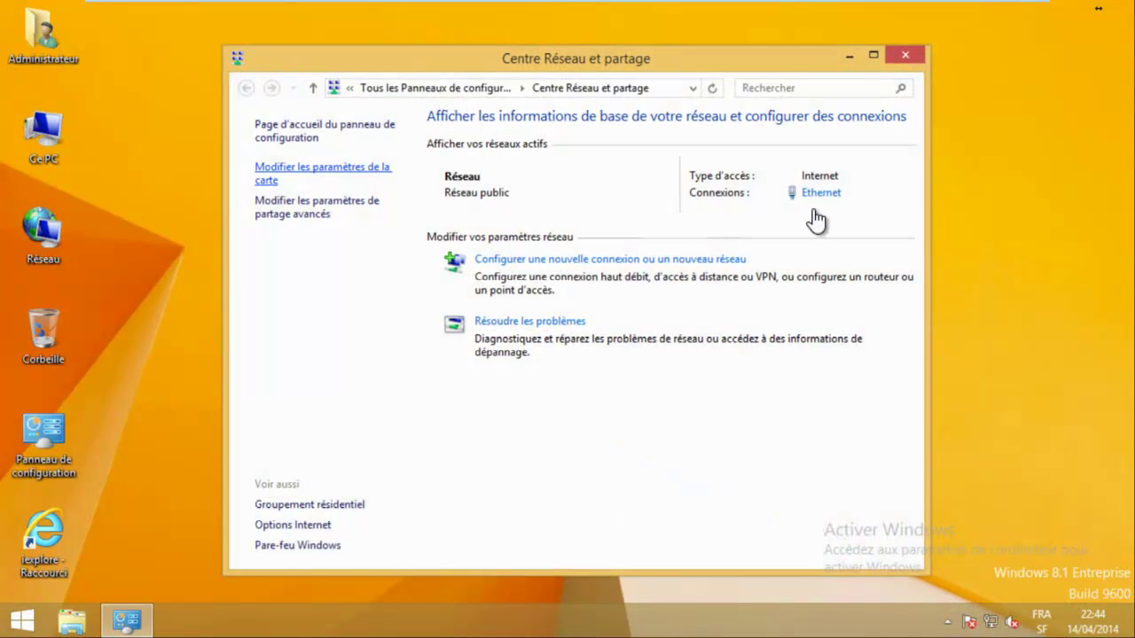
{"action": "key", "text": "Right"}
Review the Ethernet adapter's IPv4 settings without changes.
{"action": "key", "text": "Left"}
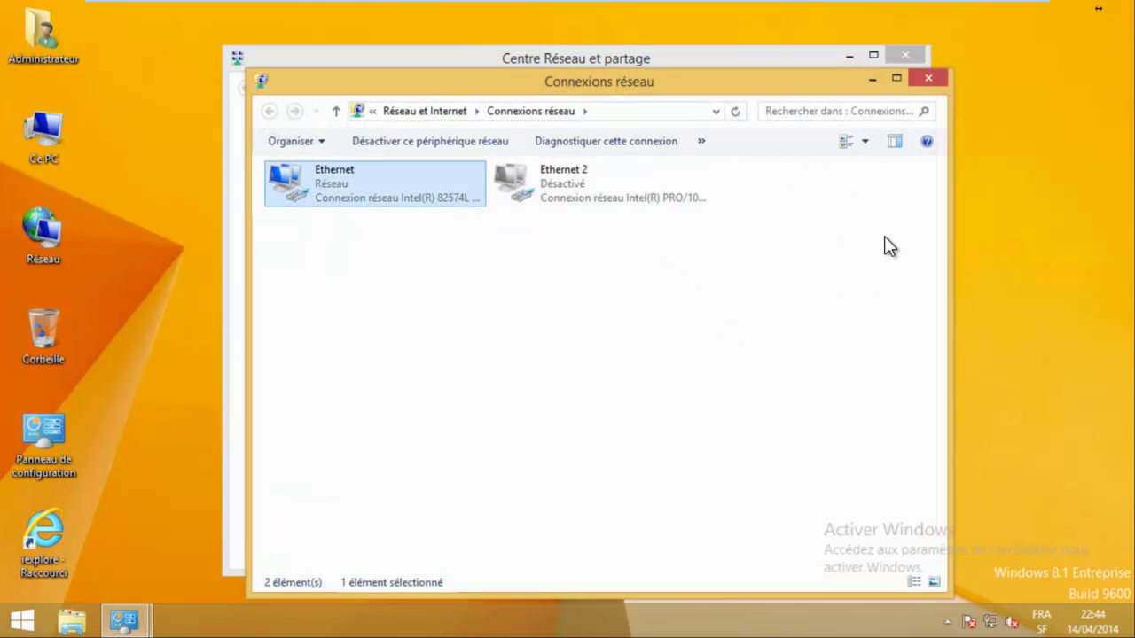
{"action": "key", "text": "shift+F10"}
{"action": "key", "text": "Up"}
{"action": "key", "text": "Up"}
{"action": "key", "text": "Down"}
{"action": "key", "text": "Return"}
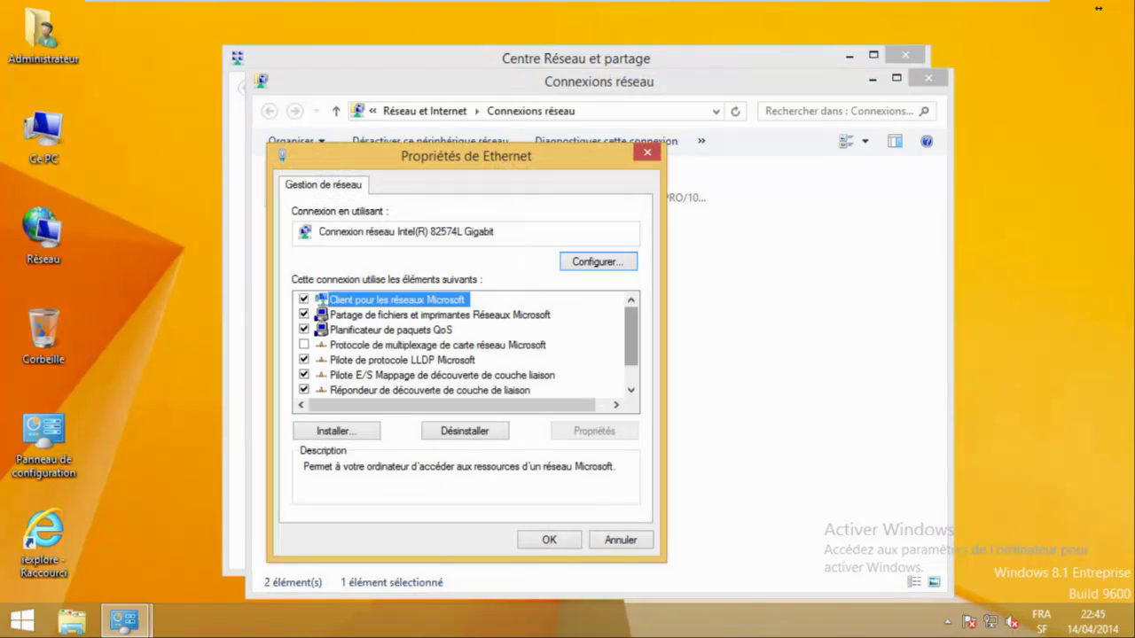
{"action": "key", "text": "Down"}
{"action": "key", "text": "Down"}
{"action": "key", "text": "Down"}
{"action": "key", "text": "Down"}
{"action": "key", "text": "Down"}
{"action": "key", "text": "Down"}
{"action": "key", "text": "Down"}
{"action": "key", "text": "Down"}
{"action": "key", "text": "Return"}
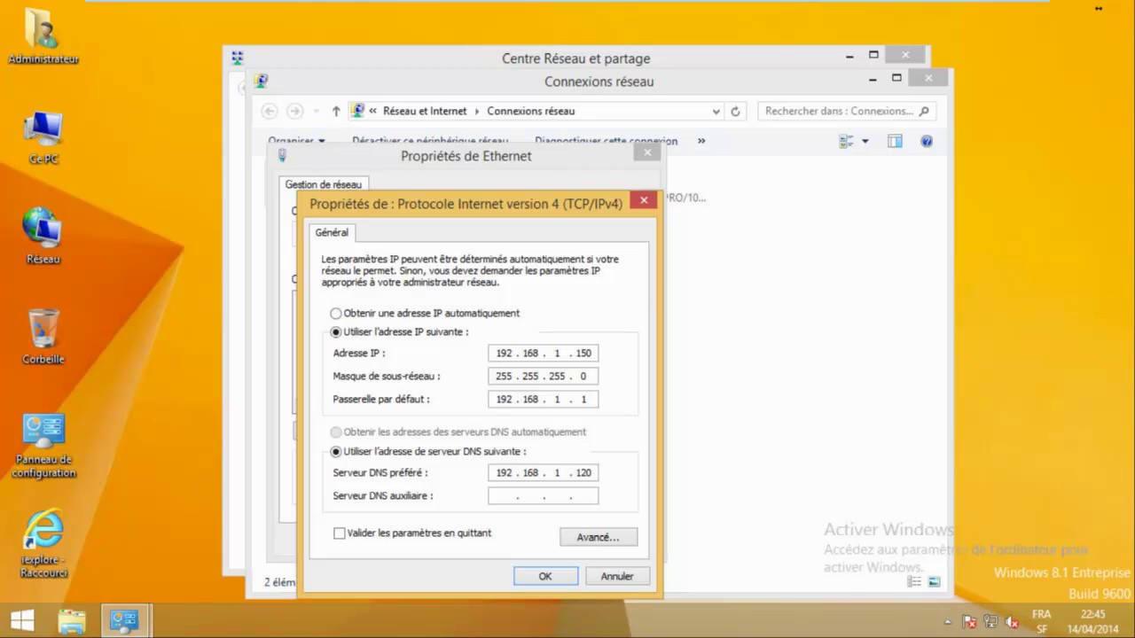
{"action": "key", "text": "Return"}
{"action": "key", "text": "Return"}
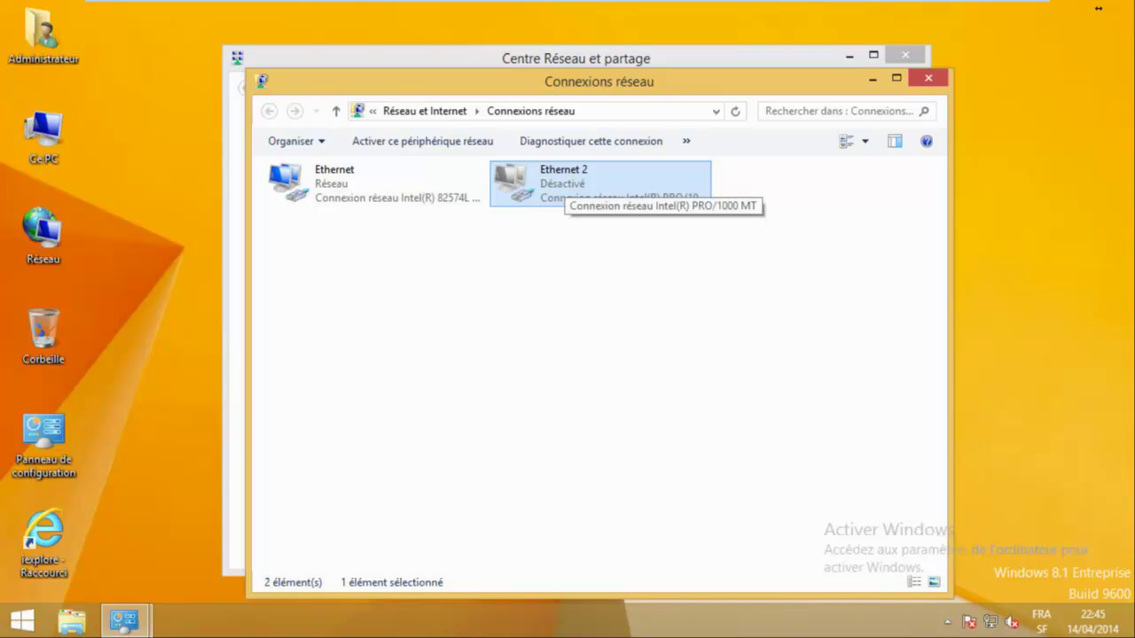
Review the Ethernet 2 adapter's IPv4 settings without changes.
{"action": "right_click", "coordinate": [565, 183]}
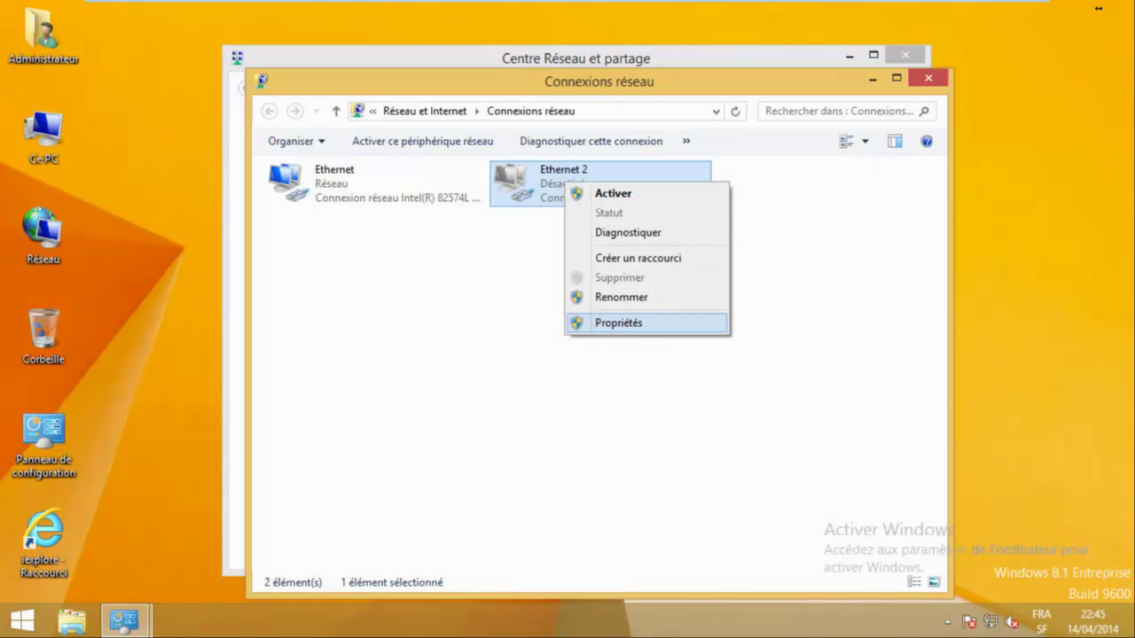
{"action": "left_click", "coordinate": [619, 323]}
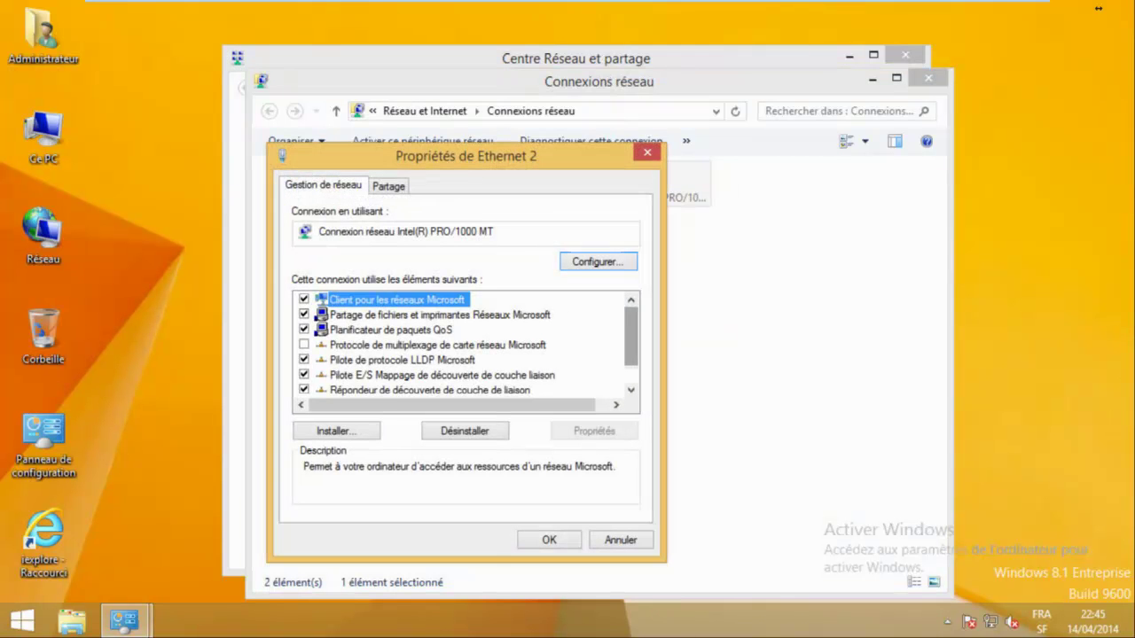
{"action": "key", "text": "End"}
{"action": "left_click", "coordinate": [1028, 488]}
{"action": "key", "text": "alt+r"}
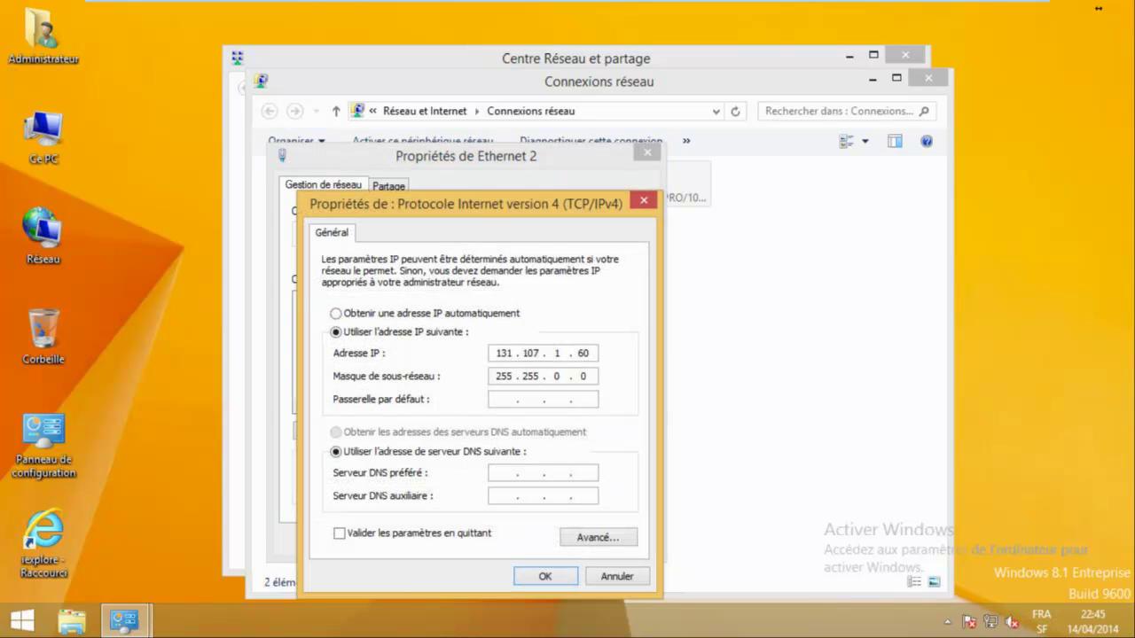
{"action": "key", "text": "Return"}
Disable and re-enable the Ethernet connection so it reconnects to Réseau.
{"action": "key", "text": "Return"}
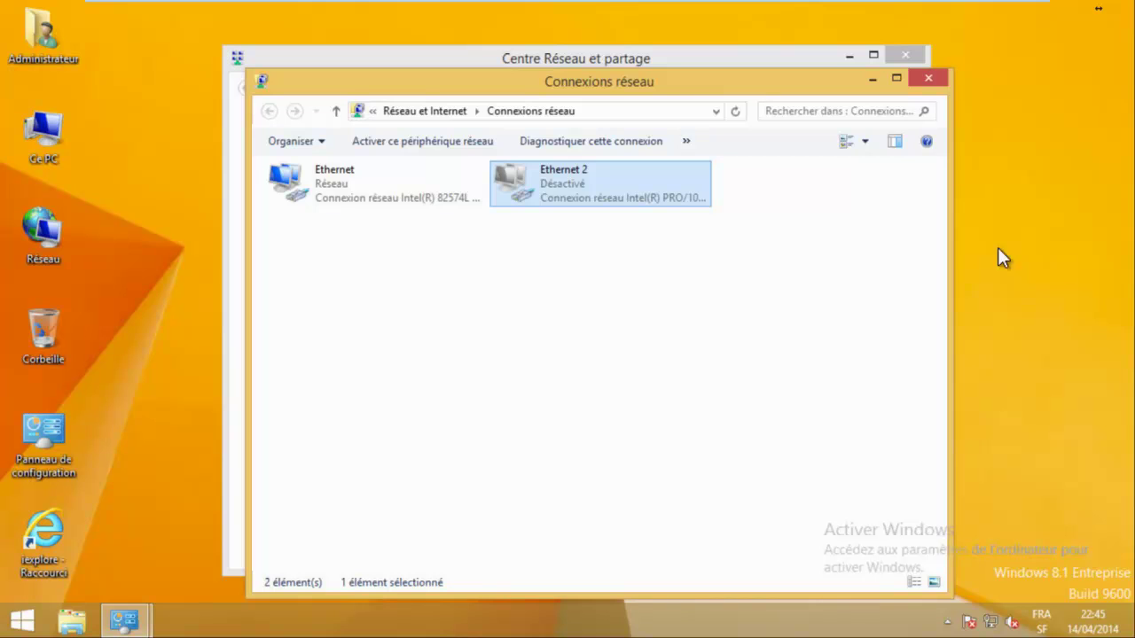
{"action": "key", "text": "Left"}
{"action": "key", "text": "shift+F10"}
{"action": "key", "text": "Return"}
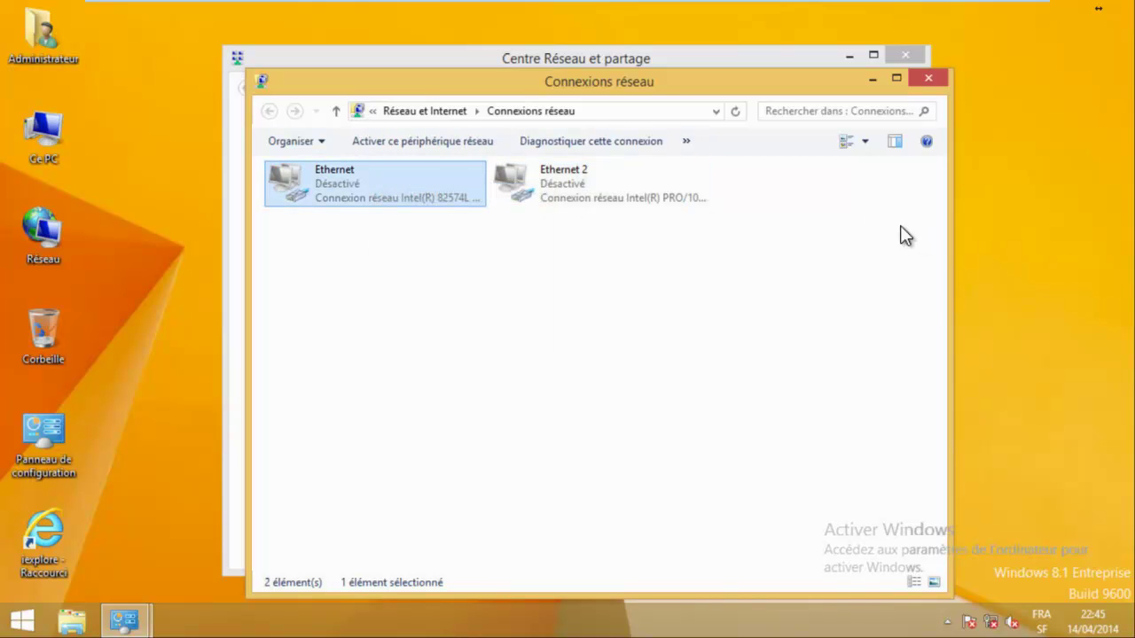
{"action": "key", "text": "shift+F10"}
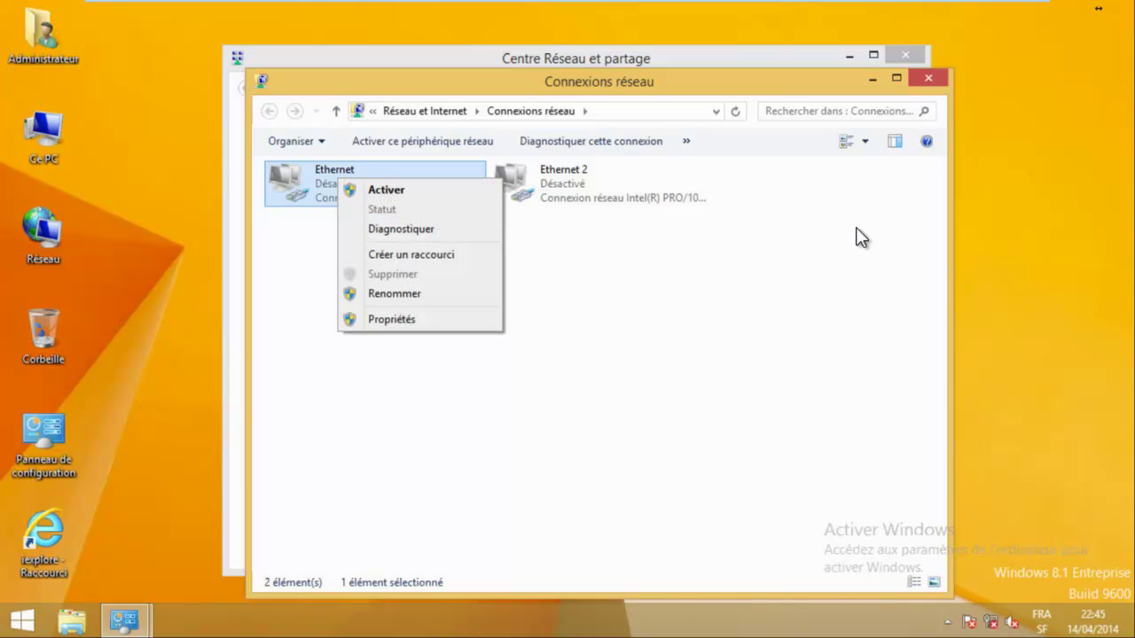
{"action": "key", "text": "Return"}
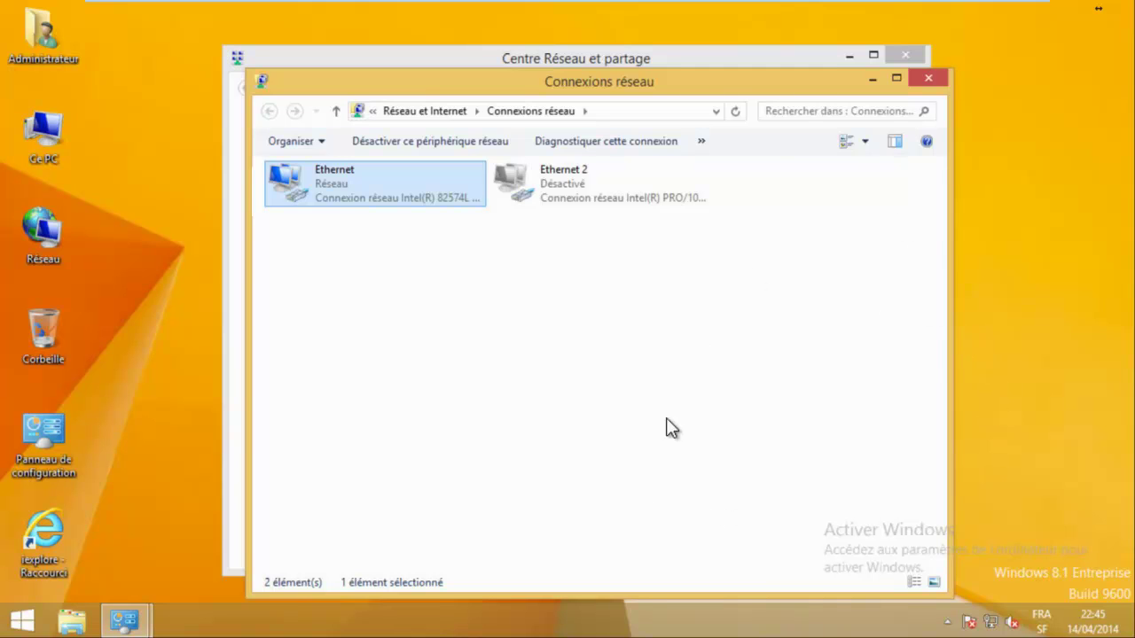
Close the Network and Sharing Center and the network connections windows.
{"action": "key", "text": "alt+Tab"}
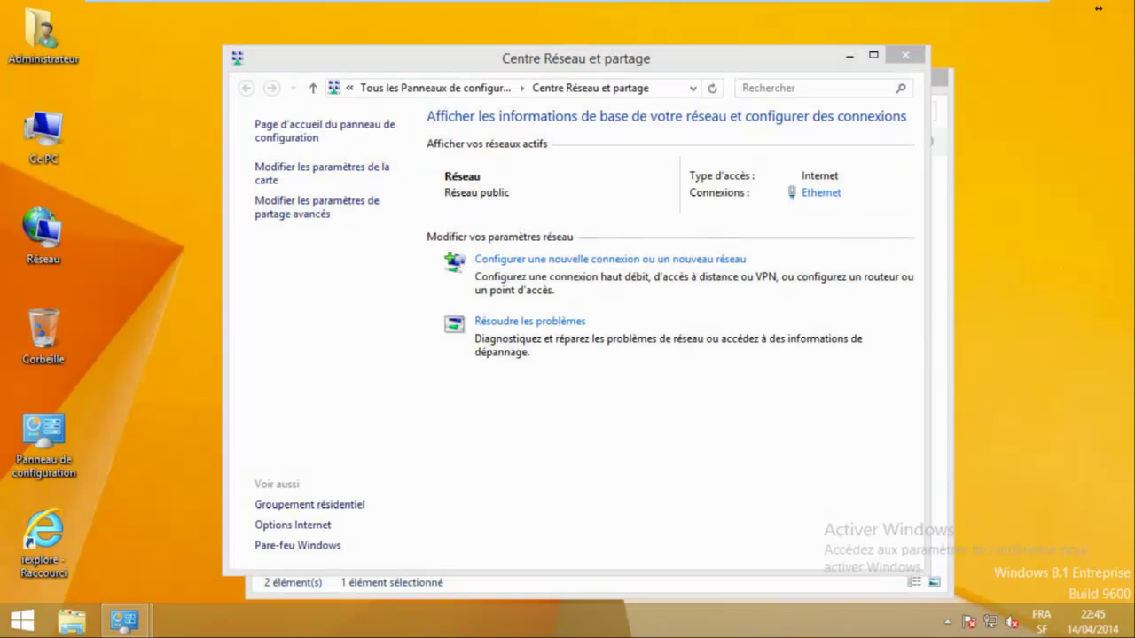
{"action": "left_click", "coordinate": [906, 55]}
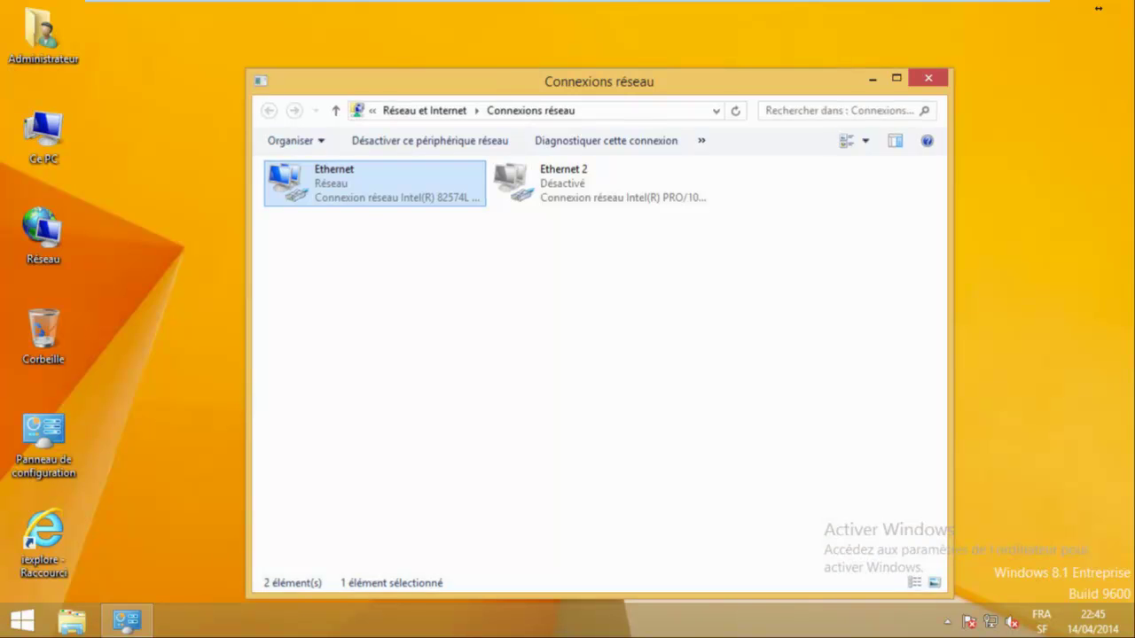
{"action": "key", "text": "alt+F4"}
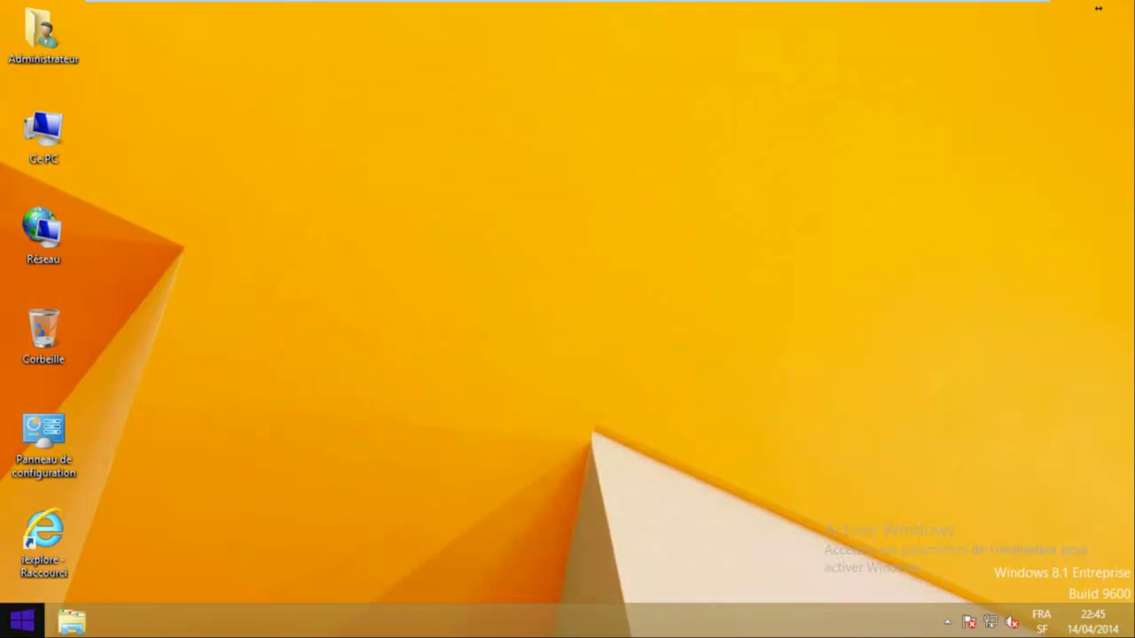
Confirm in System that wks1 is joined to the alphorm.lab domain, then close it.
{"action": "key", "text": "super+x"}
{"action": "key", "text": "Down"}
{"action": "key", "text": "Down"}
{"action": "key", "text": "Down"}
{"action": "key", "text": "Down"}
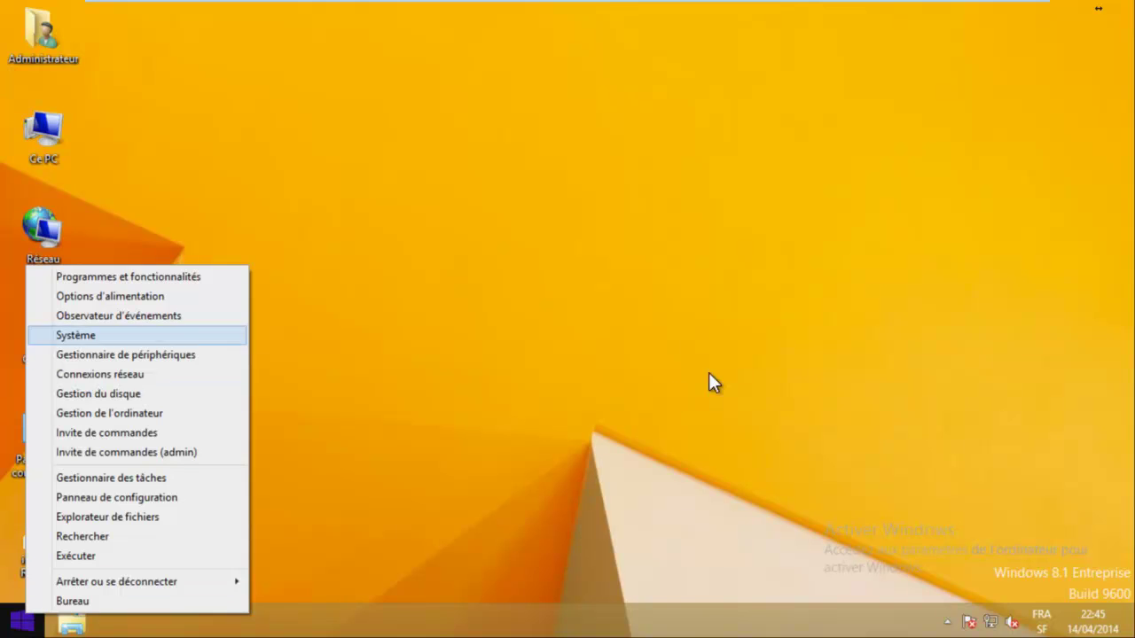
{"action": "key", "text": "Return"}
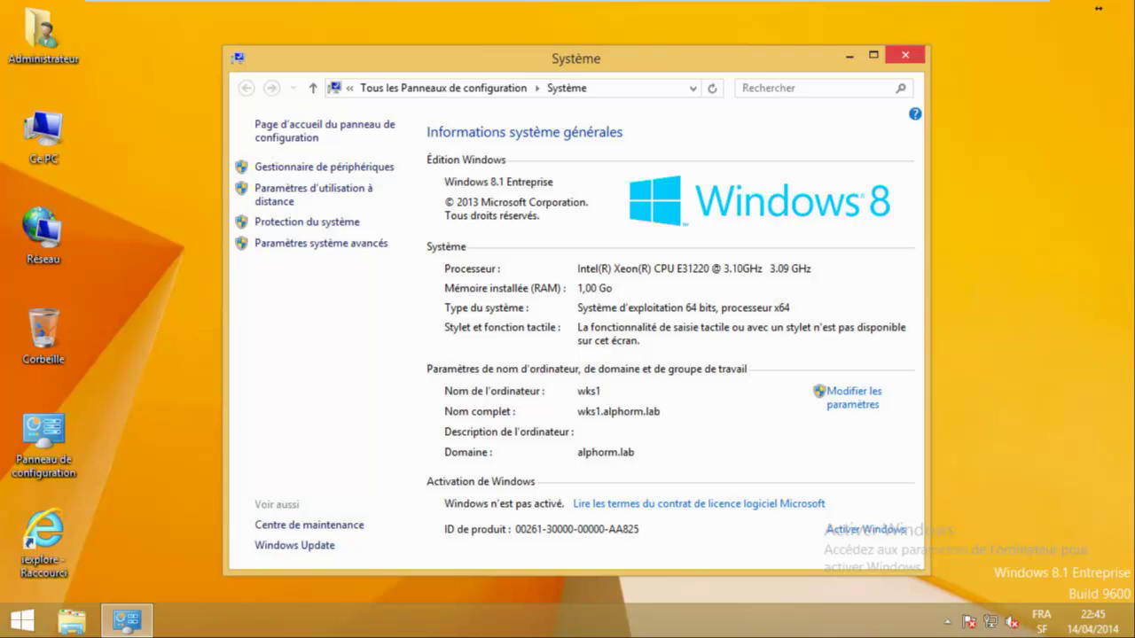
{"action": "key", "text": "alt+F4"}
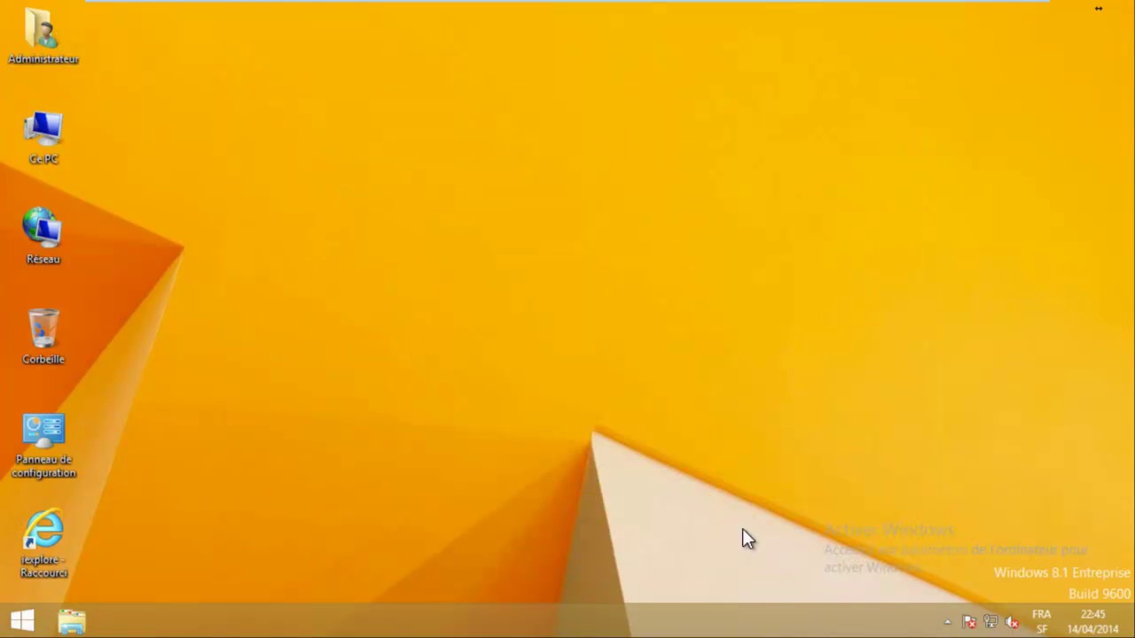
{"action": "key", "text": "super"}
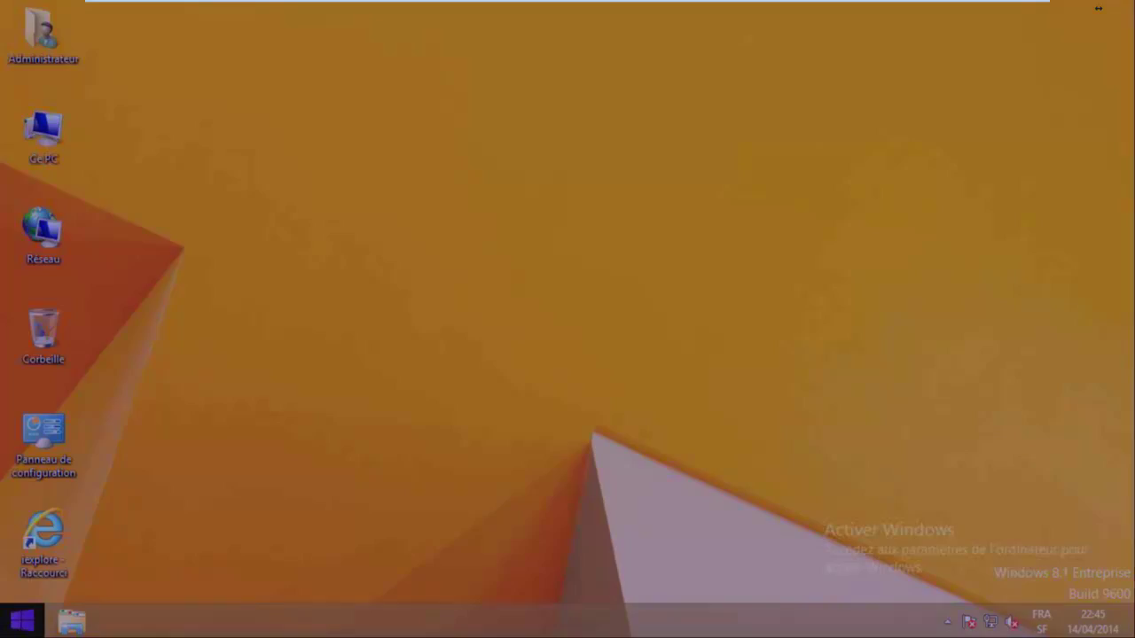
{"action": "key", "text": "super"}
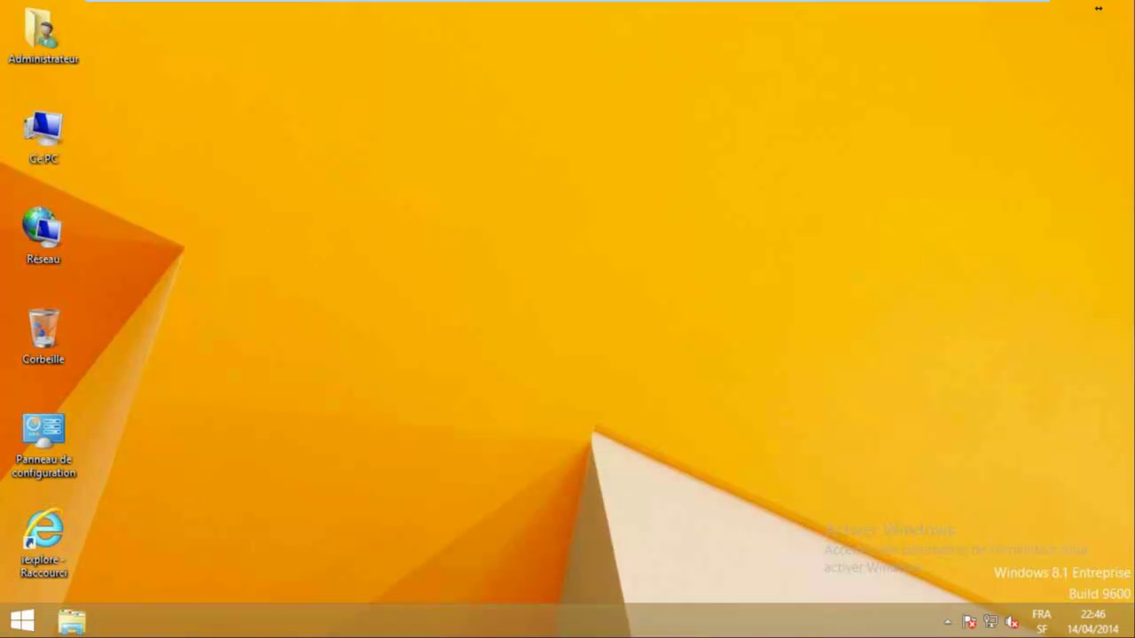
{"action": "key", "text": "super+x"}
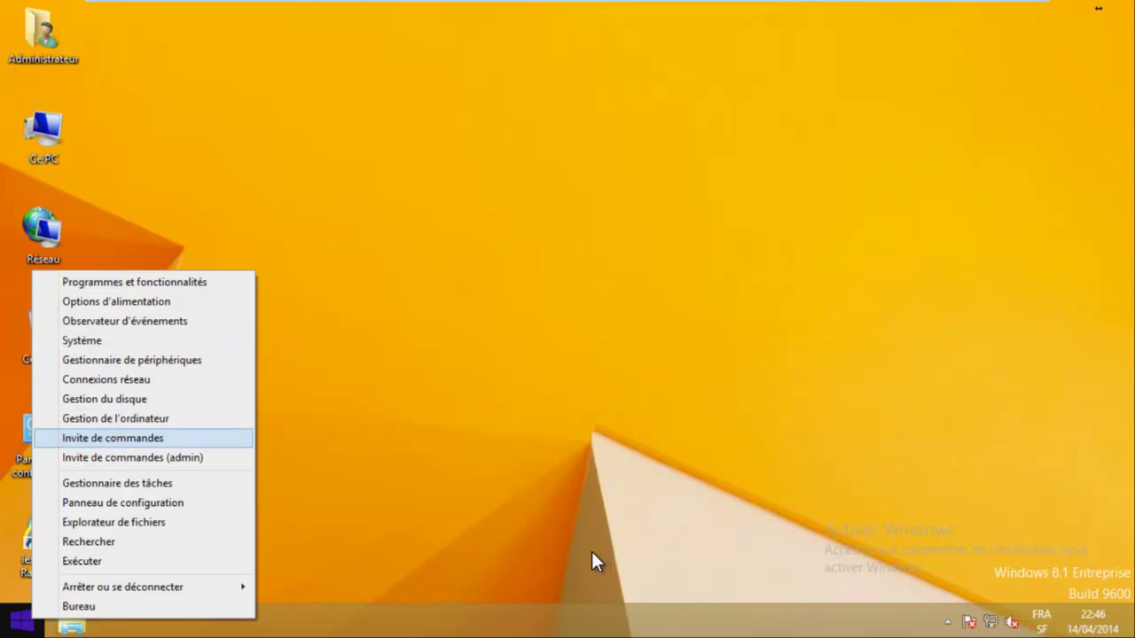
Open an administrator Command Prompt from the Win+X menu.
{"action": "key", "text": "Return"}
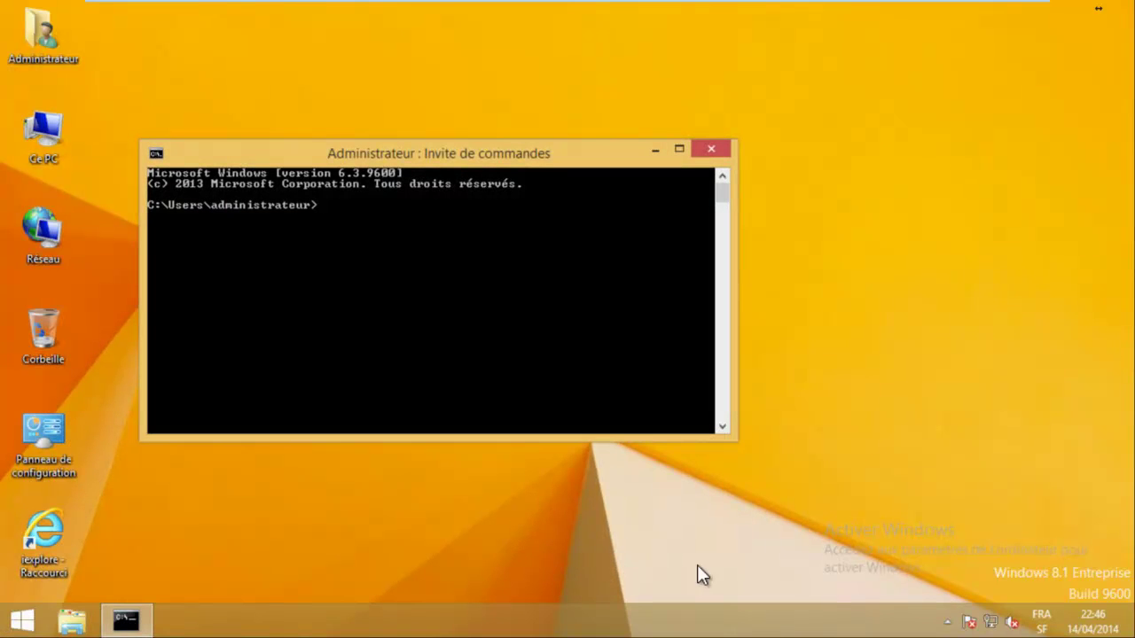
{"action": "key", "text": "alt+F4"}
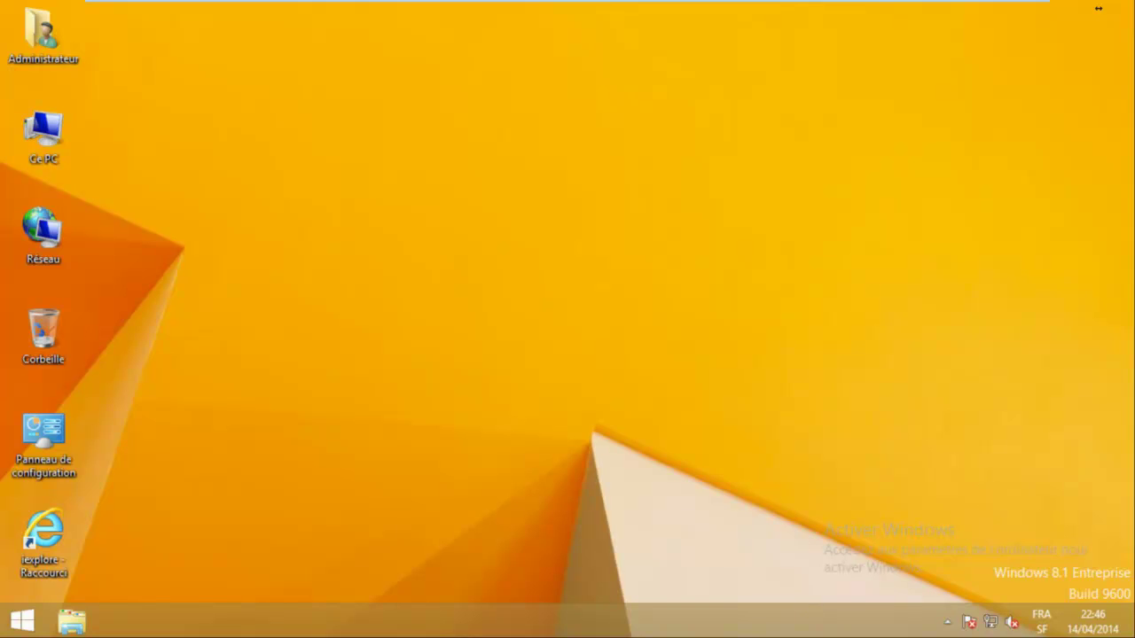
{"action": "key", "text": "super+x"}
{"action": "key", "text": "Up"}
{"action": "key", "text": "Up"}
{"action": "key", "text": "Up"}
{"action": "key", "text": "Up"}
{"action": "key", "text": "Up"}
{"action": "key", "text": "Up"}
{"action": "key", "text": "Up"}
{"action": "key", "text": "Up"}
{"action": "key", "text": "Up"}
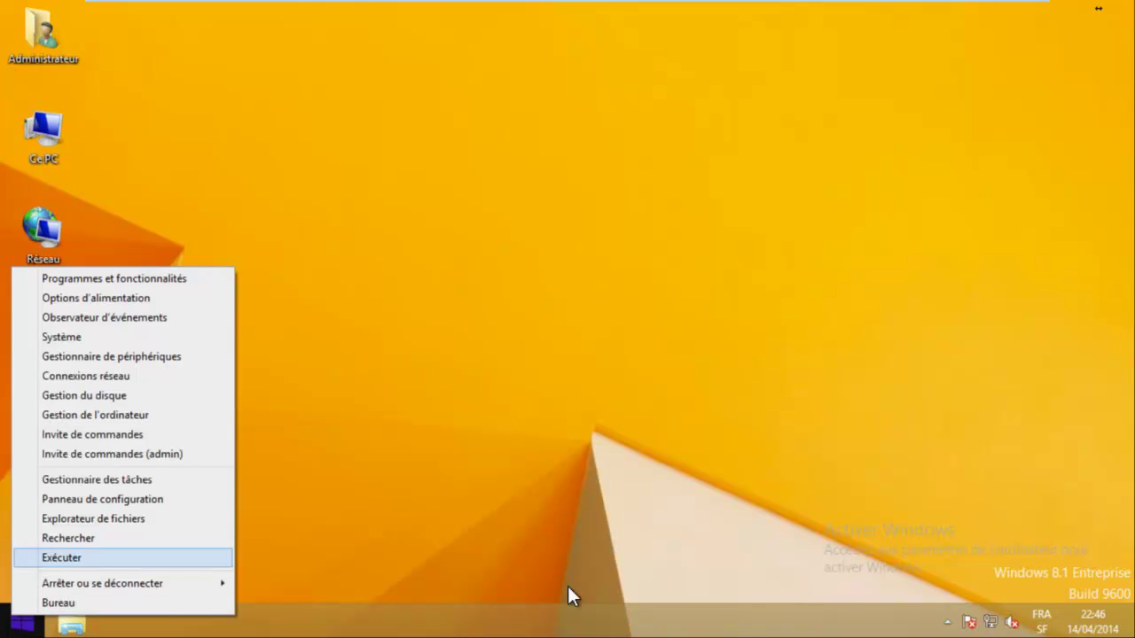
{"action": "key", "text": "Return"}
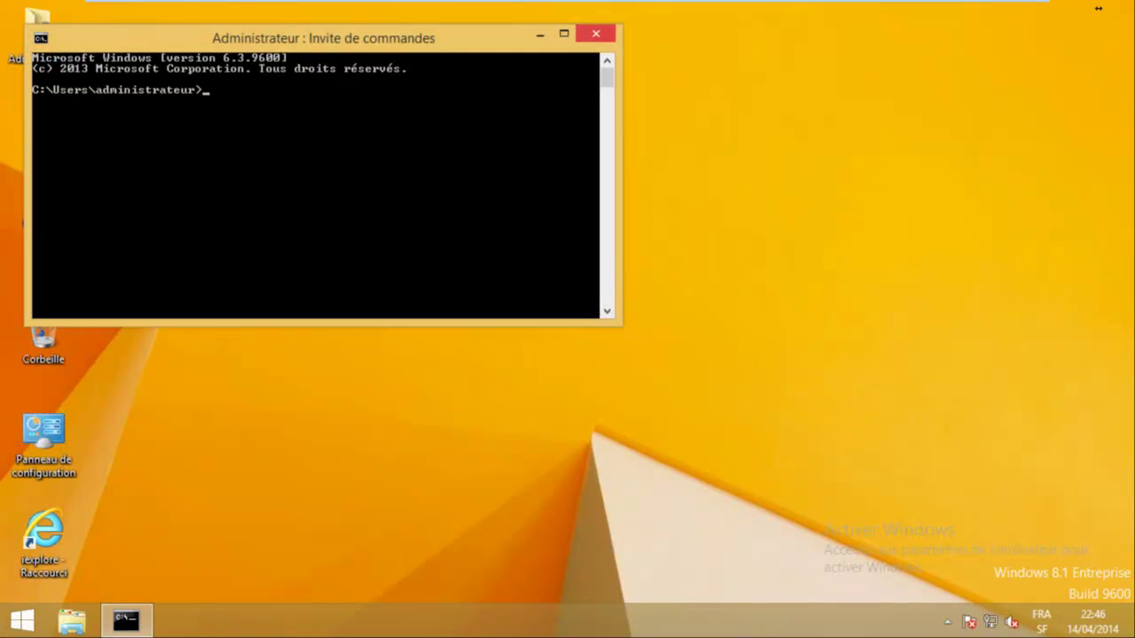
{"action": "key", "text": "alt+F4"}
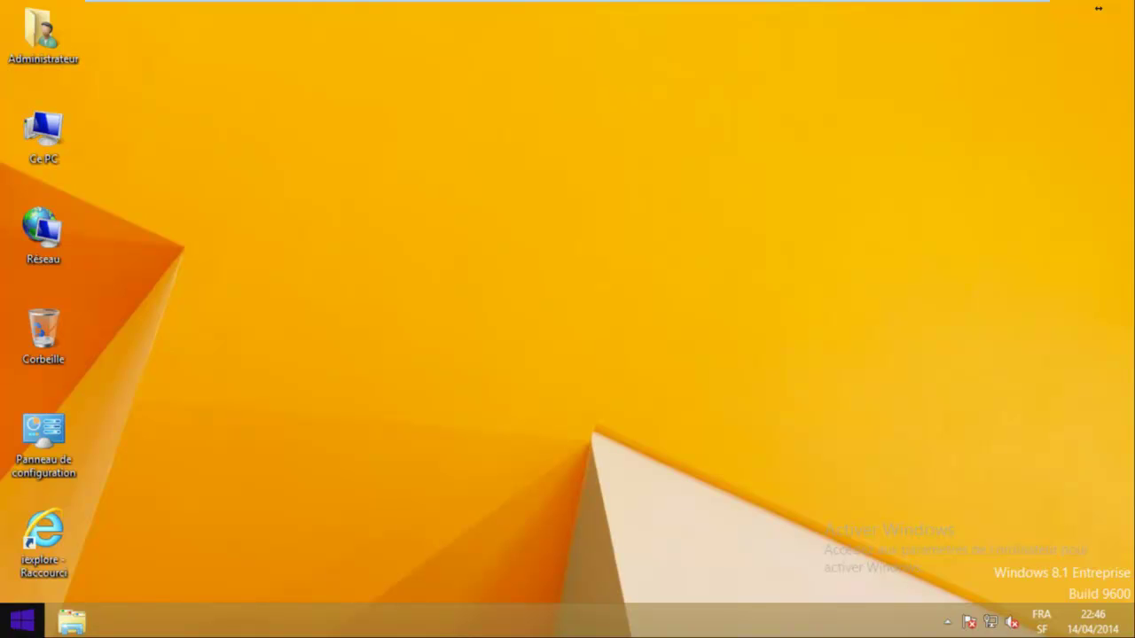
{"action": "key", "text": "super+x"}
{"action": "key", "text": "Up"}
{"action": "key", "text": "Up"}
{"action": "key", "text": "Up"}
{"action": "key", "text": "Up"}
{"action": "key", "text": "Up"}
{"action": "key", "text": "Up"}
{"action": "key", "text": "Up"}
{"action": "key", "text": "Up"}
{"action": "key", "text": "Up"}
{"action": "key", "text": "Down"}
{"action": "key", "text": "Return"}
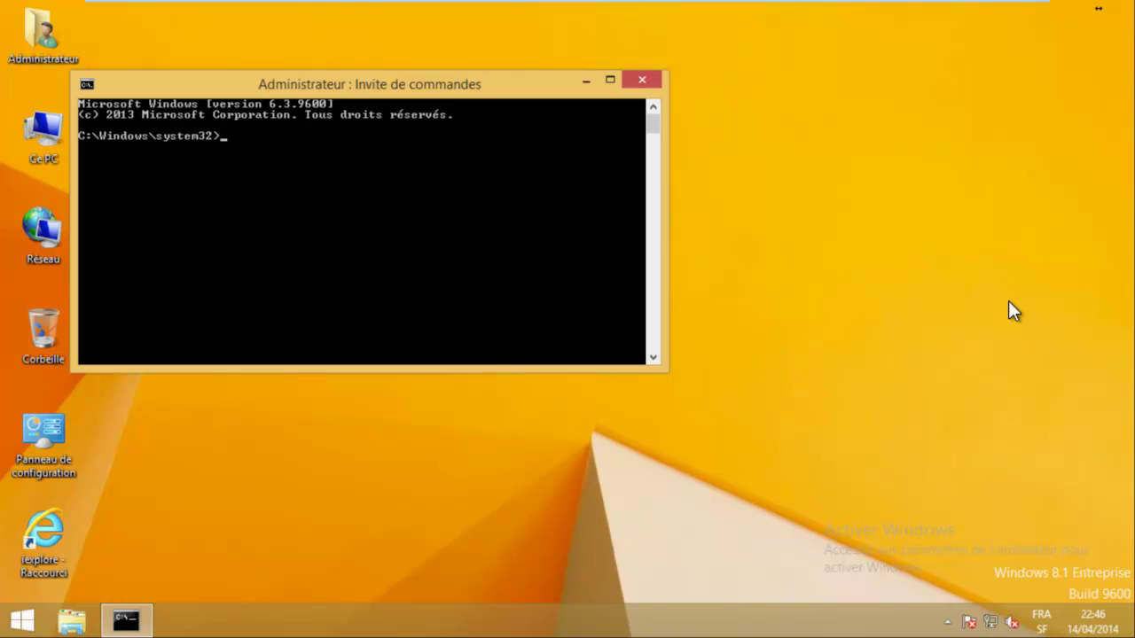
Run ipconfig, cls and gpupdate /force, which fails without a domain controller, then close.
{"action": "type", "text": "ipconfig"}
{"action": "key", "text": "Return"}
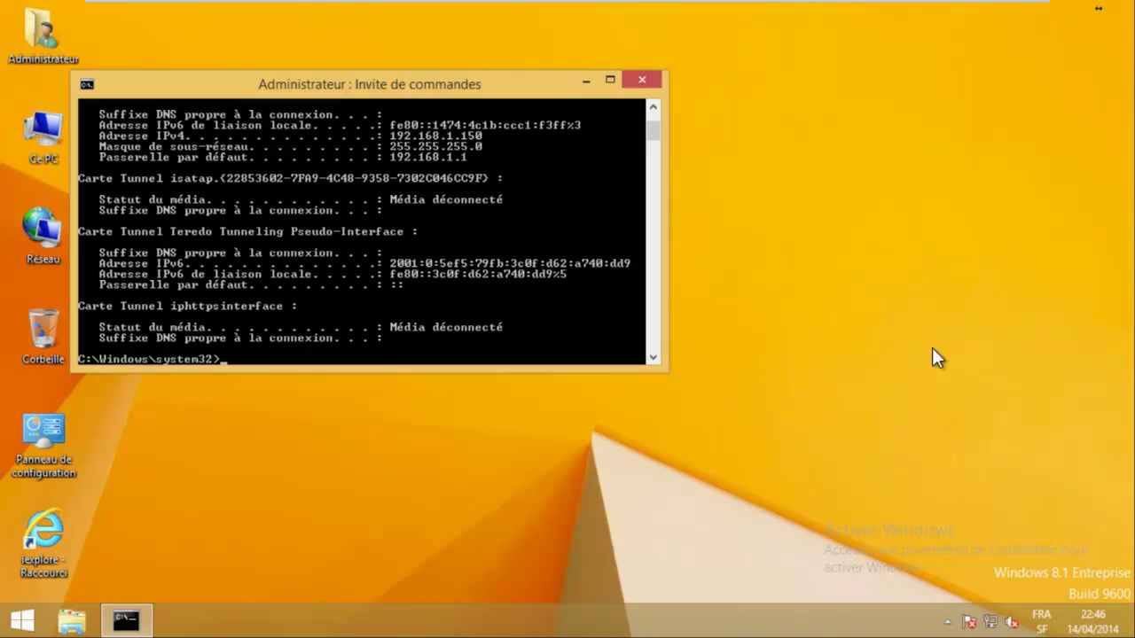
{"action": "type", "text": "ls"}
{"action": "key", "text": "Return"}
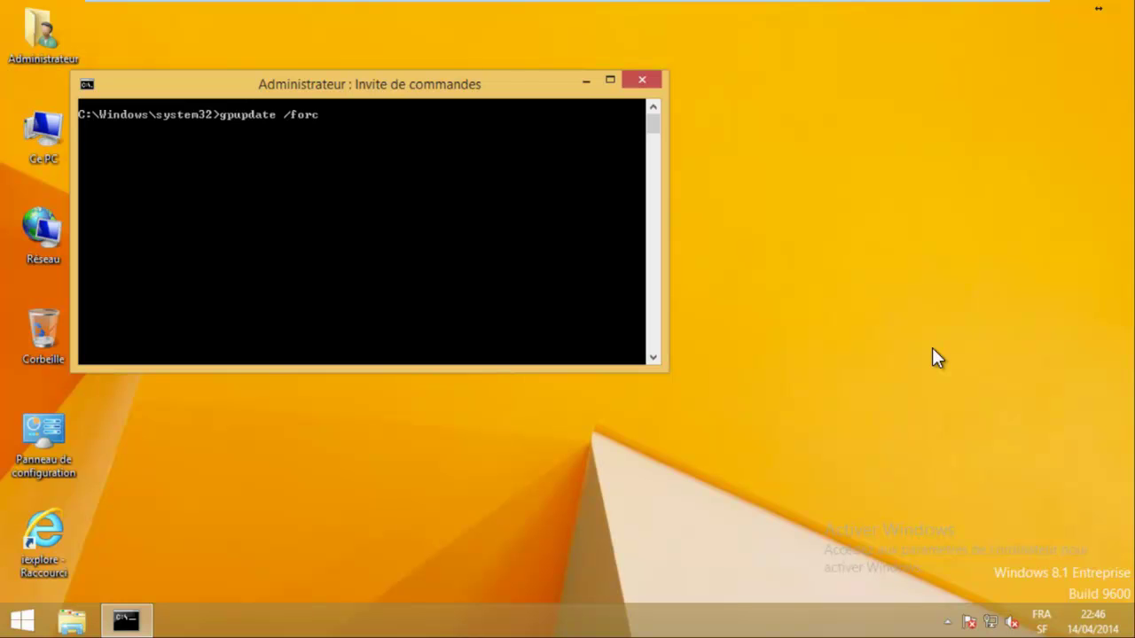
{"action": "type", "text": "e"}
{"action": "key", "text": "Return"}
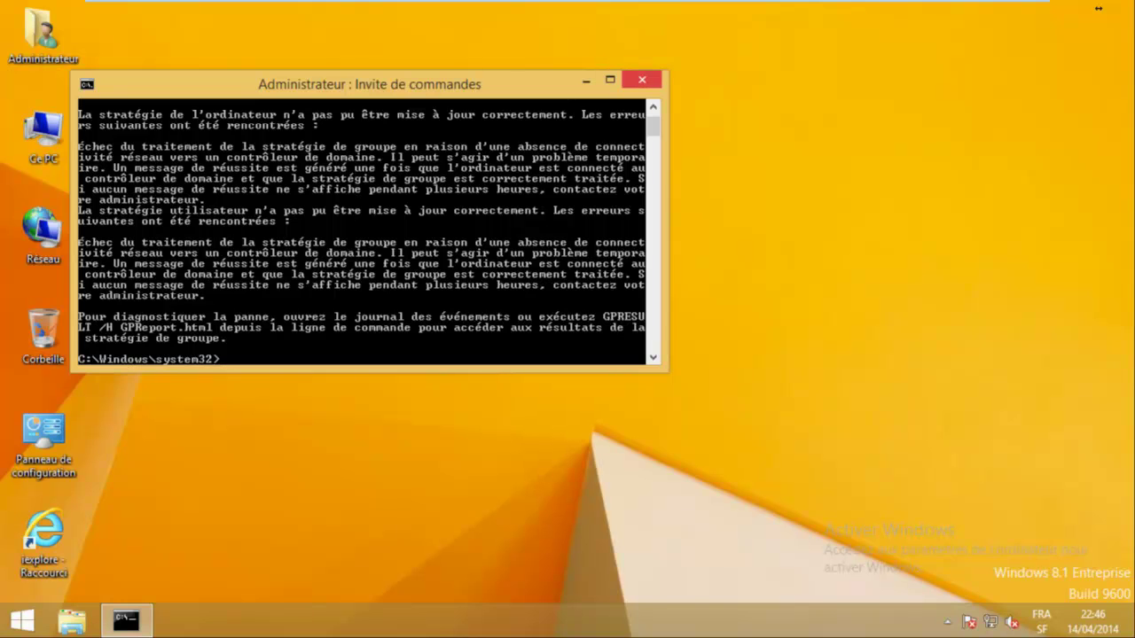
{"action": "left_click", "coordinate": [642, 80]}
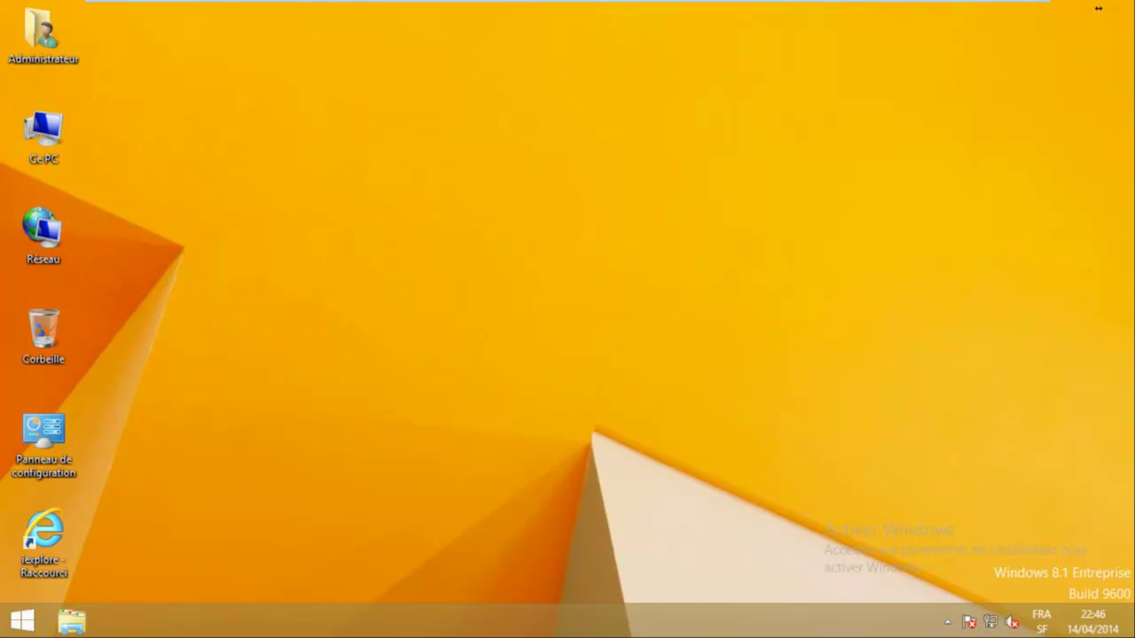
Restart the client computer from the Win+X shutdown options.
{"action": "left_click", "coordinate": [22, 621]}
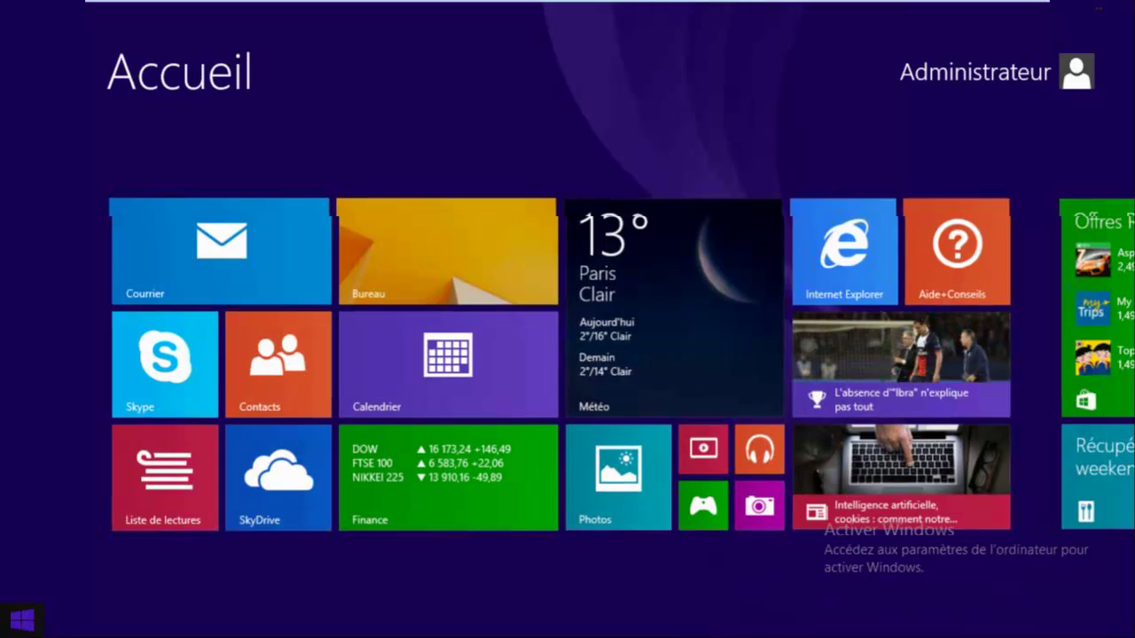
{"action": "key", "text": "super"}
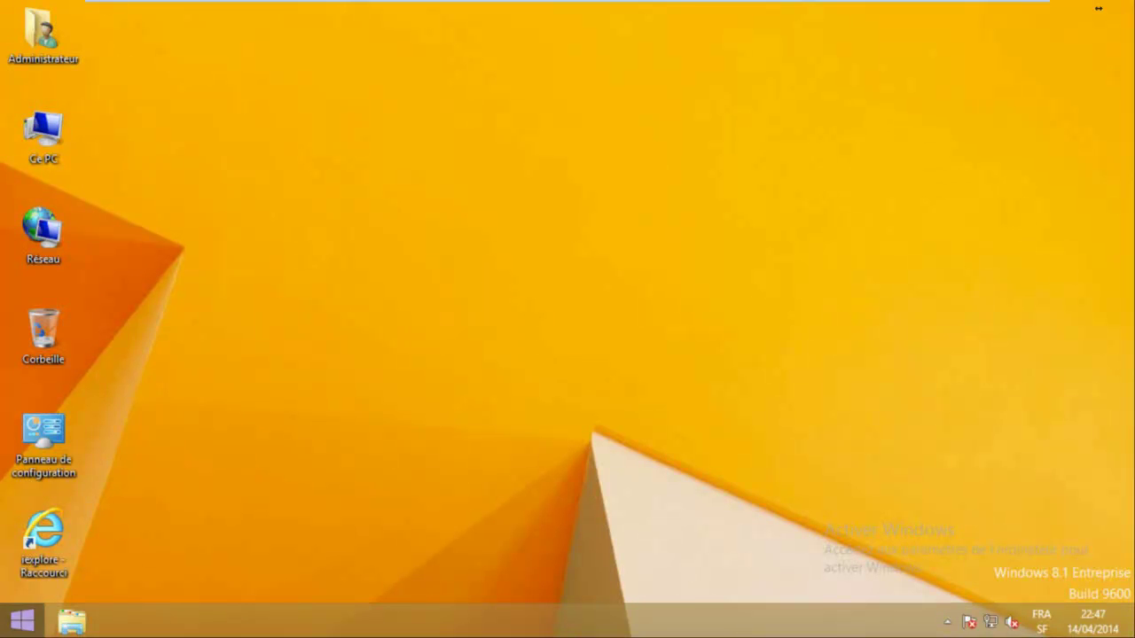
{"action": "key", "text": "super+x"}
{"action": "key", "text": "Down"}
{"action": "key", "text": "Down"}
{"action": "key", "text": "Down"}
{"action": "key", "text": "Down"}
{"action": "key", "text": "Down"}
{"action": "key", "text": "Down"}
{"action": "key", "text": "Down"}
{"action": "key", "text": "Down"}
{"action": "key", "text": "Down"}
{"action": "key", "text": "Down"}
{"action": "key", "text": "Down"}
{"action": "key", "text": "Down"}
{"action": "key", "text": "Down"}
{"action": "key", "text": "Down"}
{"action": "key", "text": "Down"}
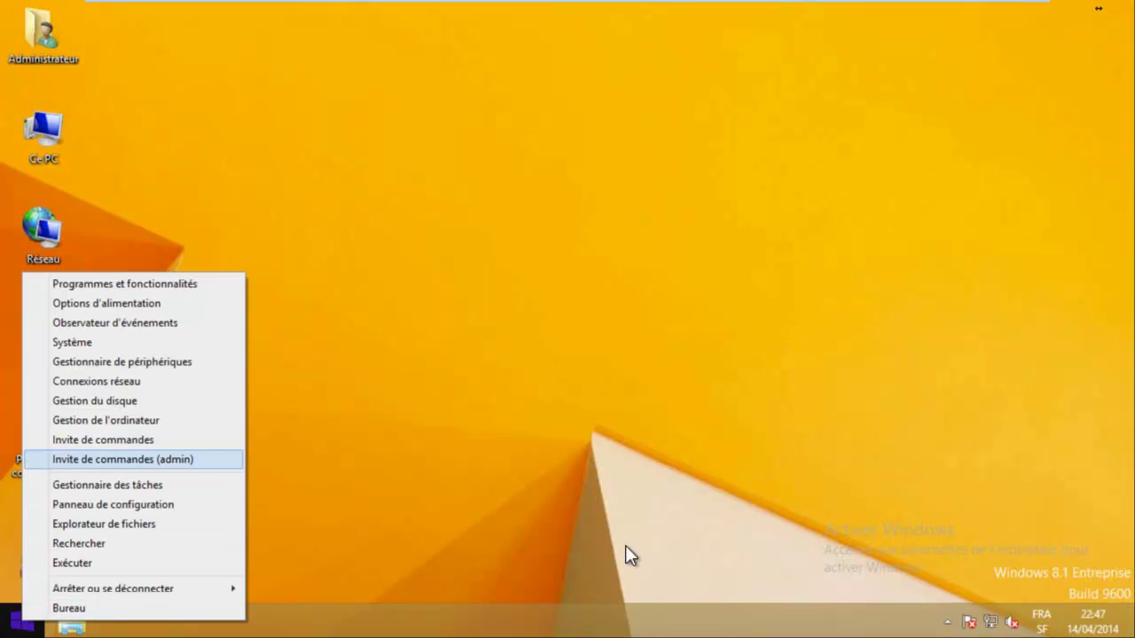
{"action": "key", "text": "Down"}
{"action": "key", "text": "Right"}
{"action": "key", "text": "Up"}
{"action": "key", "text": "Up"}
{"action": "key", "text": "Up"}
{"action": "key", "text": "Down"}
{"action": "key", "text": "Down"}
{"action": "key", "text": "Down"}
{"action": "key", "text": "Return"}
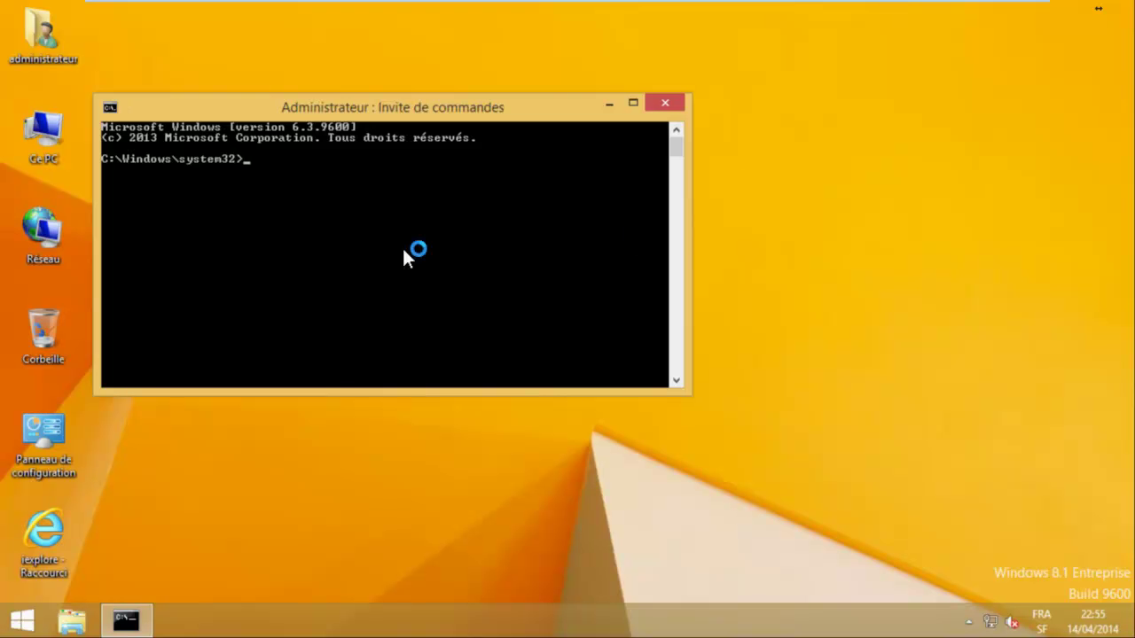
Run gpupdate /force in the administrator Command Prompt after the reboot.
{"action": "type", "text": "gp"}
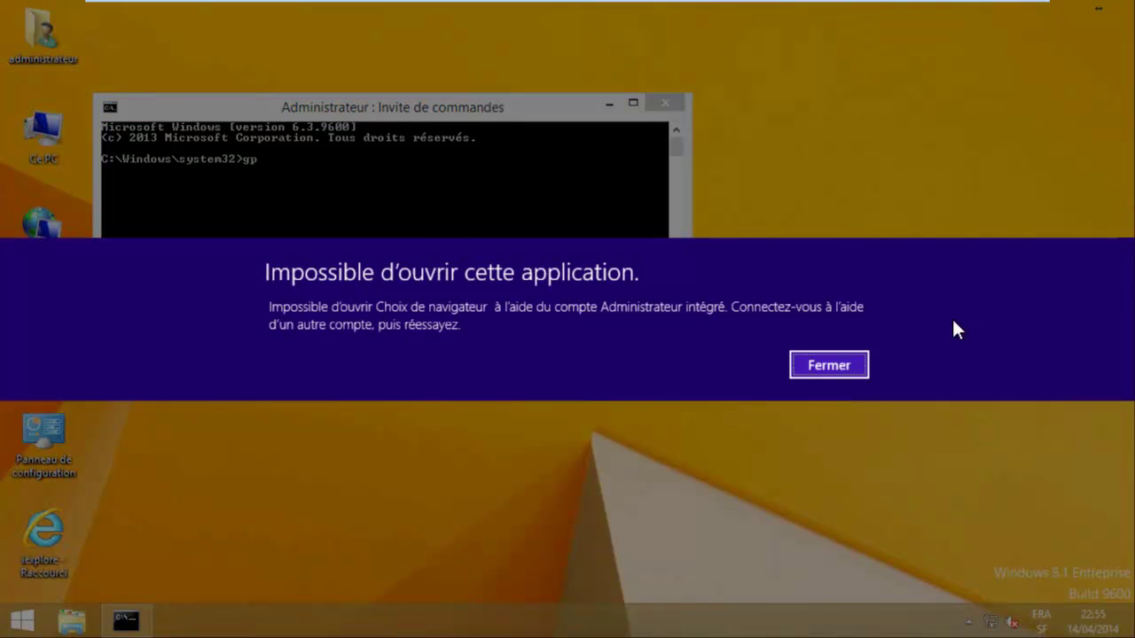
{"action": "key", "text": "Escape"}
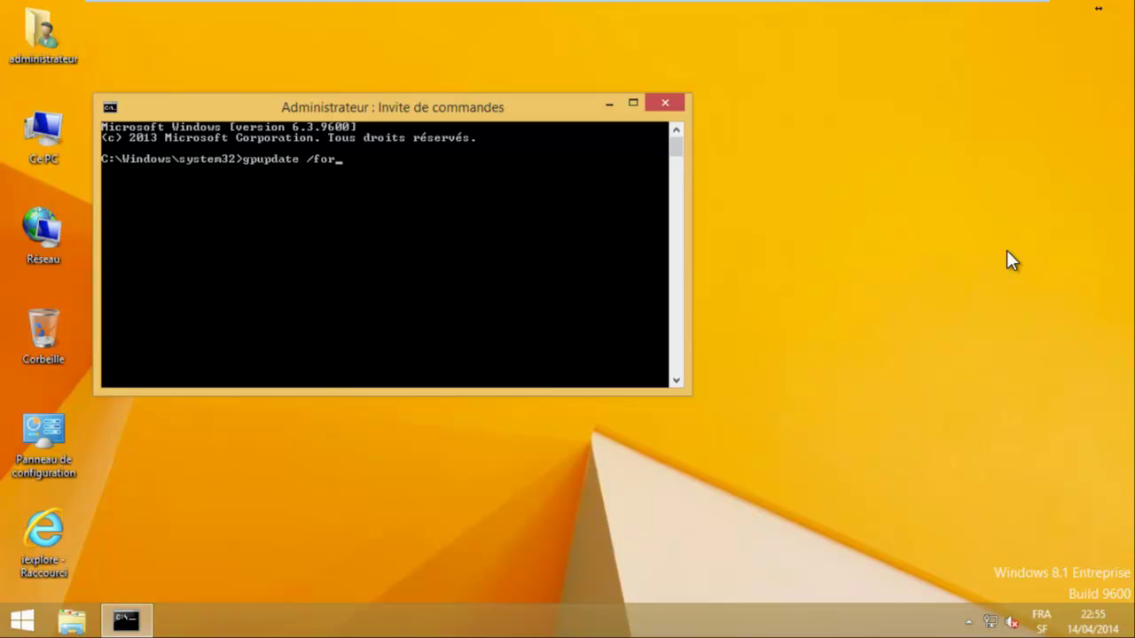
{"action": "type", "text": "ce"}
{"action": "key", "text": "Return"}
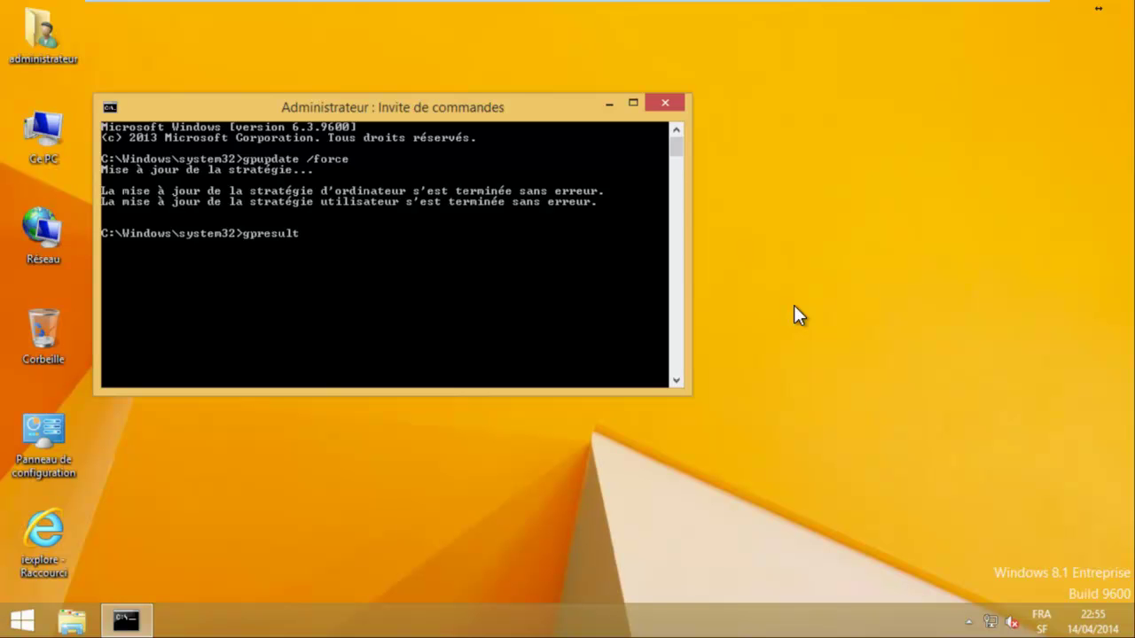
Run gpresult /r to see the refused DirectAccess GPOs, close it, and switch to Routeur.
{"action": "key", "text": "Return"}
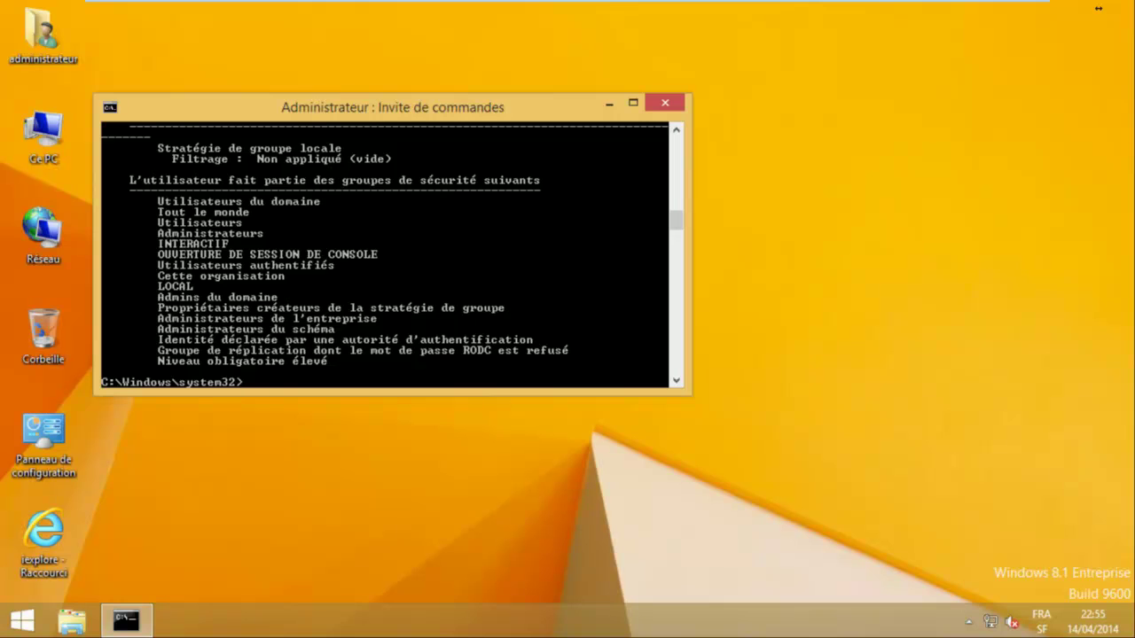
{"action": "scroll", "coordinate": [385, 255], "scroll_direction": "up", "scroll_amount": 10}
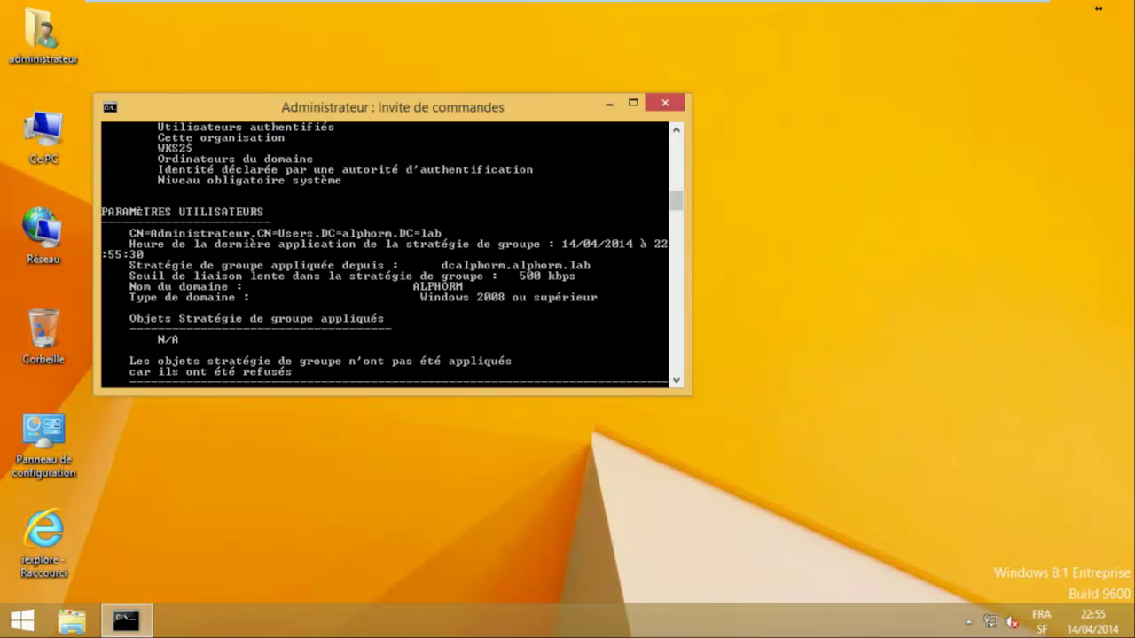
{"action": "scroll", "coordinate": [385, 255], "scroll_direction": "up", "scroll_amount": 8}
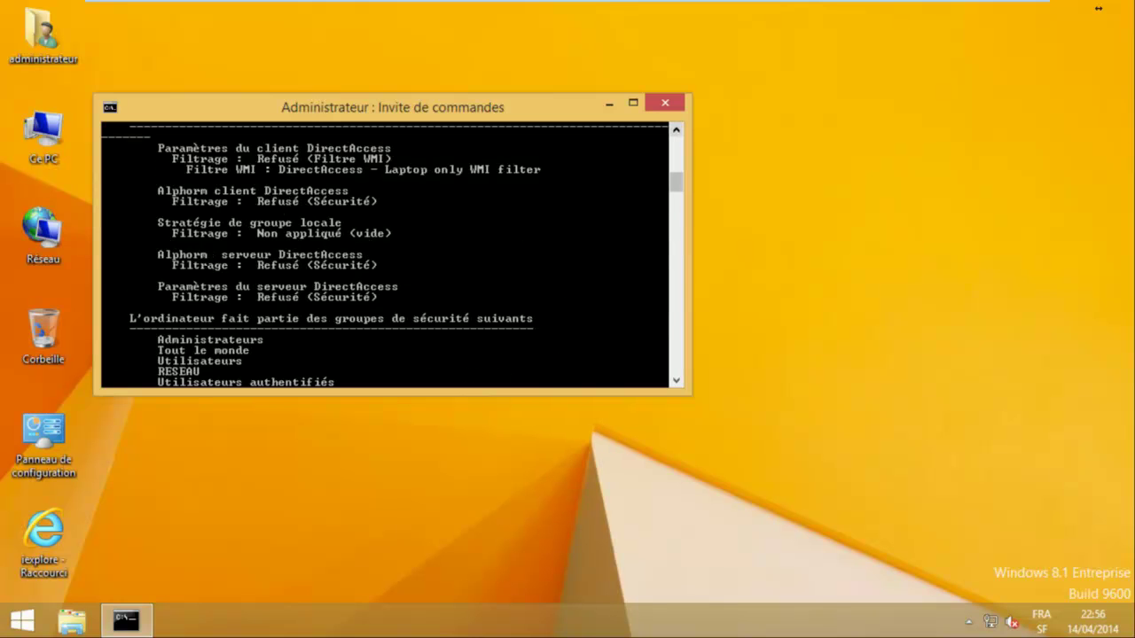
{"action": "scroll", "coordinate": [385, 254], "scroll_direction": "up", "scroll_amount": 1}
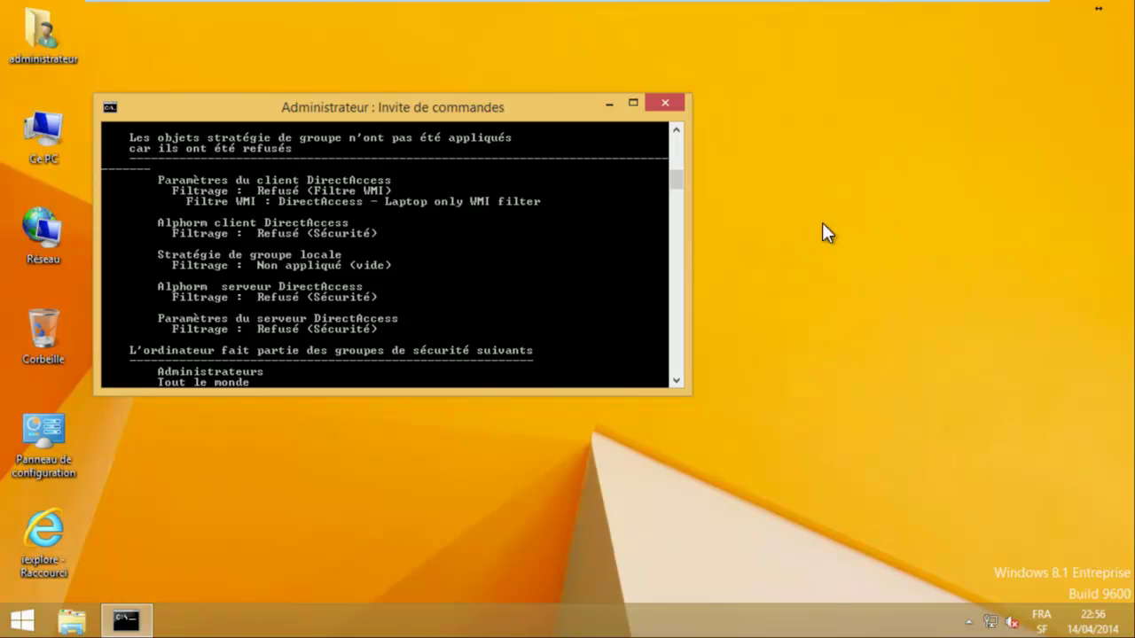
{"action": "scroll", "coordinate": [393, 255], "scroll_direction": "up", "scroll_amount": 1}
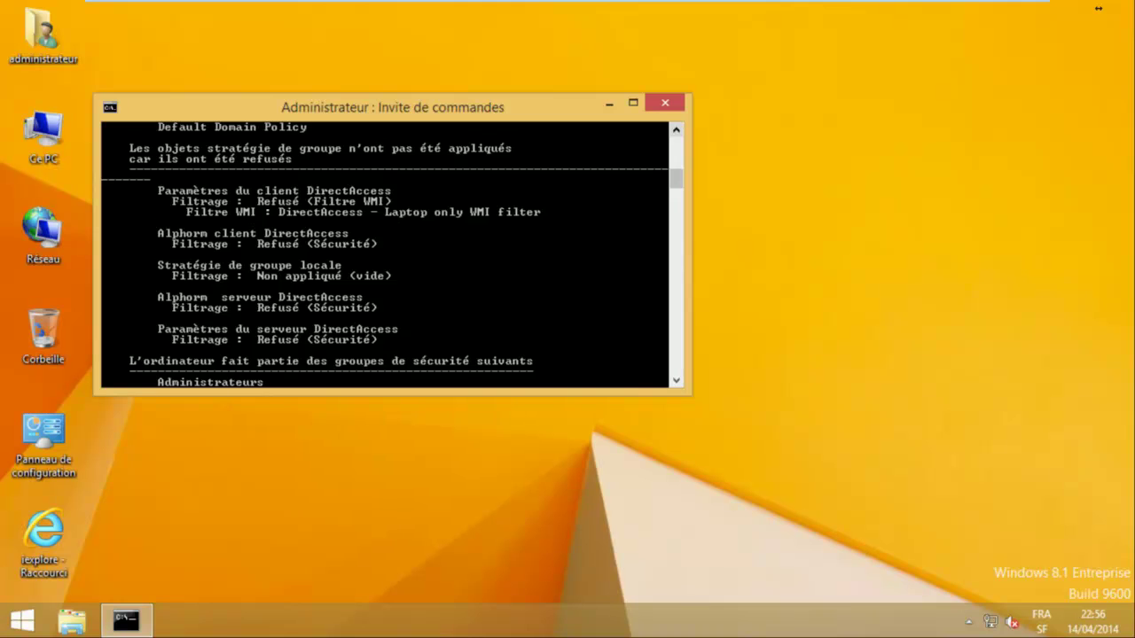
{"action": "key", "text": "alt+F4"}
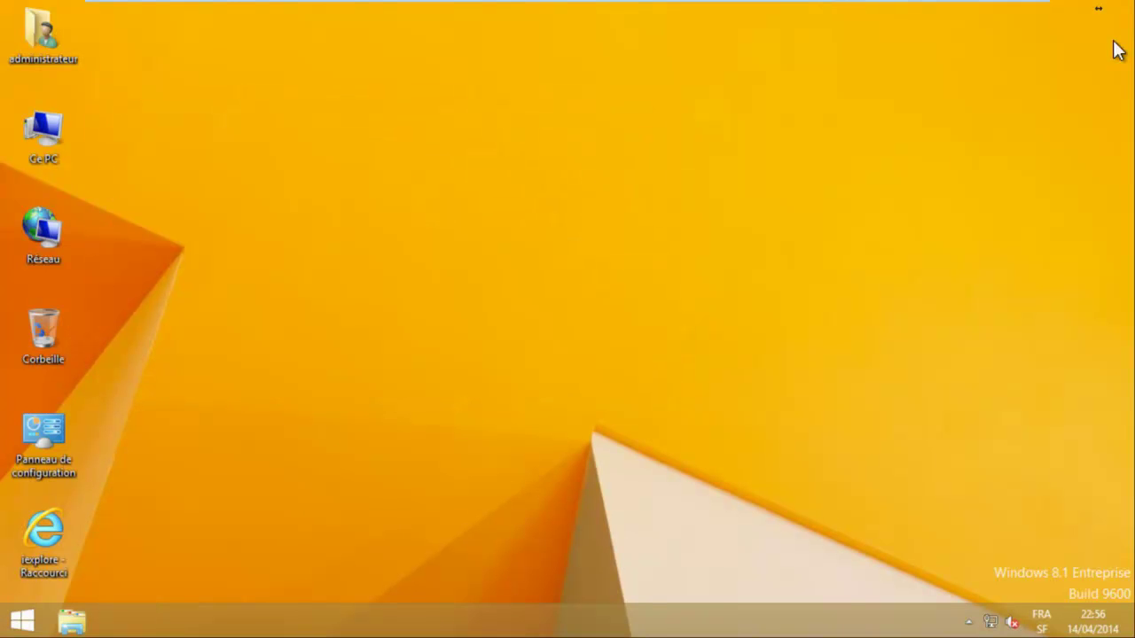
{"action": "left_click", "coordinate": [537, 13]}
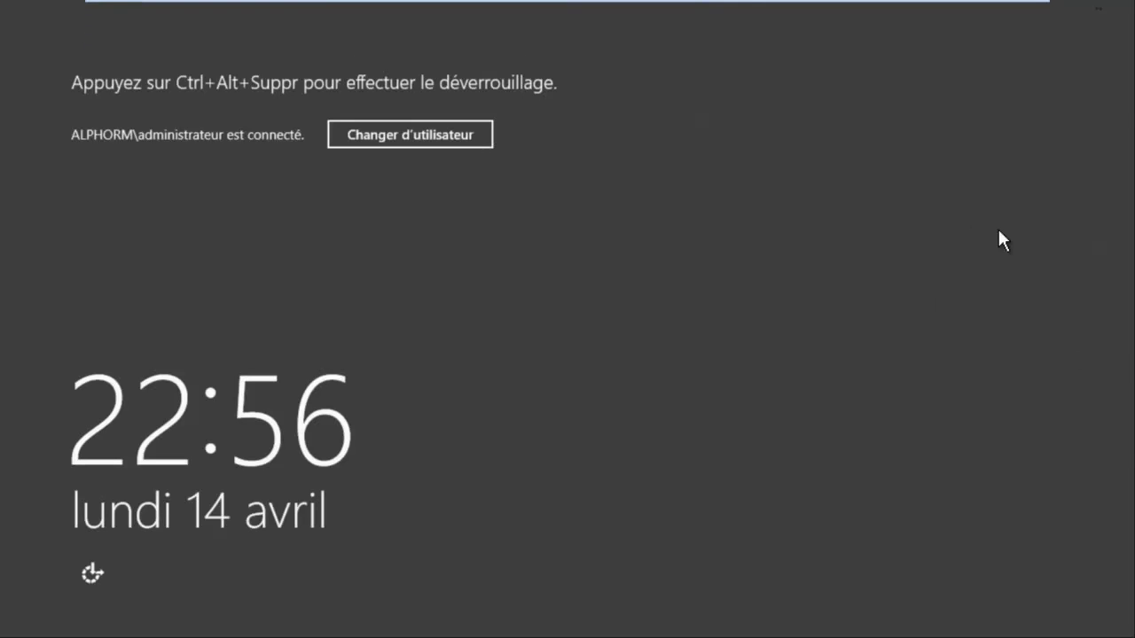
Unlock the server with the administrator password.
{"action": "key", "text": "ctrl+alt+Insert"}
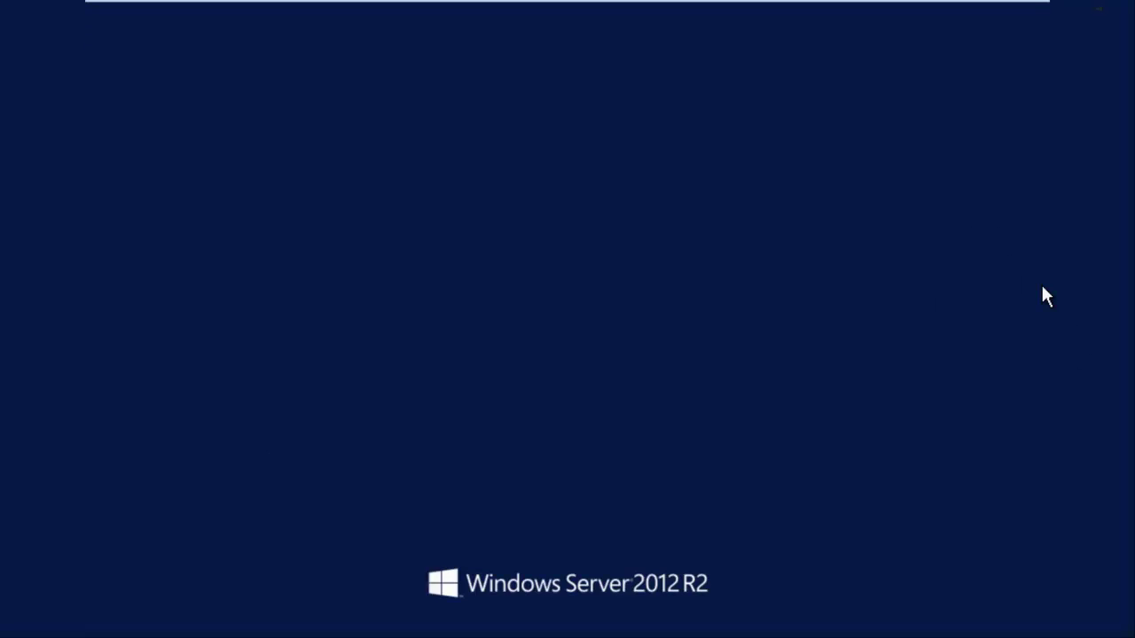
{"action": "type", "text": "•••••"}
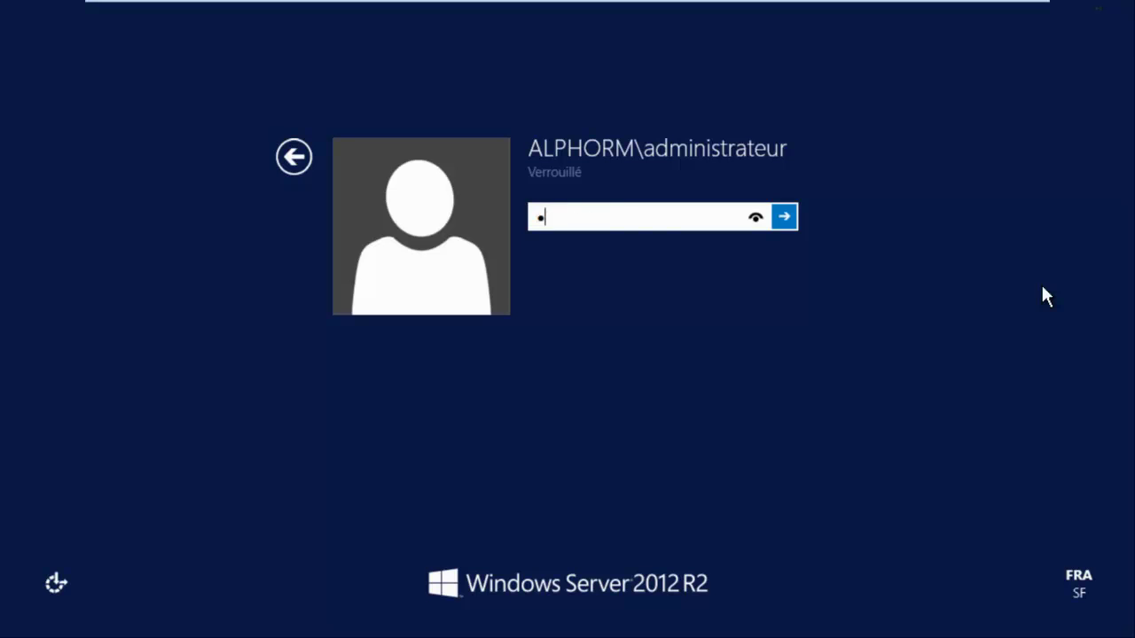
{"action": "type", "text": "••"}
{"action": "key", "text": "Return"}
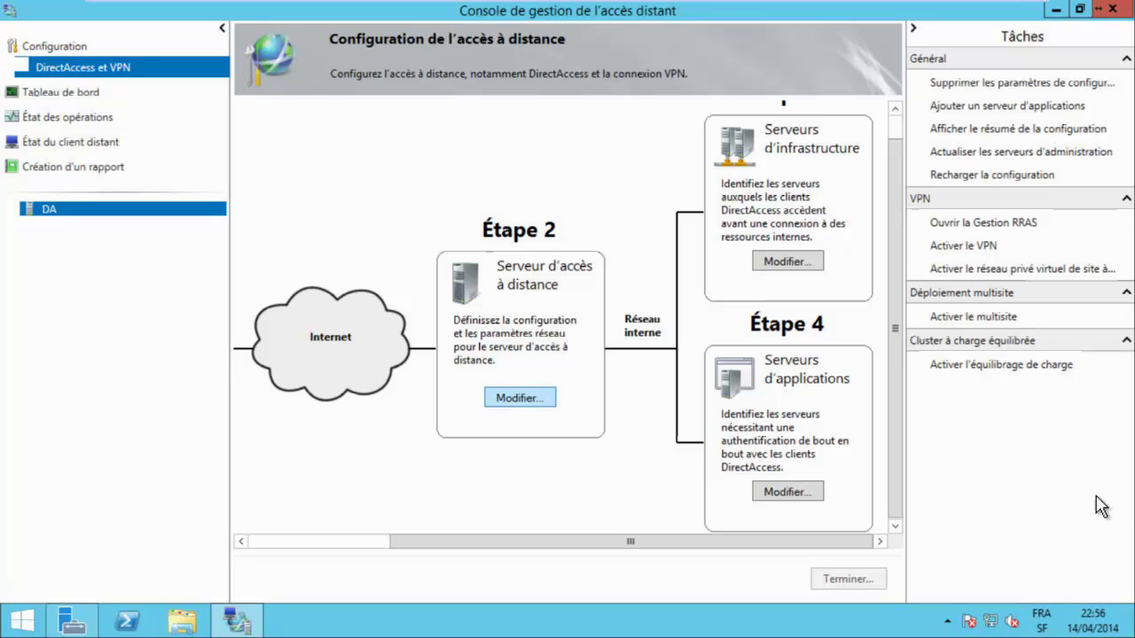
Review the DA_clients group in the Step 1 DirectAccess client wizard, then cancel.
{"action": "key", "text": "shift+Tab"}
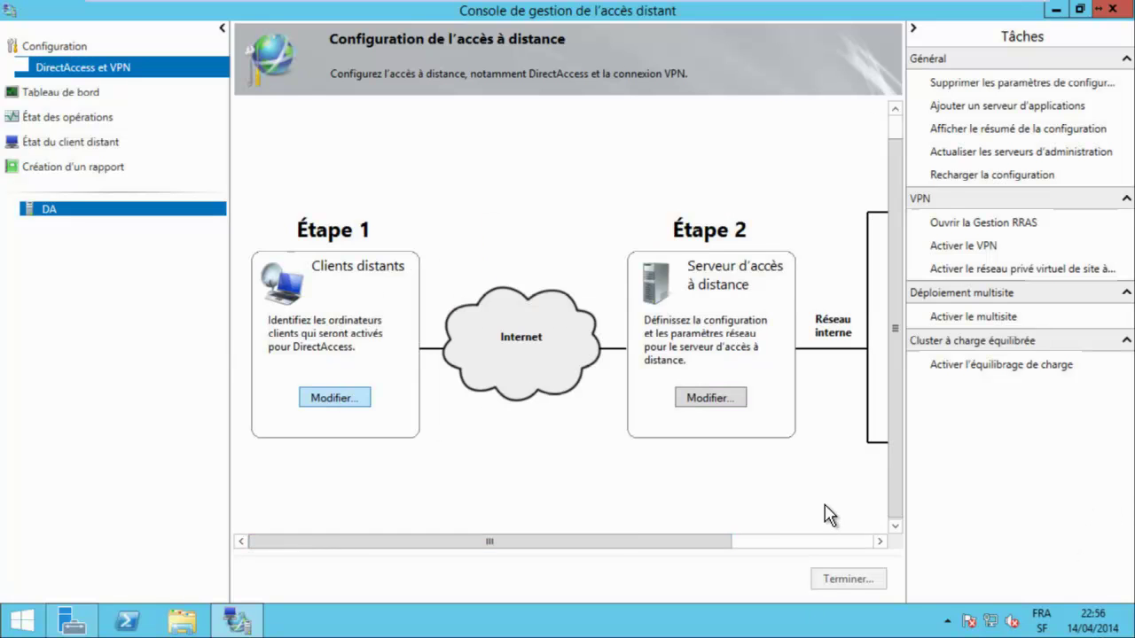
{"action": "key", "text": "Return"}
{"action": "key", "text": "Return"}
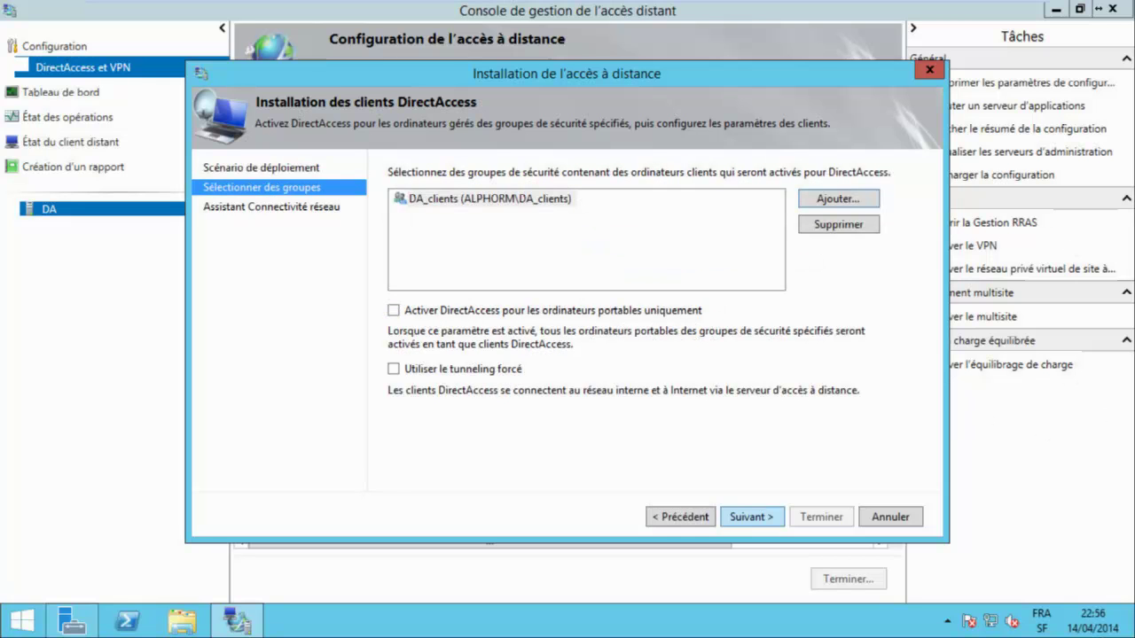
{"action": "key", "text": "Escape"}
{"action": "key", "text": "Return"}
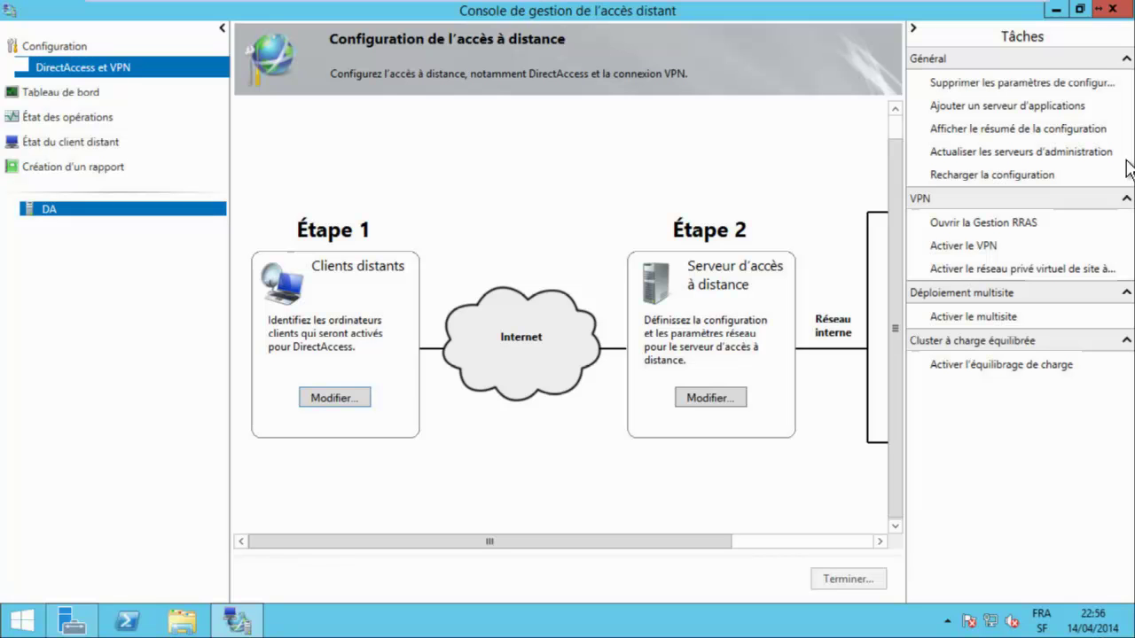
Switch to DCALPHORM and launch Group Policy Management from Server Manager's Tools menu.
{"action": "mouse_move", "coordinate": [490, 9]}
{"action": "left_click", "coordinate": [321, 13]}
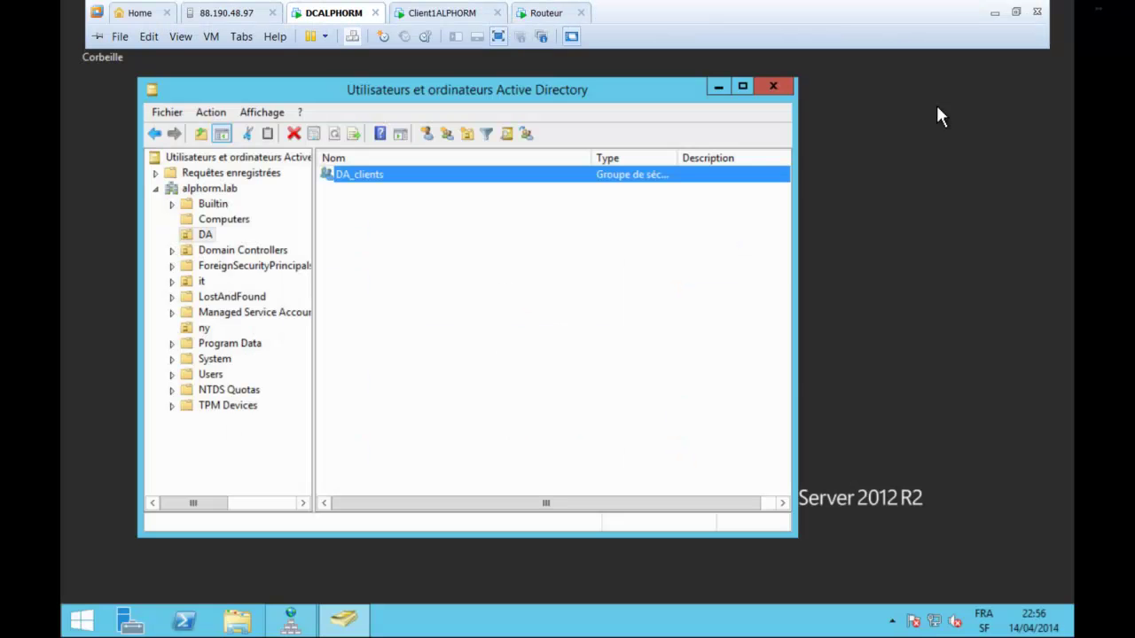
{"action": "left_click", "coordinate": [932, 420]}
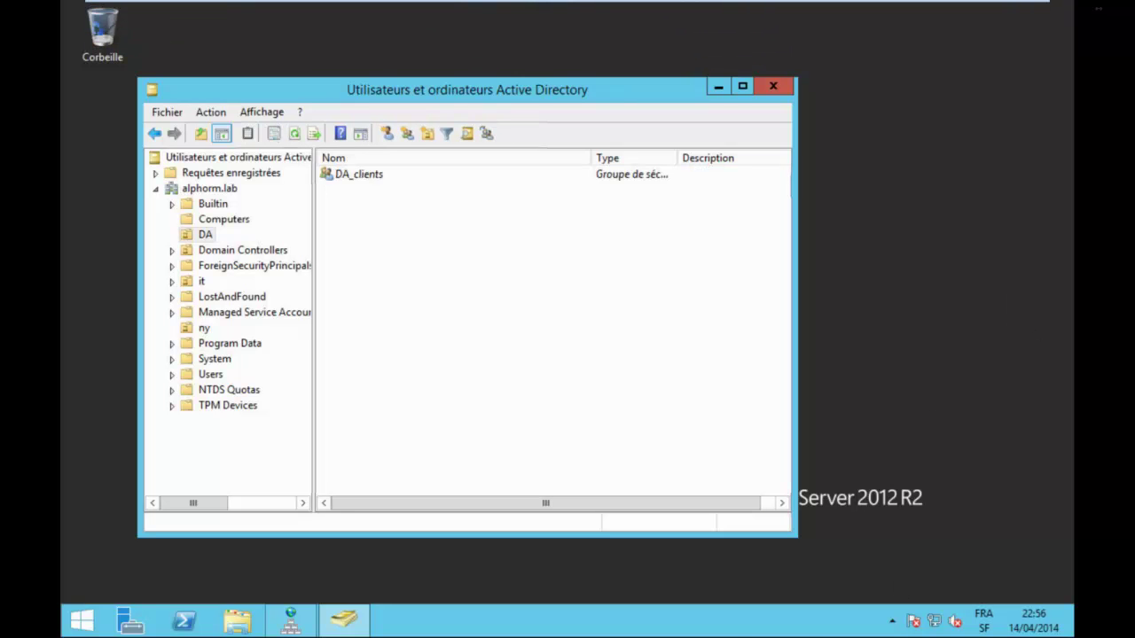
{"action": "left_click", "coordinate": [130, 621]}
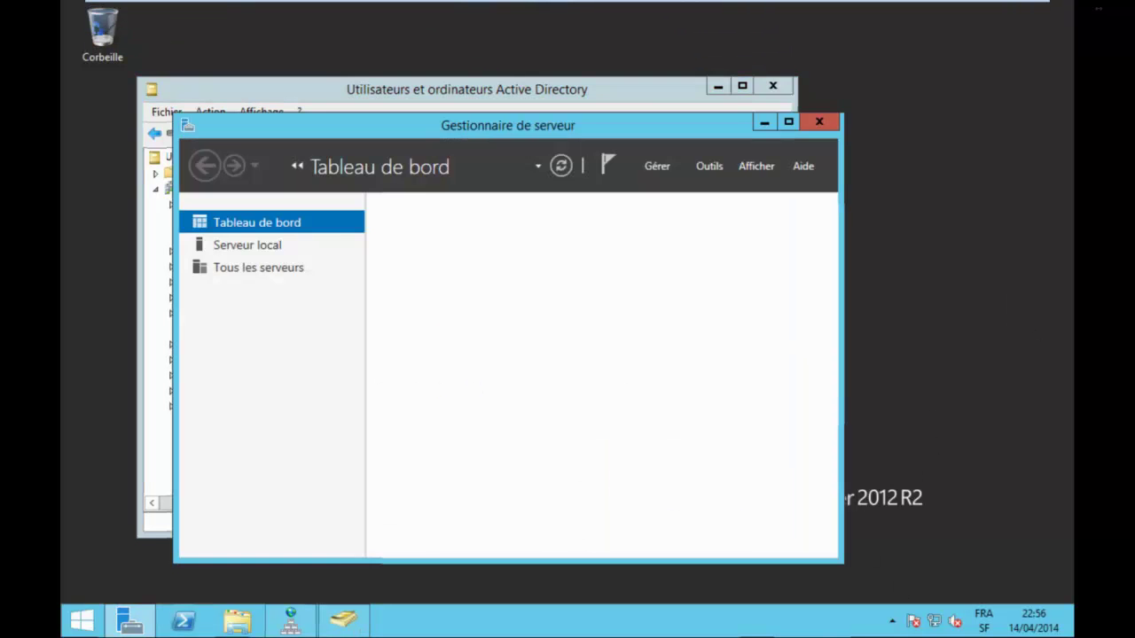
{"action": "left_click", "coordinate": [710, 165]}
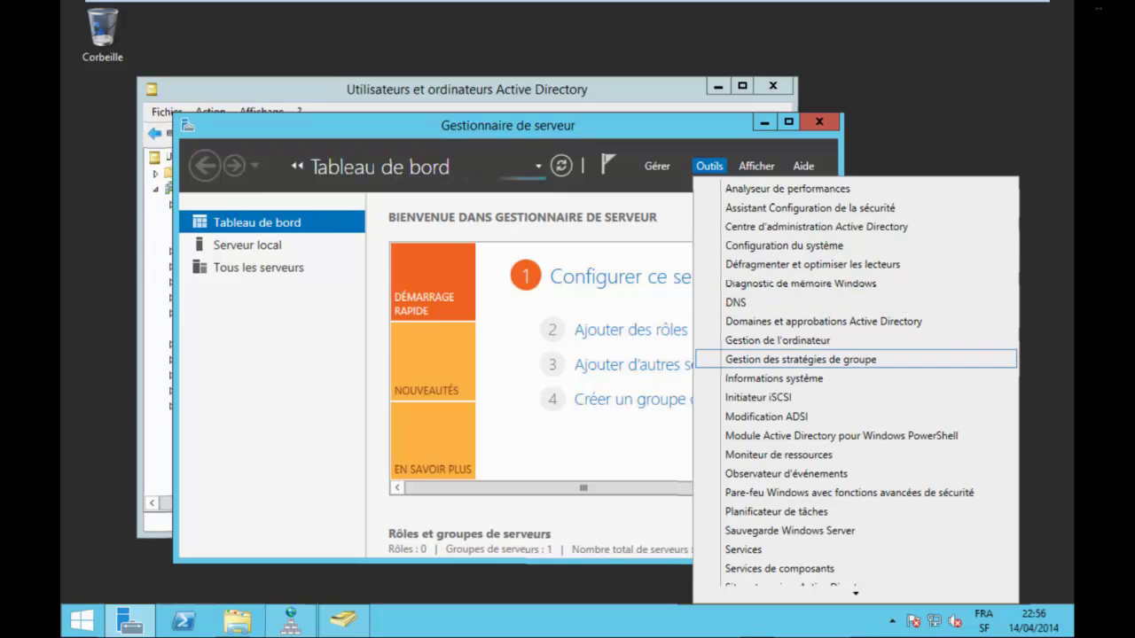
{"action": "left_click", "coordinate": [801, 359]}
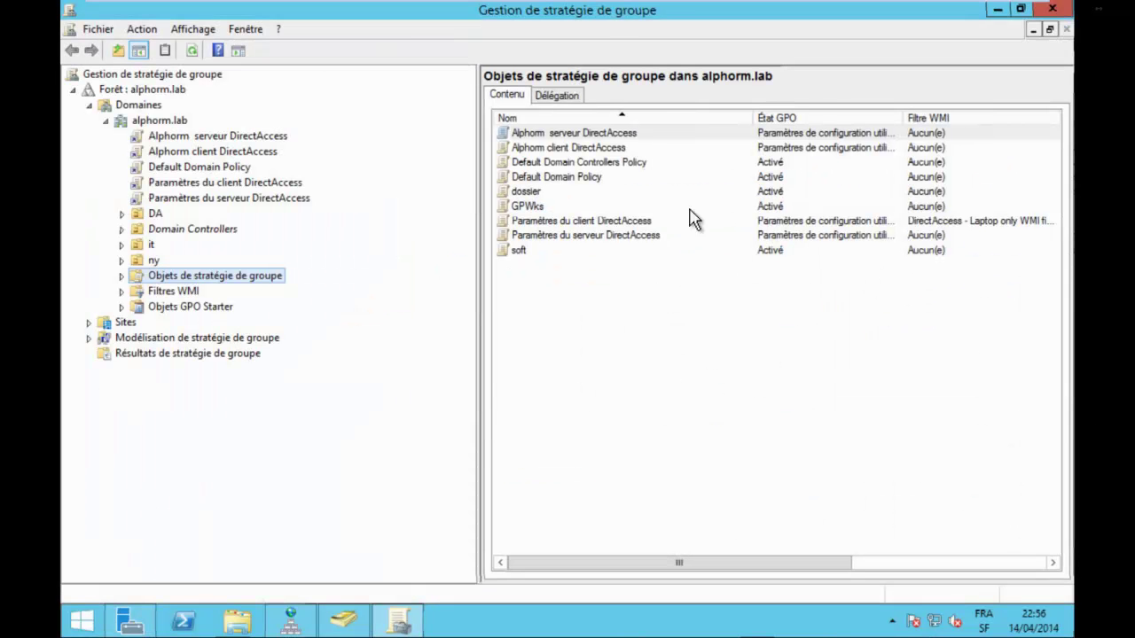
Compare the Alphorm serveur and client DirectAccess GPOs, then select Paramètres du client DirectAccess.
{"action": "key", "text": "Return"}
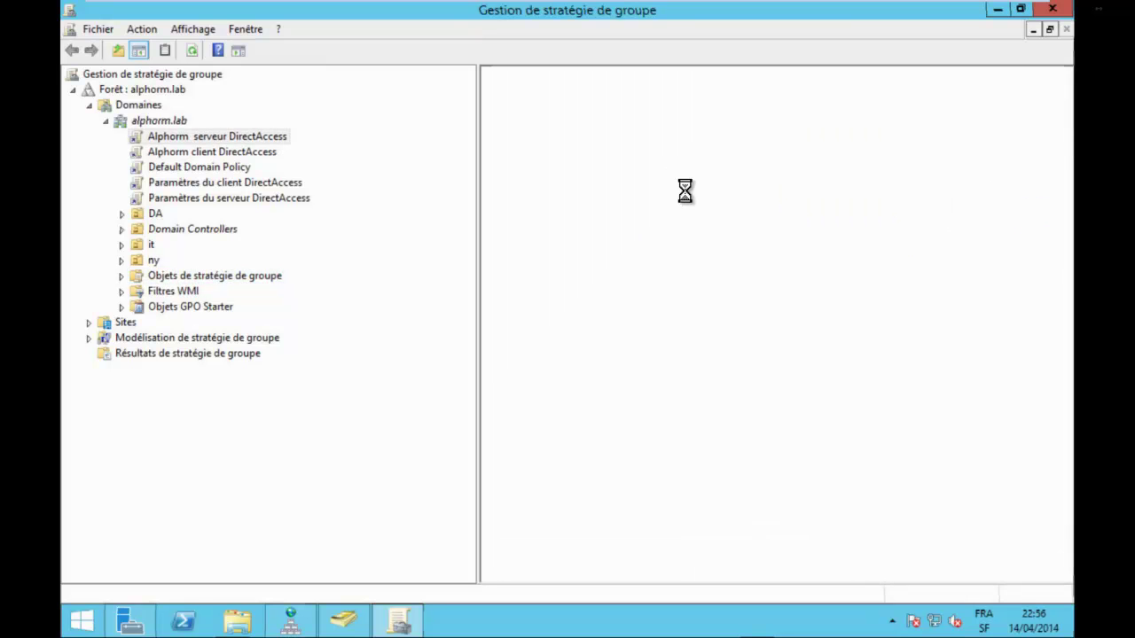
{"action": "key", "text": "Down"}
{"action": "key", "text": "F2"}
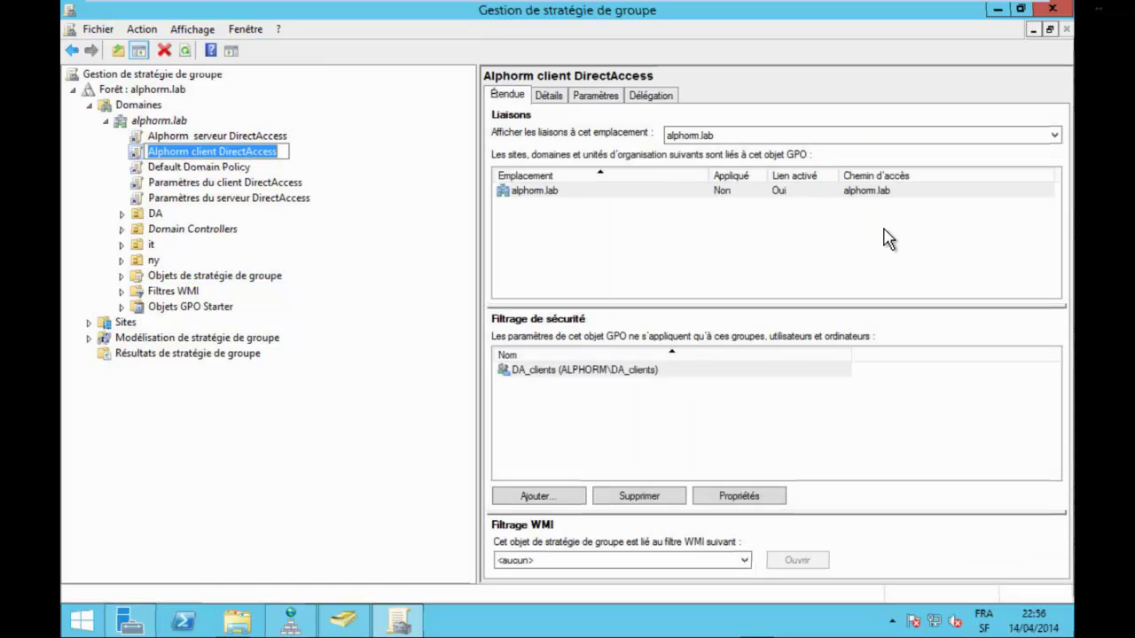
{"action": "left_click", "coordinate": [502, 369]}
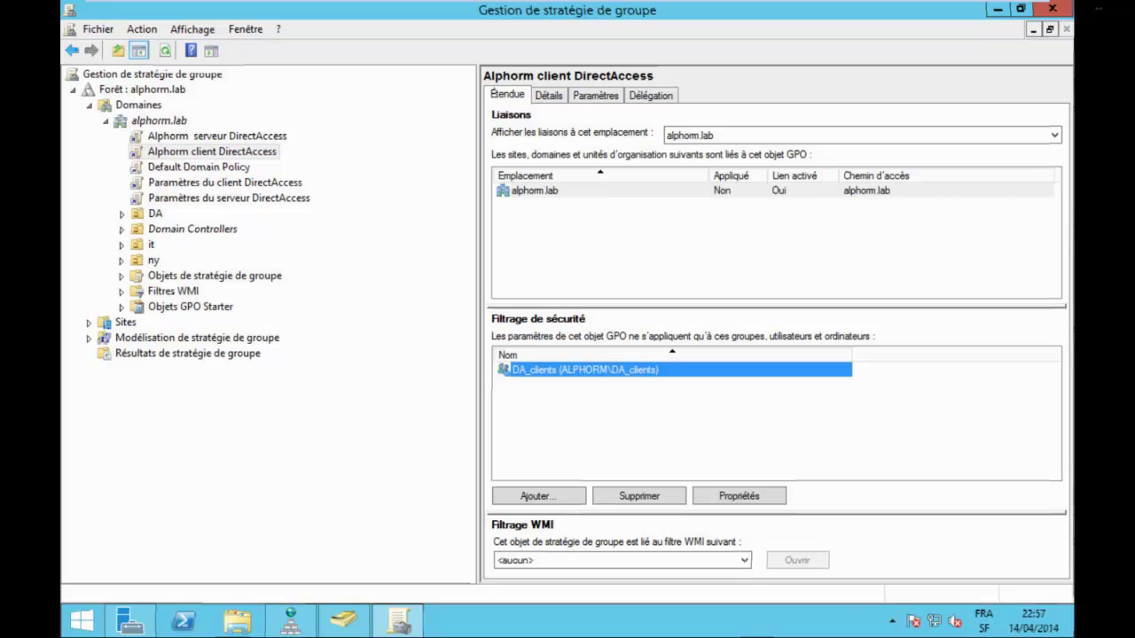
{"action": "key", "text": "Up"}
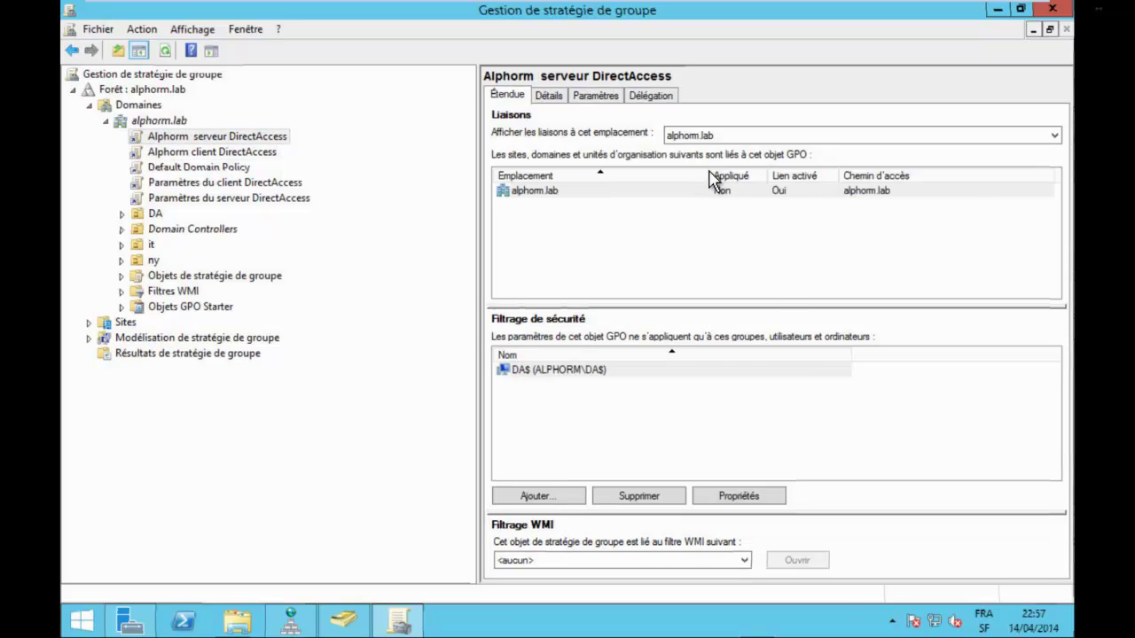
{"action": "key", "text": "Tab"}
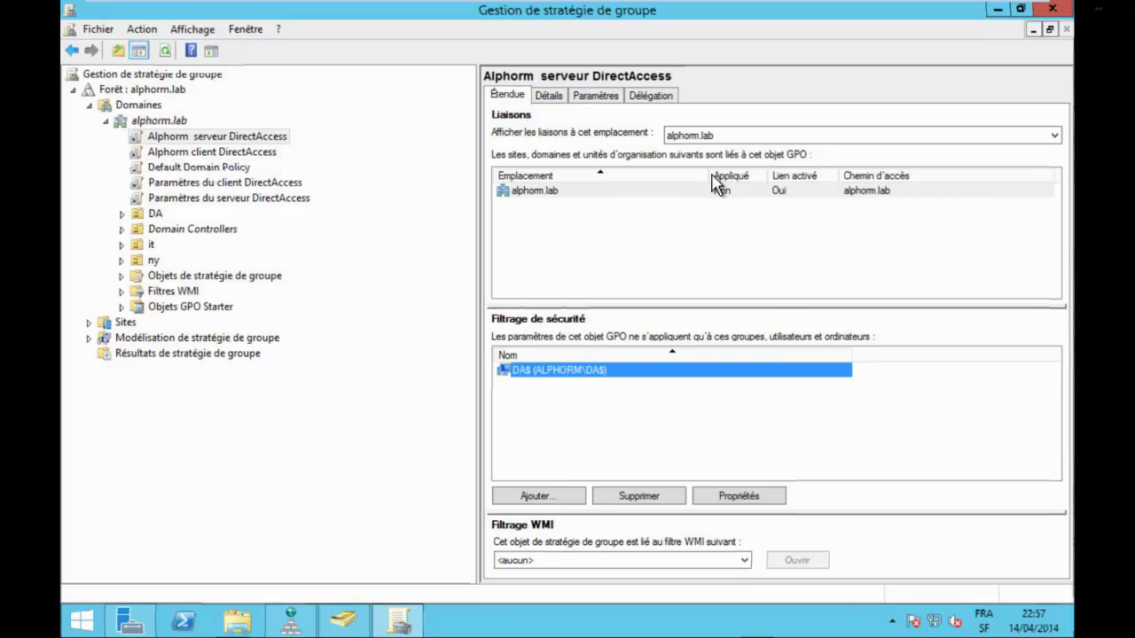
{"action": "key", "text": "Down"}
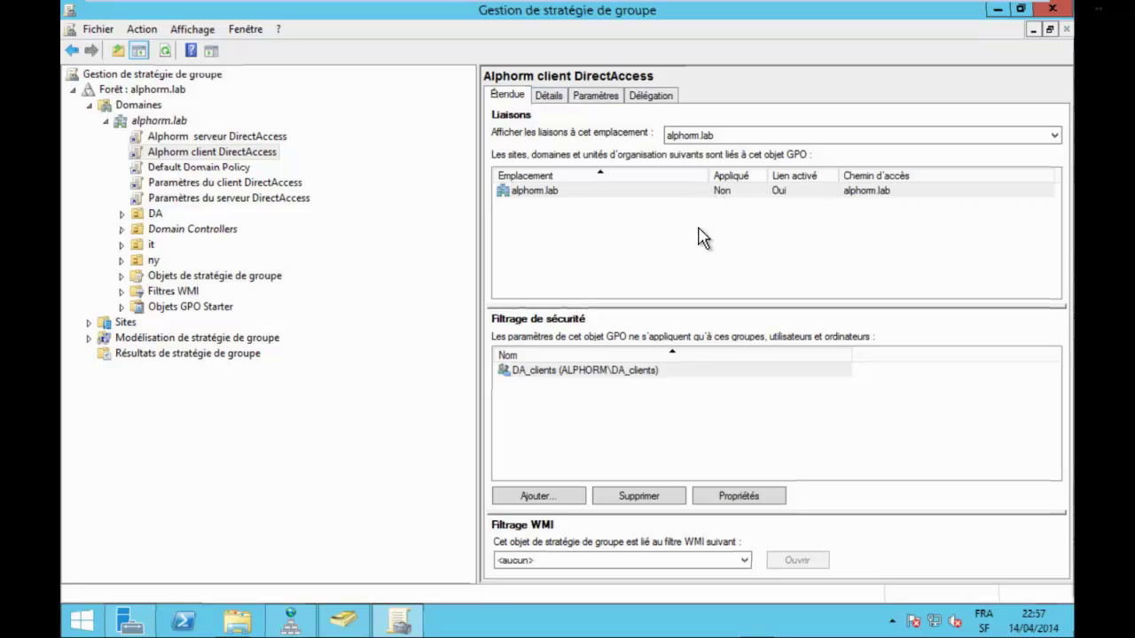
{"action": "key", "text": "Down"}
{"action": "key", "text": "Down"}
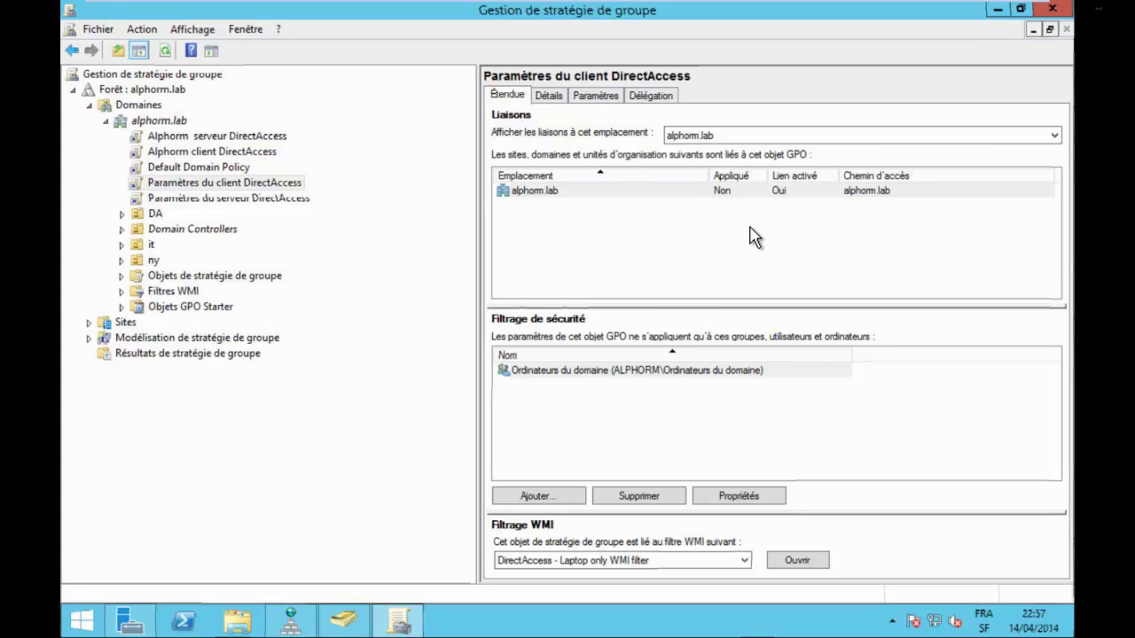
{"action": "key", "text": "shift+F10"}
{"action": "key", "text": "Down"}
{"action": "key", "text": "Down"}
{"action": "key", "text": "Down"}
{"action": "key", "text": "Down"}
{"action": "key", "text": "Down"}
{"action": "key", "text": "Down"}
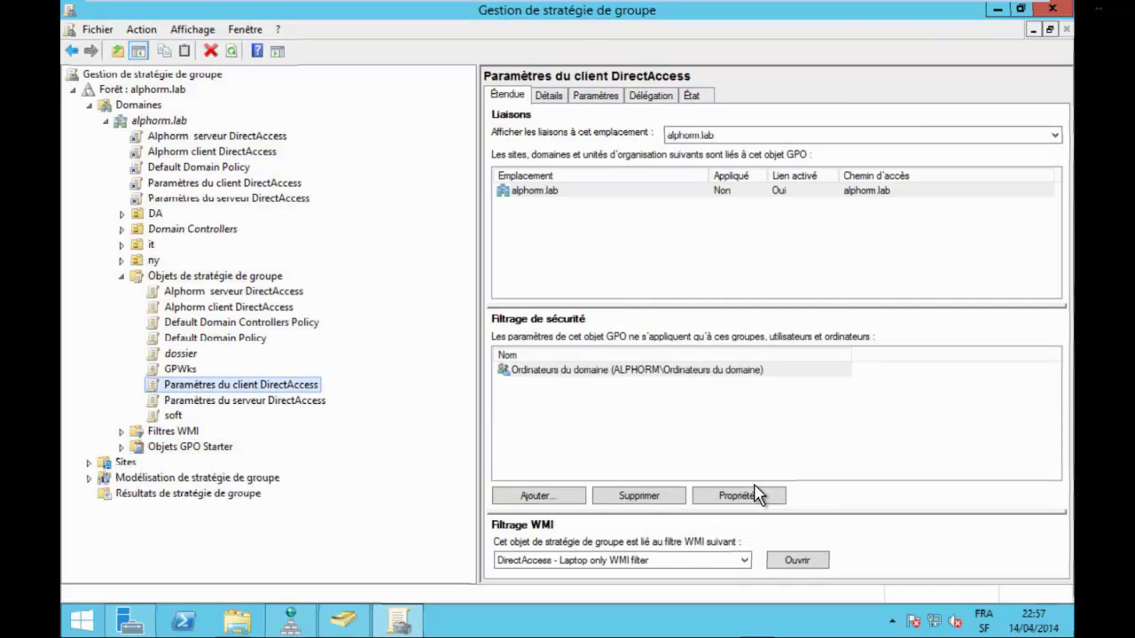
Delete the Paramètres du client DirectAccess and Paramètres du serveur DirectAccess GPOs.
{"action": "key", "text": "Delete"}
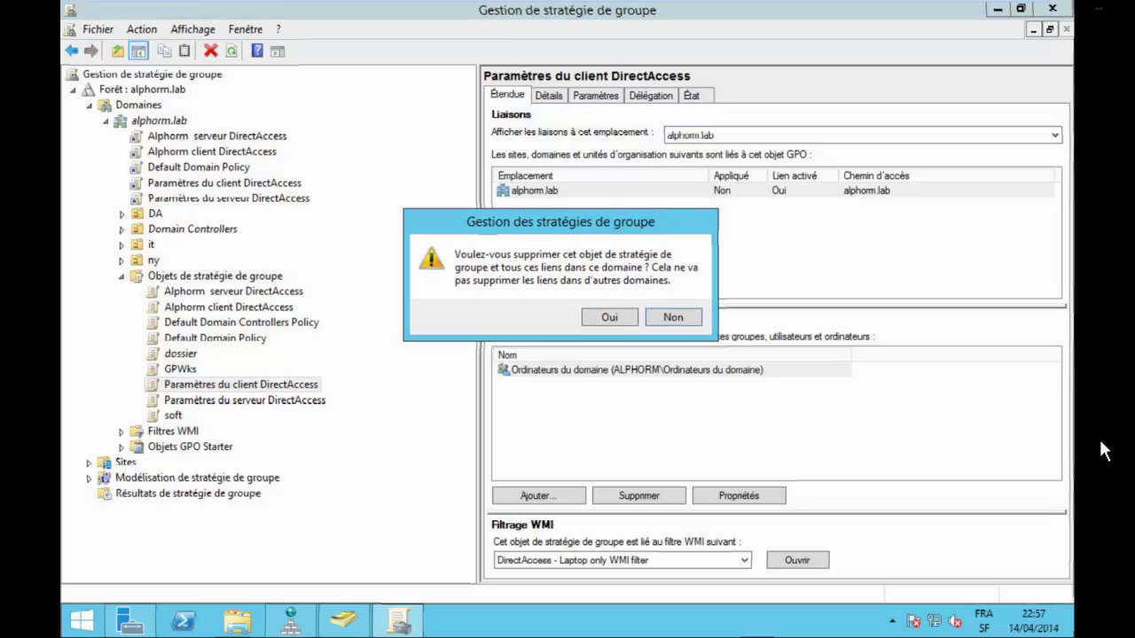
{"action": "key", "text": "Return"}
{"action": "key", "text": "p"}
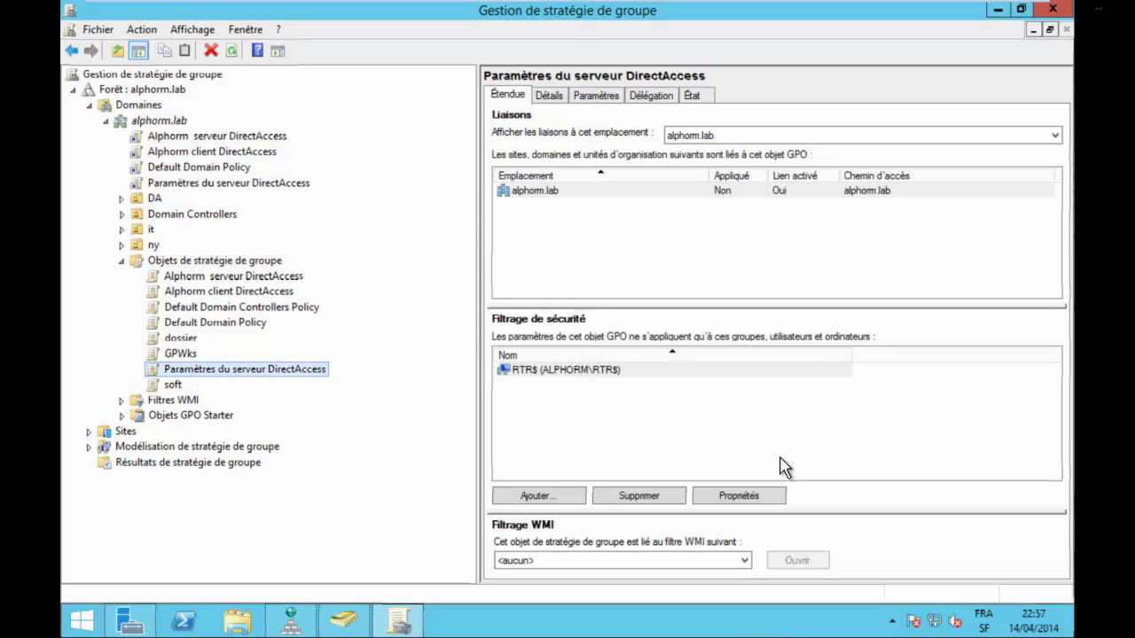
{"action": "key", "text": "Delete"}
{"action": "key", "text": "o"}
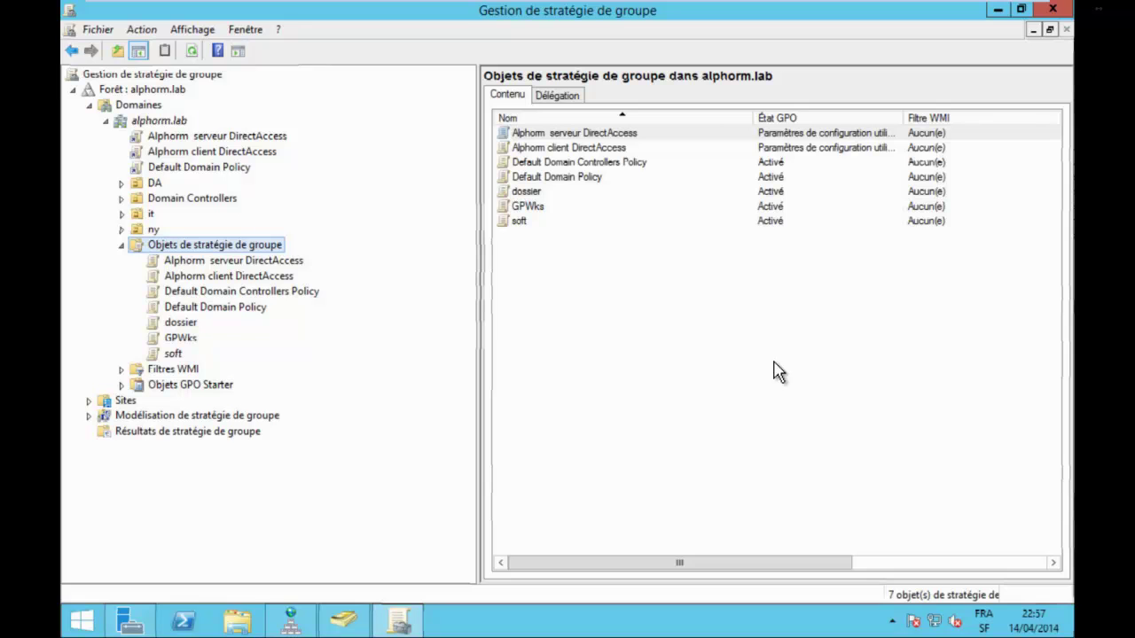
Delete the dossier GPO.
{"action": "key", "text": "Down"}
{"action": "key", "text": "Down"}
{"action": "key", "text": "Up"}
{"action": "key", "text": "Up"}
{"action": "key", "text": "Up"}
{"action": "key", "text": "Up"}
{"action": "key", "text": "Up"}
{"action": "key", "text": "Up"}
{"action": "key", "text": "Up"}
{"action": "key", "text": "Up"}
{"action": "key", "text": "Up"}
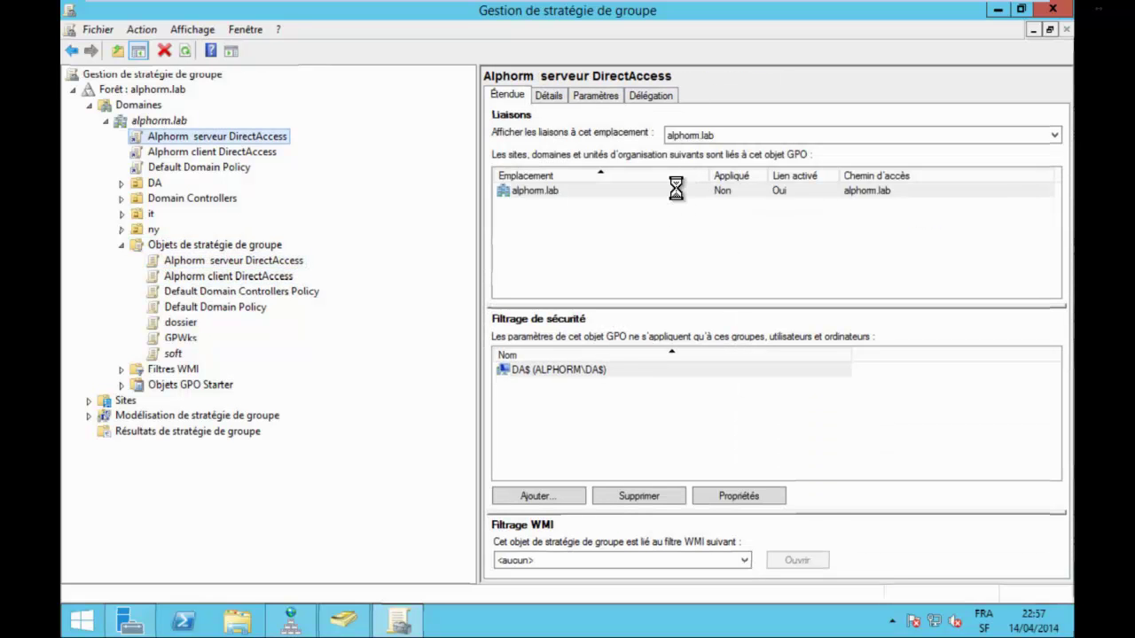
{"action": "key", "text": "Down"}
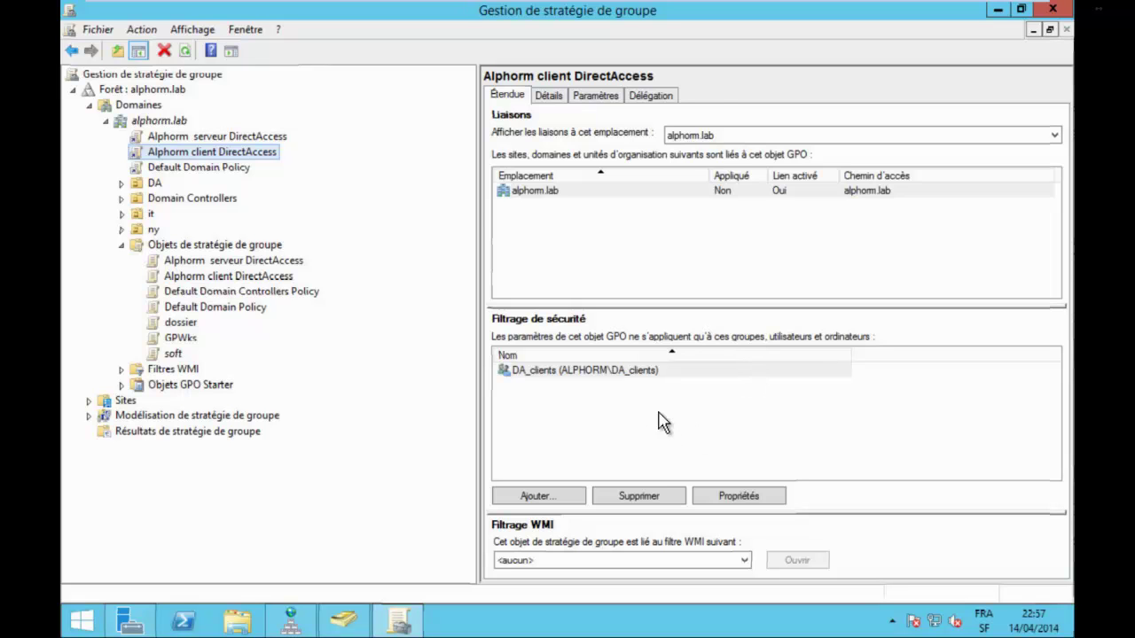
{"action": "key", "text": "Down"}
{"action": "key", "text": "Down"}
{"action": "key", "text": "Down"}
{"action": "key", "text": "Down"}
{"action": "key", "text": "Down"}
{"action": "key", "text": "Down"}
{"action": "key", "text": "Down"}
{"action": "key", "text": "Down"}
{"action": "key", "text": "Down"}
{"action": "key", "text": "Down"}
{"action": "key", "text": "Down"}
{"action": "key", "text": "Down"}
{"action": "key", "text": "Down"}
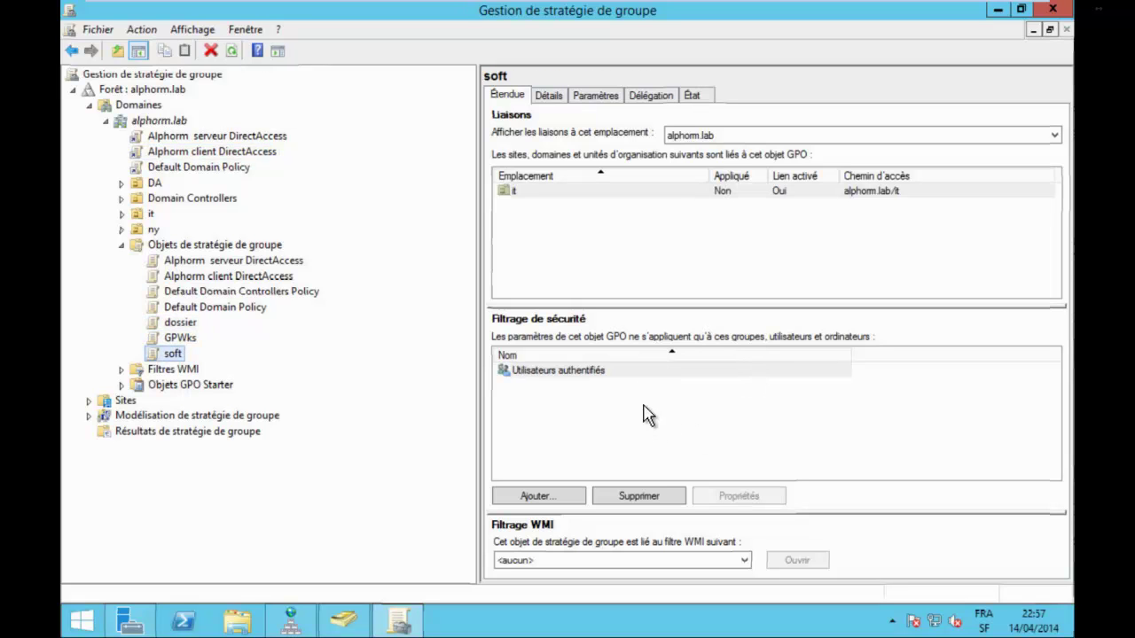
{"action": "key", "text": "Up"}
{"action": "key", "text": "Up"}
{"action": "key", "text": "Delete"}
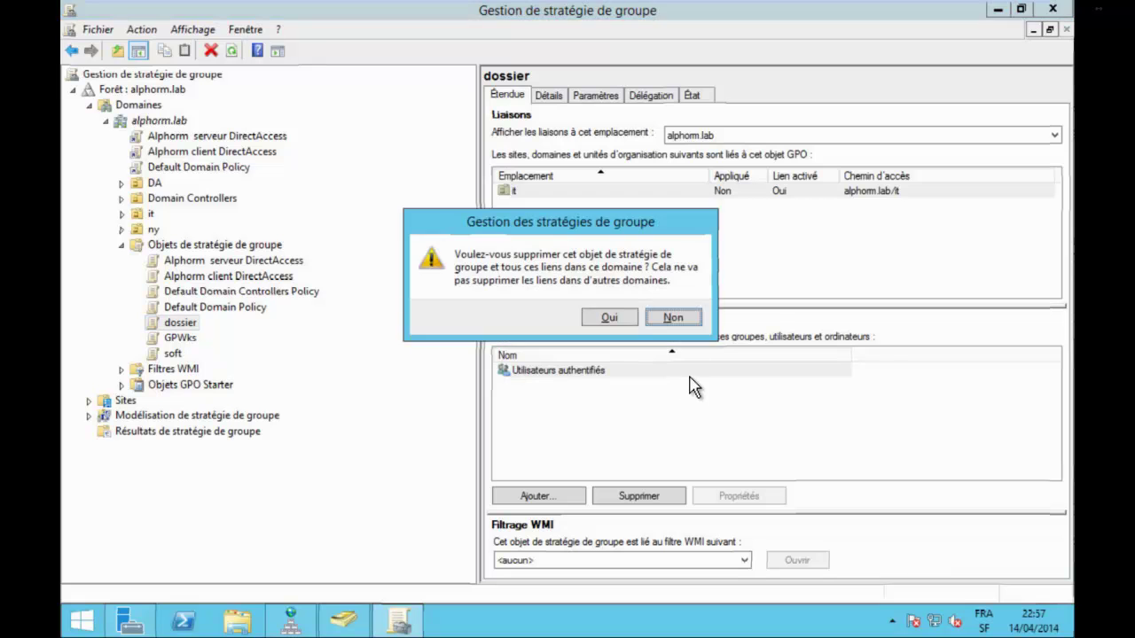
{"action": "key", "text": "Return"}
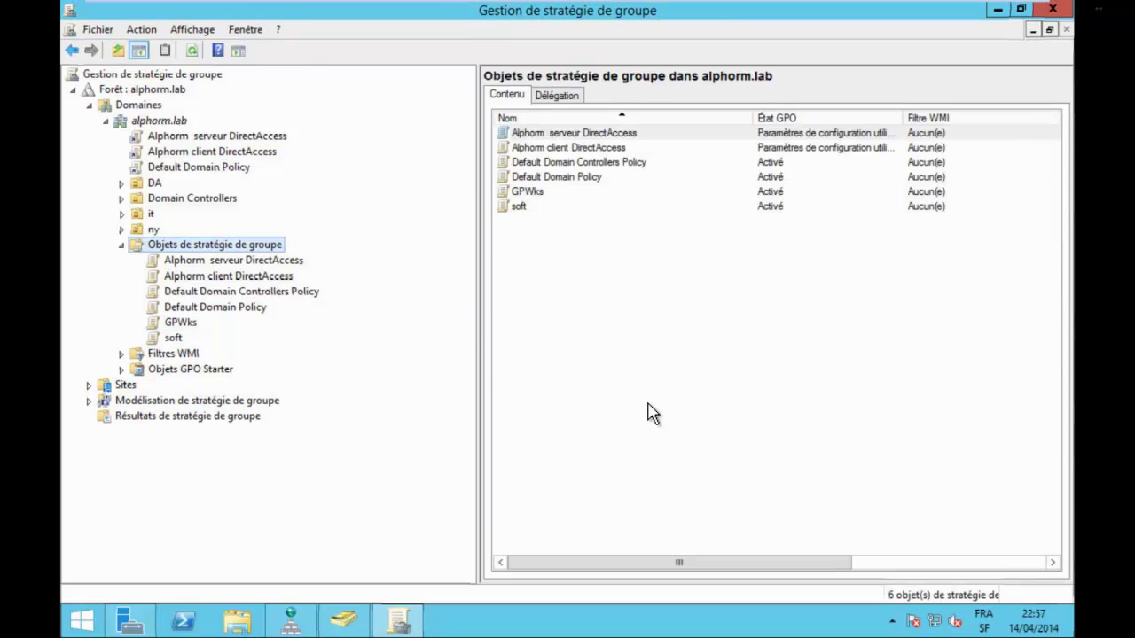
Delete the GPWks and soft GPOs, confirming each with Oui.
{"action": "key", "text": "Down"}
{"action": "key", "text": "Down"}
{"action": "key", "text": "Down"}
{"action": "key", "text": "Down"}
{"action": "key", "text": "Down"}
{"action": "key", "text": "Delete"}
{"action": "key", "text": "Left"}
{"action": "key", "text": "Return"}
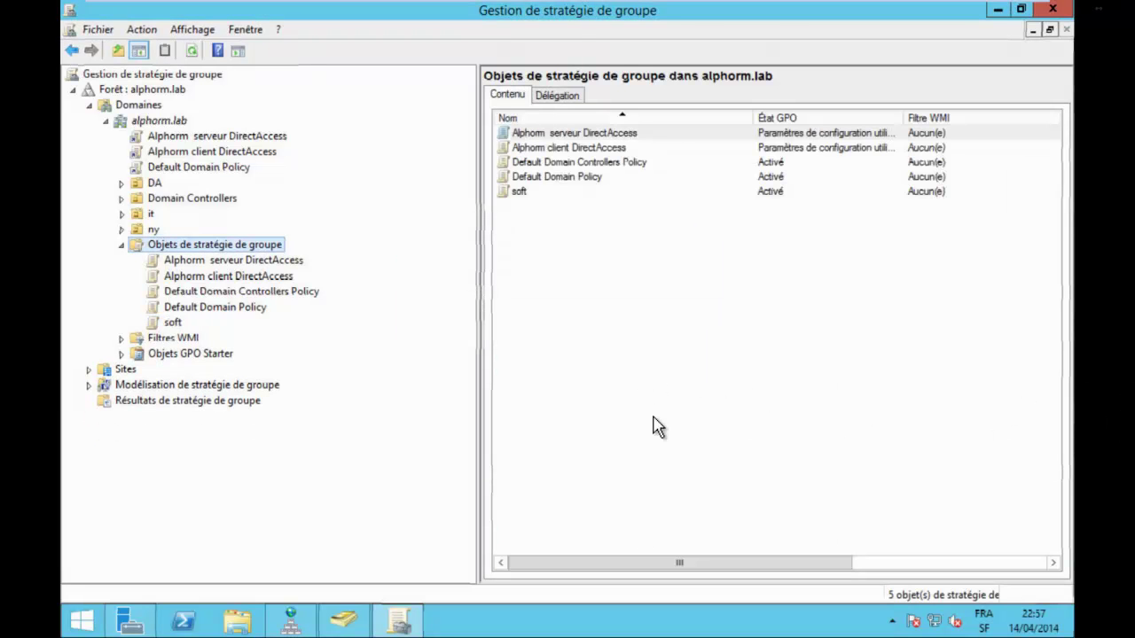
{"action": "key", "text": "Down"}
{"action": "key", "text": "Down"}
{"action": "key", "text": "Down"}
{"action": "key", "text": "Down"}
{"action": "key", "text": "Down"}
{"action": "key", "text": "Delete"}
{"action": "key", "text": "Left"}
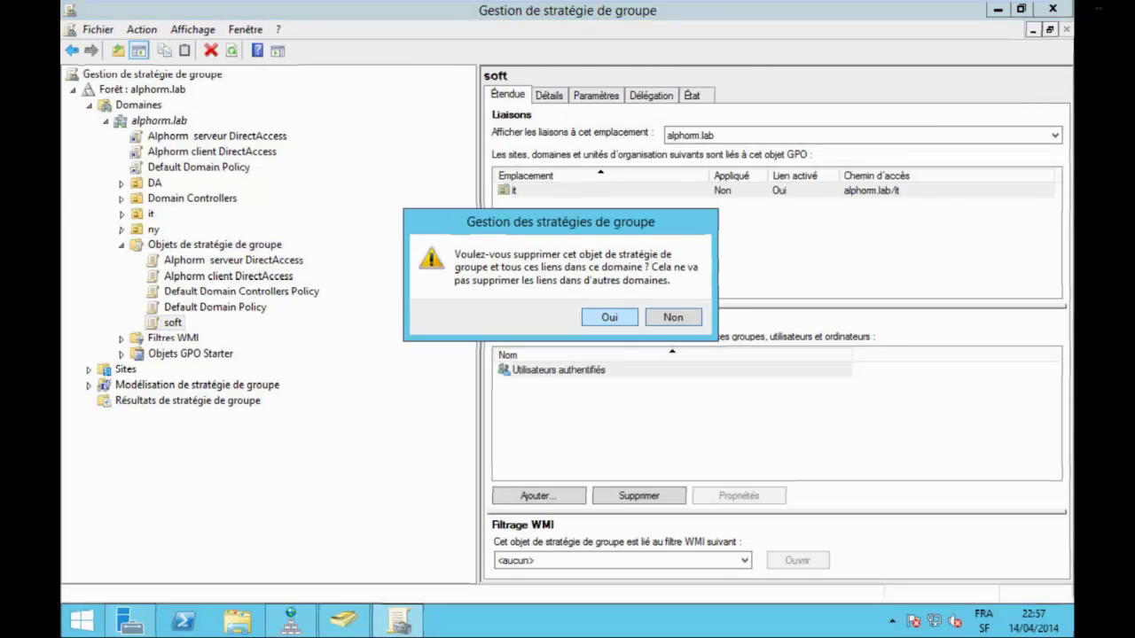
{"action": "key", "text": "Return"}
Review the remaining Alphorm DirectAccess GPOs under alphorm.lab and close Group Policy Management.
{"action": "key", "text": "BackSpace"}
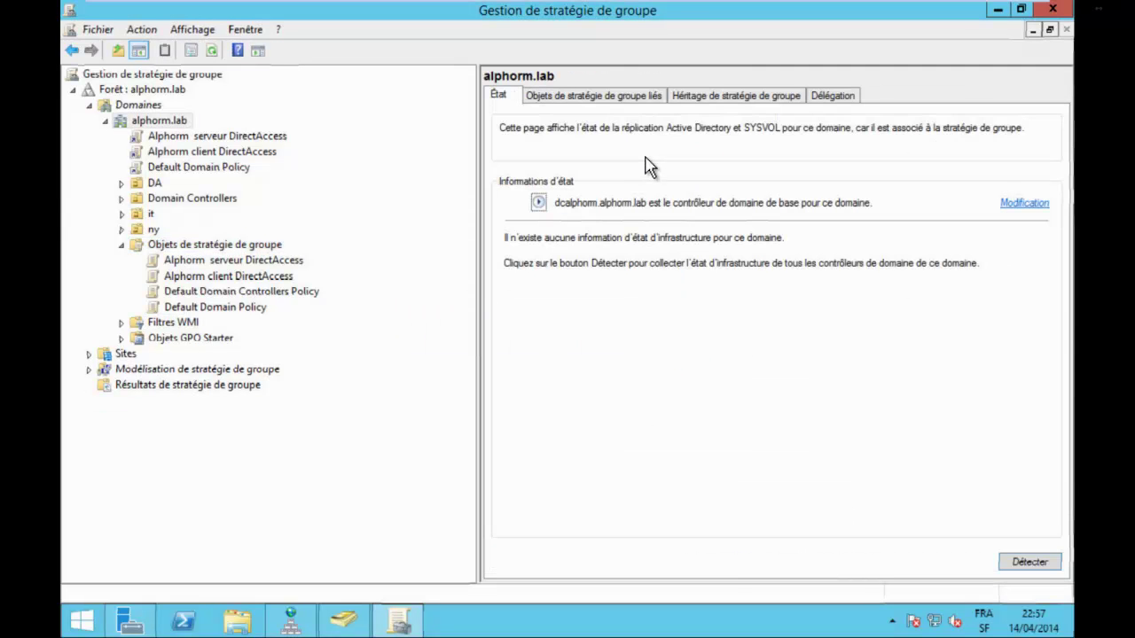
{"action": "key", "text": "Down"}
{"action": "key", "text": "Down"}
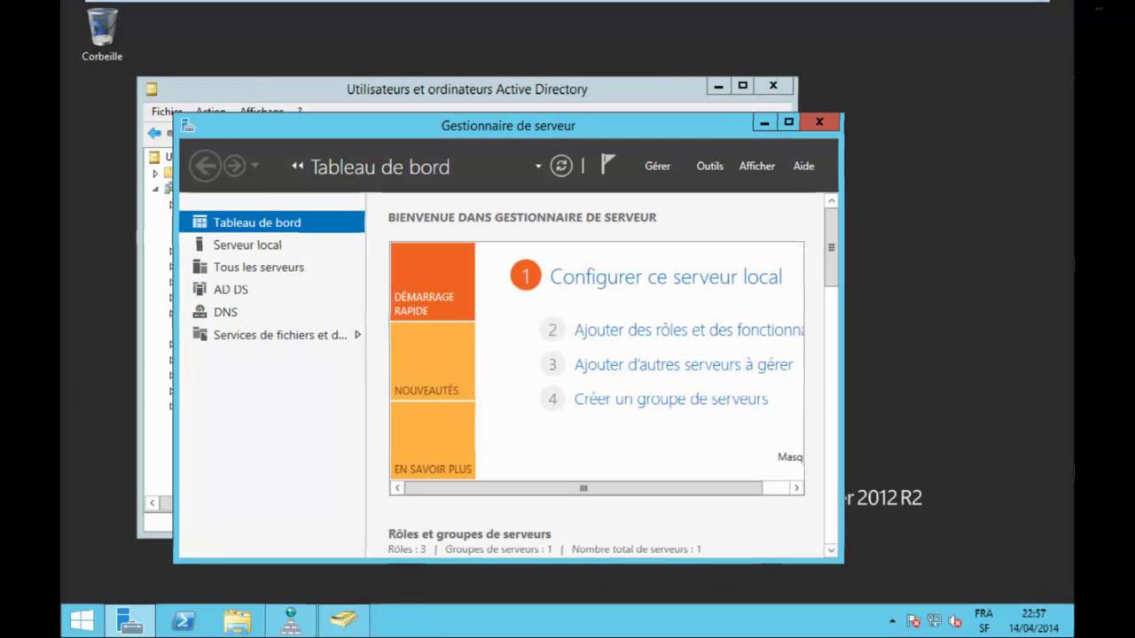
{"action": "left_click", "coordinate": [1052, 9]}
Close the server dashboard and Active Directory Users and Computers, then switch to the Client1ALPHORM VM.
{"action": "left_click", "coordinate": [820, 122]}
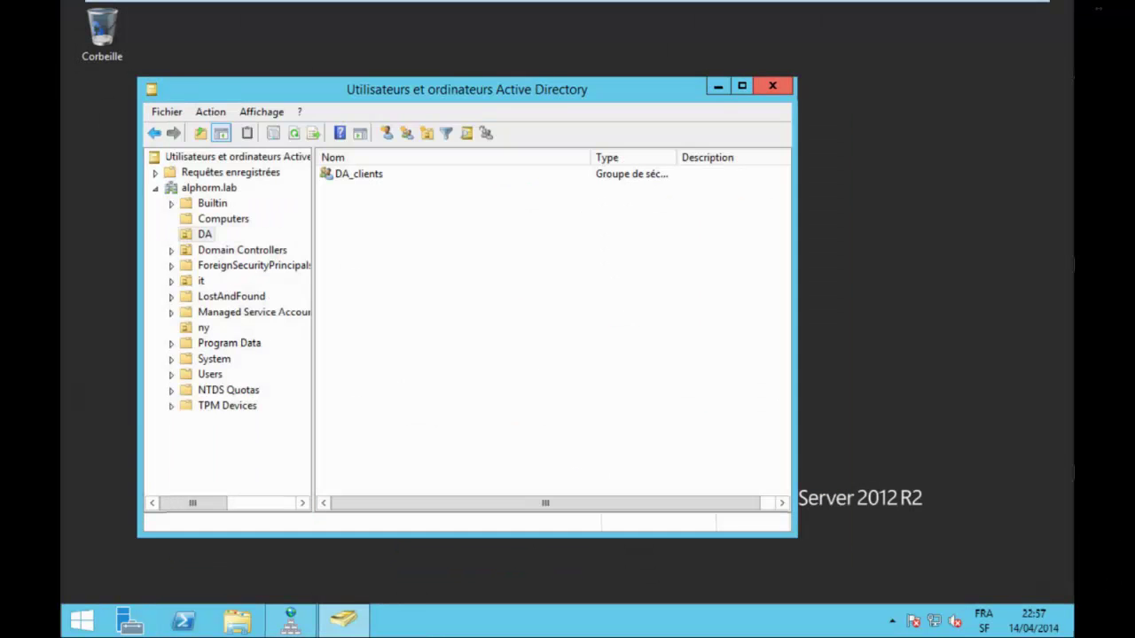
{"action": "left_click", "coordinate": [774, 86]}
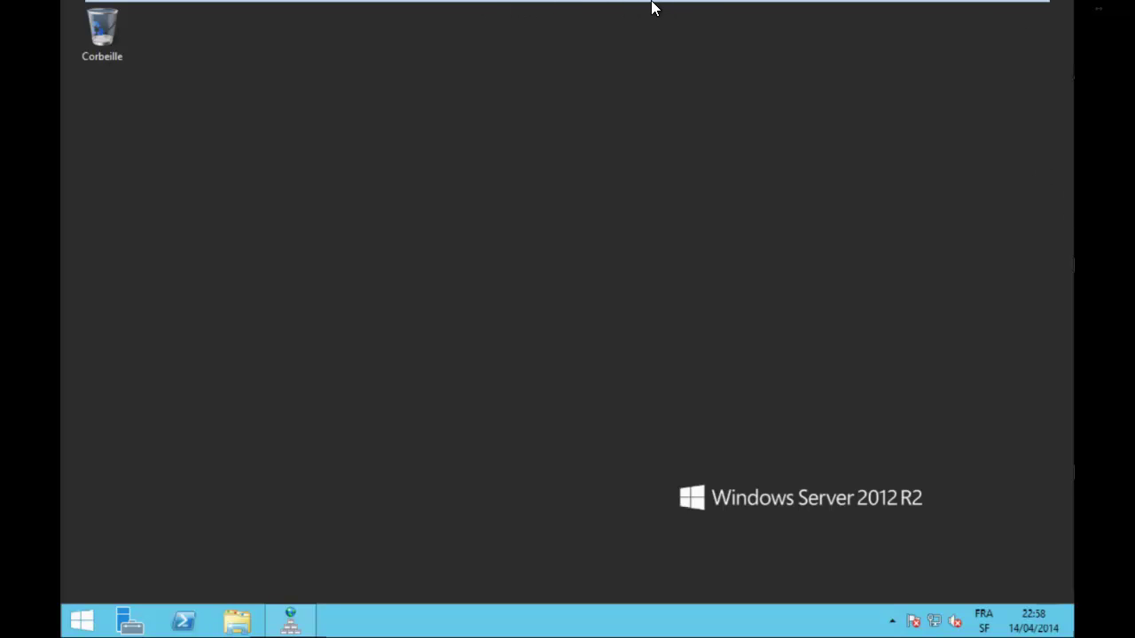
{"action": "mouse_move", "coordinate": [416, 8]}
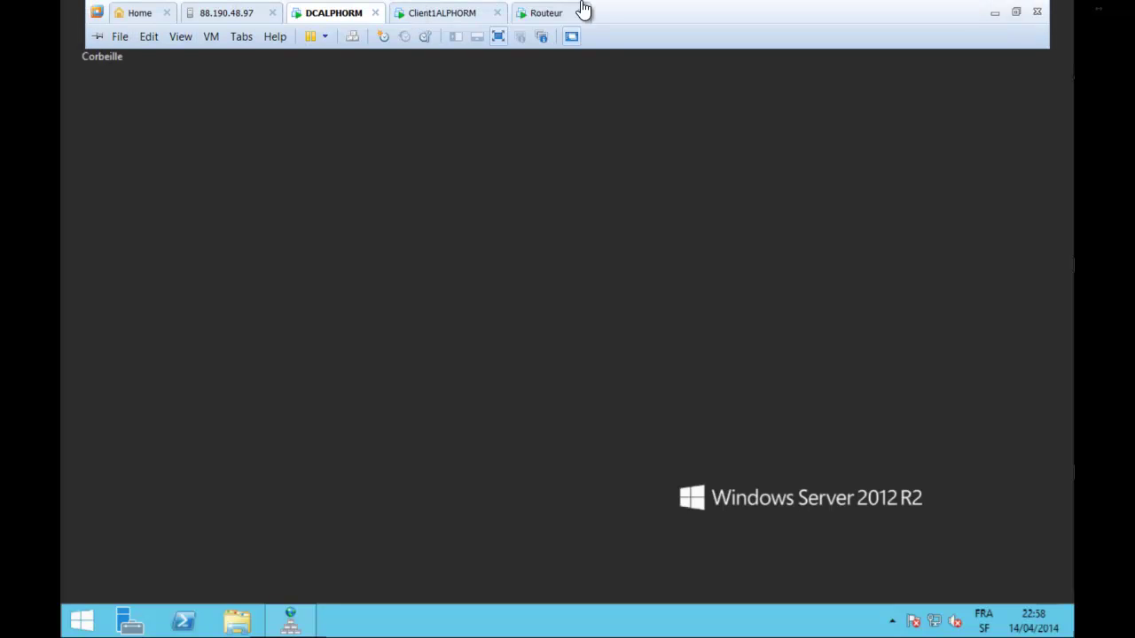
{"action": "left_click", "coordinate": [425, 15]}
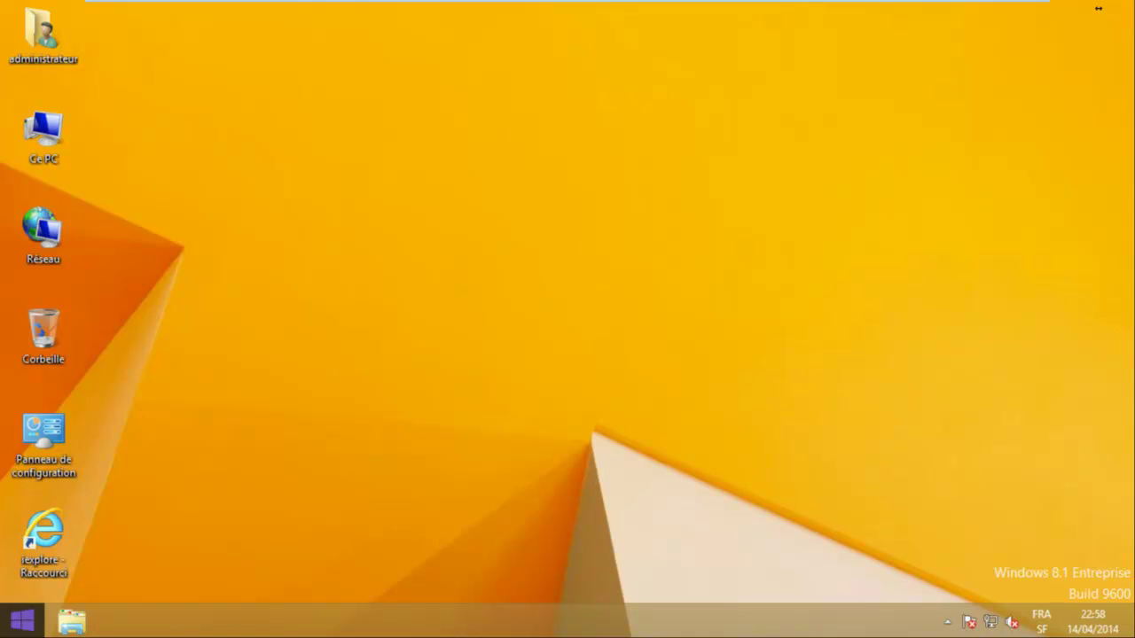
Run gpupdate /force in an administrator Command Prompt on the client.
{"action": "right_click", "coordinate": [22, 621]}
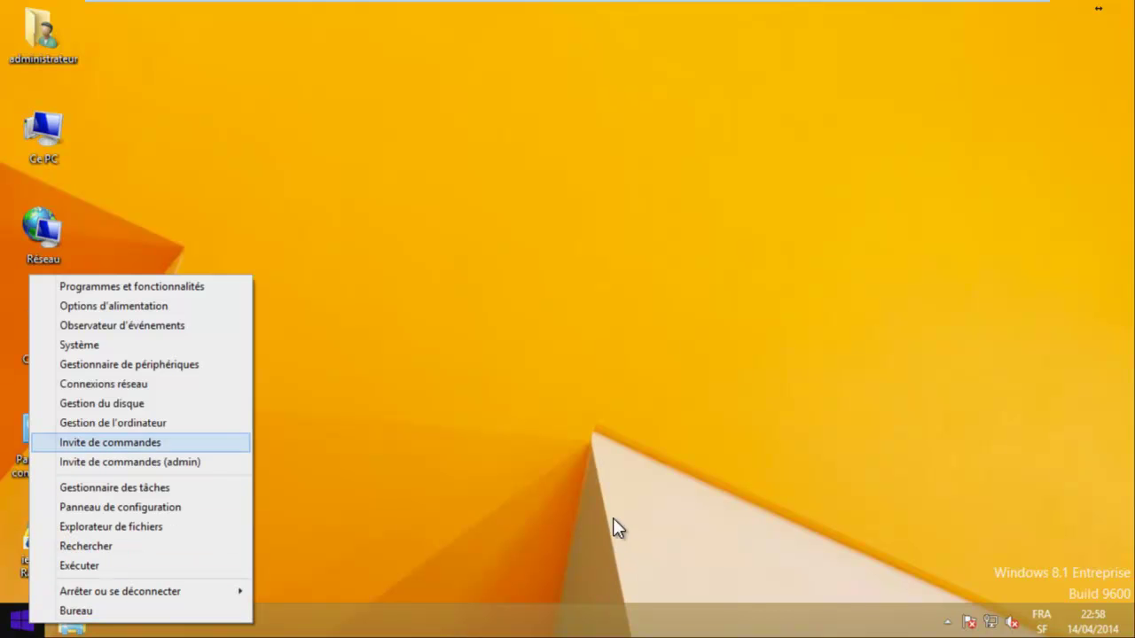
{"action": "key", "text": "Down"}
{"action": "key", "text": "Return"}
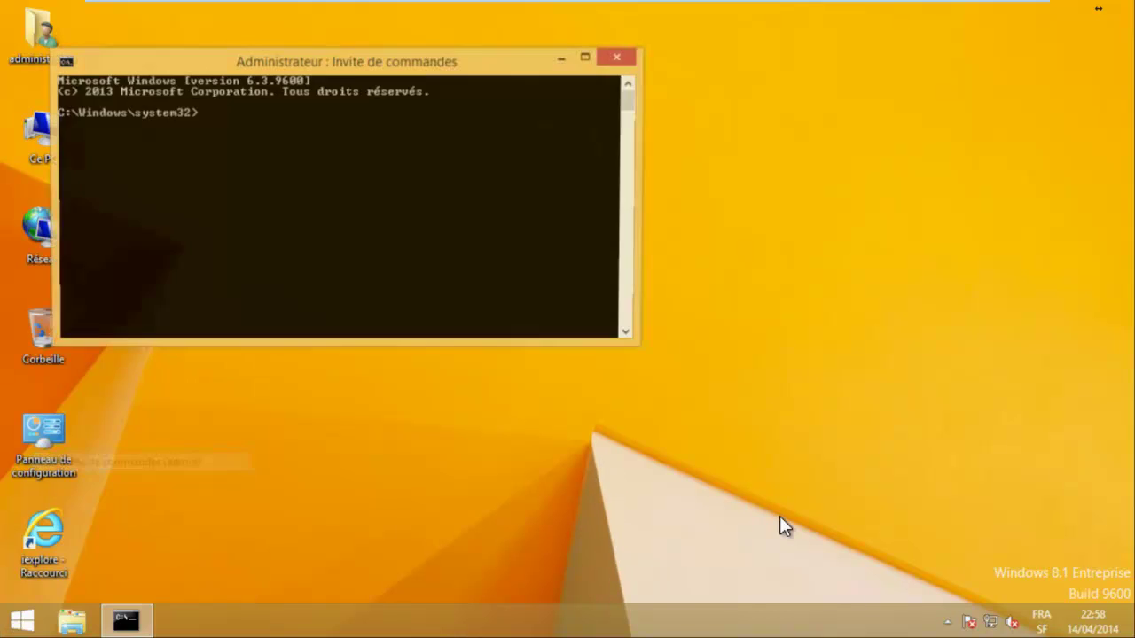
{"action": "type", "text": "gpupdate /force"}
{"action": "key", "text": "Return"}
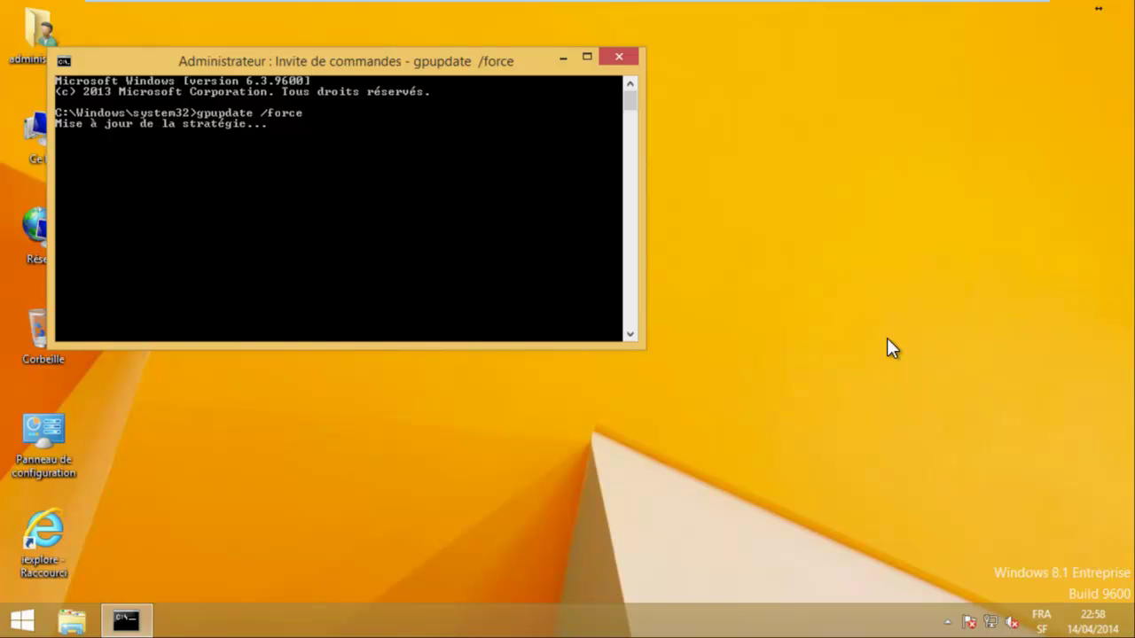
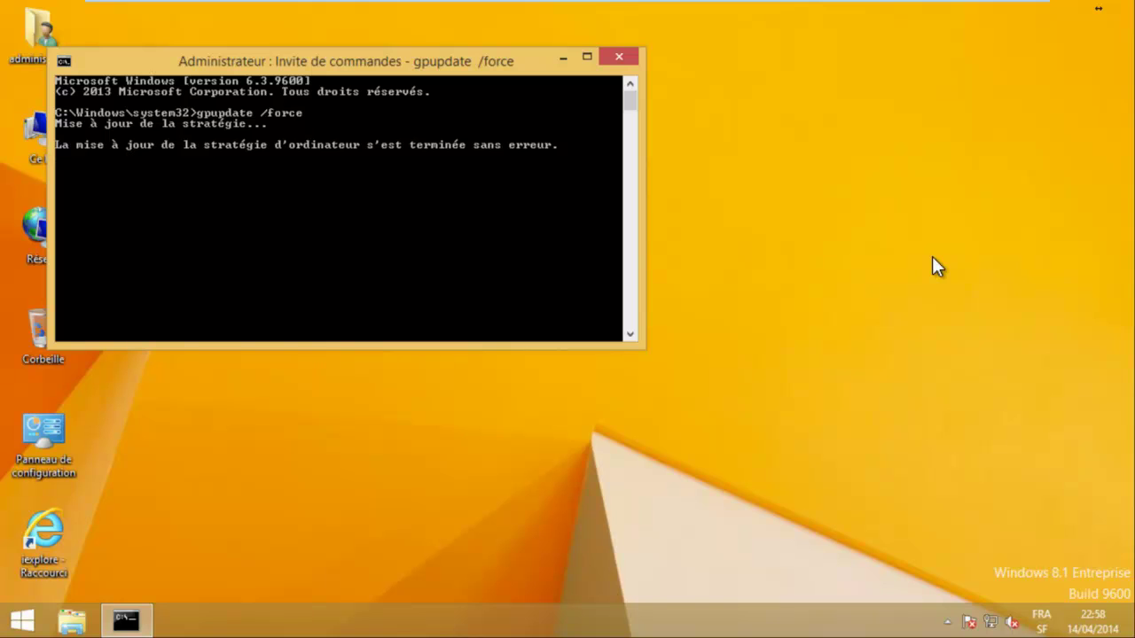
Run gpresult /r and find the Alphorm client DirectAccess GPO denied by security filtering.
{"action": "type", "text": "gpres"}
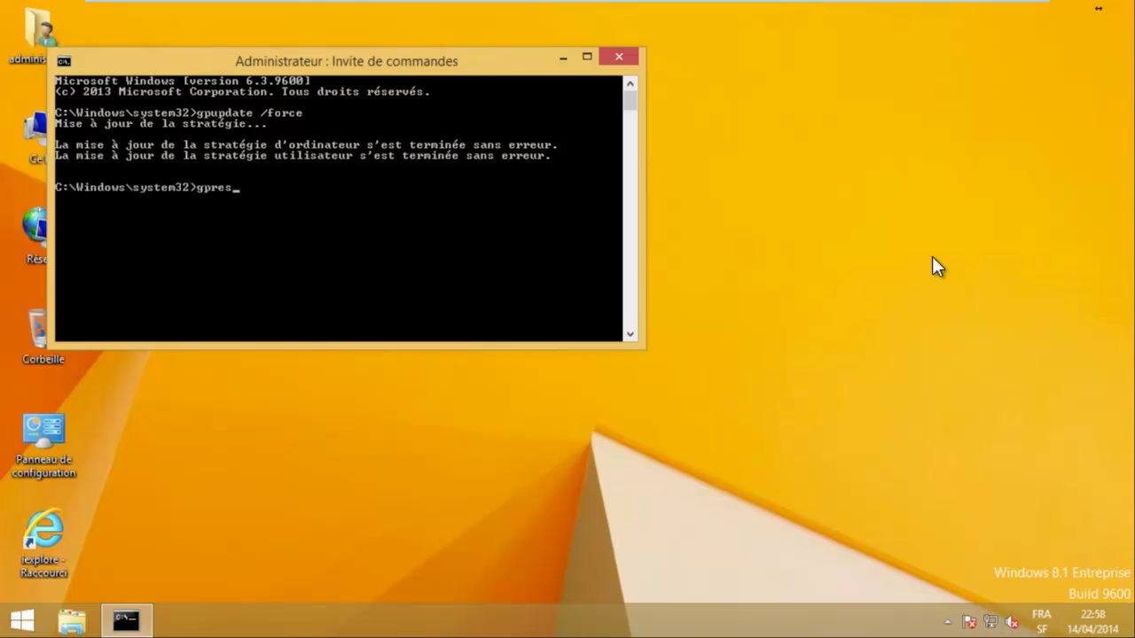
{"action": "type", "text": "ult /r"}
{"action": "key", "text": "Return"}
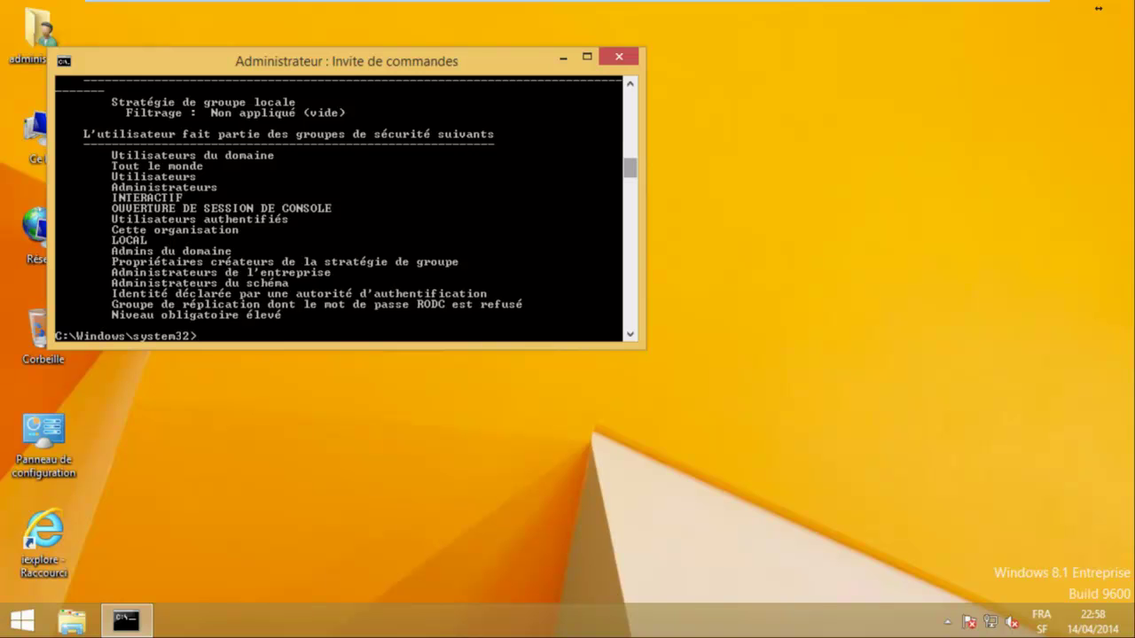
{"action": "scroll", "coordinate": [1097, 8], "scroll_direction": "up", "scroll_amount": 20}
{"action": "scroll", "coordinate": [1098, 8], "scroll_direction": "up", "scroll_amount": 7}
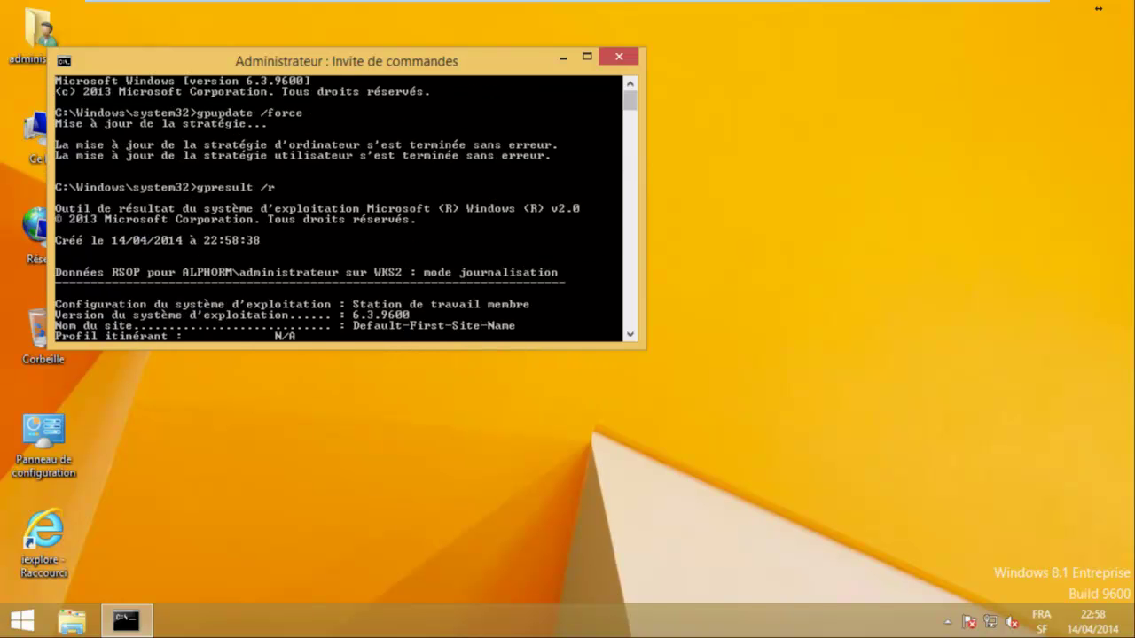
{"action": "scroll", "coordinate": [1098, 7], "scroll_direction": "down", "scroll_amount": 1}
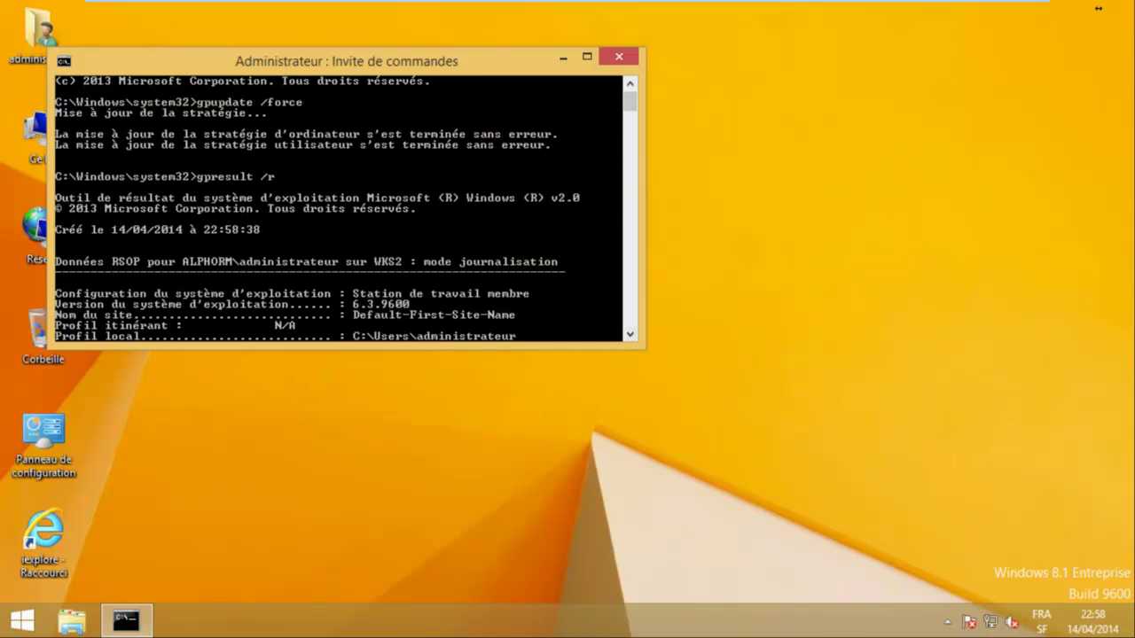
{"action": "scroll", "coordinate": [1098, 8], "scroll_direction": "down", "scroll_amount": 6}
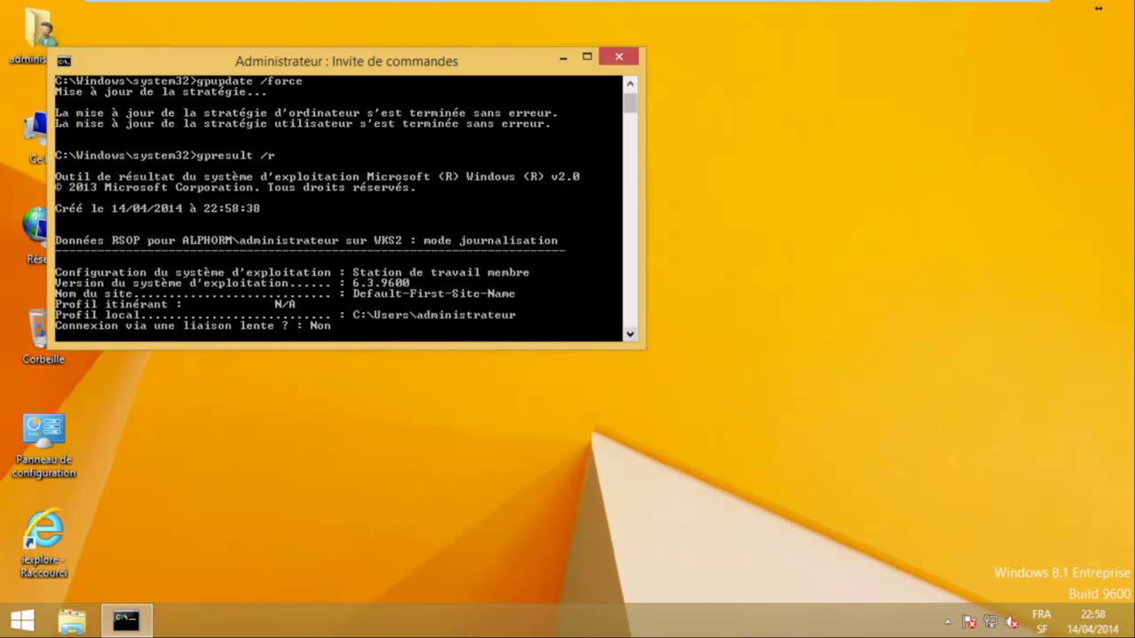
{"action": "scroll", "coordinate": [1098, 8], "scroll_direction": "down", "scroll_amount": 7}
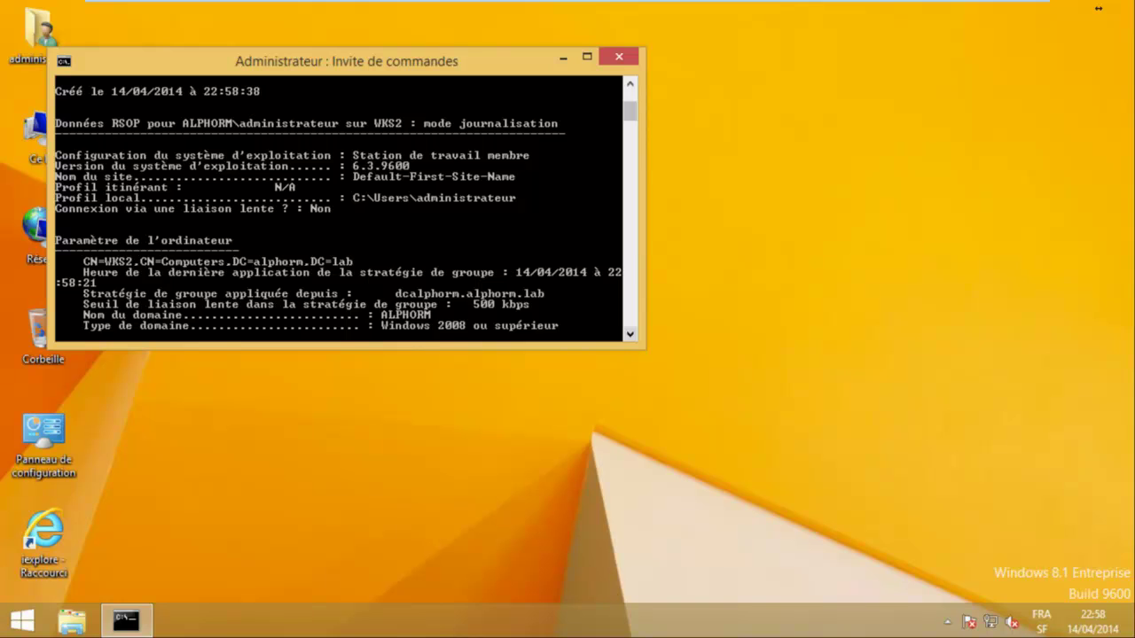
{"action": "scroll", "coordinate": [1098, 8], "scroll_direction": "down", "scroll_amount": 9}
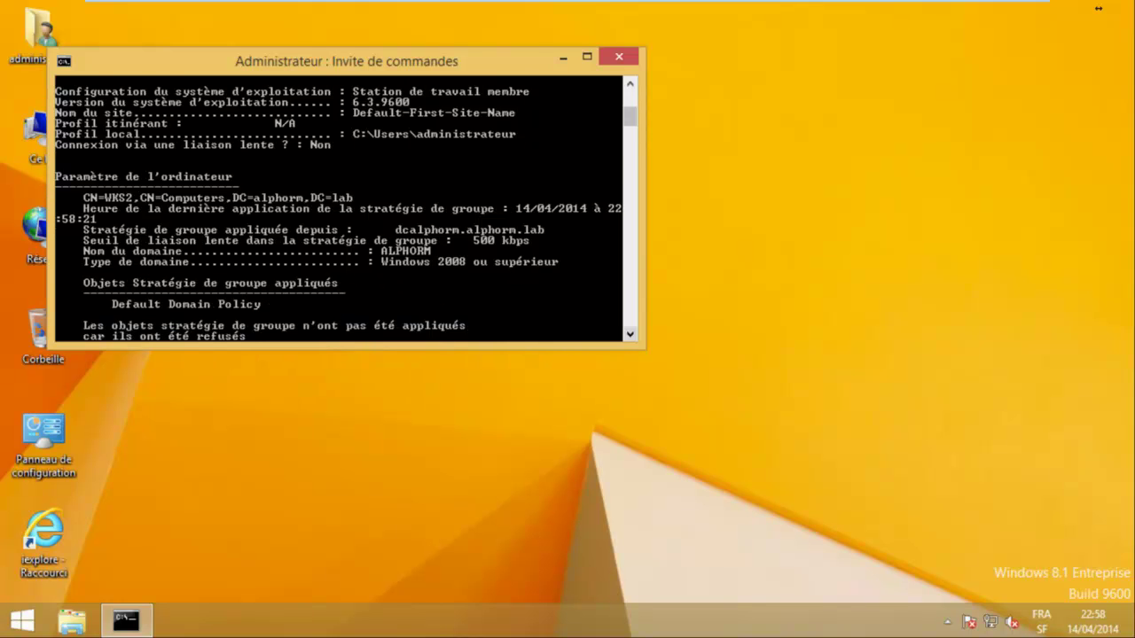
{"action": "scroll", "coordinate": [1098, 8], "scroll_direction": "down", "scroll_amount": 2}
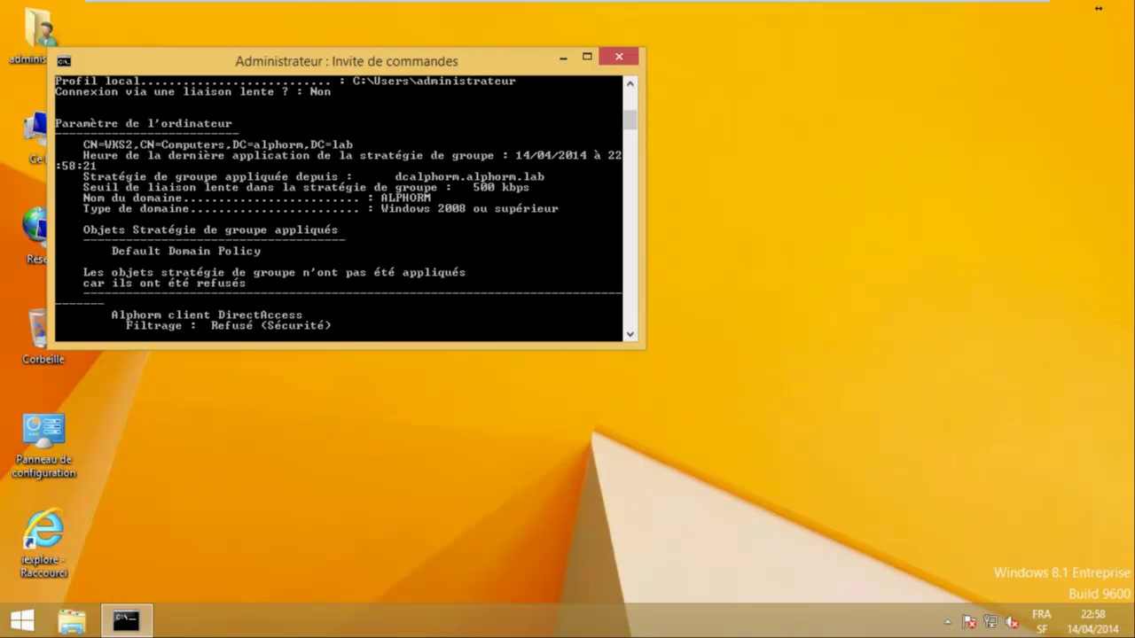
{"action": "scroll", "coordinate": [1098, 8], "scroll_direction": "down", "scroll_amount": 2}
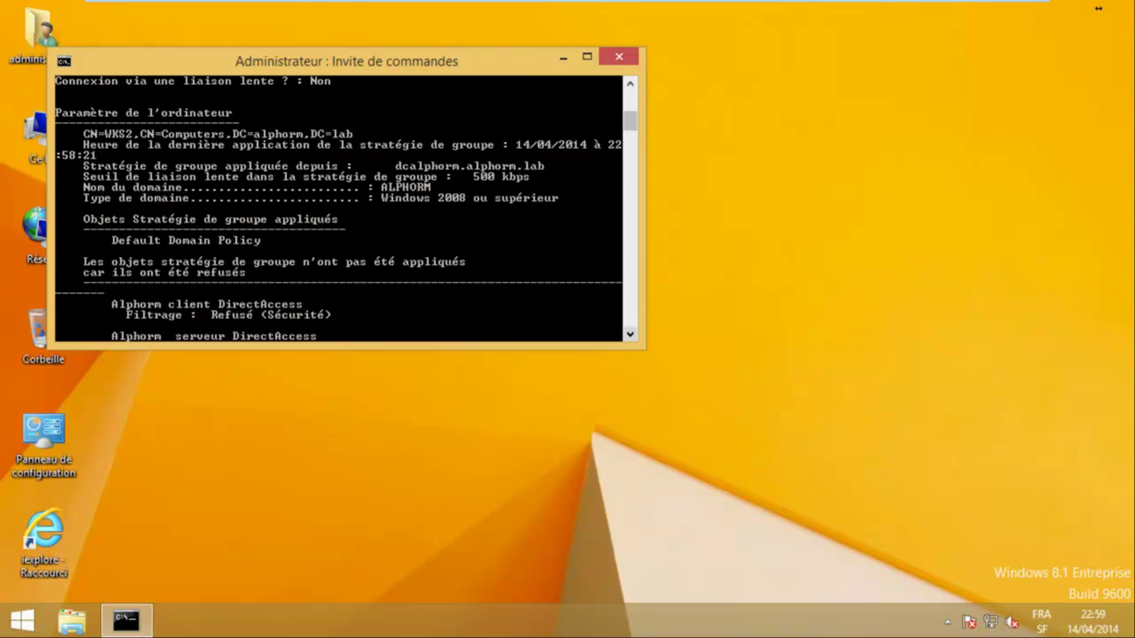
{"action": "scroll", "coordinate": [1098, 8], "scroll_direction": "down", "scroll_amount": 3}
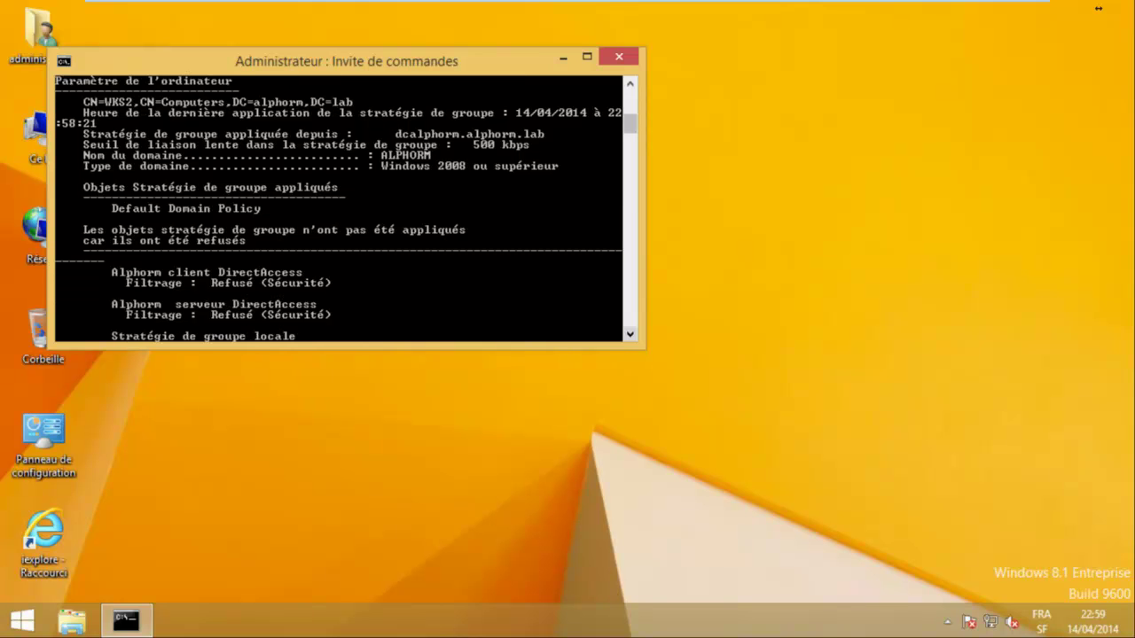
{"action": "scroll", "coordinate": [1098, 8], "scroll_direction": "down", "scroll_amount": 3}
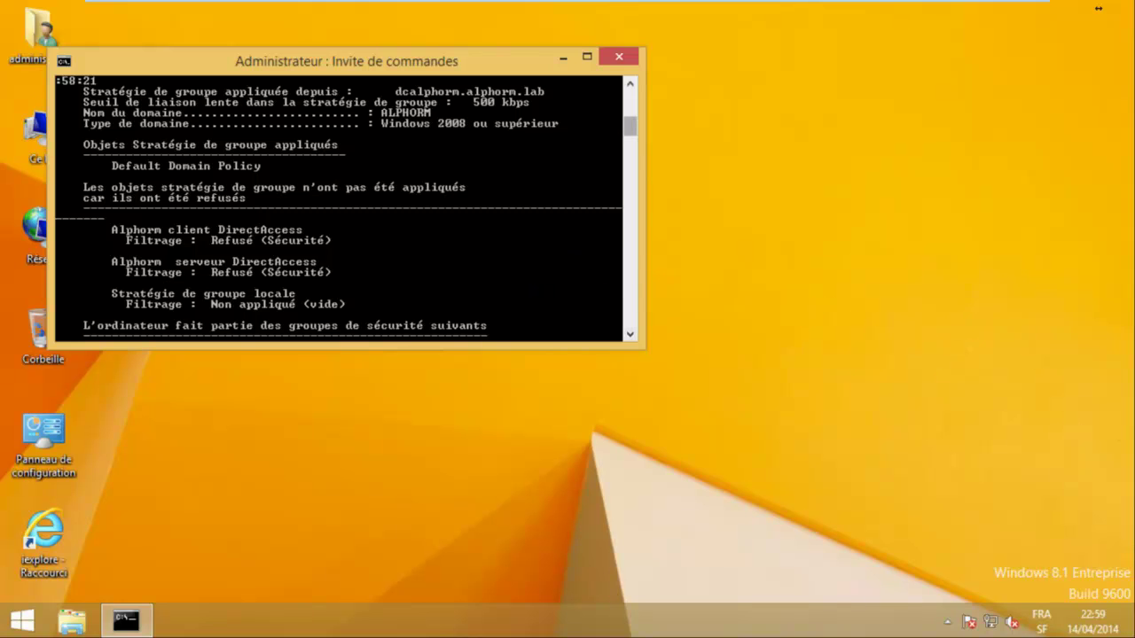
{"action": "scroll", "coordinate": [337, 209], "scroll_direction": "down", "scroll_amount": 10}
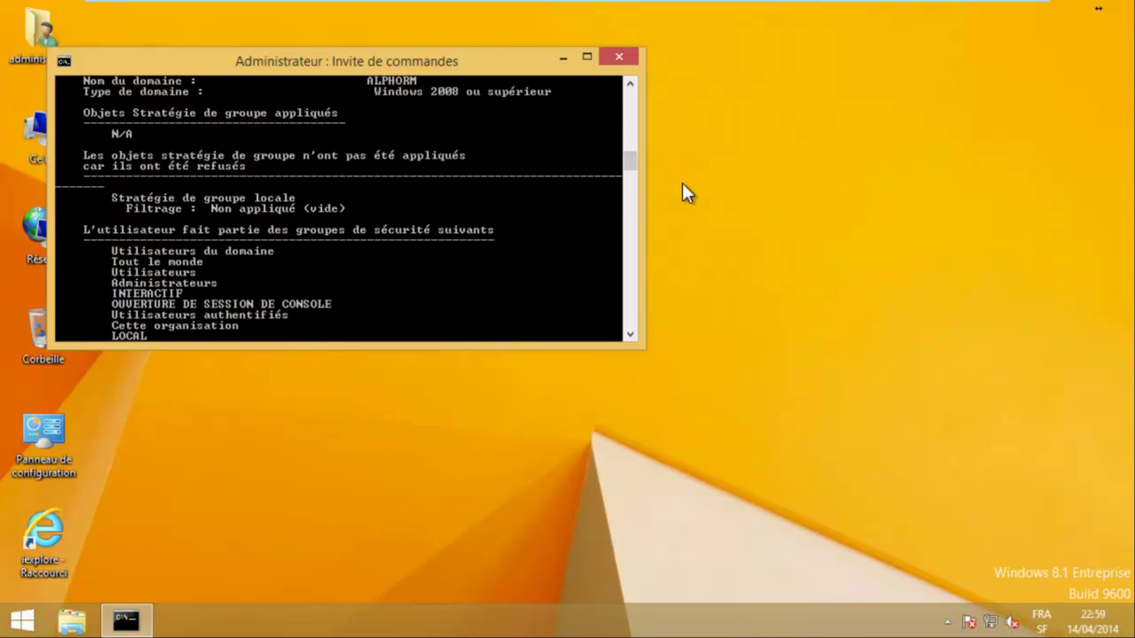
{"action": "scroll", "coordinate": [337, 208], "scroll_direction": "up", "scroll_amount": 8}
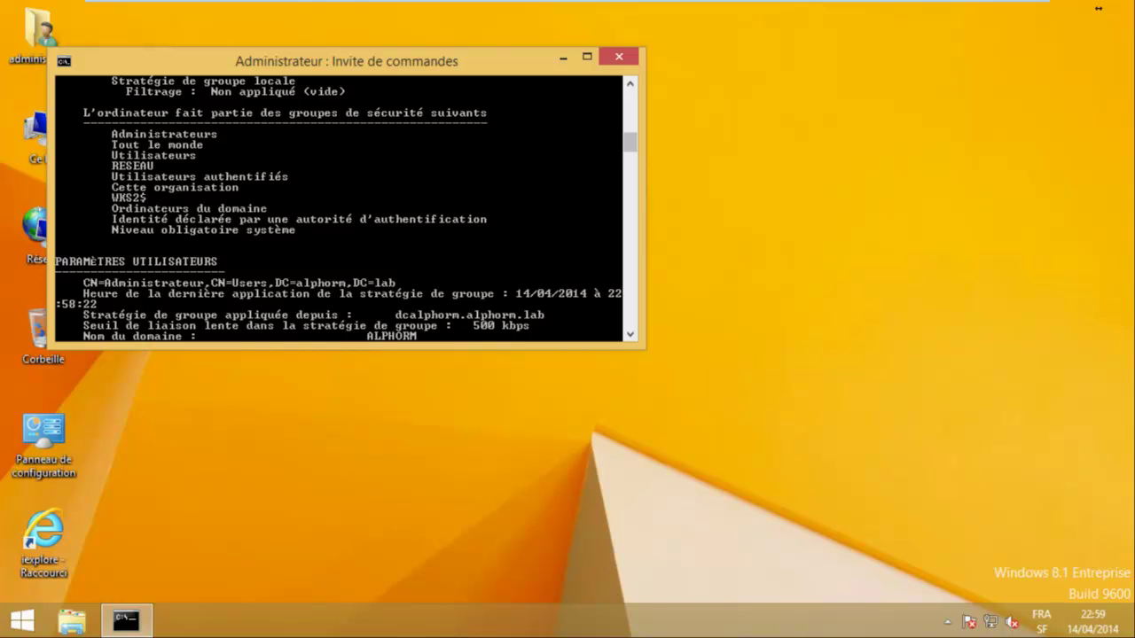
{"action": "scroll", "coordinate": [337, 209], "scroll_direction": "up", "scroll_amount": 8}
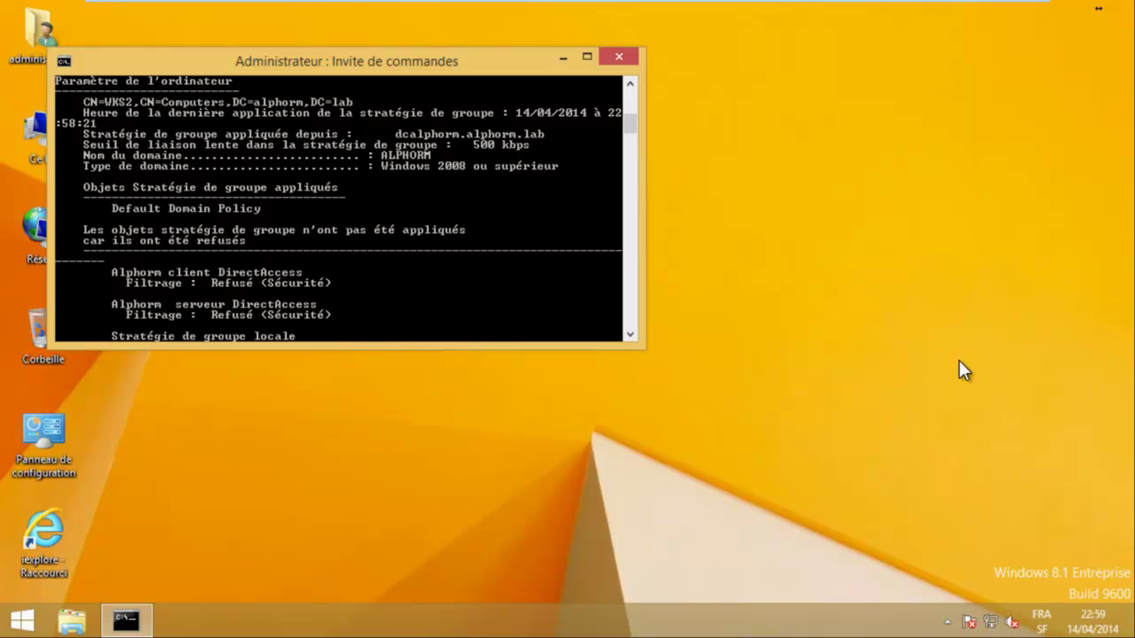
{"action": "key", "text": "Return"}
Run ipconfig to show IPv4 192.168.1.151 with the ISATAP tunnel disconnected.
{"action": "type", "text": "ipconfig"}
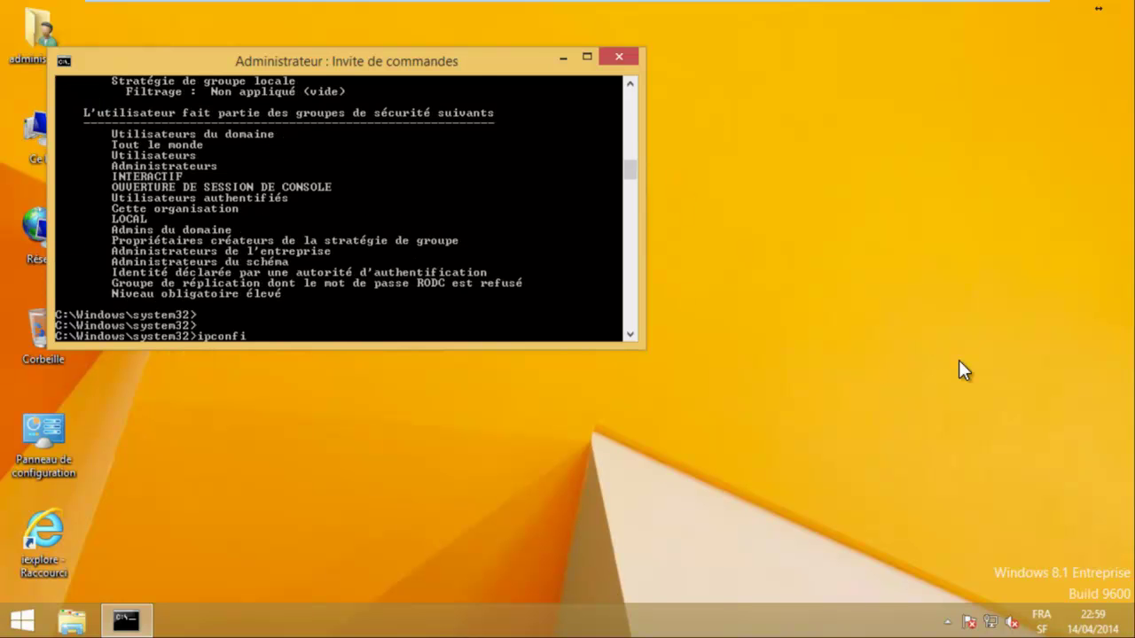
{"action": "key", "text": "Return"}
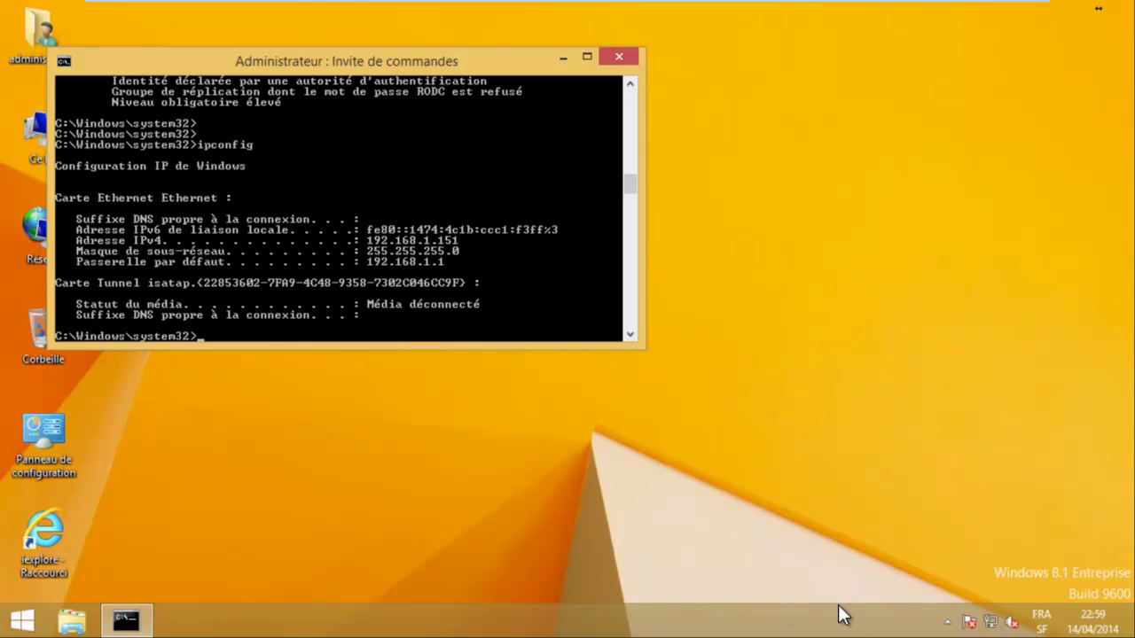
{"action": "left_click", "coordinate": [901, 344]}
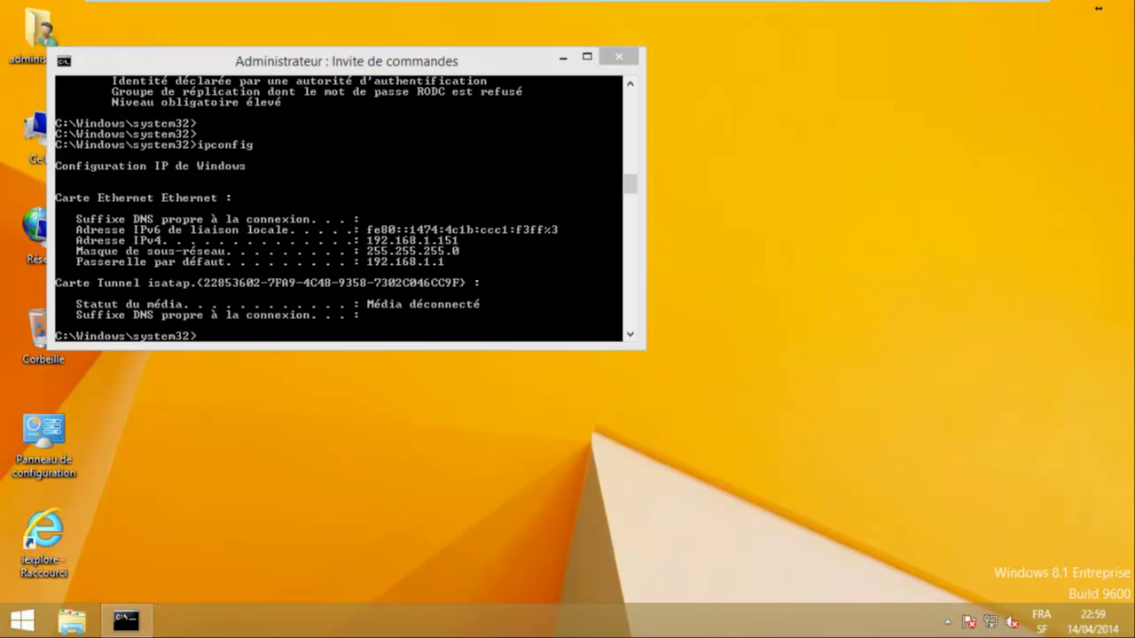
Restart the Windows 8.1 workstation via Arrêter ou se déconnecter > Redémarrer.
{"action": "right_click", "coordinate": [19, 621]}
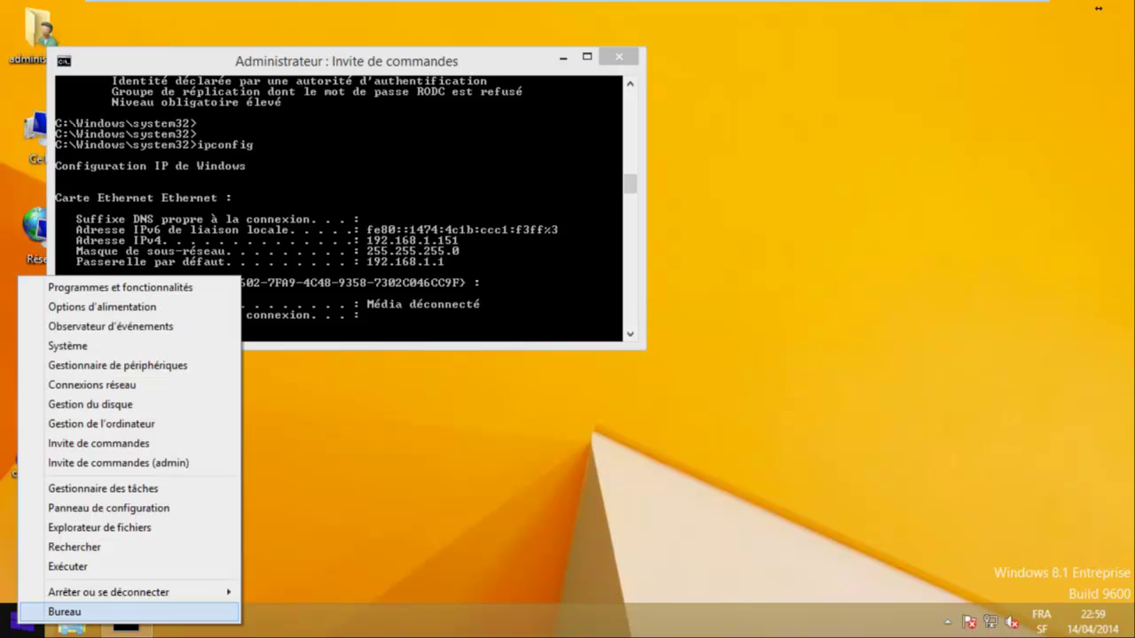
{"action": "mouse_move", "coordinate": [134, 593]}
{"action": "left_click", "coordinate": [275, 592]}
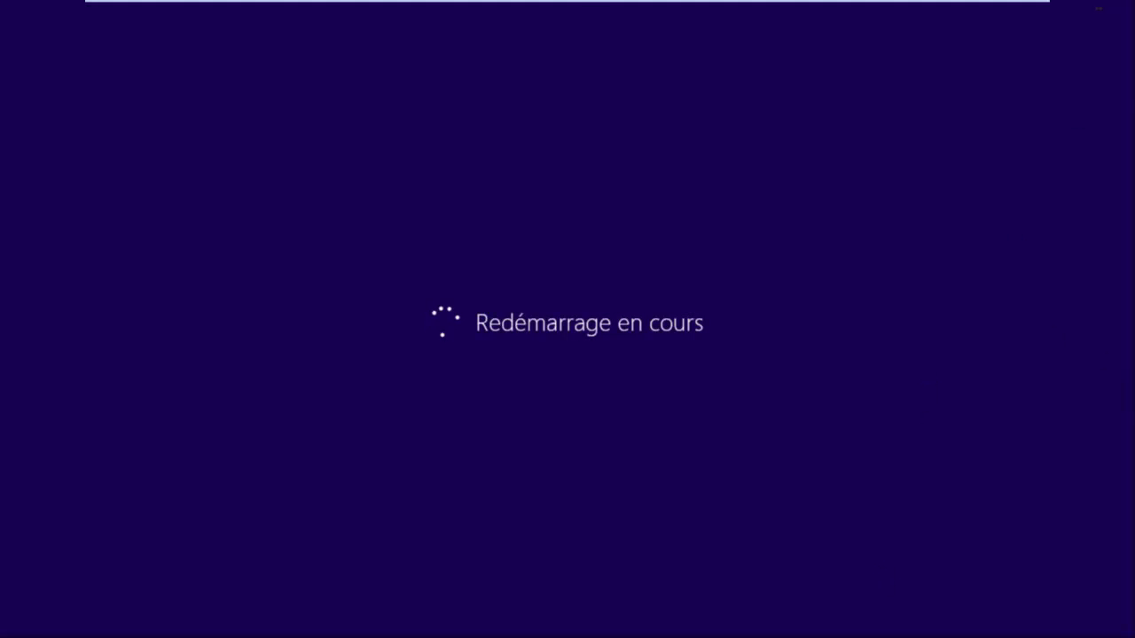
On the DCALPHORM VM, launch Server Manager and start Gestion des stratégies de groupe from Outils.
{"action": "mouse_move", "coordinate": [572, 5]}
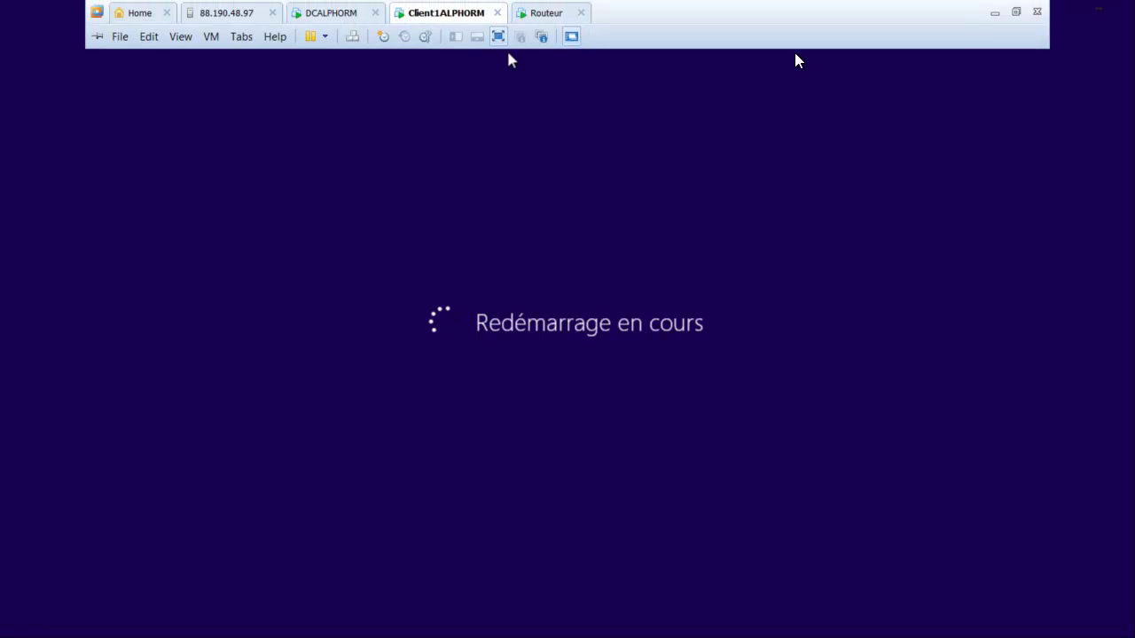
{"action": "left_click", "coordinate": [330, 13]}
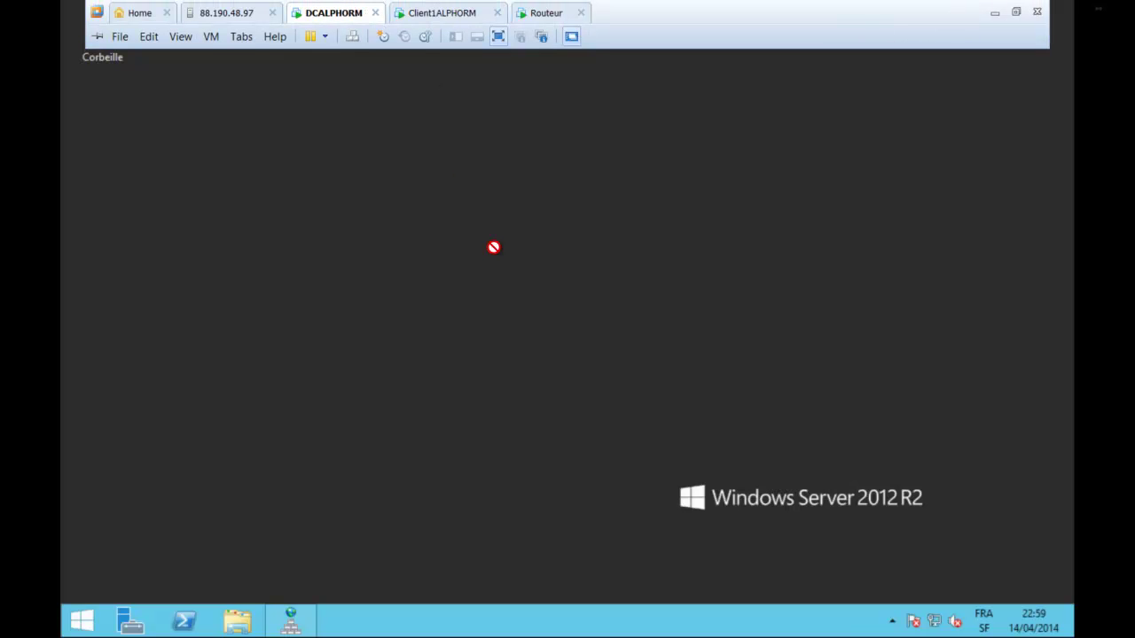
{"action": "left_click", "coordinate": [82, 621]}
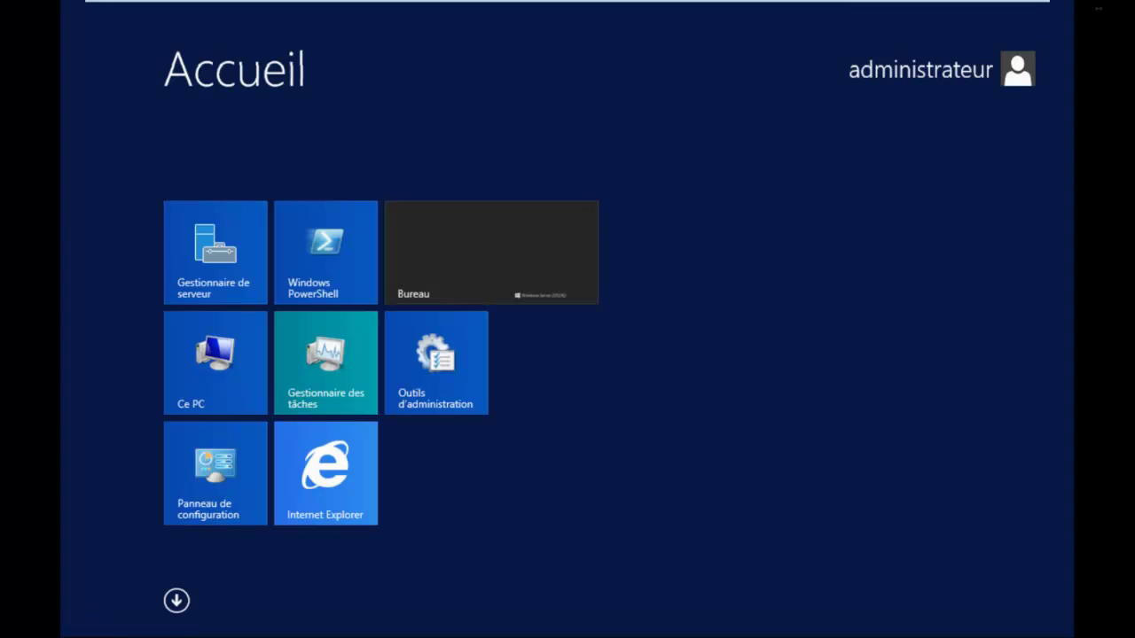
{"action": "left_click", "coordinate": [177, 601]}
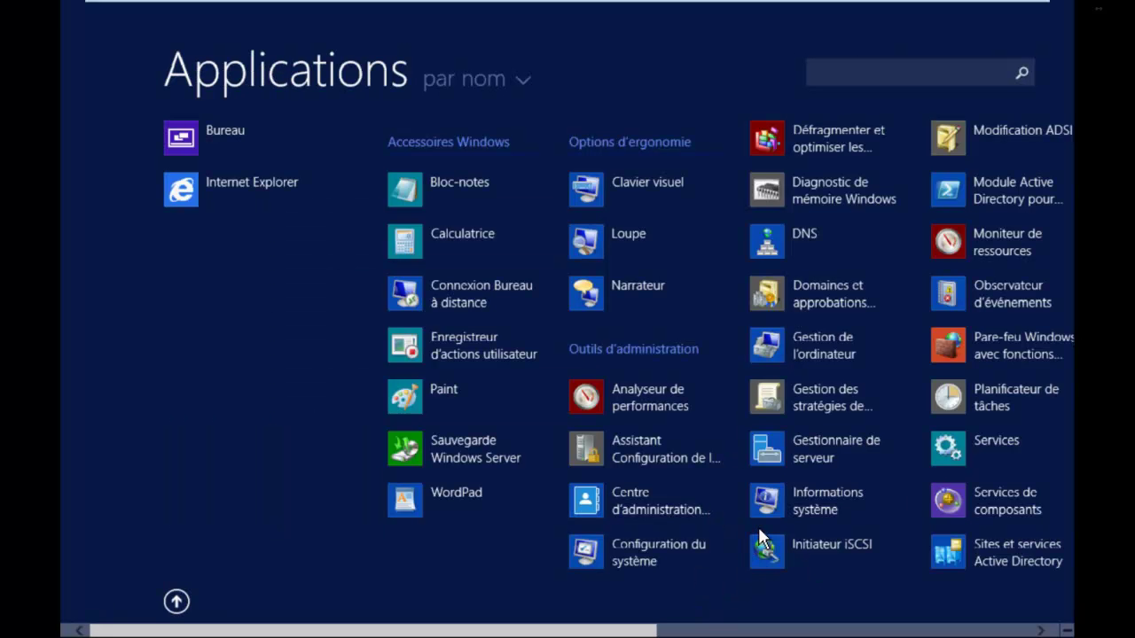
{"action": "left_click", "coordinate": [760, 532]}
{"action": "left_click", "coordinate": [131, 620]}
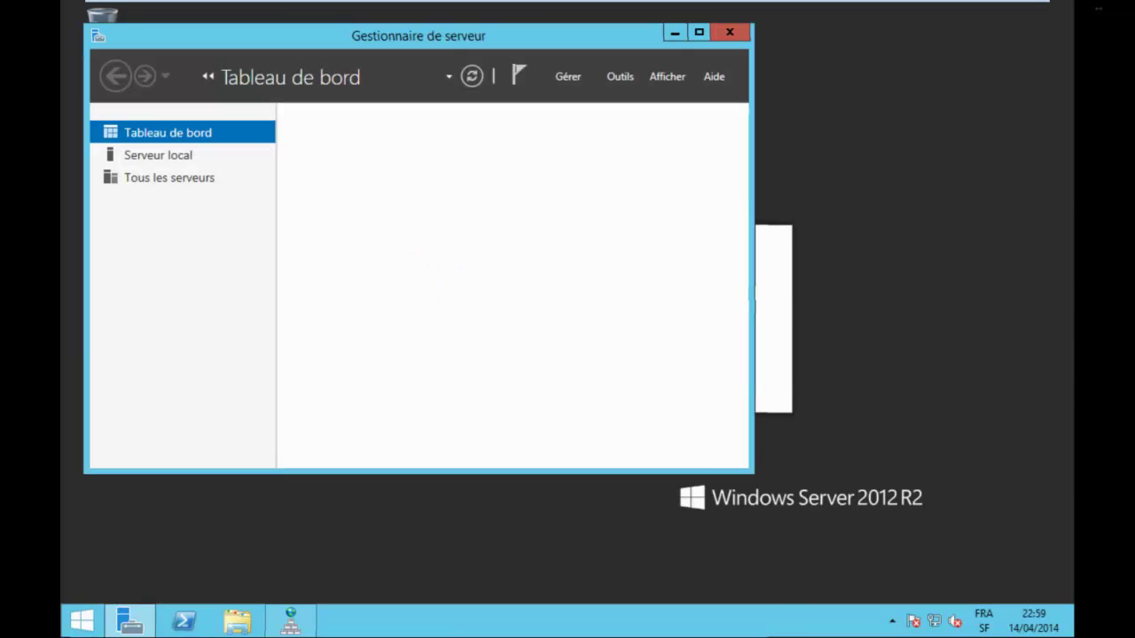
{"action": "left_click", "coordinate": [620, 76]}
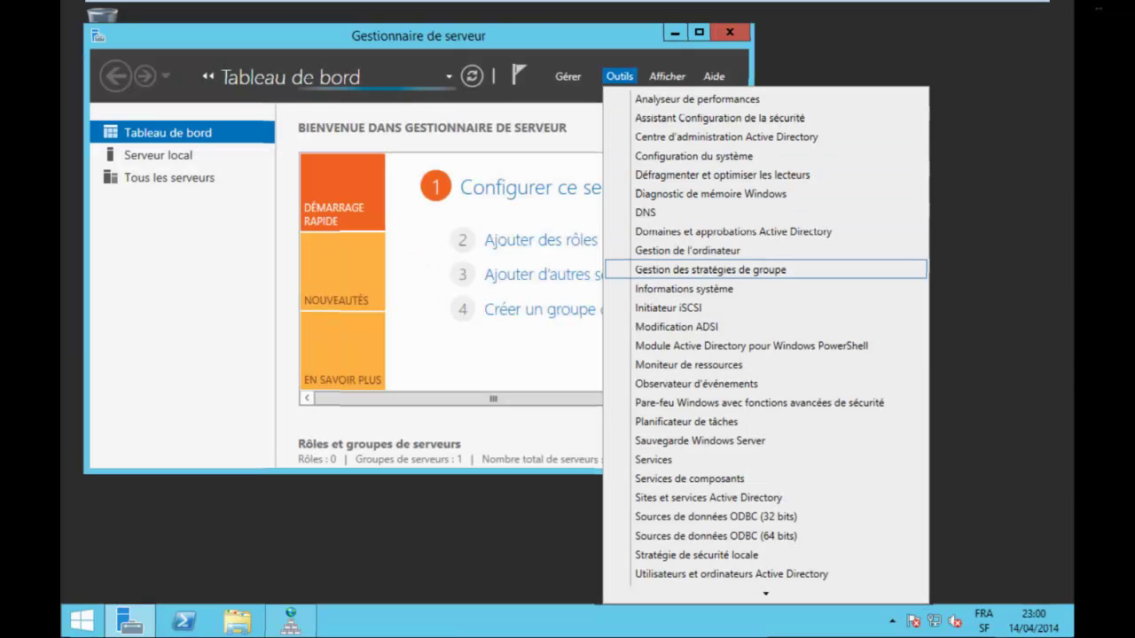
{"action": "left_click", "coordinate": [710, 270]}
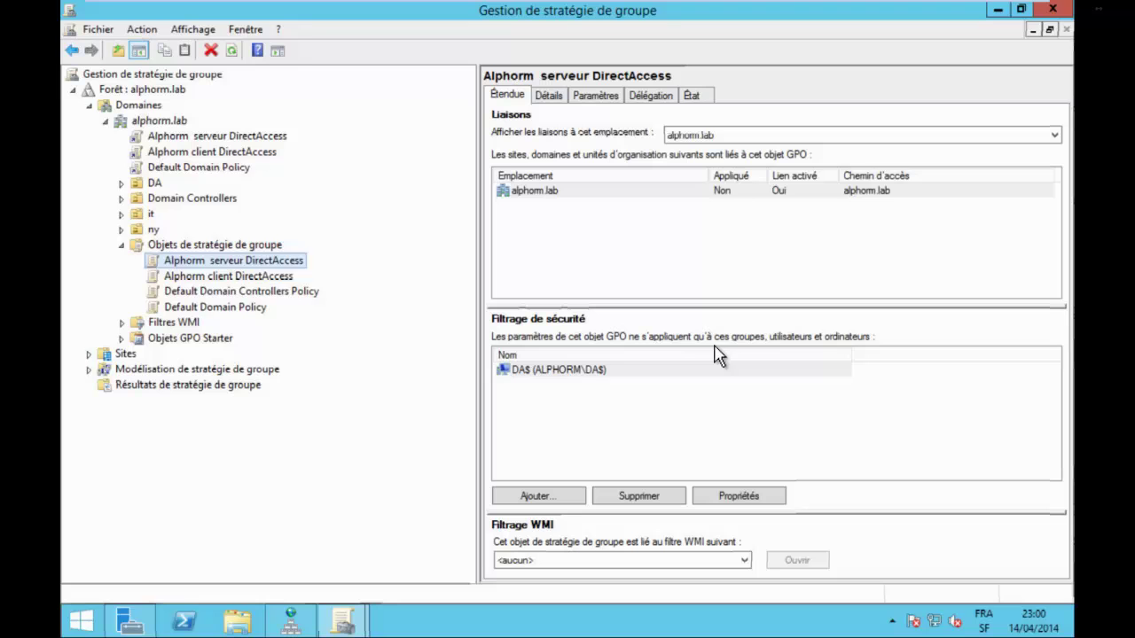
Check the client DirectAccess GPO's DA_clients security filter, then bring up Server Manager's Outils menu.
{"action": "key", "text": "Down"}
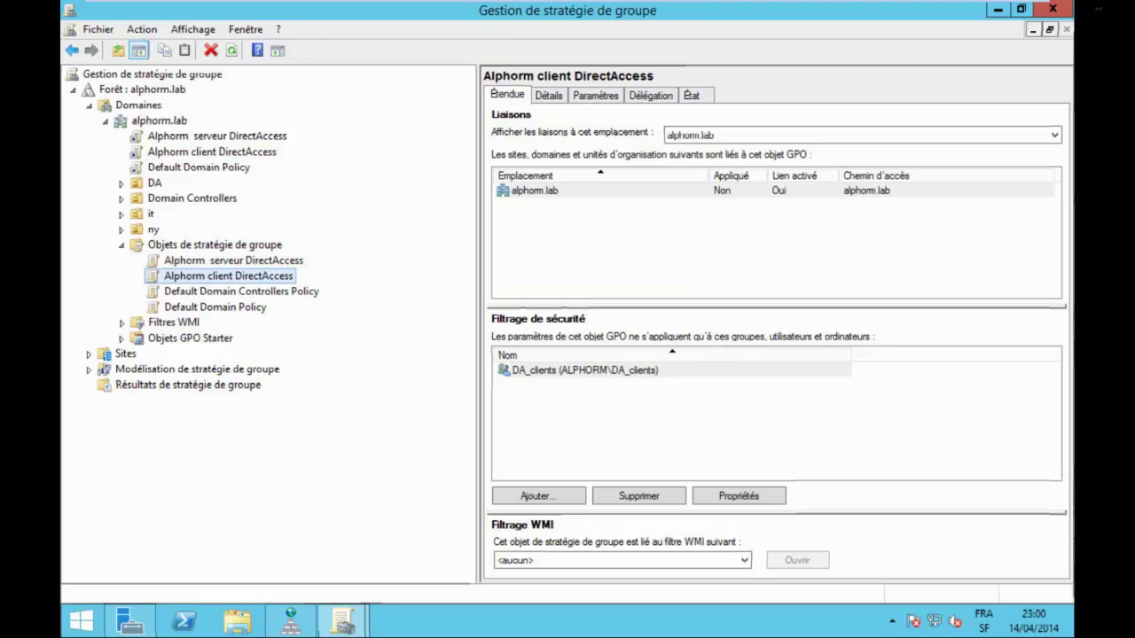
{"action": "left_click", "coordinate": [585, 369]}
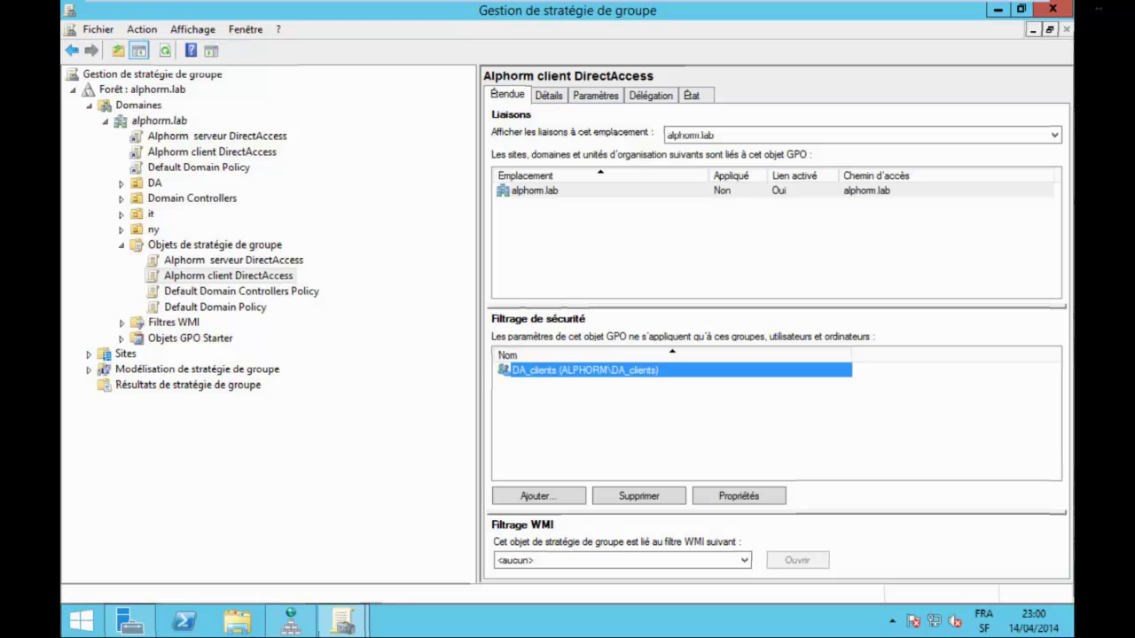
{"action": "left_click", "coordinate": [130, 621]}
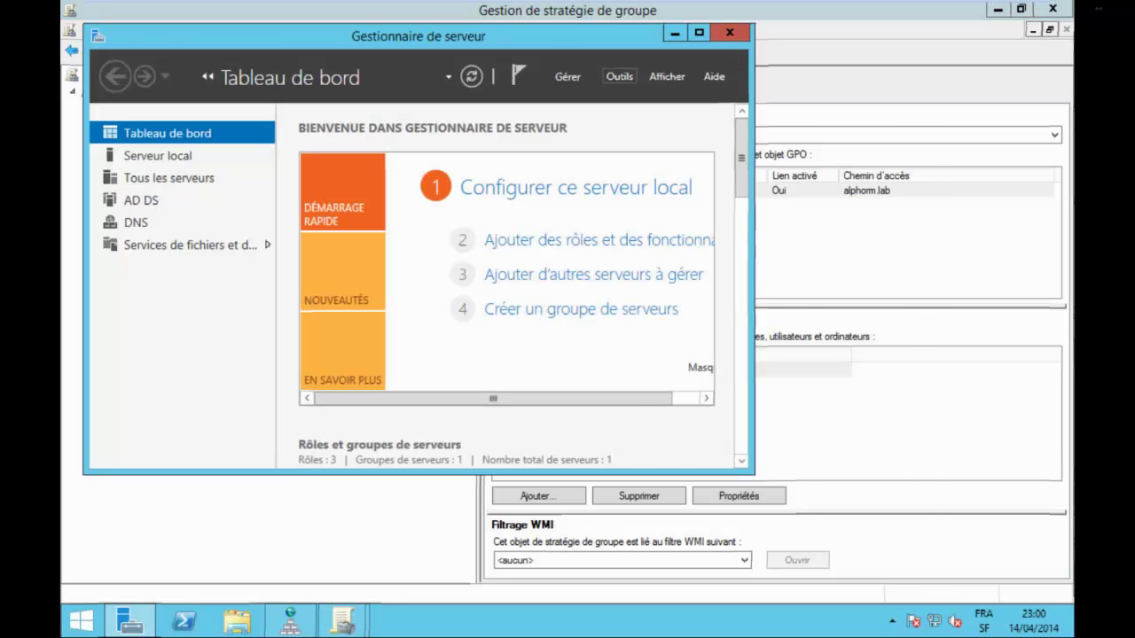
{"action": "left_click", "coordinate": [619, 76]}
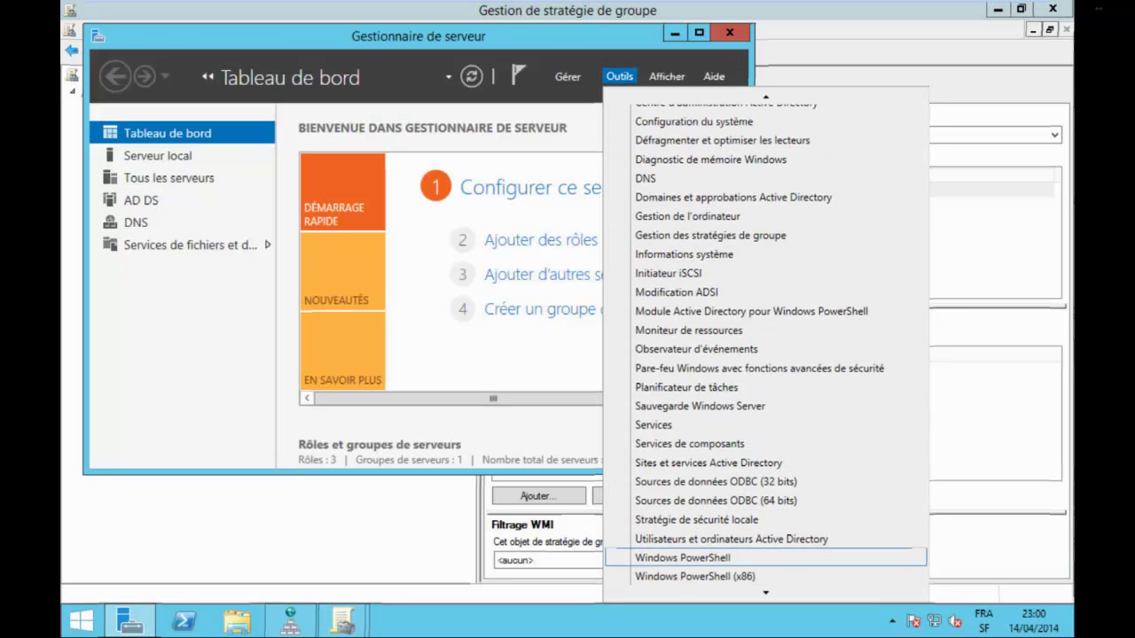
{"action": "left_click", "coordinate": [710, 539]}
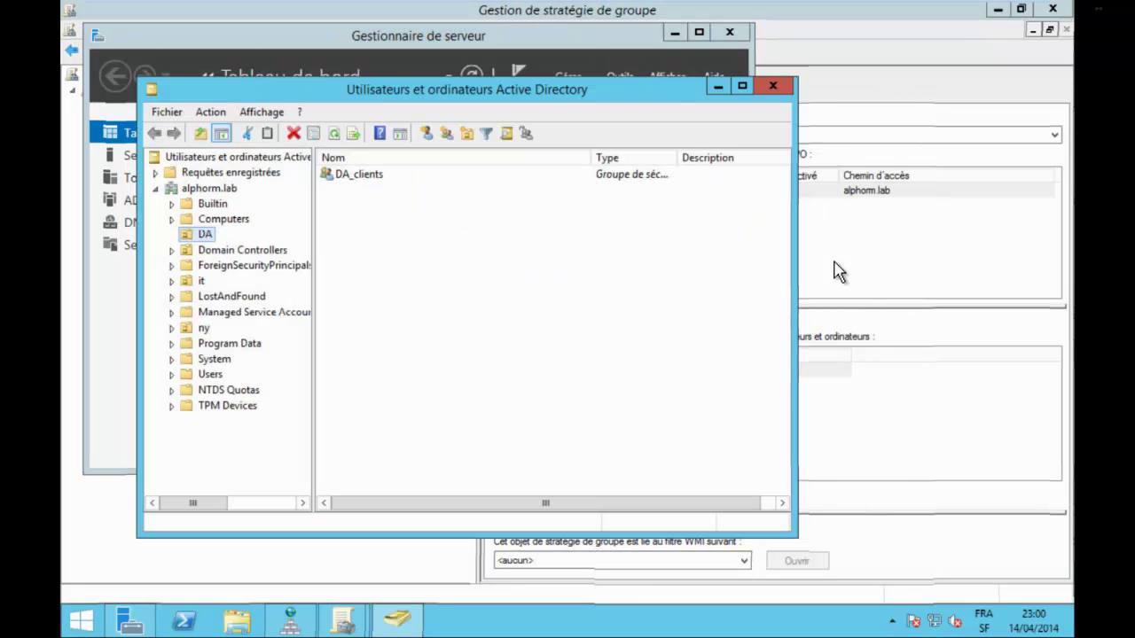
{"action": "key", "text": "Tab"}
{"action": "key", "text": "Return"}
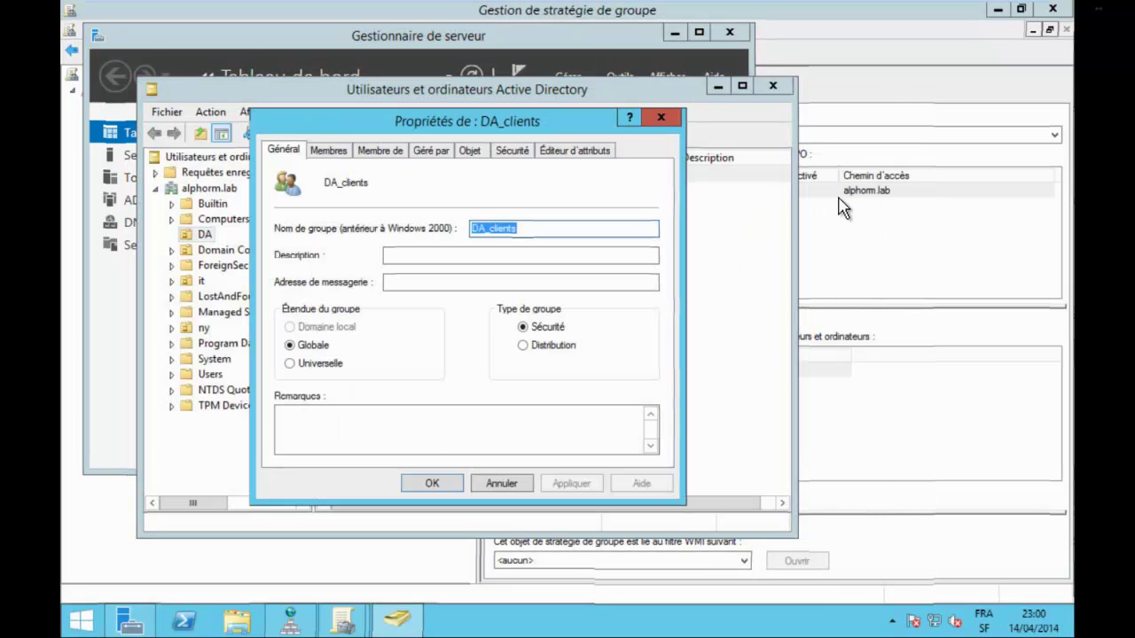
{"action": "key", "text": "ctrl+Tab"}
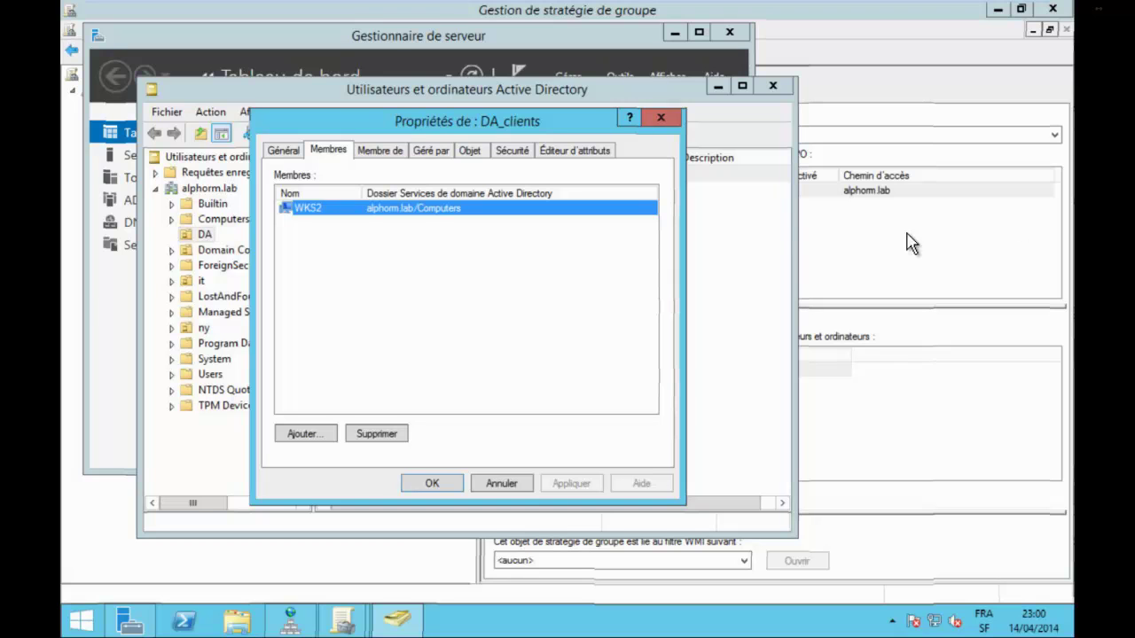
{"action": "key", "text": "Escape"}
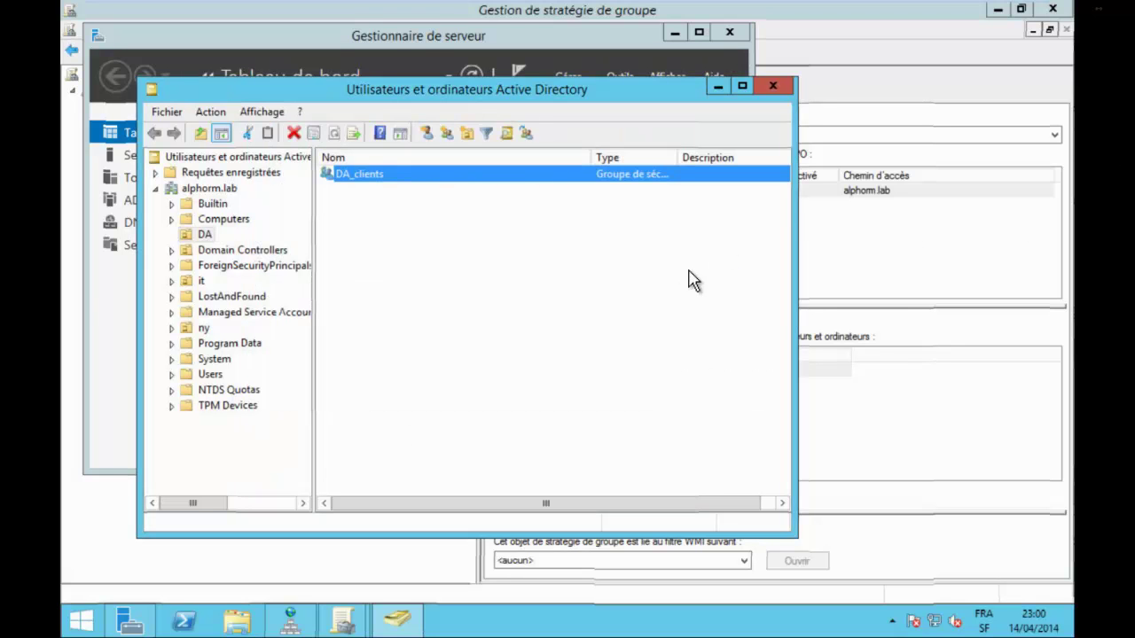
{"action": "key", "text": "shift+Tab"}
{"action": "key", "text": "Up"}
{"action": "key", "text": "Tab"}
{"action": "key", "text": "End"}
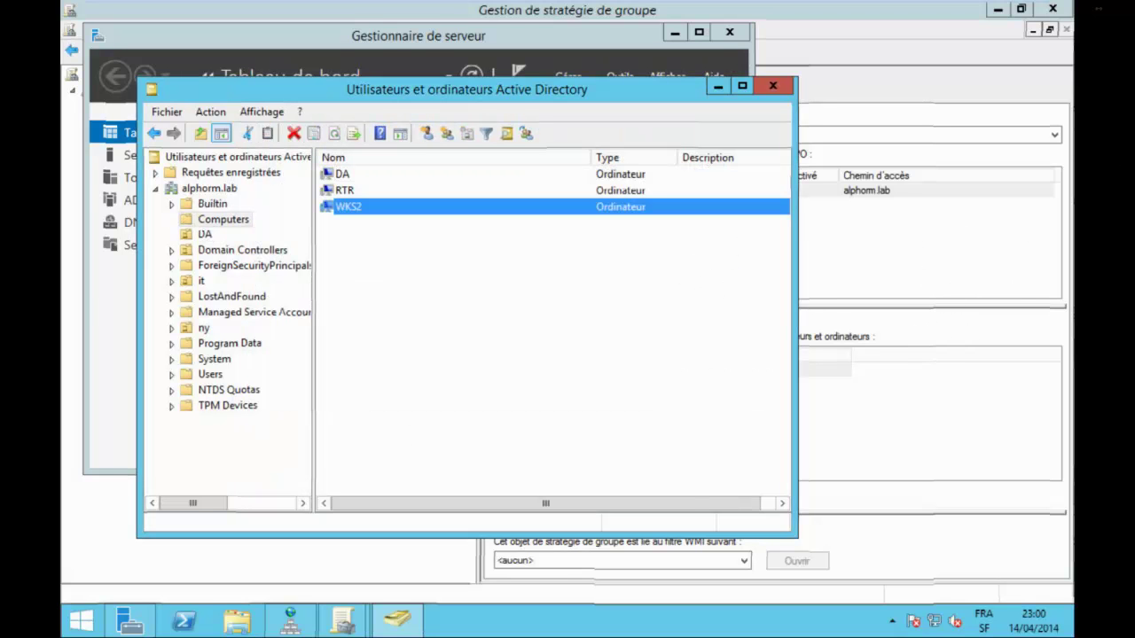
{"action": "left_click", "coordinate": [772, 86]}
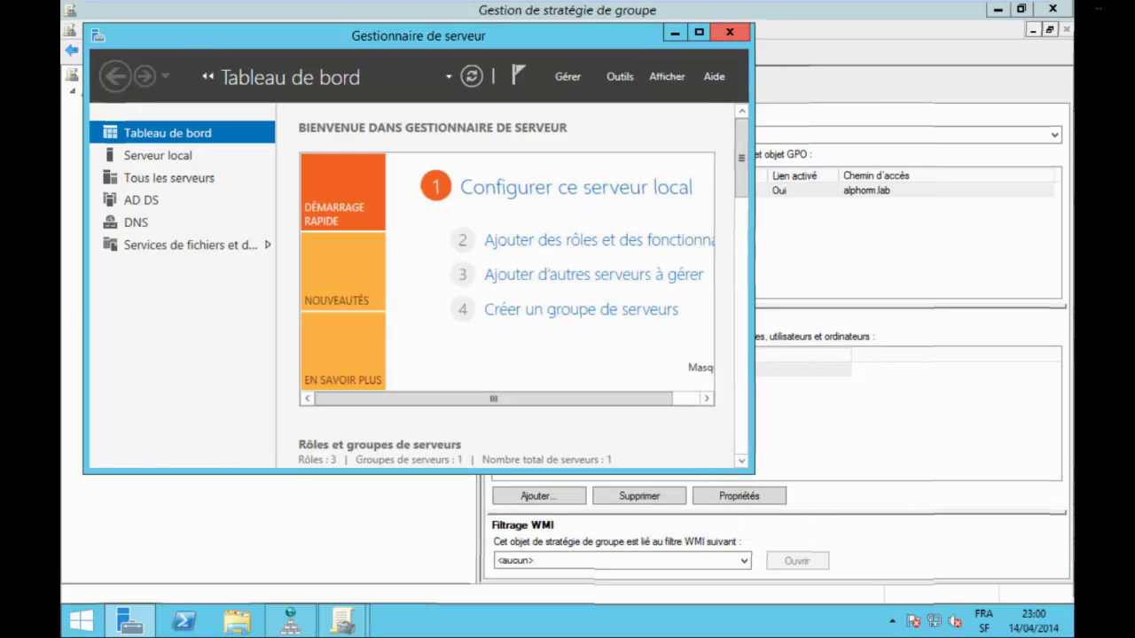
Review the Alphorm serveur DirectAccess GPO's details, delegation and scope, then the client GPO's WMI filter list.
{"action": "left_click", "coordinate": [977, 315]}
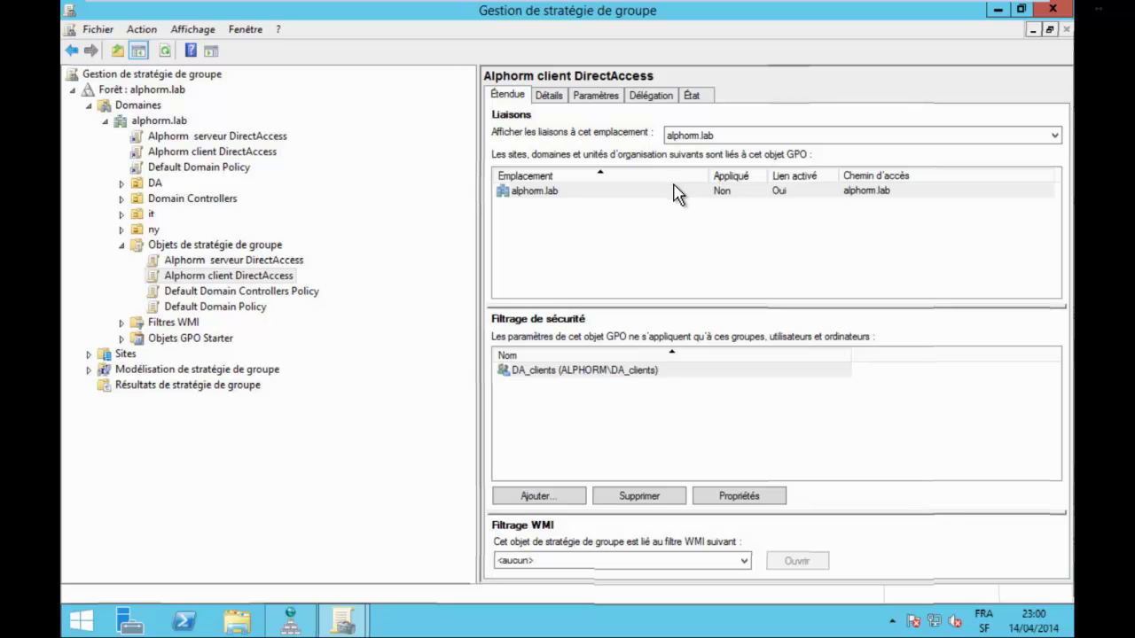
{"action": "key", "text": "alt+Left"}
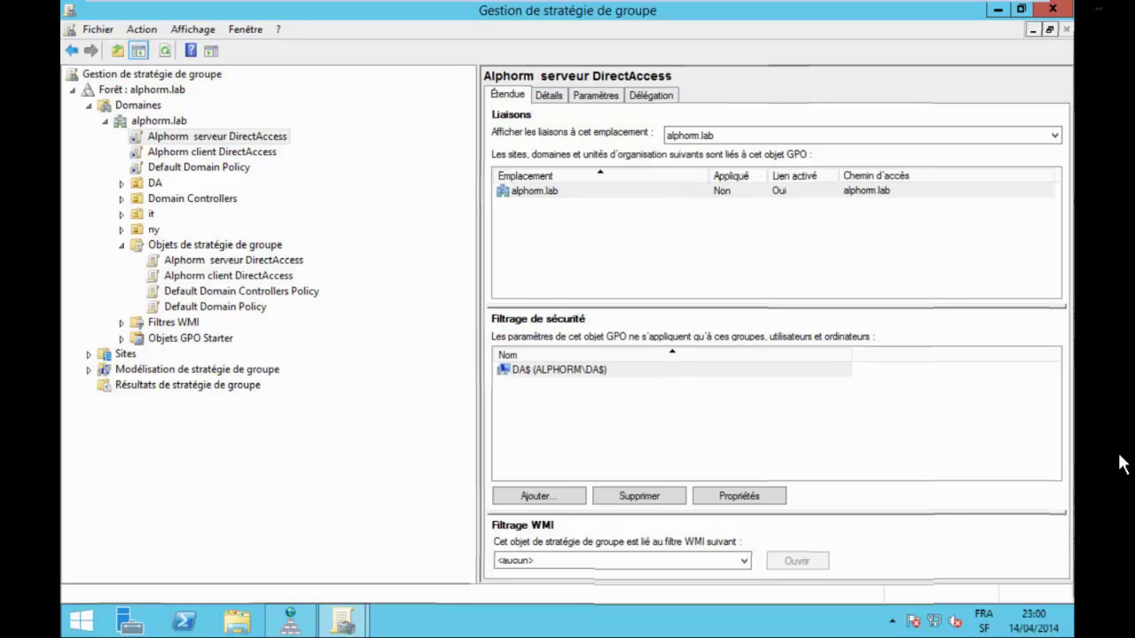
{"action": "key", "text": "ctrl+Tab"}
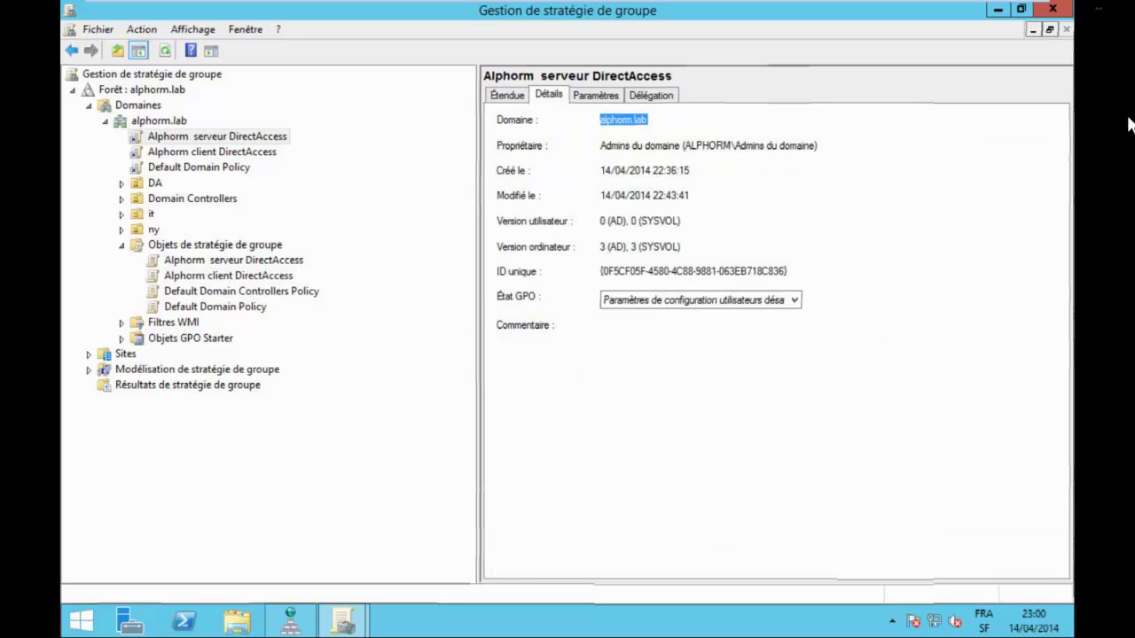
{"action": "key", "text": "ctrl+Tab"}
{"action": "key", "text": "ctrl+Tab"}
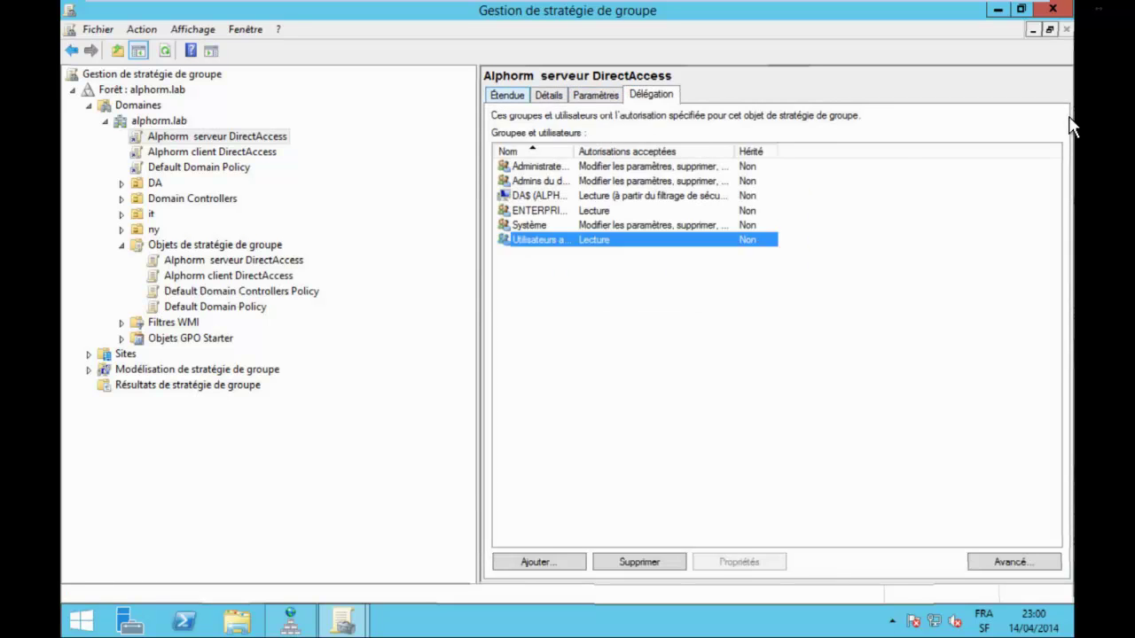
{"action": "key", "text": "ctrl+Tab"}
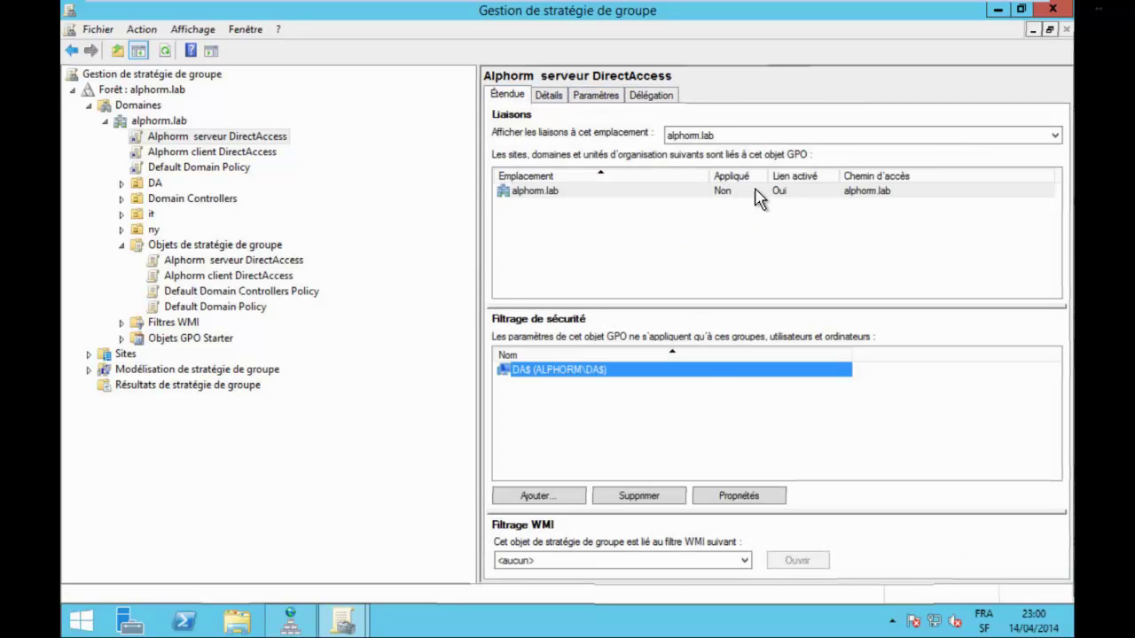
{"action": "key", "text": "Down"}
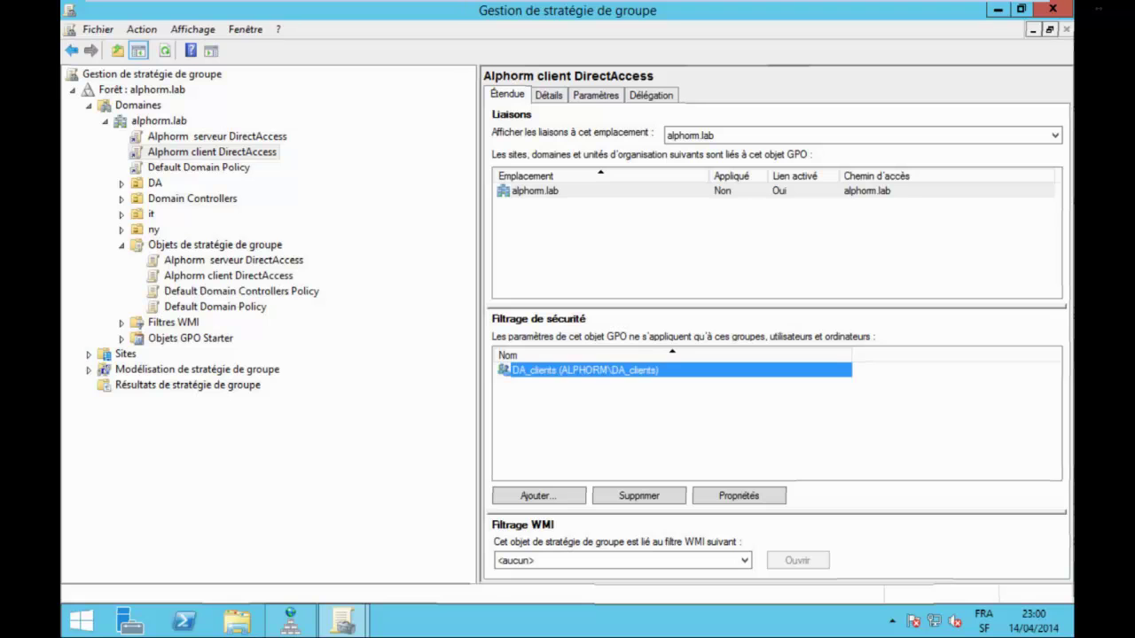
{"action": "left_click", "coordinate": [620, 561]}
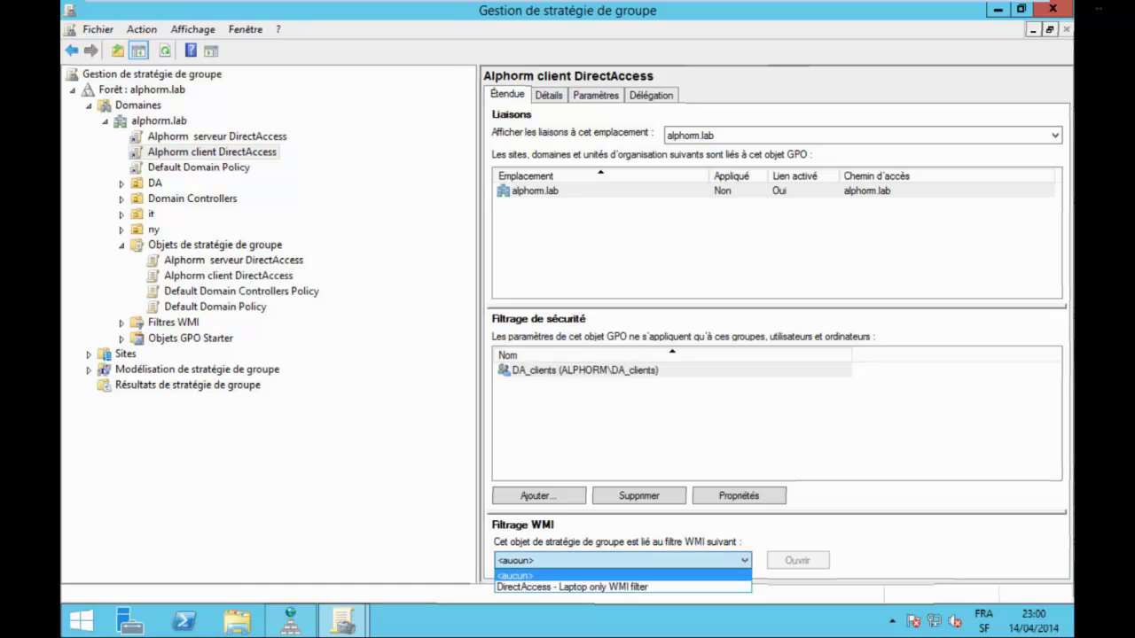
Delete the 'DirectAccess - Laptop only' WMI filter and close Group Policy Management.
{"action": "key", "text": "Escape"}
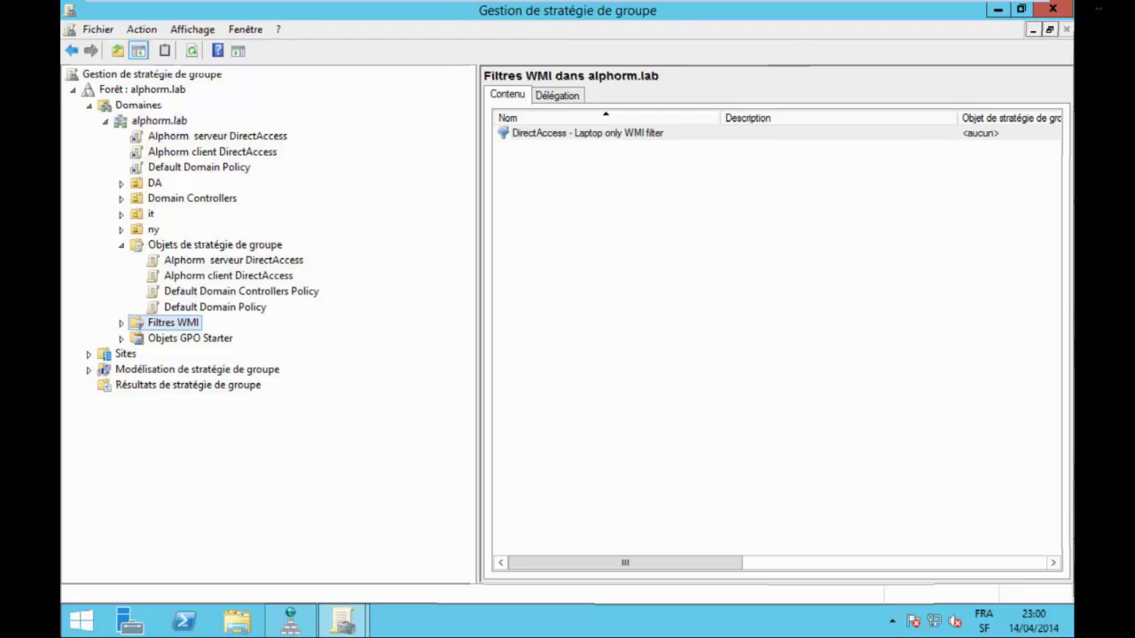
{"action": "left_click", "coordinate": [588, 133]}
{"action": "key", "text": "F2"}
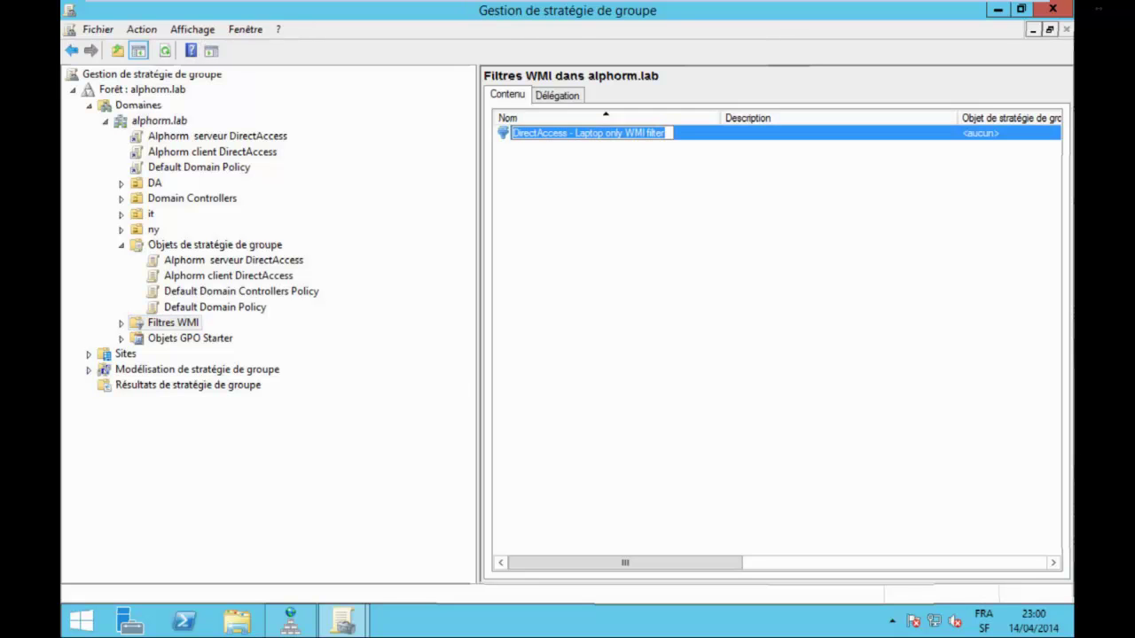
{"action": "key", "text": "Delete"}
{"action": "key", "text": "Return"}
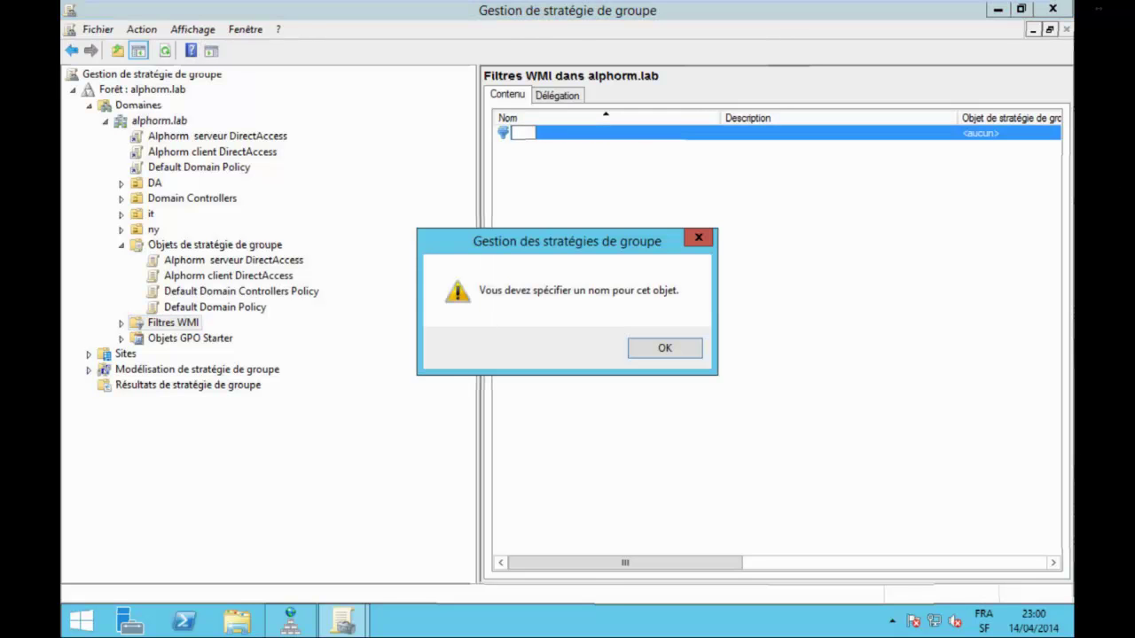
{"action": "key", "text": "Return"}
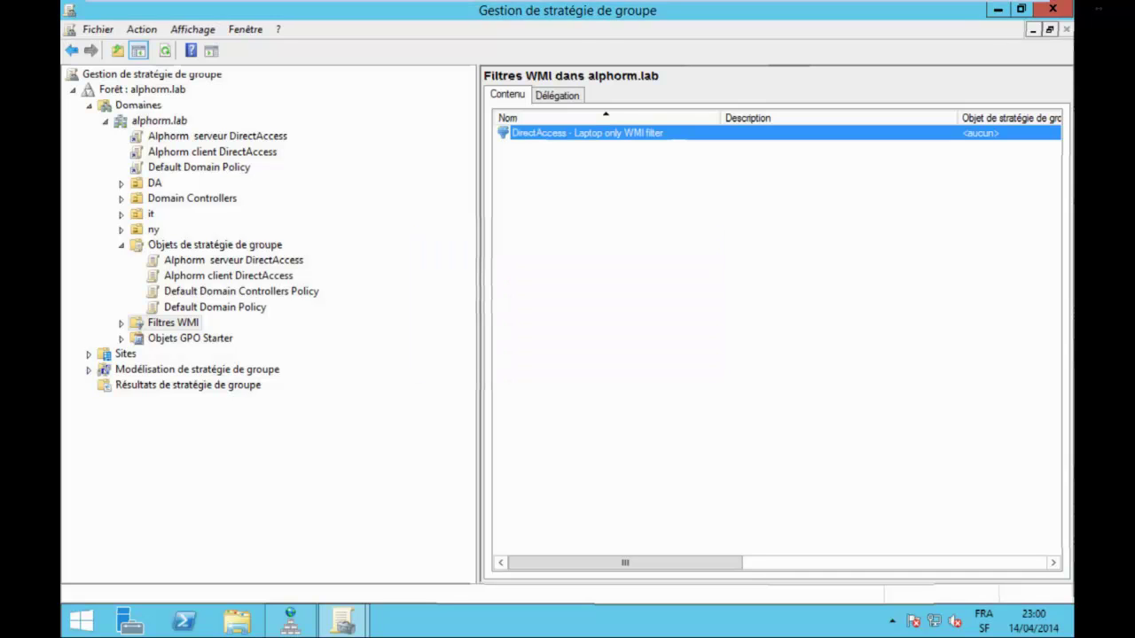
{"action": "key", "text": "Delete"}
{"action": "key", "text": "Return"}
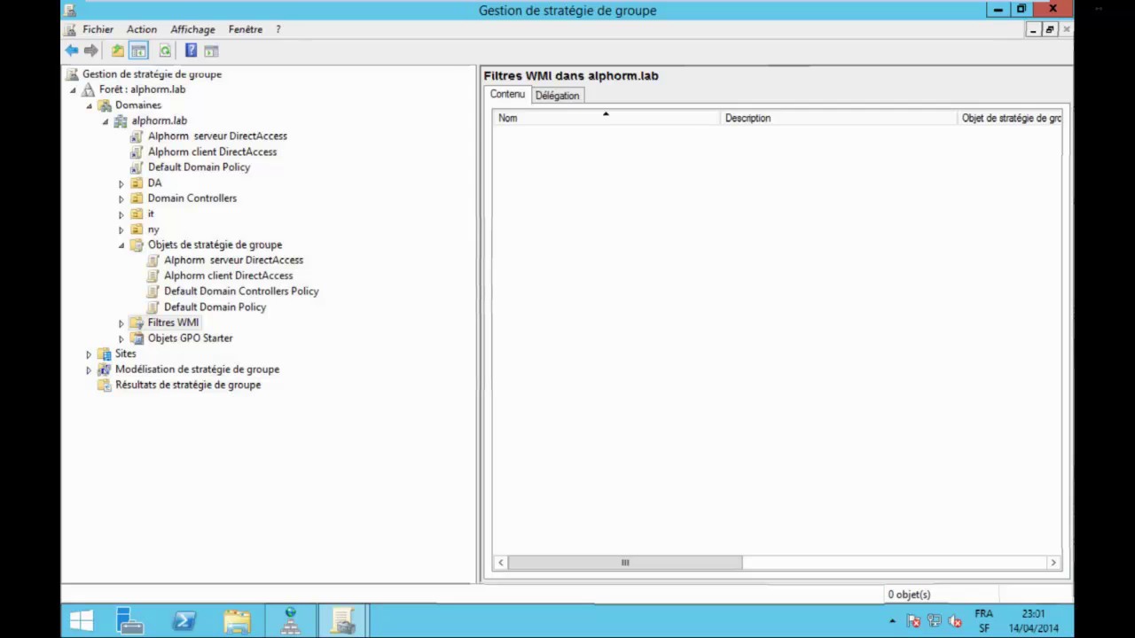
{"action": "left_click", "coordinate": [1053, 9]}
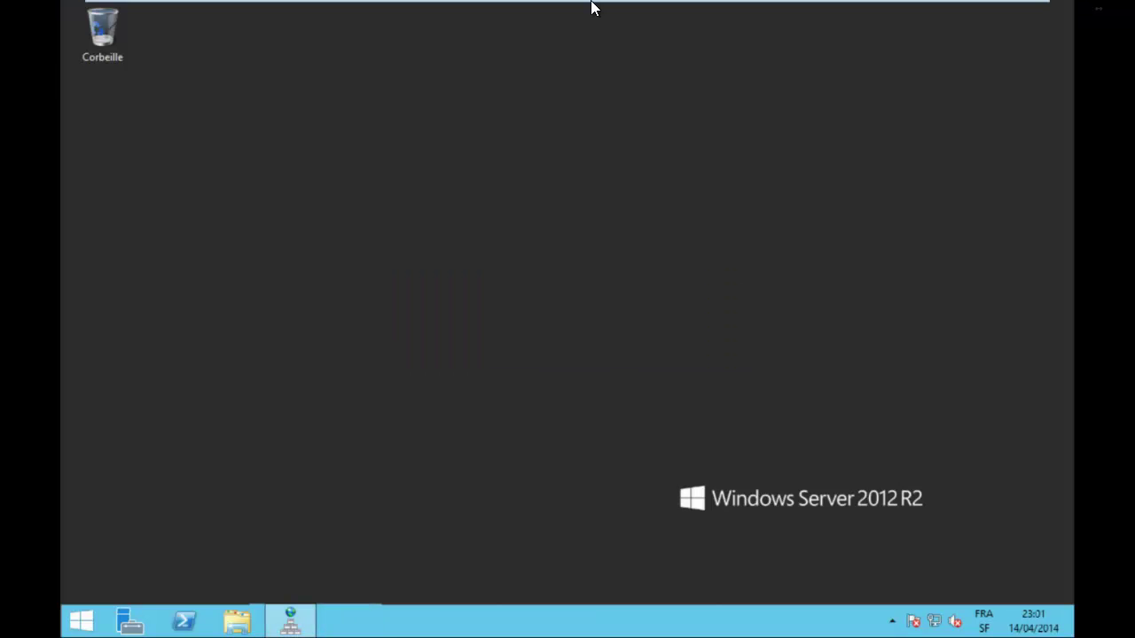
Unlock the Client1 VM and scroll the gpresult report showing Alphorm client DirectAccess applied.
{"action": "mouse_move", "coordinate": [583, 10]}
{"action": "left_click", "coordinate": [439, 16]}
{"action": "left_click", "coordinate": [1097, 306]}
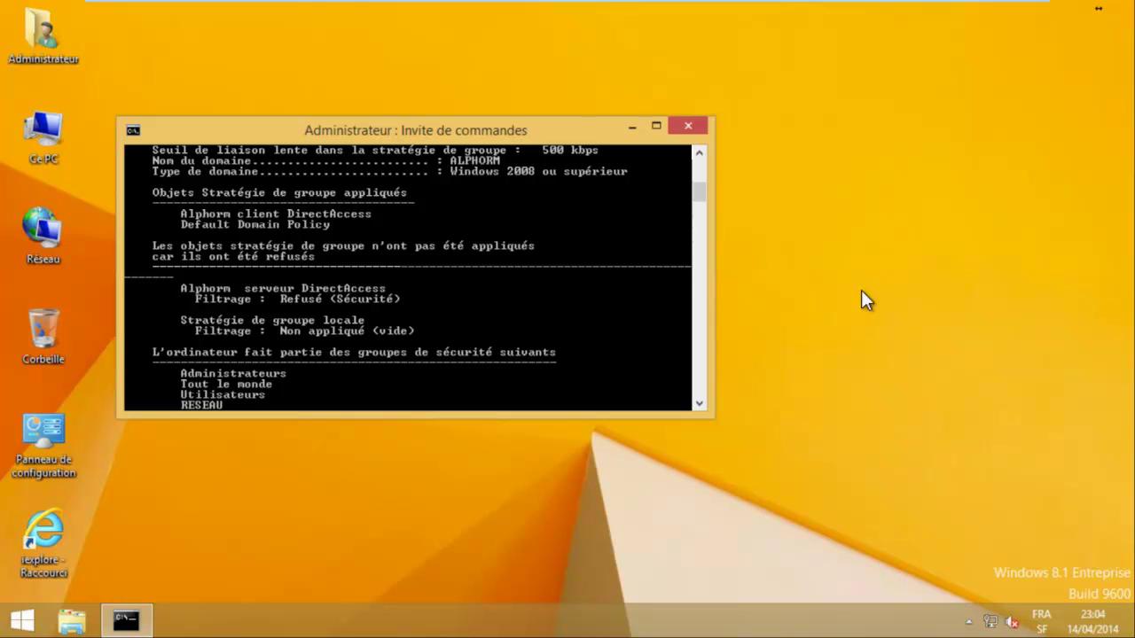
{"action": "scroll", "coordinate": [1056, 388], "scroll_direction": "down", "scroll_amount": 8}
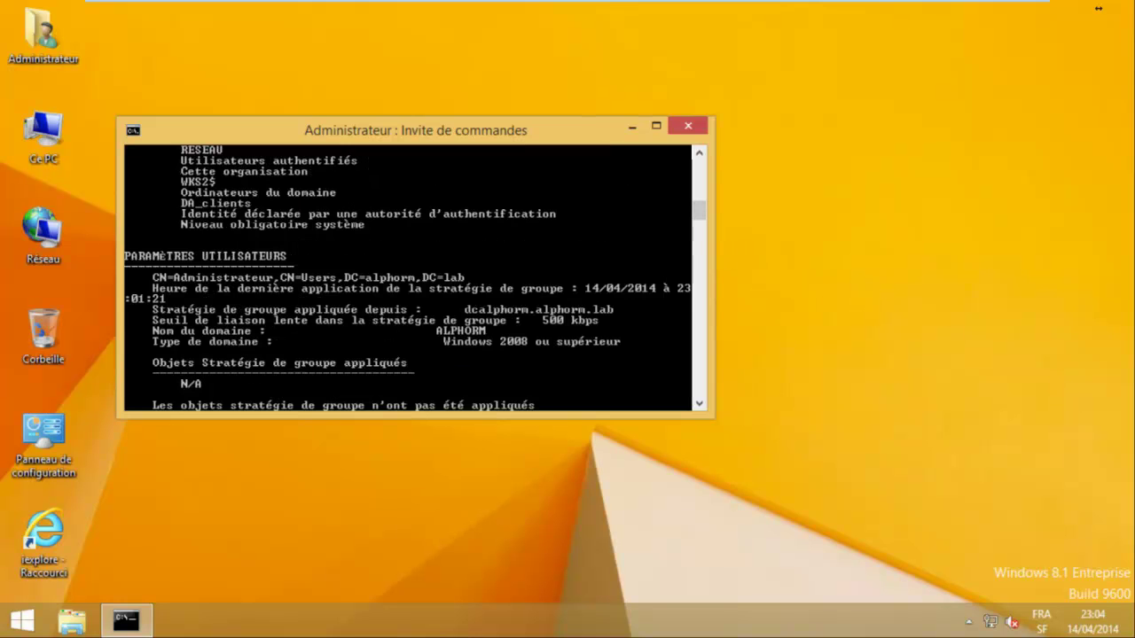
{"action": "scroll", "coordinate": [1056, 388], "scroll_direction": "down", "scroll_amount": 8}
{"action": "scroll", "coordinate": [1124, 393], "scroll_direction": "down", "scroll_amount": 10}
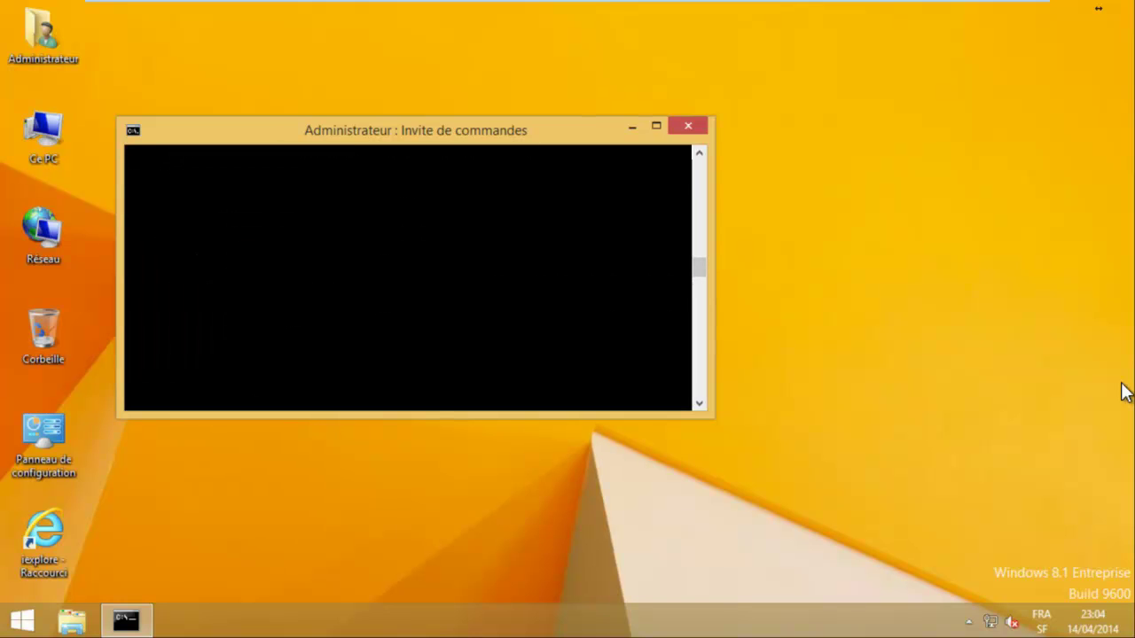
Run ipconfig to confirm Ethernet still has IPv4 192.168.1.151.
{"action": "key", "text": "Return"}
{"action": "key", "text": "Return"}
{"action": "key", "text": "Return"}
{"action": "type", "text": "ipconfig"}
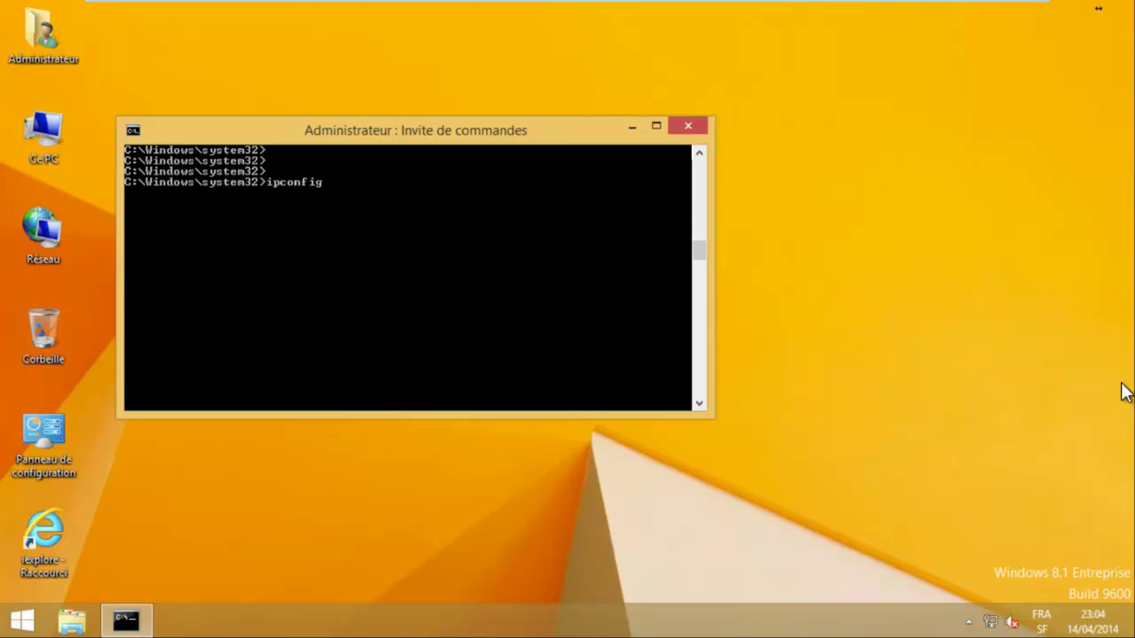
{"action": "key", "text": "Return"}
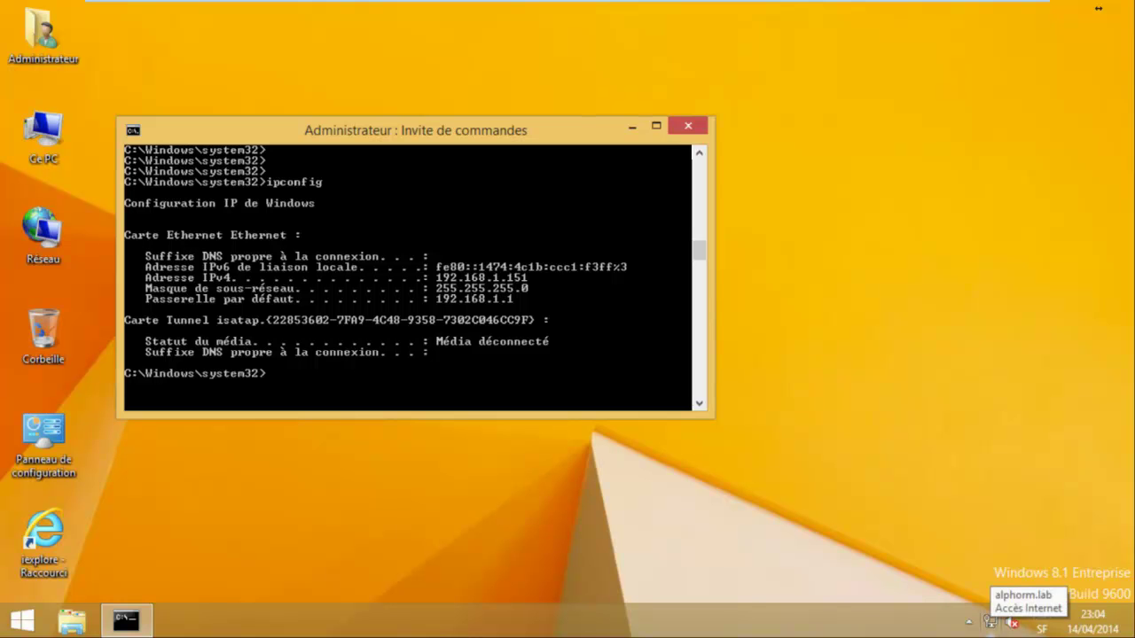
Go from the tray network icon to Network and Sharing Center's list of network adapters.
{"action": "right_click", "coordinate": [990, 622]}
{"action": "left_click", "coordinate": [1020, 602]}
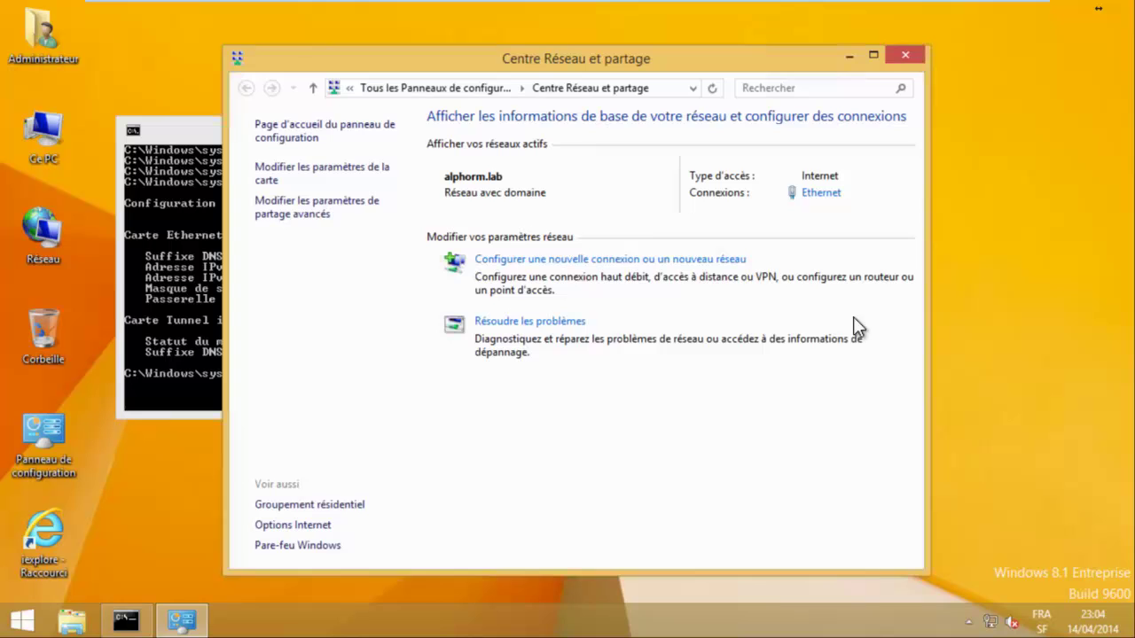
{"action": "left_click", "coordinate": [293, 163]}
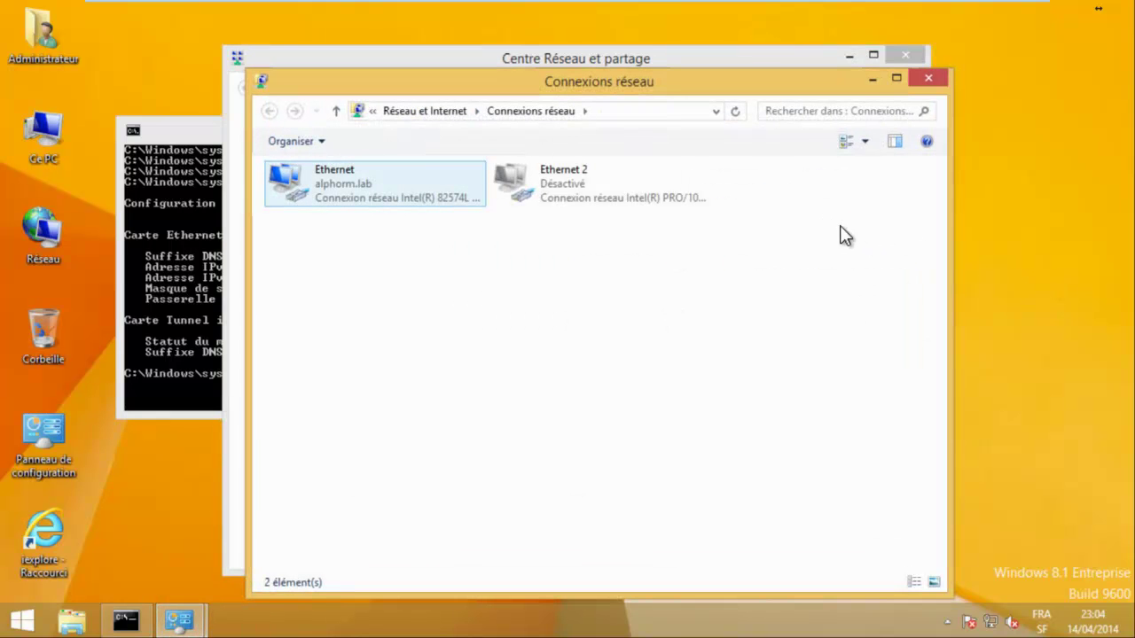
Disable the Ethernet adapter and enable Ethernet 2.
{"action": "key", "text": "shift+F10"}
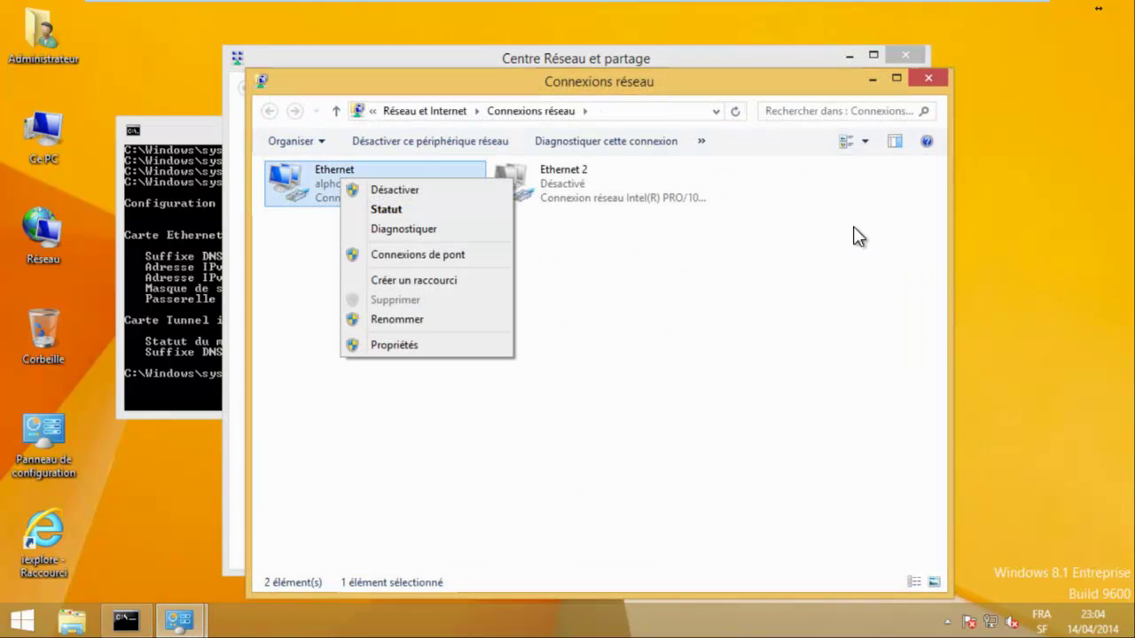
{"action": "key", "text": "Down"}
{"action": "key", "text": "Return"}
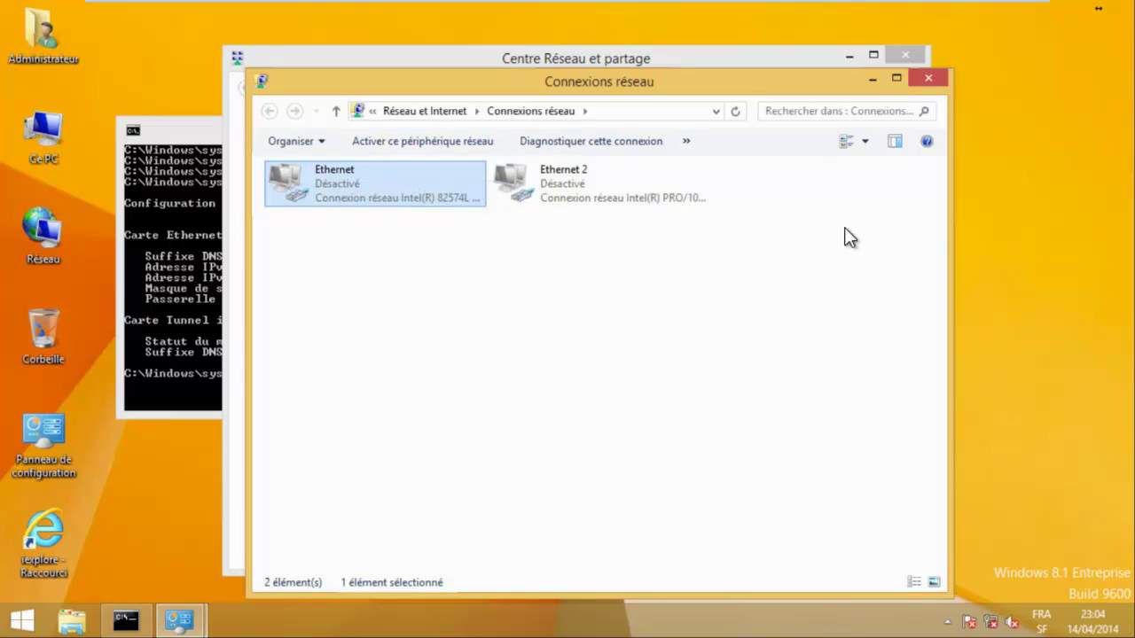
{"action": "key", "text": "Right"}
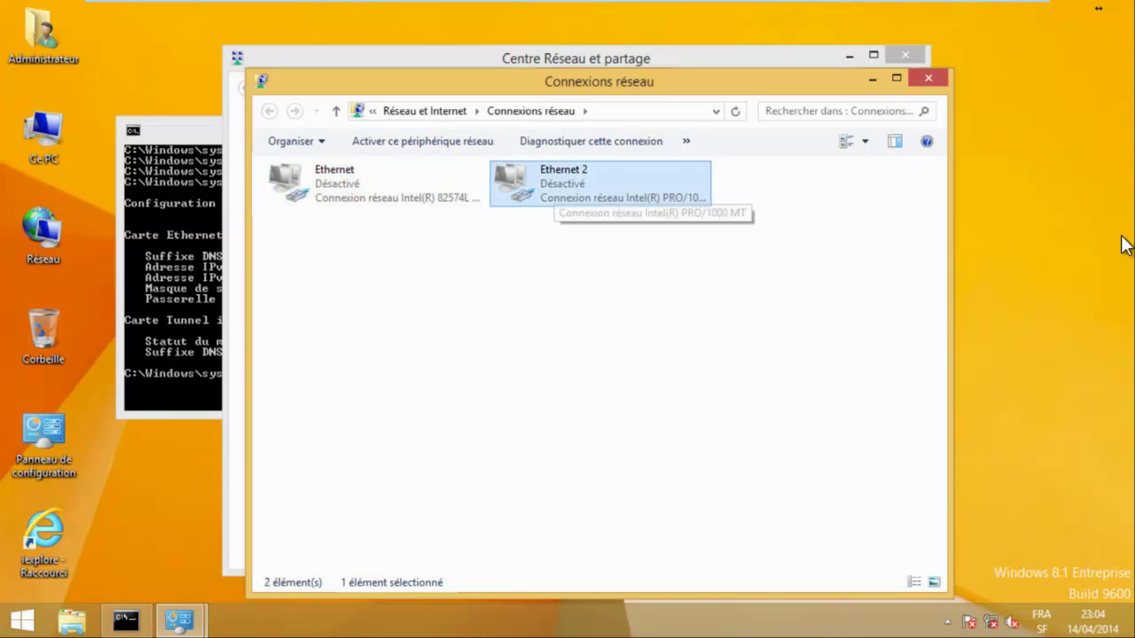
{"action": "key", "text": "shift+F10"}
{"action": "key", "text": "Down"}
{"action": "key", "text": "Return"}
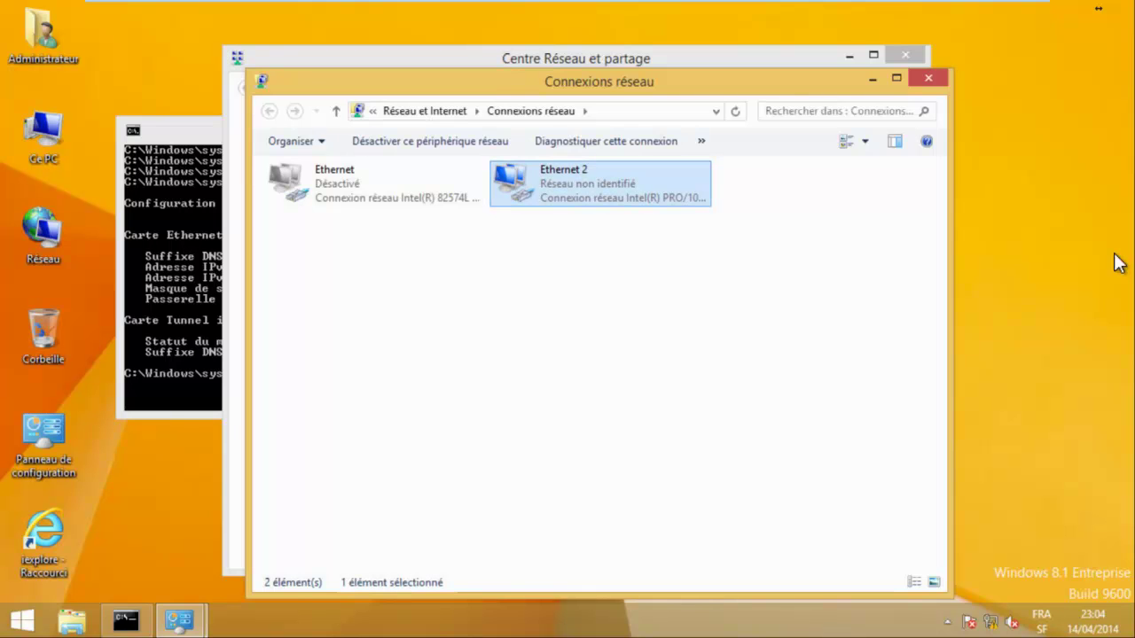
Run ipconfig to confirm Ethernet 2's IPv4 address 131.107.1.60.
{"action": "key", "text": "alt+Tab"}
{"action": "type", "text": "ipconfig"}
{"action": "key", "text": "Return"}
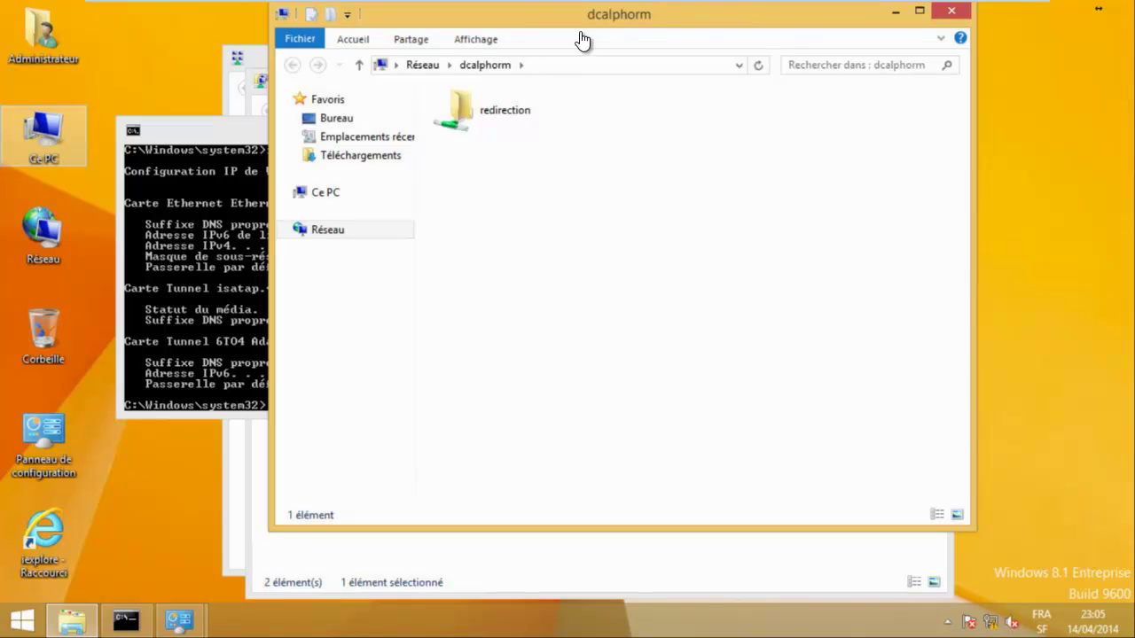
Create a folder named test in the dcalphorm redirection folder, then close File Explorer.
{"action": "key", "text": "alt+d"}
{"action": "key", "text": "Return"}
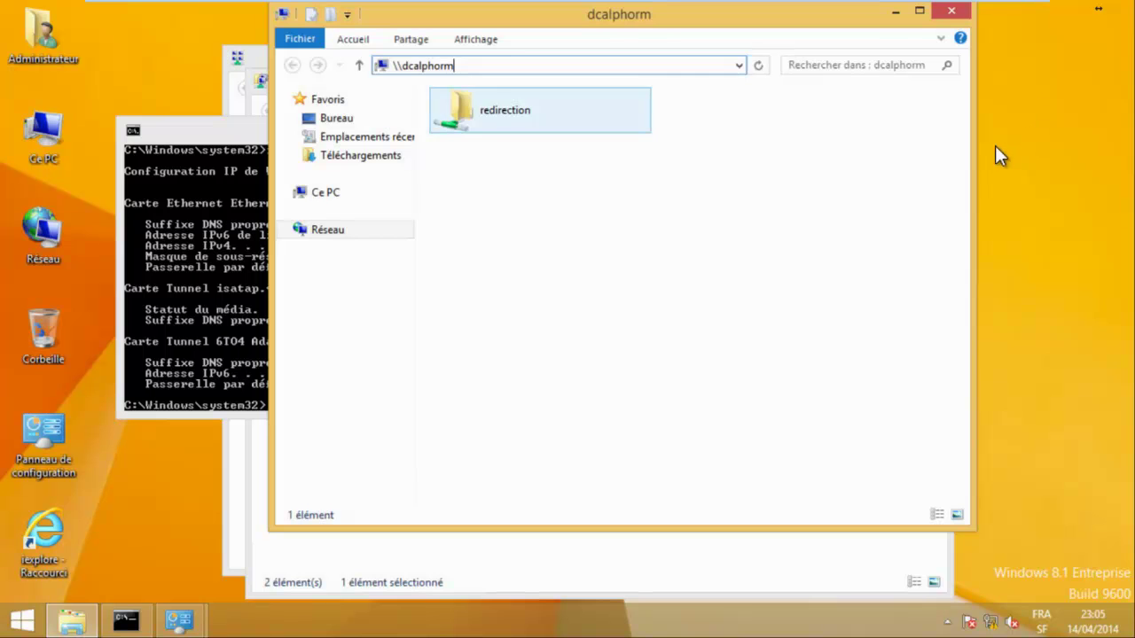
{"action": "key", "text": "Return"}
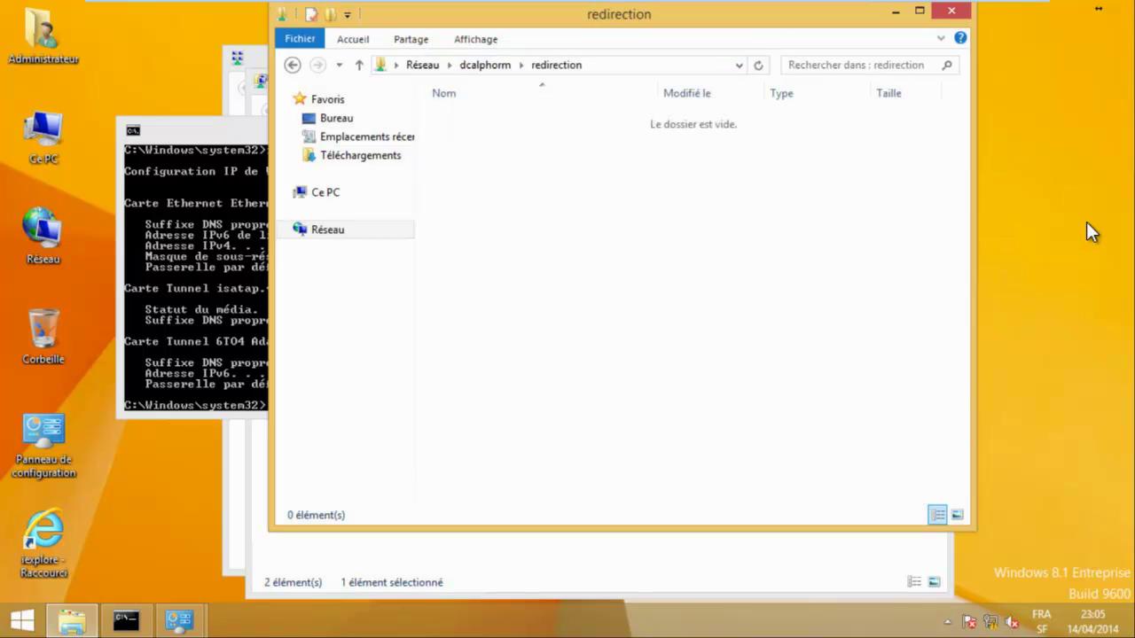
{"action": "key", "text": "Menu"}
{"action": "key", "text": "Down"}
{"action": "key", "text": "Down"}
{"action": "key", "text": "Down"}
{"action": "key", "text": "Down"}
{"action": "key", "text": "Down"}
{"action": "key", "text": "Down"}
{"action": "key", "text": "Down"}
{"action": "key", "text": "Down"}
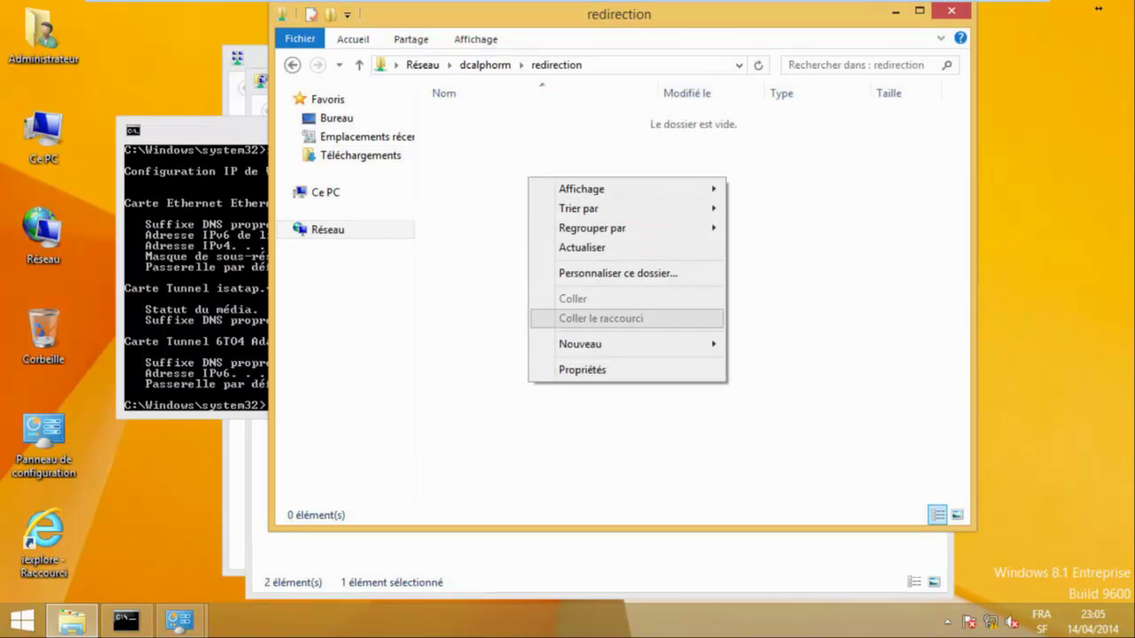
{"action": "key", "text": "Right"}
{"action": "key", "text": "Return"}
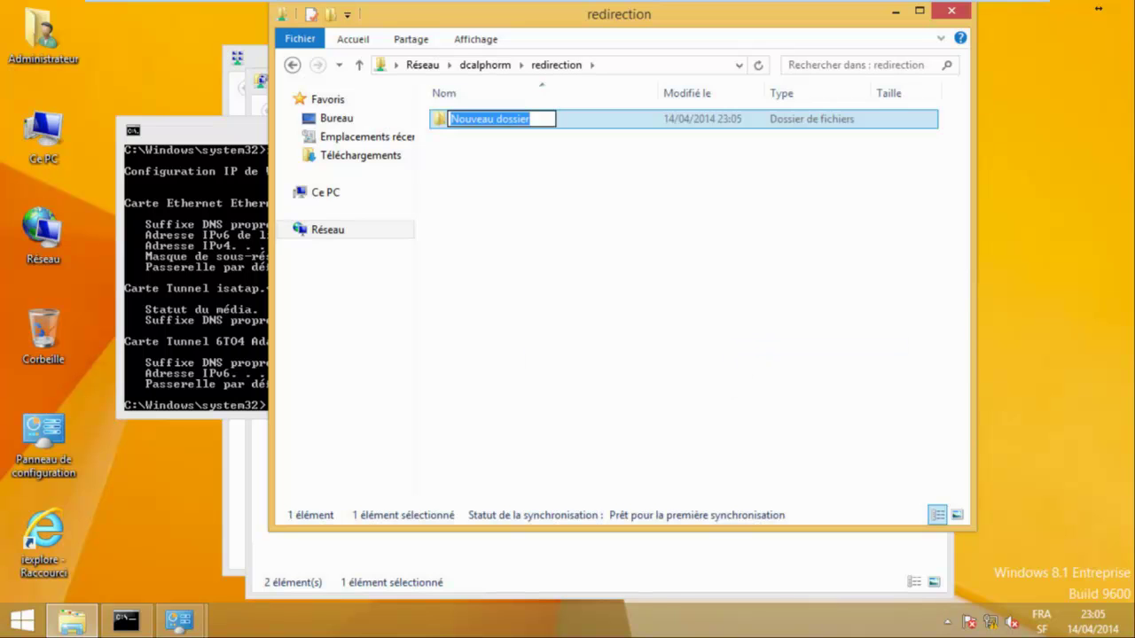
{"action": "type", "text": "test"}
{"action": "key", "text": "Return"}
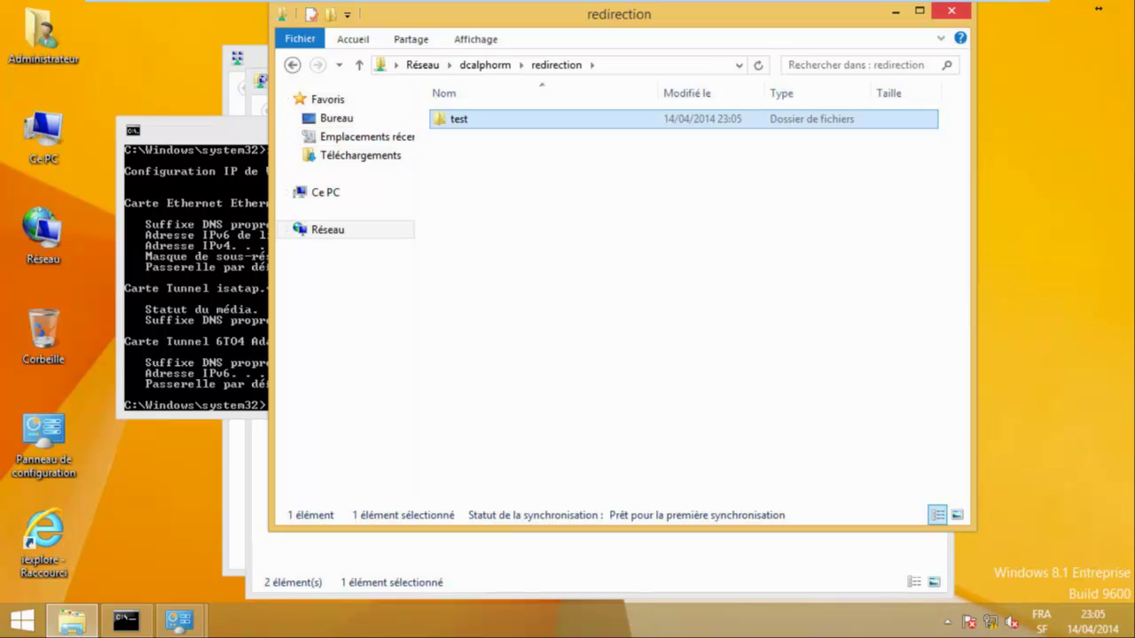
{"action": "left_click", "coordinate": [951, 11]}
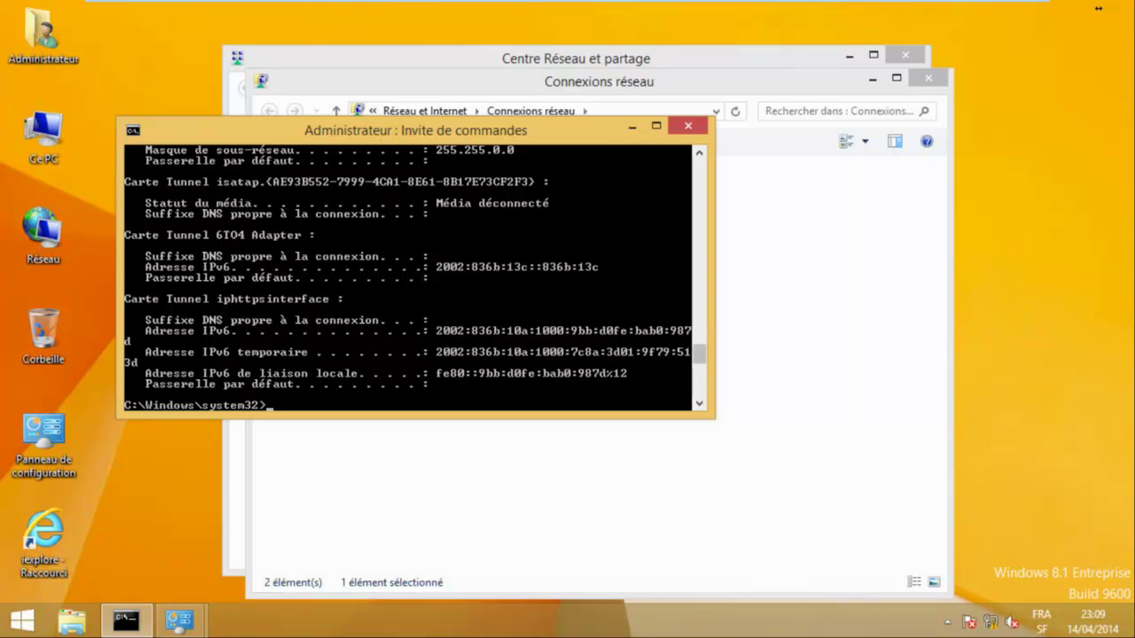
Clear the console and show a fresh IP configuration with ipconfig.
{"action": "type", "text": "cls"}
{"action": "key", "text": "Return"}
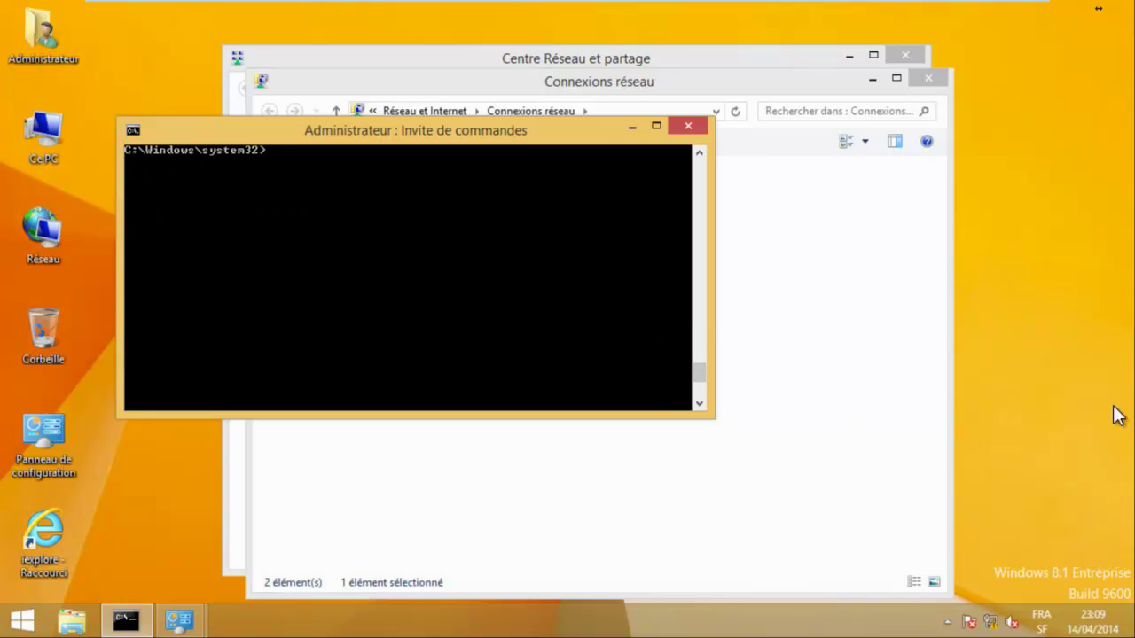
{"action": "type", "text": "ipconfig"}
{"action": "key", "text": "Return"}
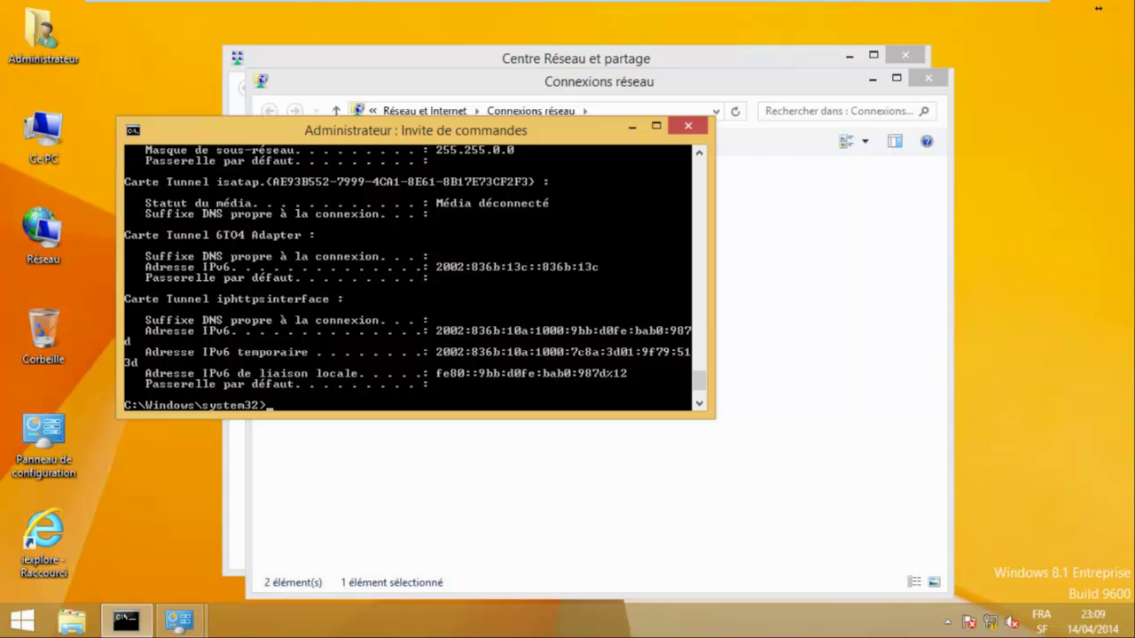
Open the \\dcalphorm\ share from the Run dialog, then close its window.
{"action": "key", "text": "super+x"}
{"action": "key", "text": "Down"}
{"action": "key", "text": "Down"}
{"action": "key", "text": "Return"}
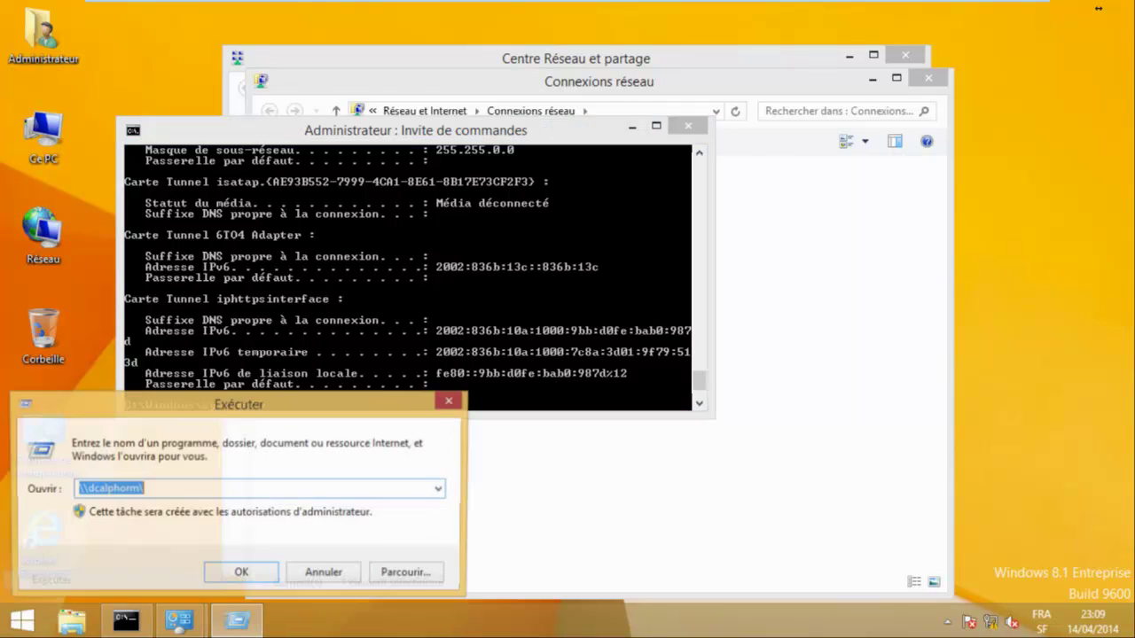
{"action": "key", "text": "Return"}
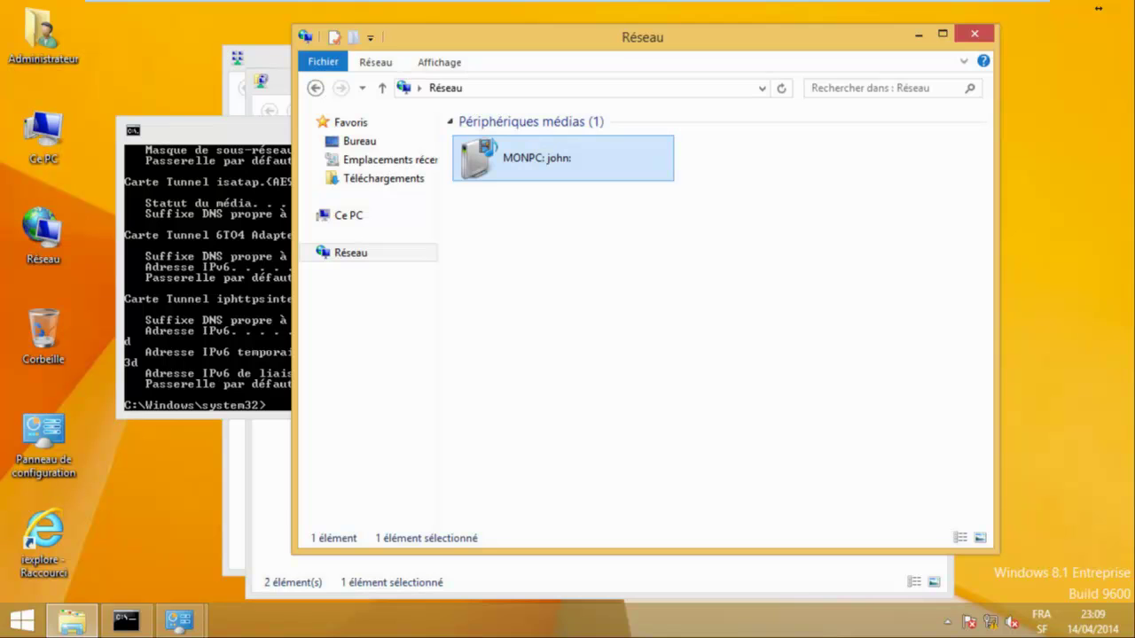
{"action": "key", "text": "alt+F4"}
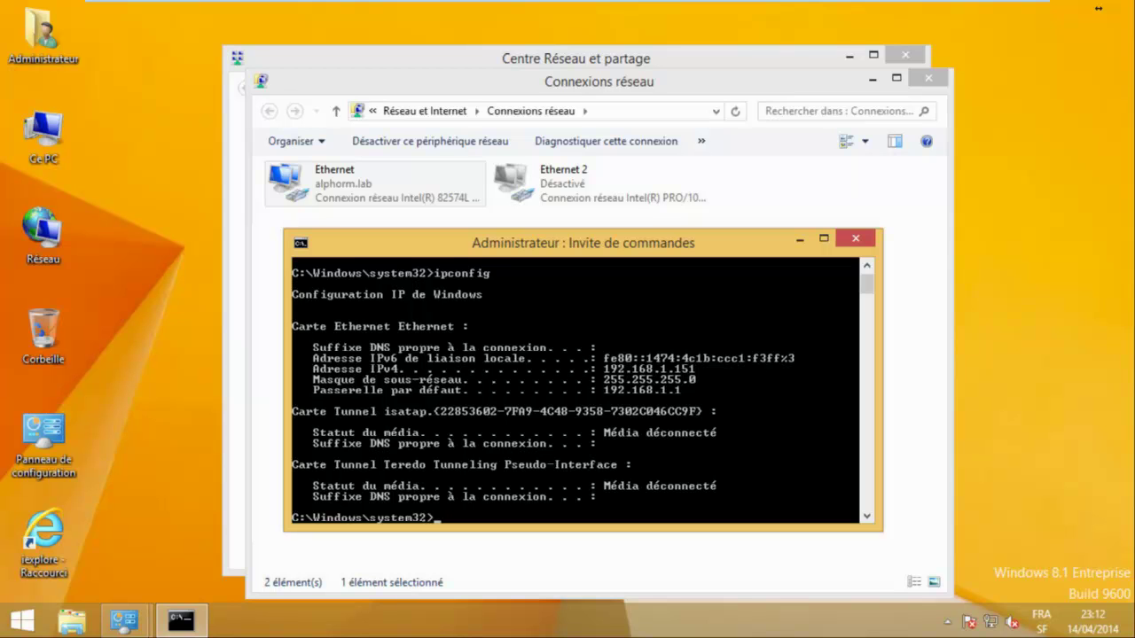
Ping 192.168.1.120 and stop after two successful replies.
{"action": "type", "text": "ping 192.168.1.12"}
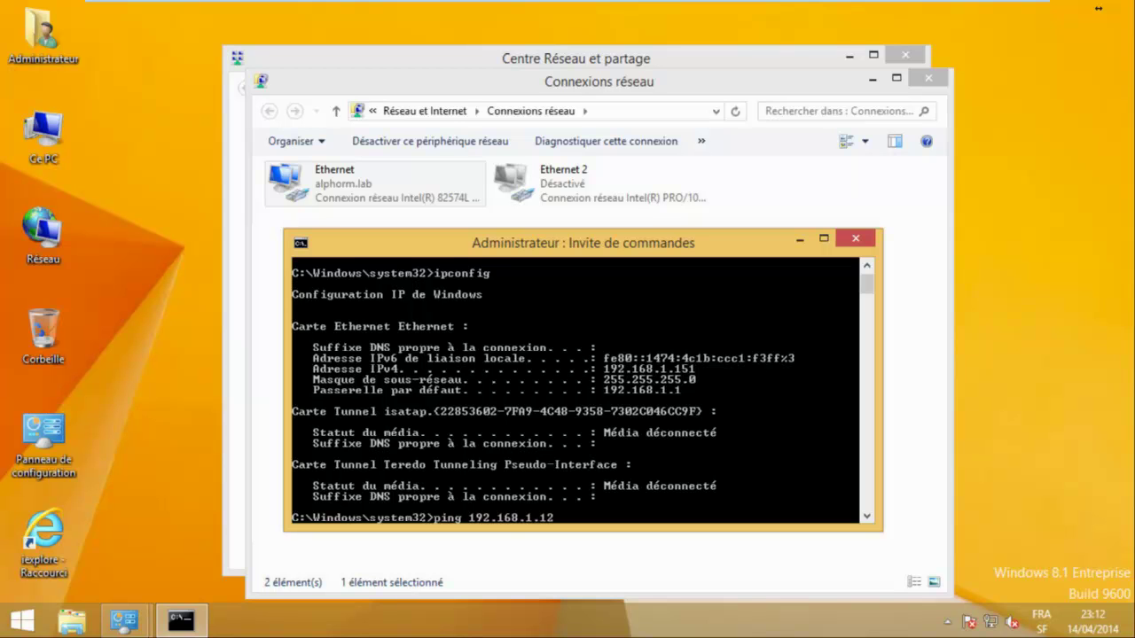
{"action": "type", "text": "0"}
{"action": "key", "text": "Return"}
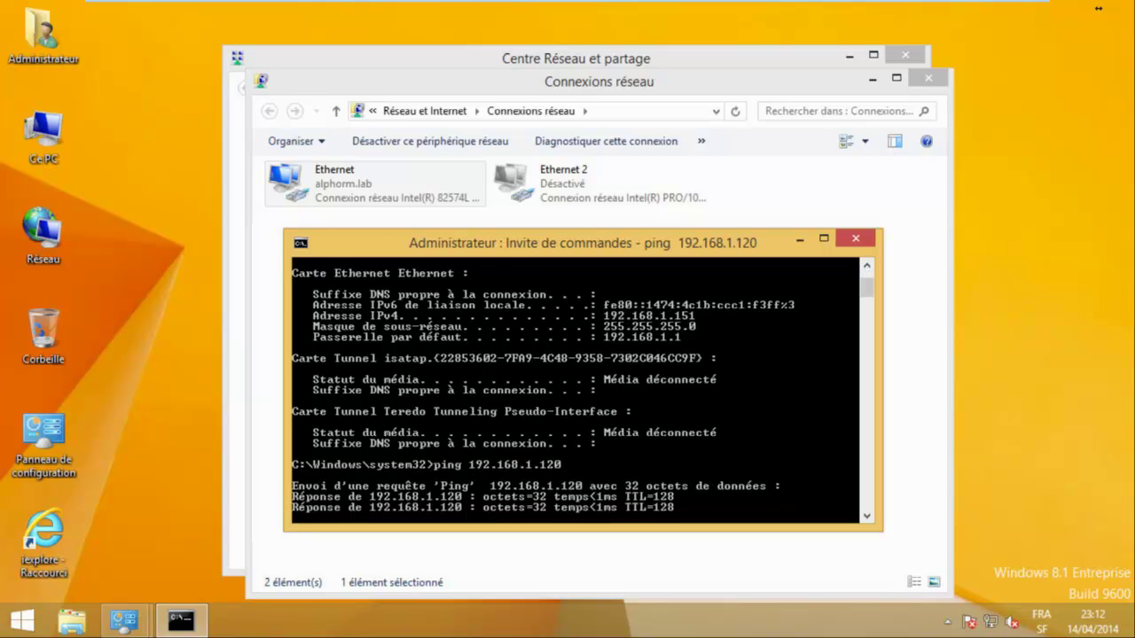
{"action": "key", "text": "ctrl+c"}
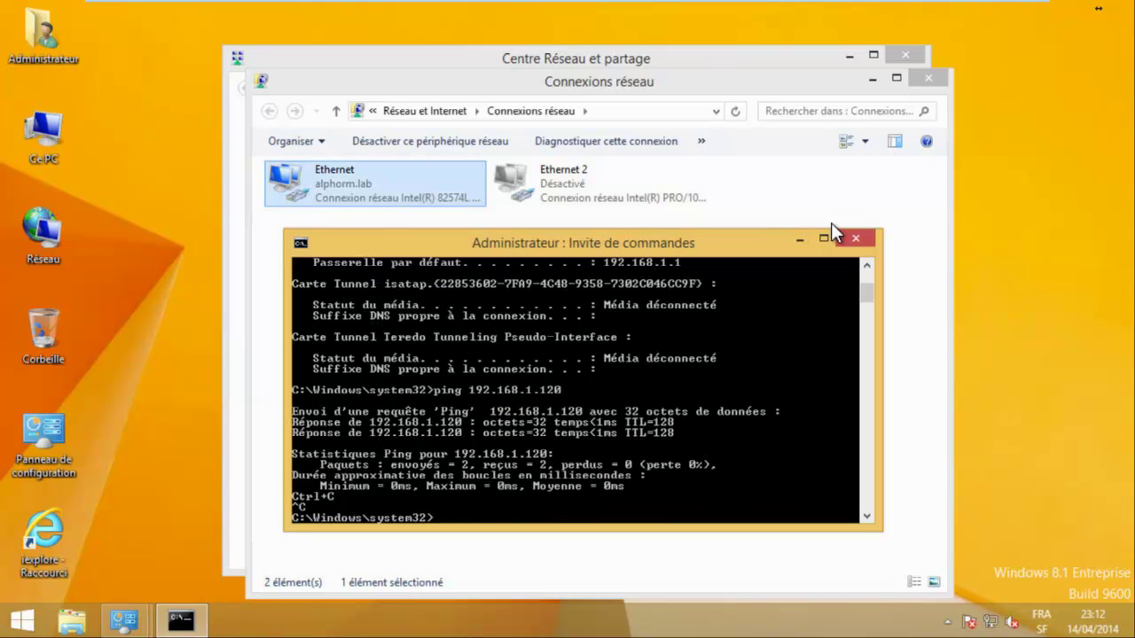
In Network Connections, choose Disable for the Ethernet connection.
{"action": "key", "text": "alt+Tab"}
{"action": "key", "text": "shift+F10"}
{"action": "key", "text": "Down"}
{"action": "key", "text": "Down"}
{"action": "key", "text": "Up"}
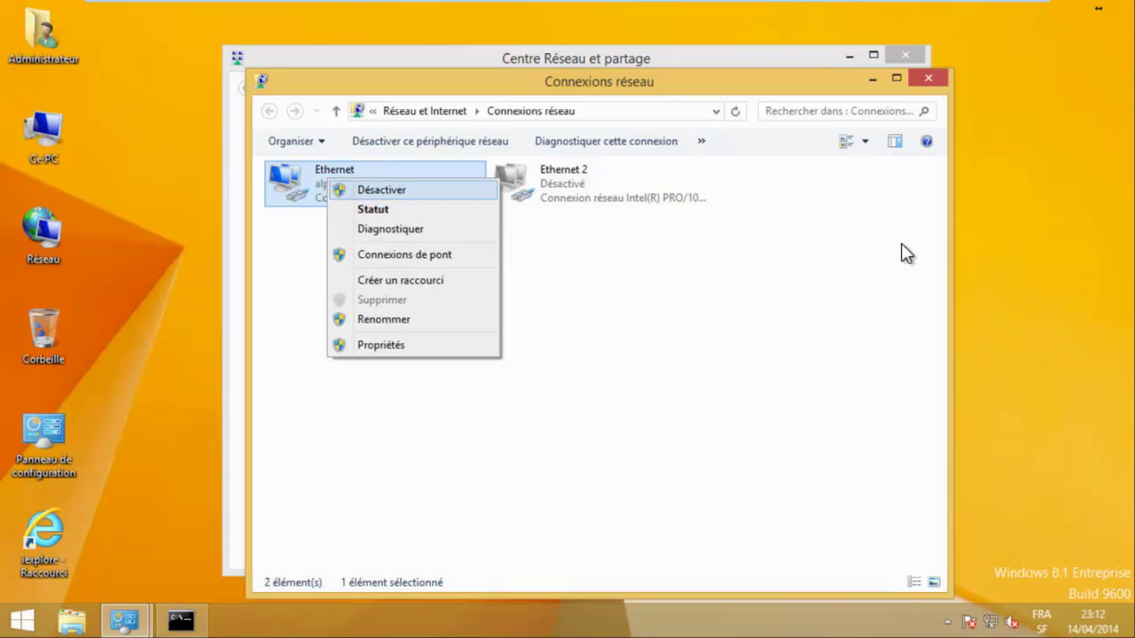
Finish disabling Ethernet and enable the Ethernet 2 connection.
{"action": "key", "text": "Return"}
{"action": "key", "text": "Right"}
{"action": "key", "text": "shift+F10"}
{"action": "key", "text": "Down"}
{"action": "key", "text": "Return"}
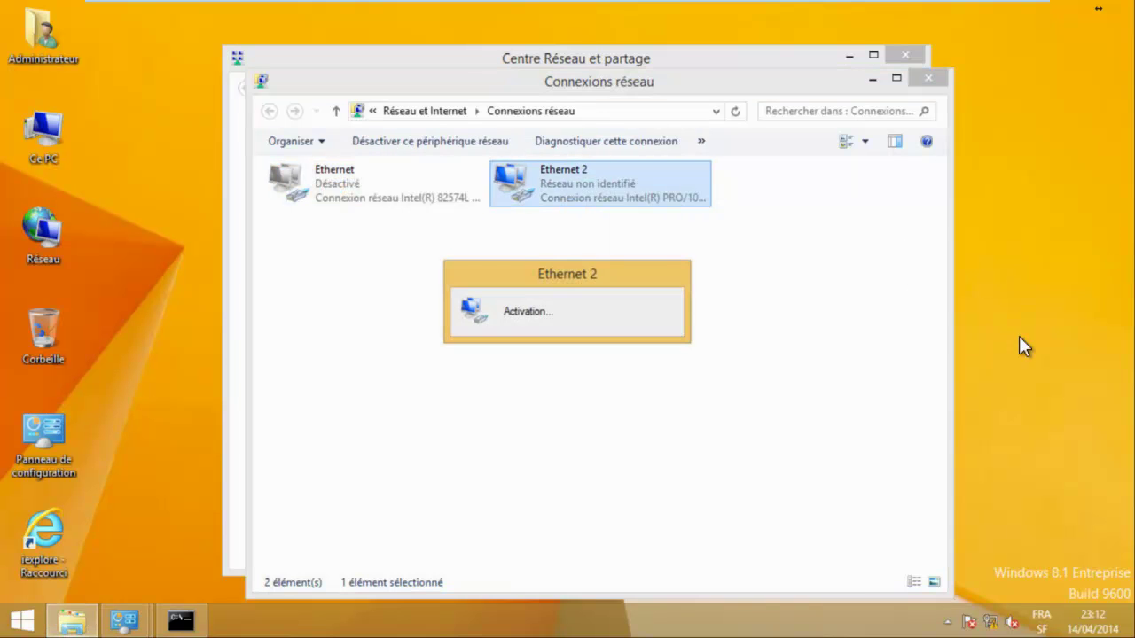
Show the new IP configuration with Ethernet 2 at 131.107.1.60.
{"action": "key", "text": "alt+Tab"}
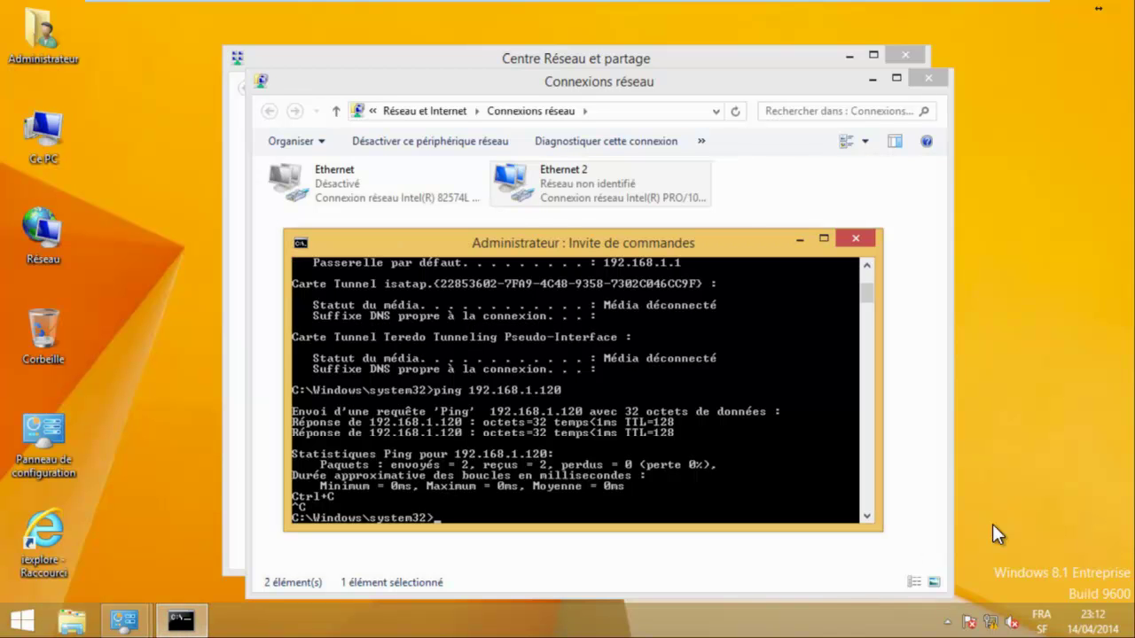
{"action": "type", "text": "ipconfig"}
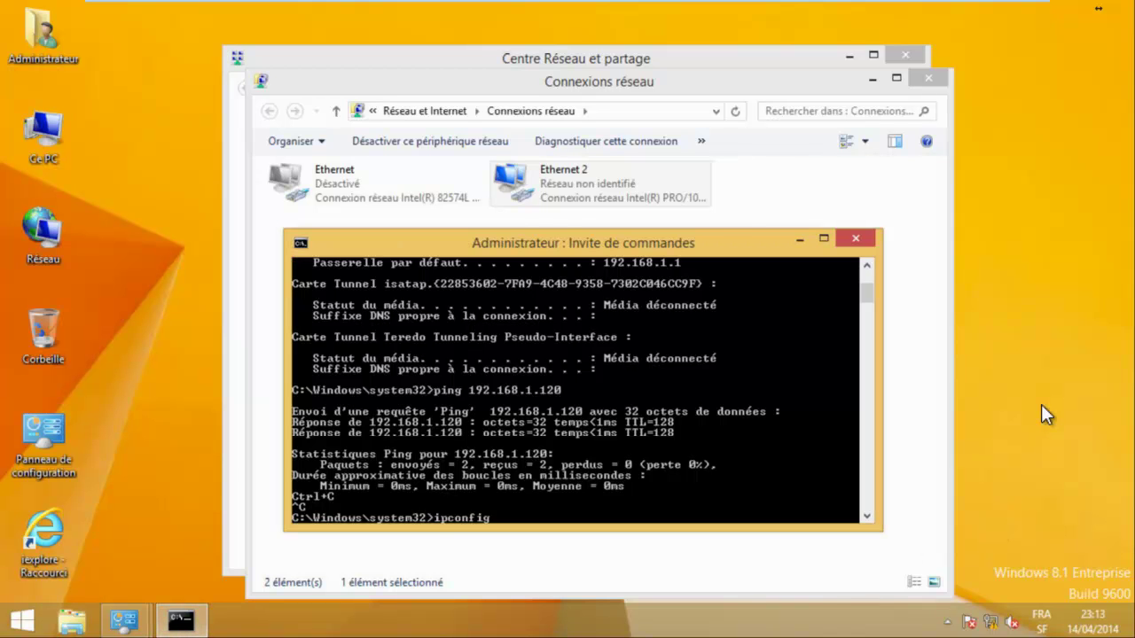
{"action": "key", "text": "Return"}
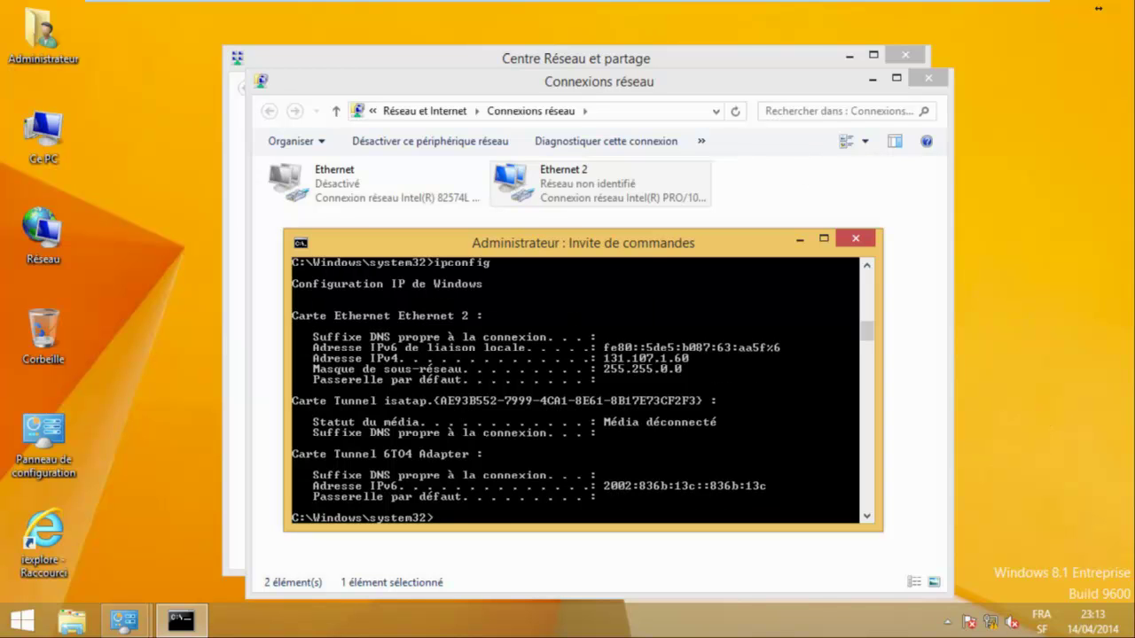
{"action": "key", "text": "Return"}
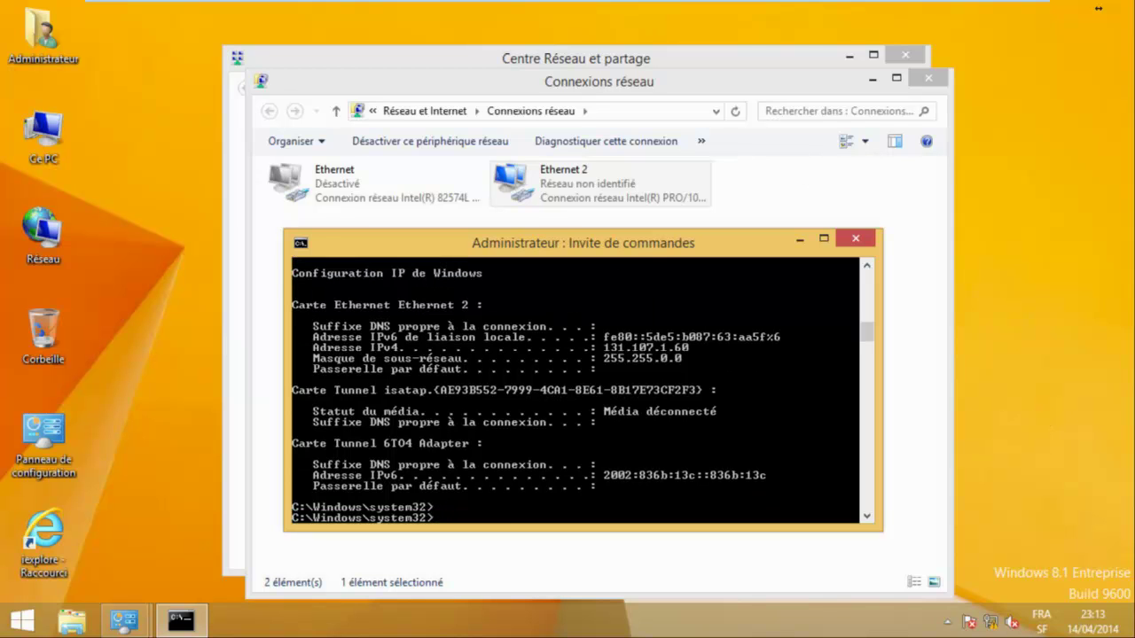
Rerun the ping to 192.168.1.120 from history and stop it when it fails.
{"action": "key", "text": "Up"}
{"action": "key", "text": "Up"}
{"action": "key", "text": "Down"}
{"action": "key", "text": "Up"}
{"action": "key", "text": "Return"}
{"action": "key", "text": "ctrl+c"}
{"action": "key", "text": "Return"}
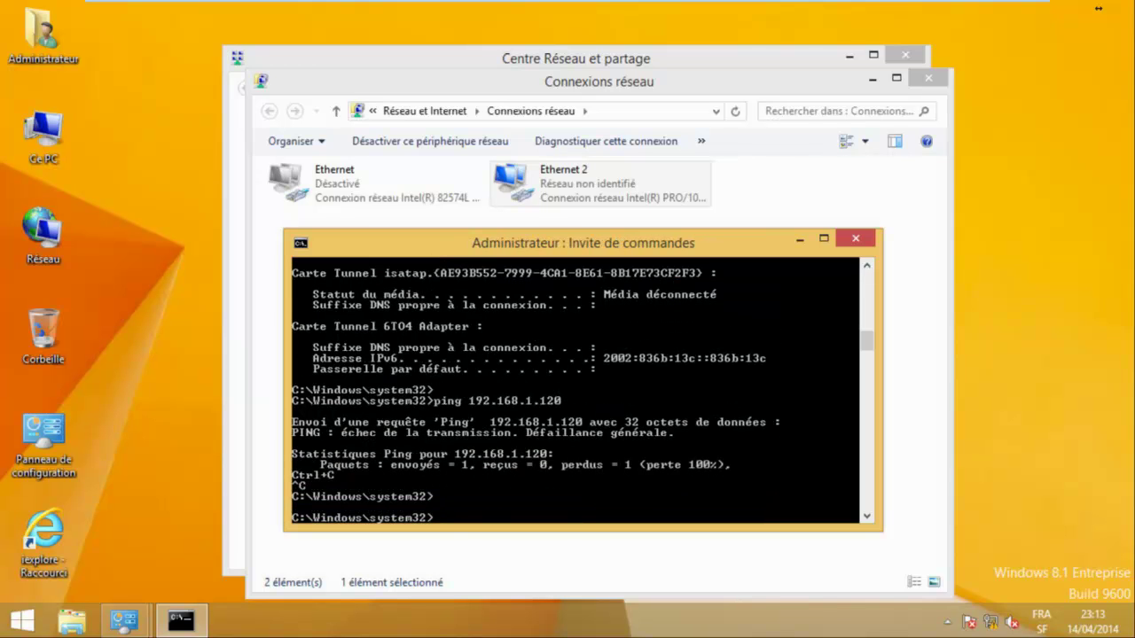
Display the IP configuration again, listing the iphttpsinterface tunnel.
{"action": "key", "text": "BackSpace"}
{"action": "type", "text": "ping 192.168.1.120"}
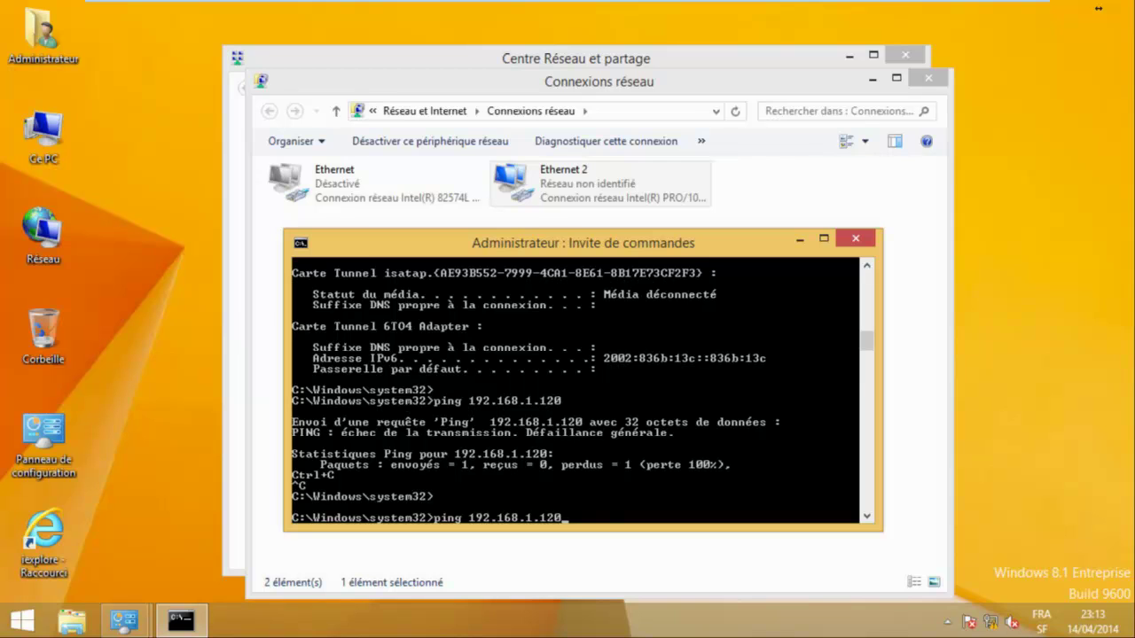
{"action": "key", "text": "Up"}
{"action": "key", "text": "Return"}
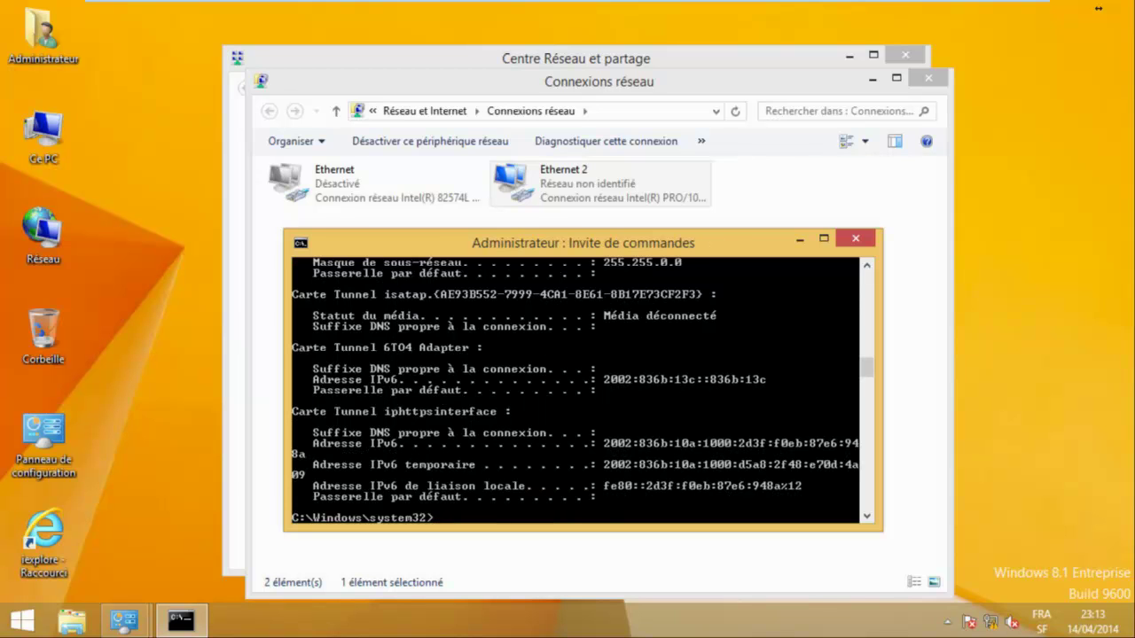